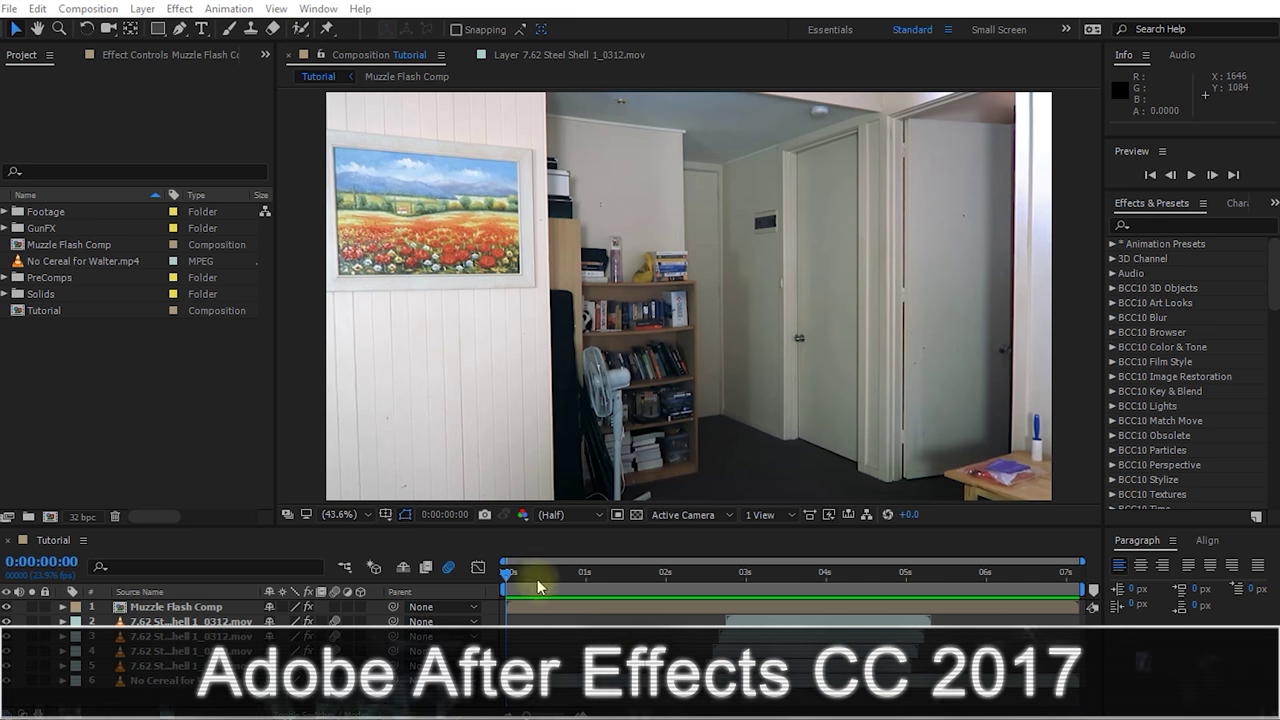
Scrub through the Tutorial composition to review the muzzle flashes and the four keyframed 7.62 Steel Shell layers.
drag(506, 573, 996, 605)
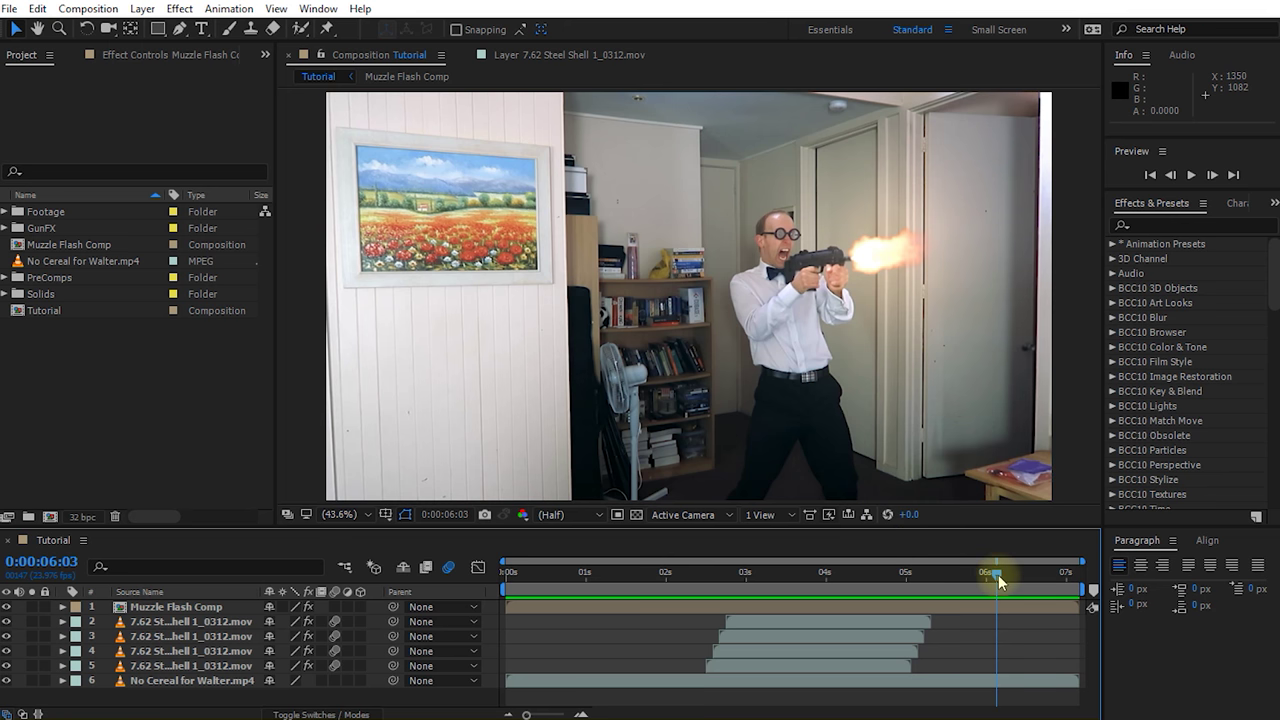
drag(999, 578, 761, 623)
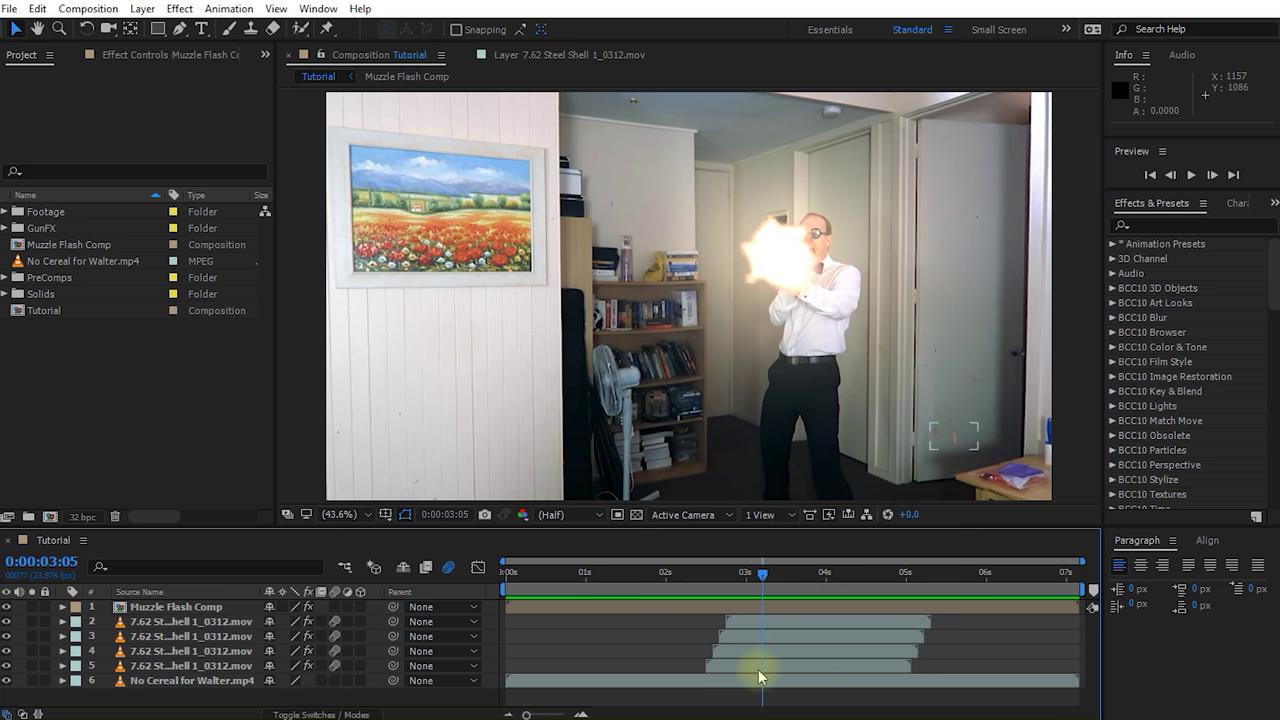
click(779, 635)
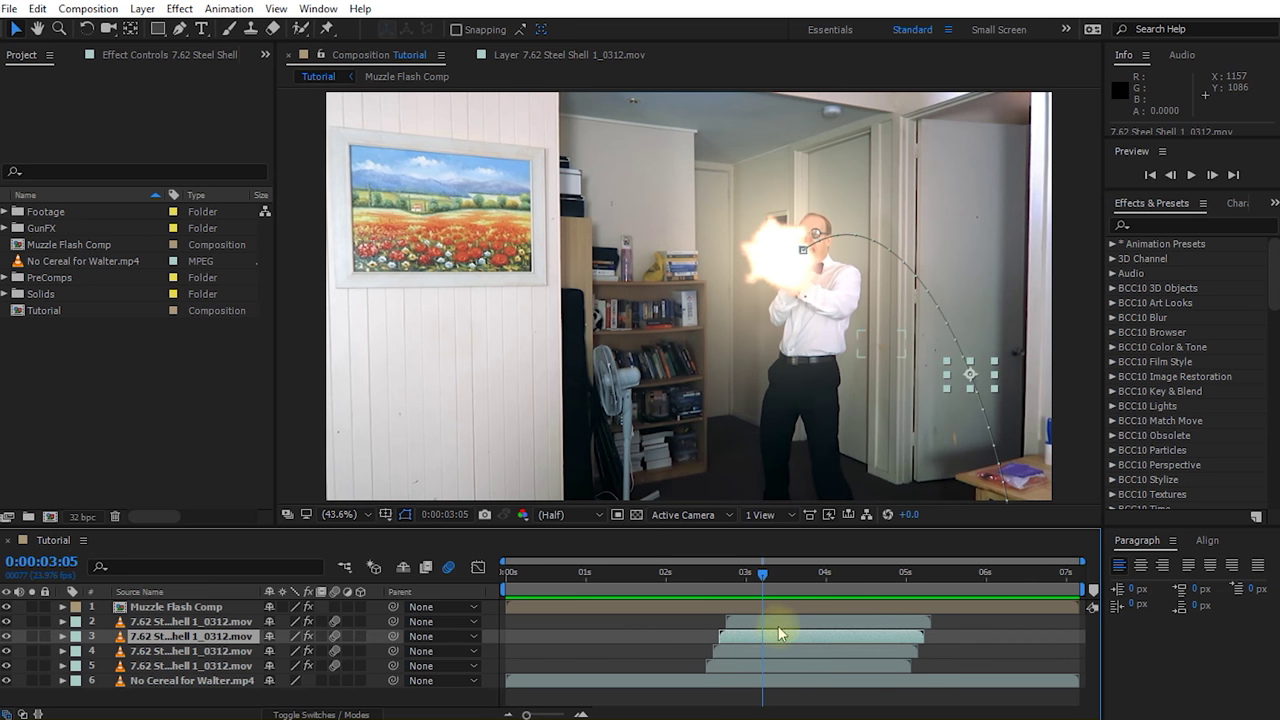
click(778, 627)
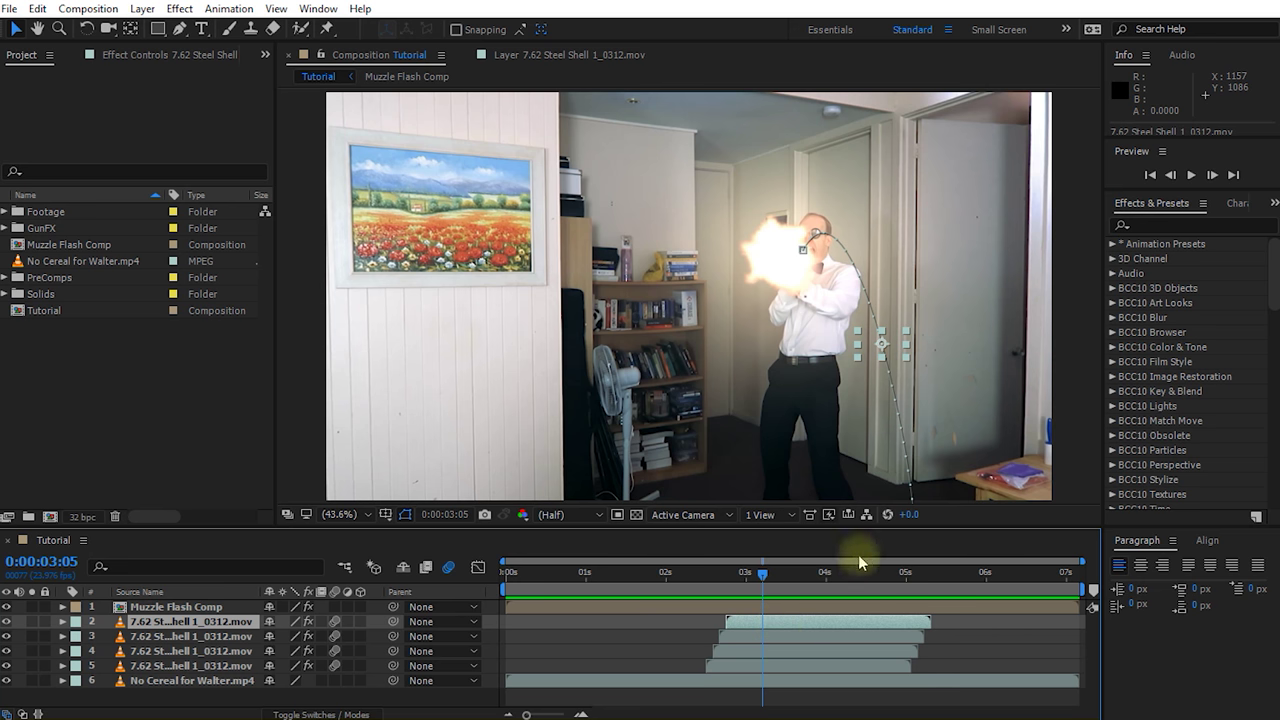
drag(762, 574, 1012, 576)
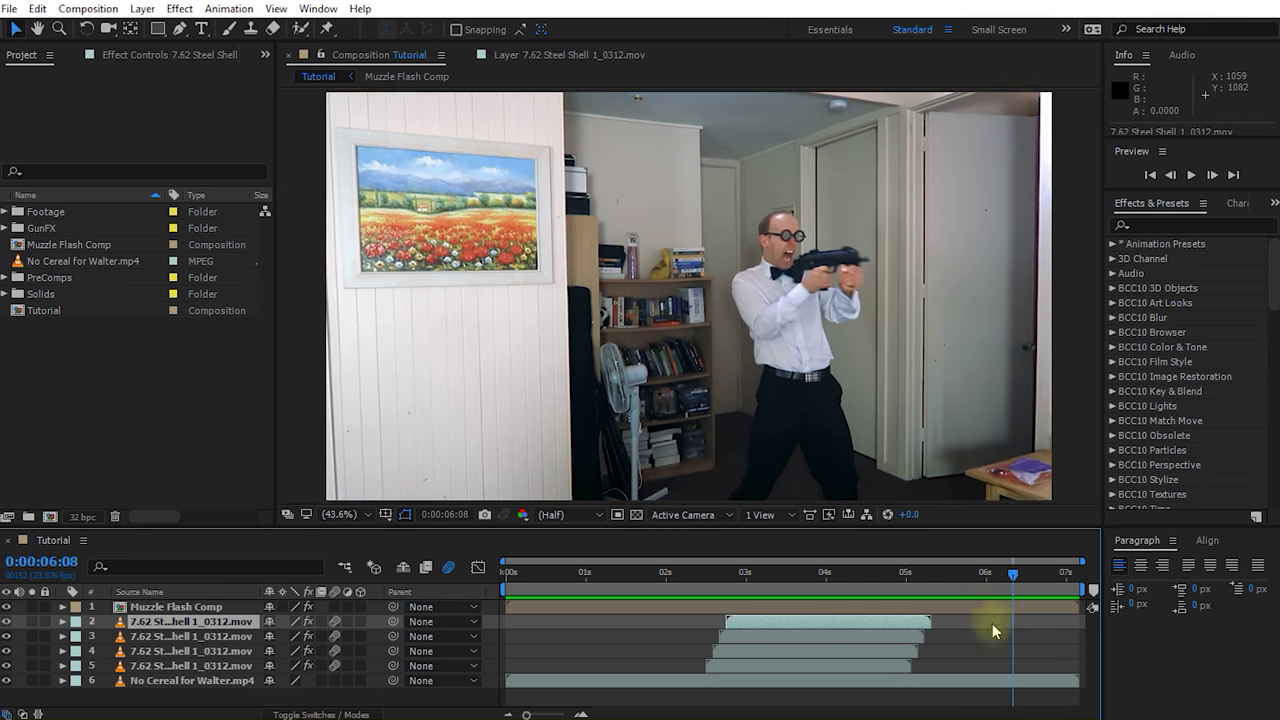
drag(1013, 583, 976, 577)
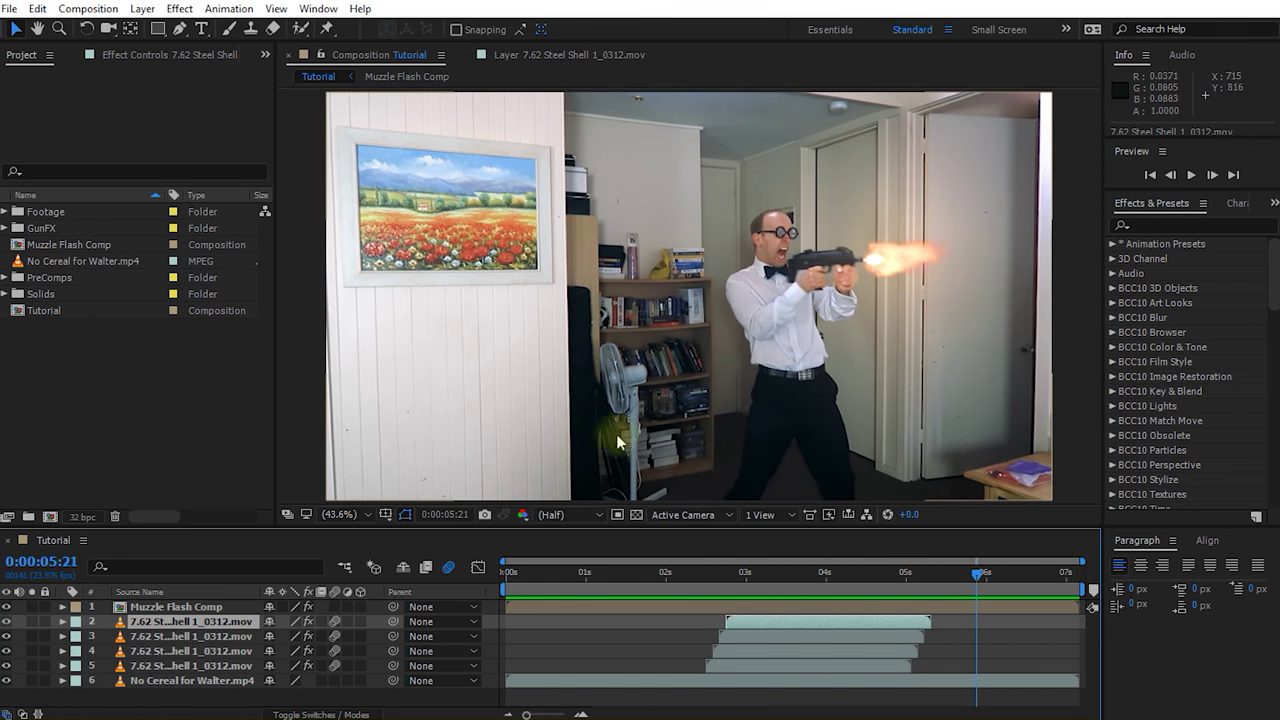
click(892, 653)
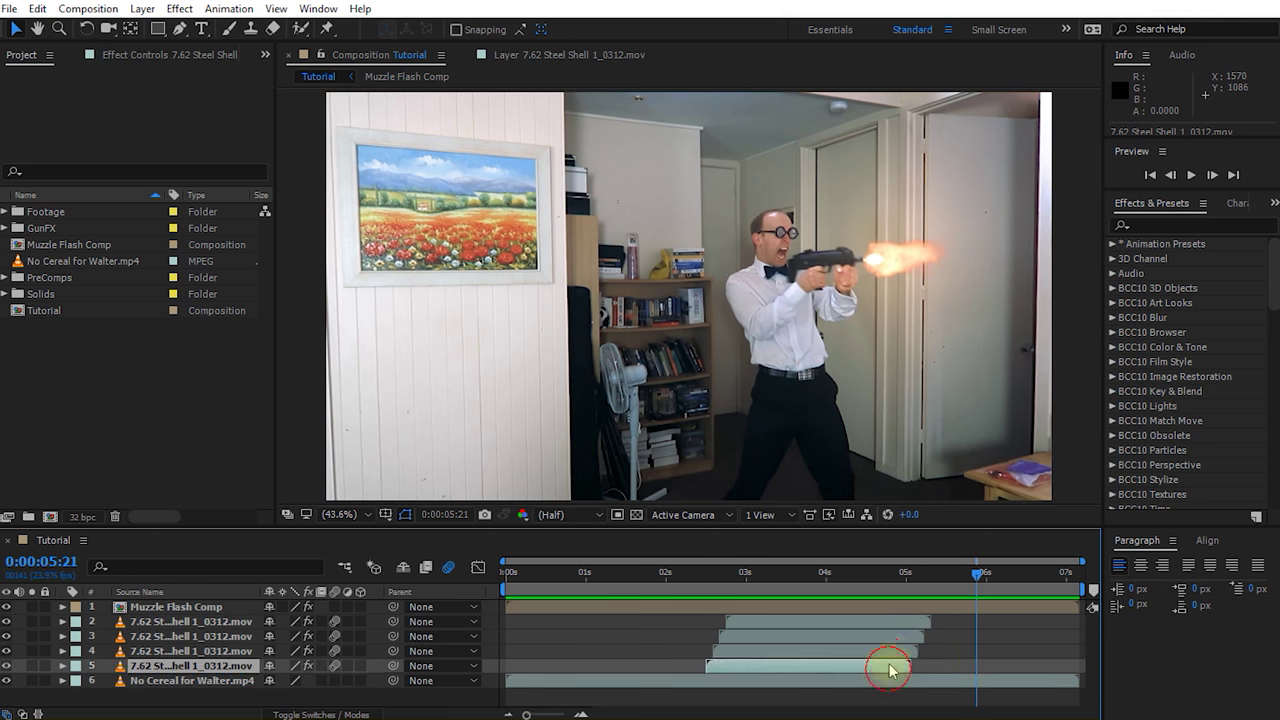
click(898, 637)
click(895, 621)
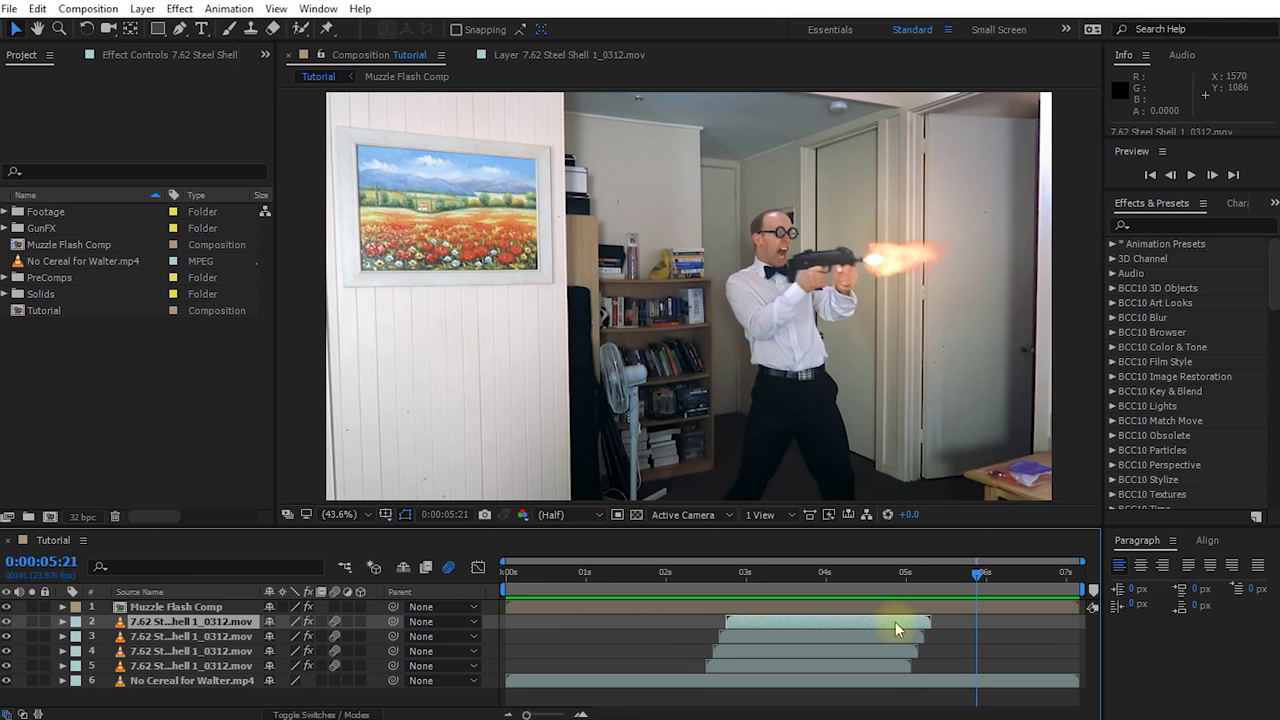
Search the effects for "parti" and pick CC Particle World in the Simulation group.
click(1140, 224)
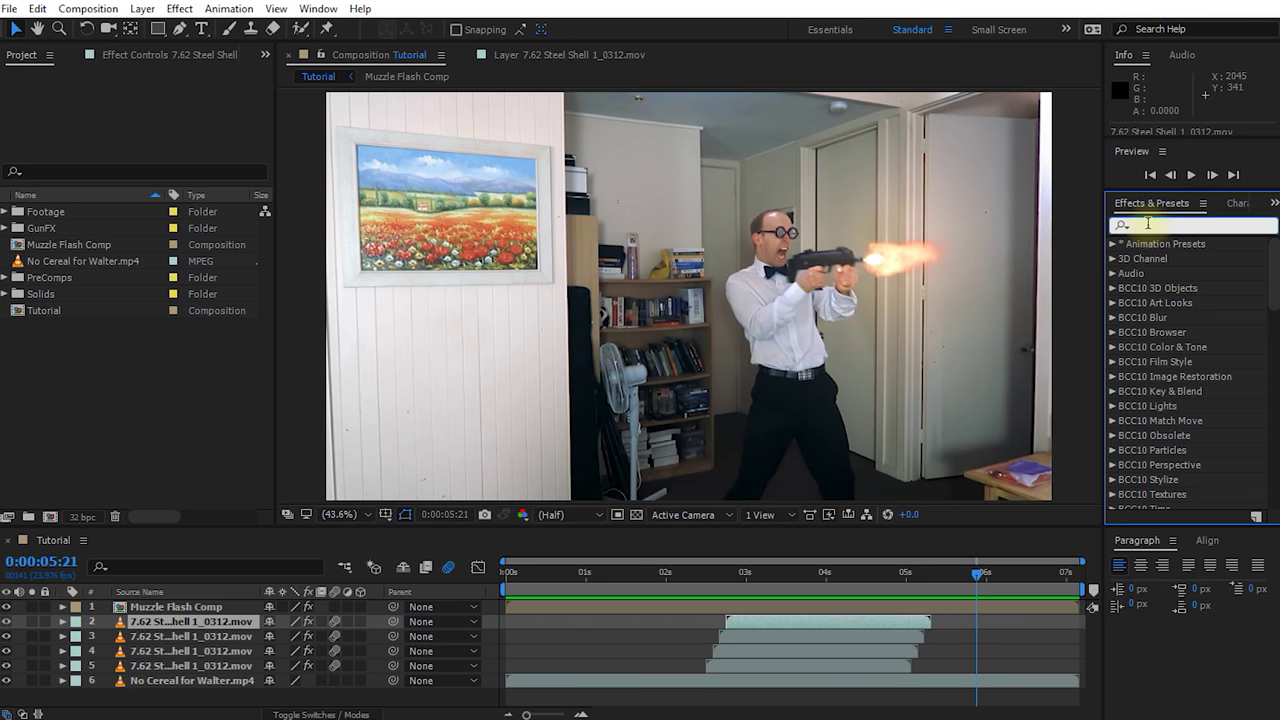
text(parti)
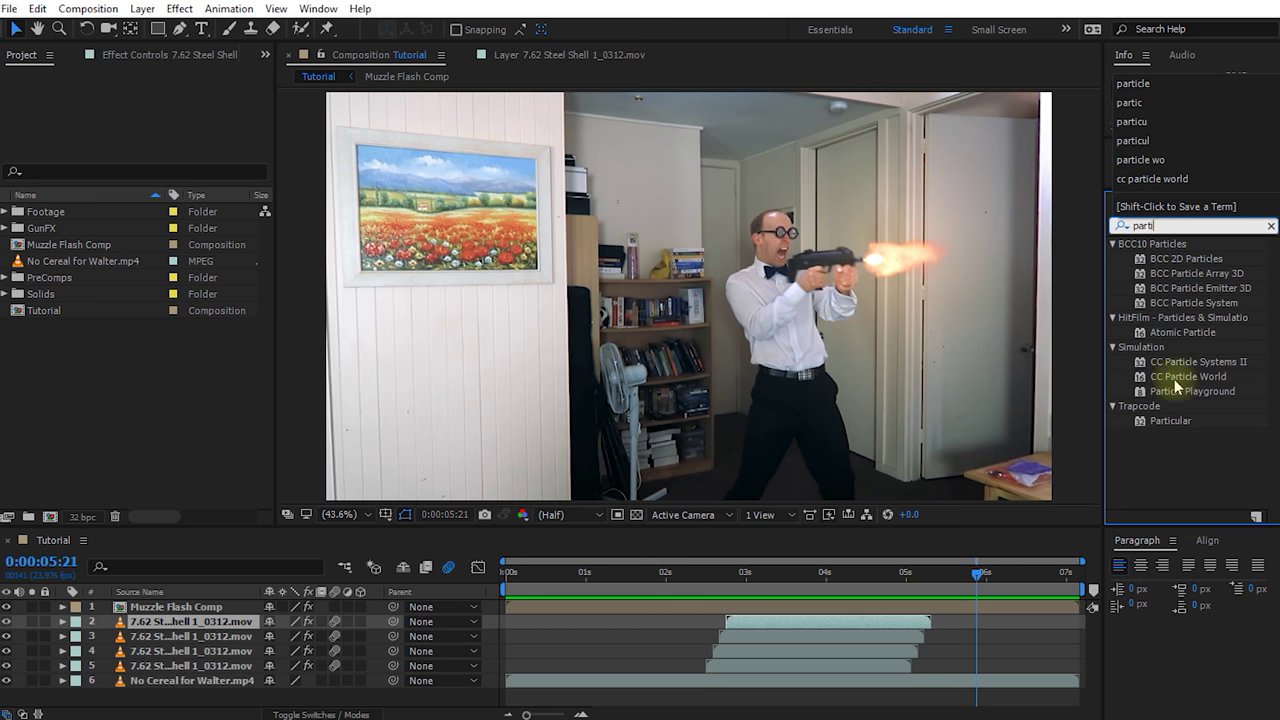
click(1198, 423)
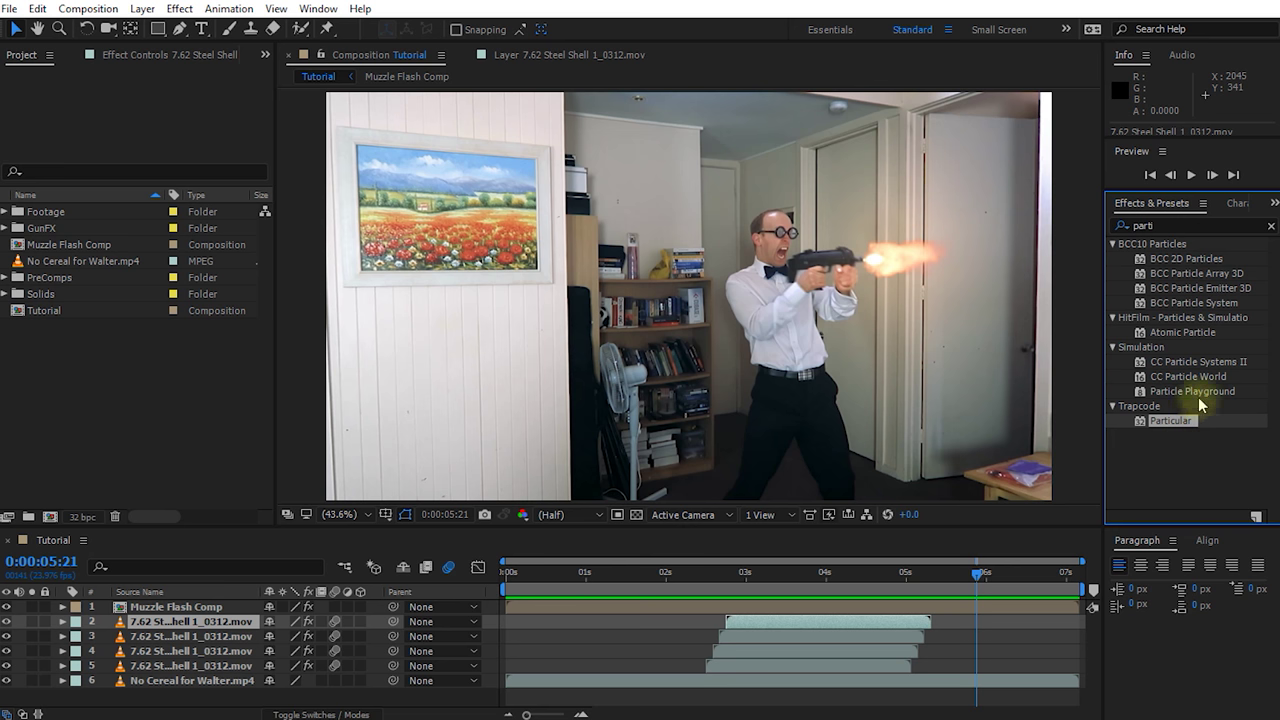
click(1228, 379)
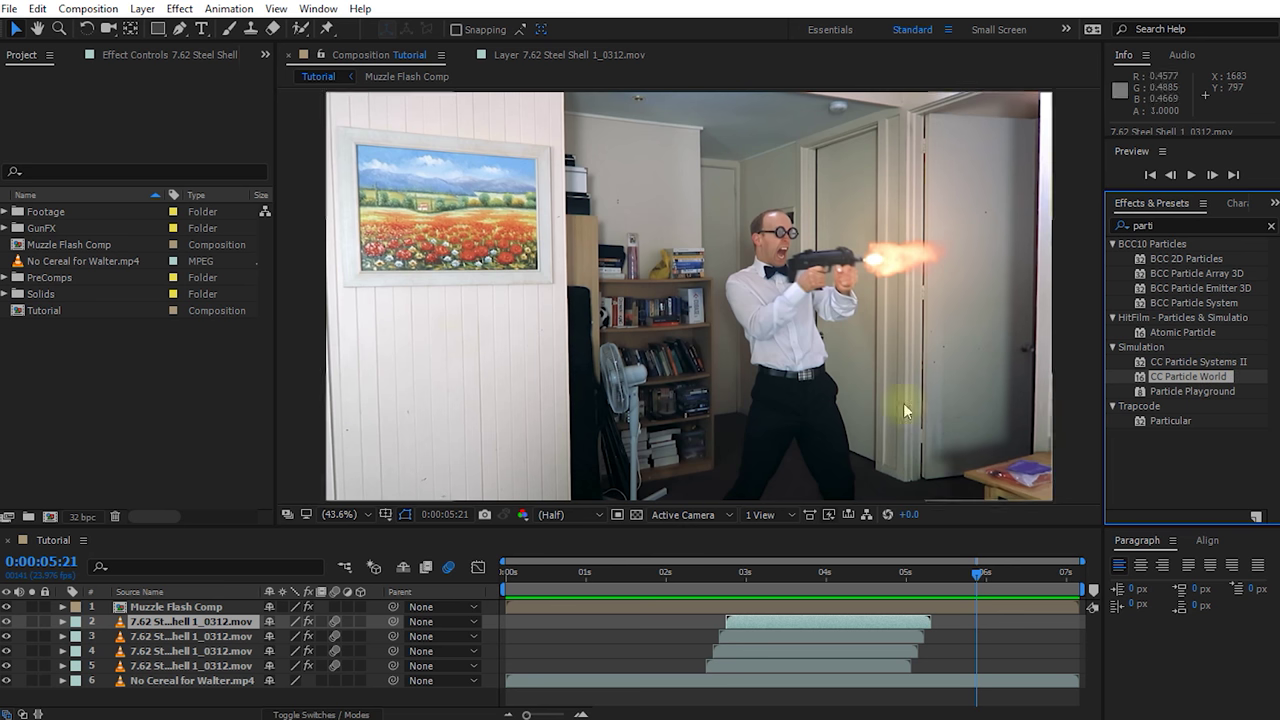
Delete the four 7.62 Steel Shell layers from the Tutorial composition.
click(220, 665)
shift+click(214, 624)
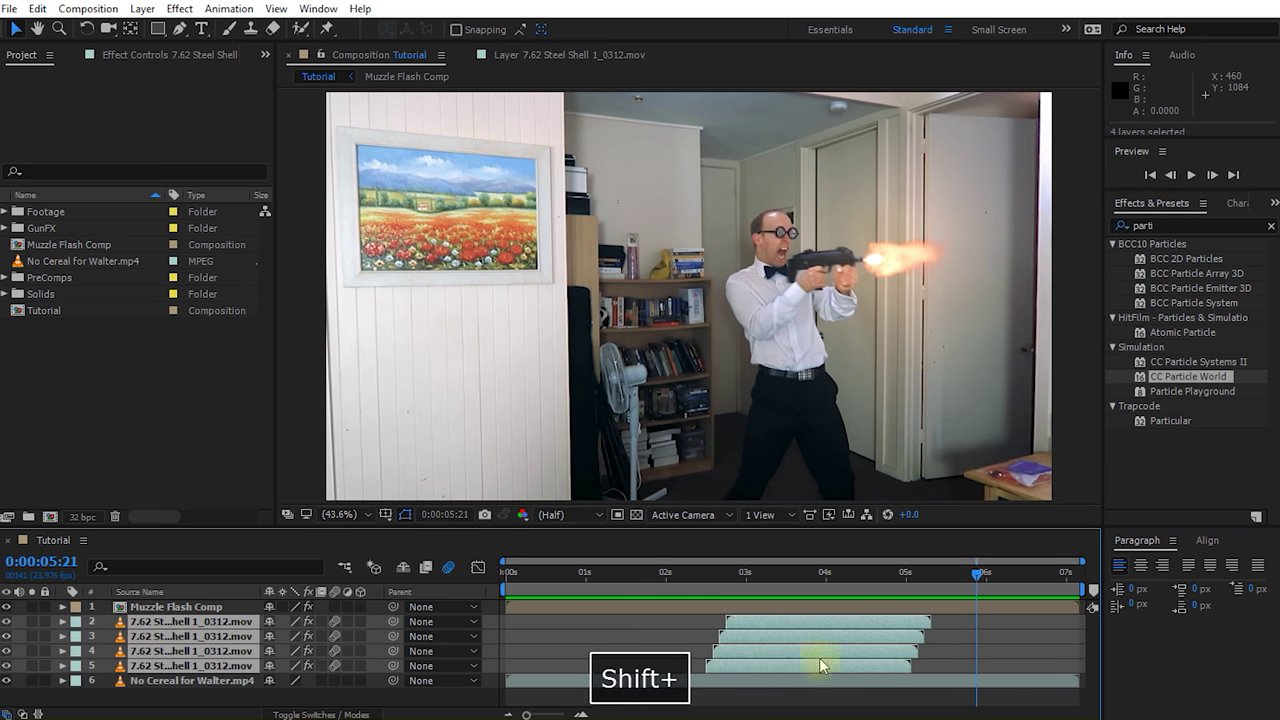
key(Delete)
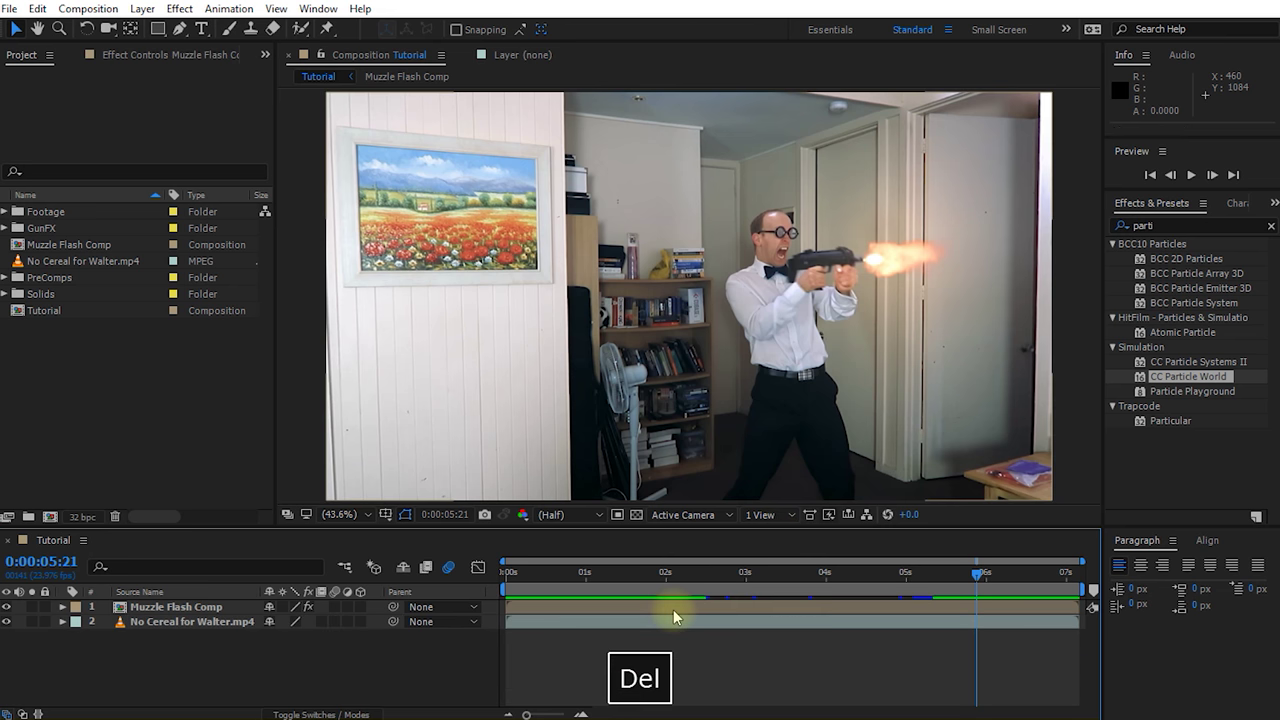
Create a black 1920 x 1080 solid named Bullet Shells and place it directly below the Muzzle Flash Comp layer.
drag(977, 582, 779, 585)
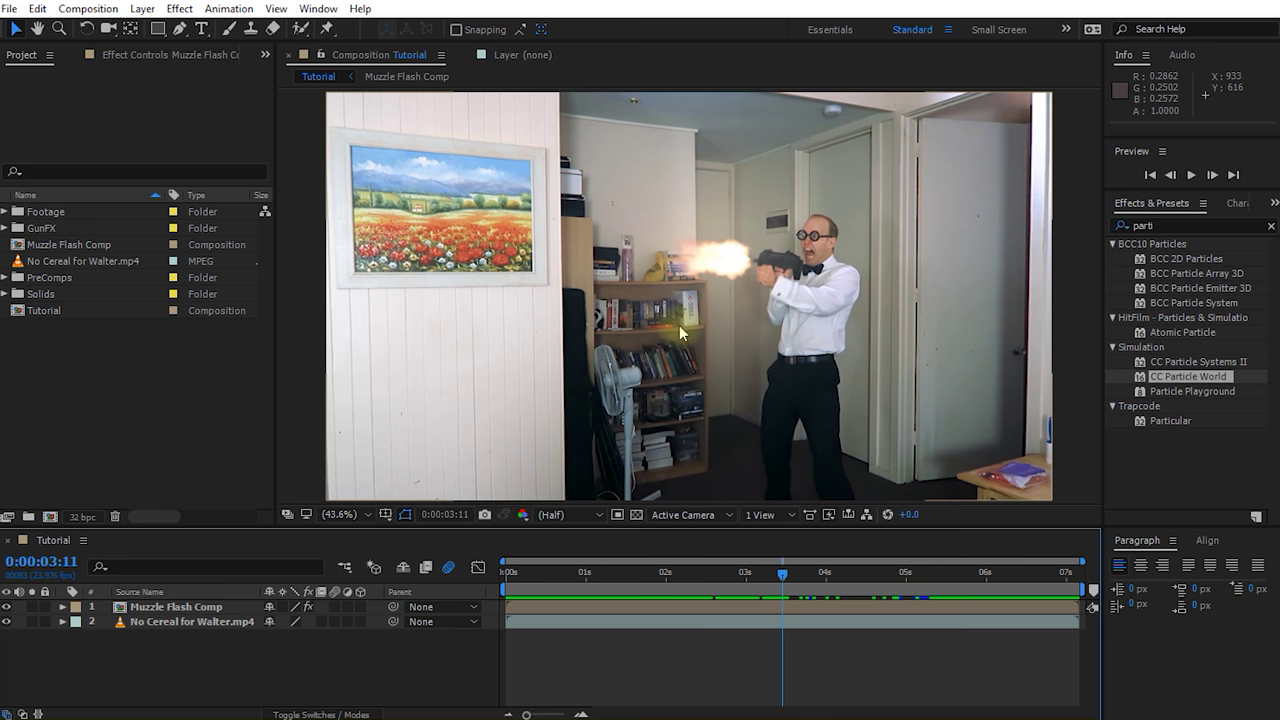
right_click(214, 662)
mouse_move(287, 503)
click(464, 546)
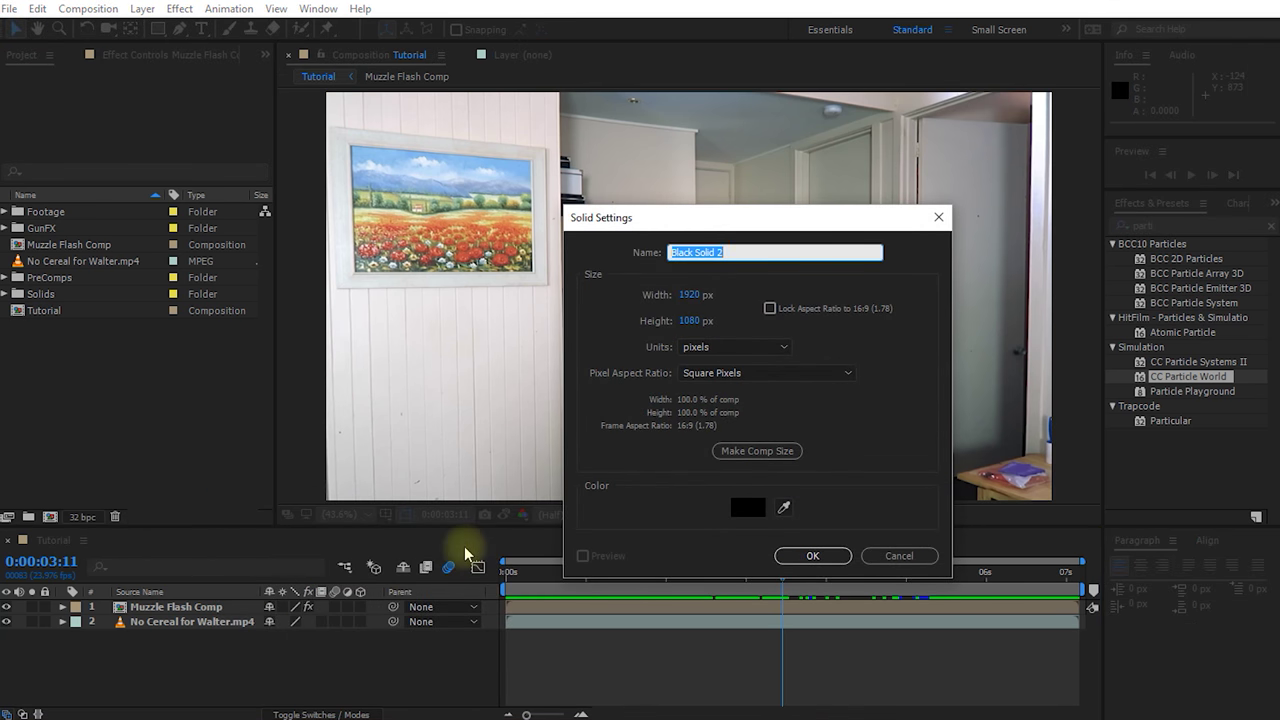
text(Bullet Shells)
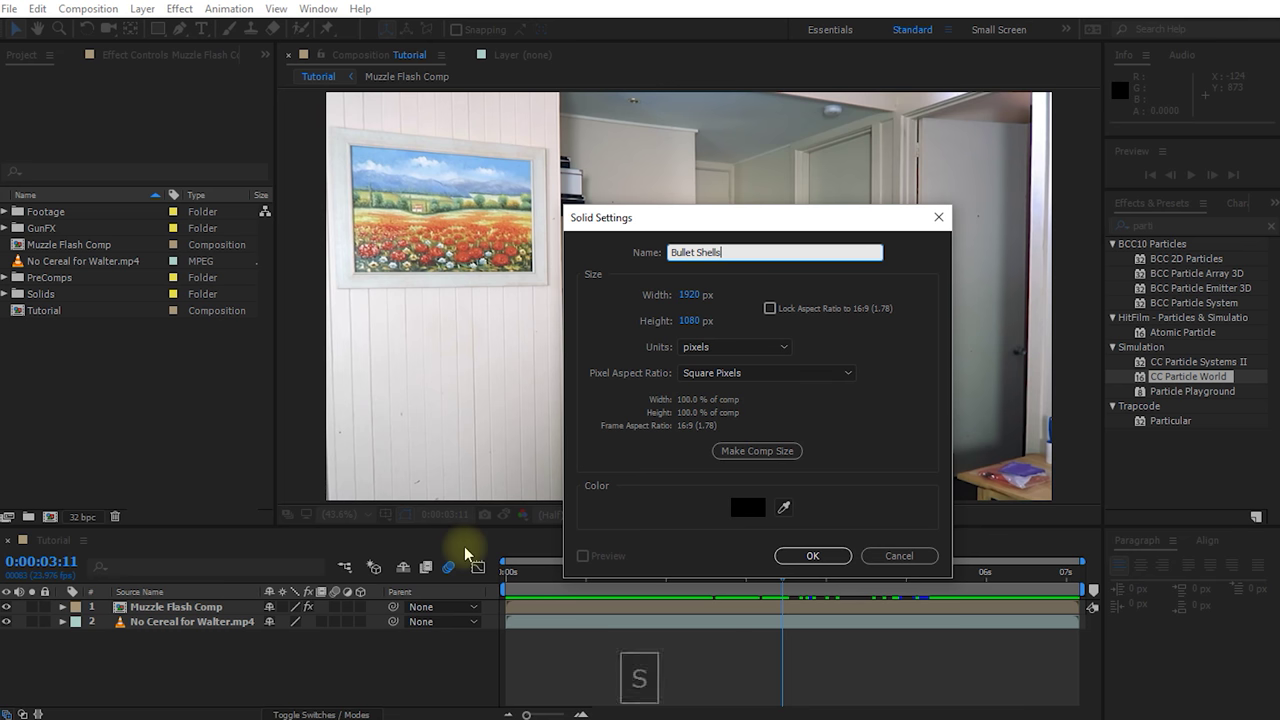
click(812, 555)
mouse_move(177, 610)
mouse_down()
mouse_move(166, 646)
mouse_move(170, 634)
mouse_up()
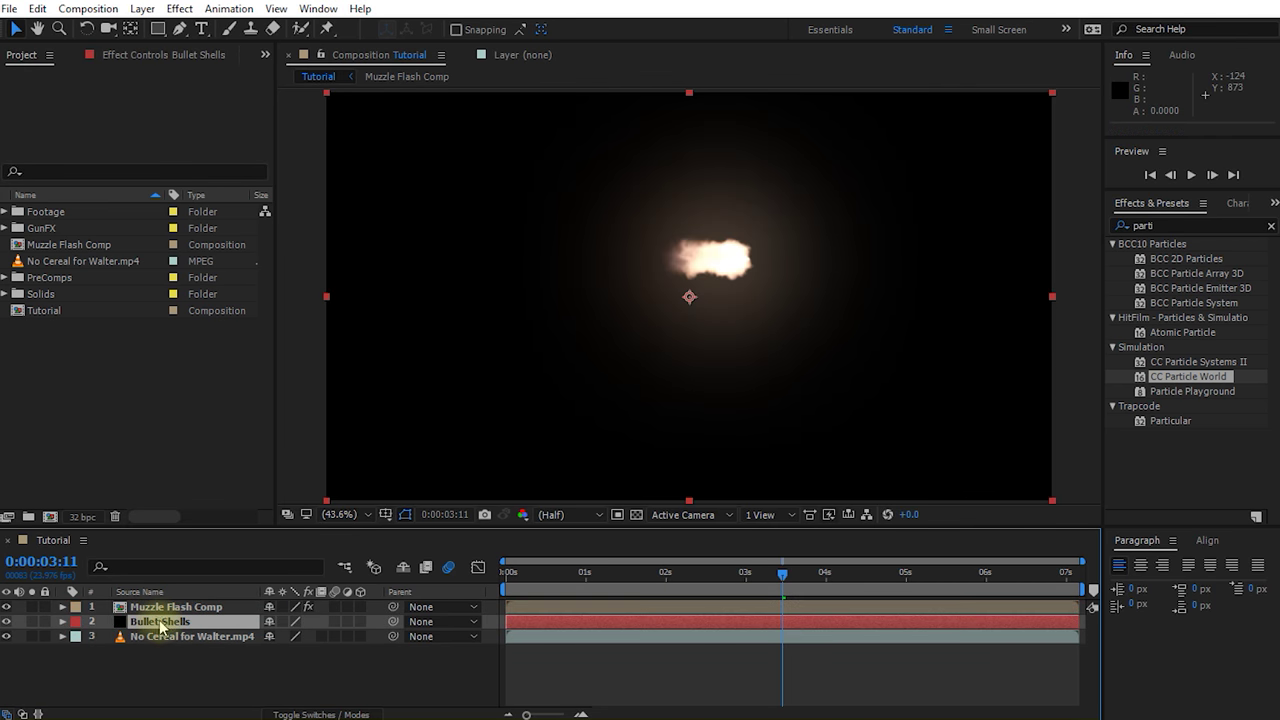
click(152, 607)
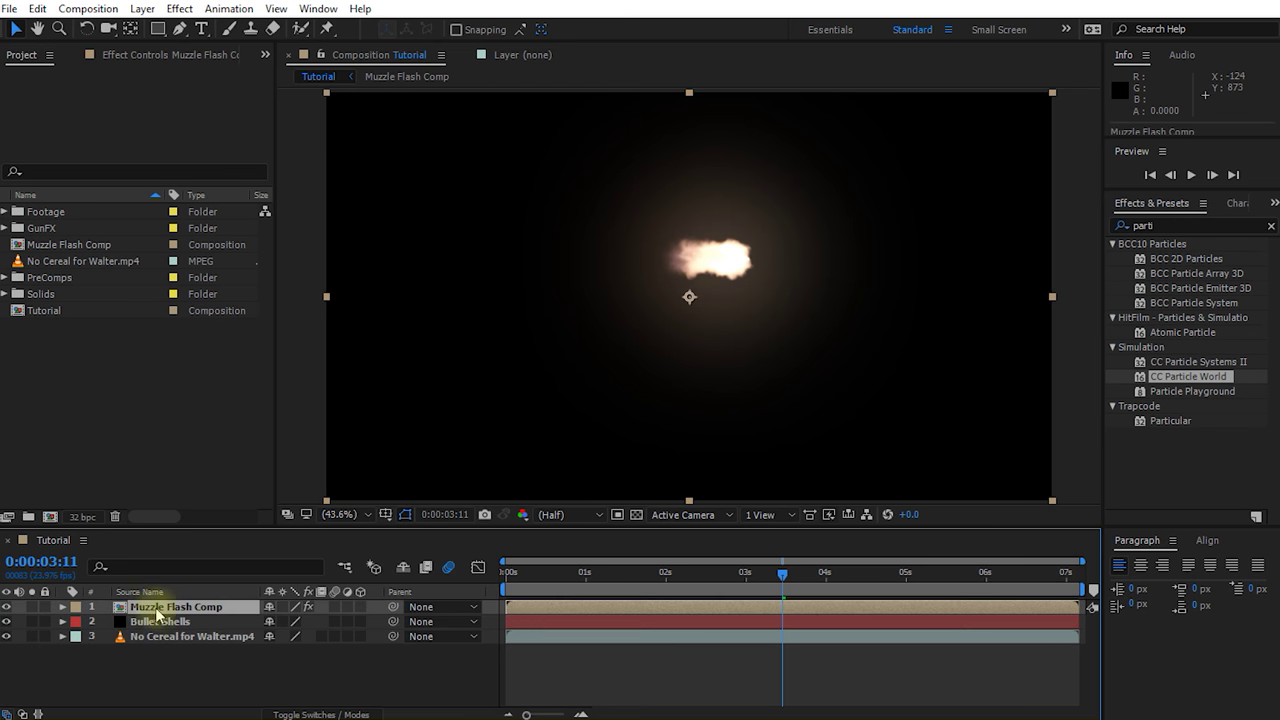
drag(812, 578, 721, 597)
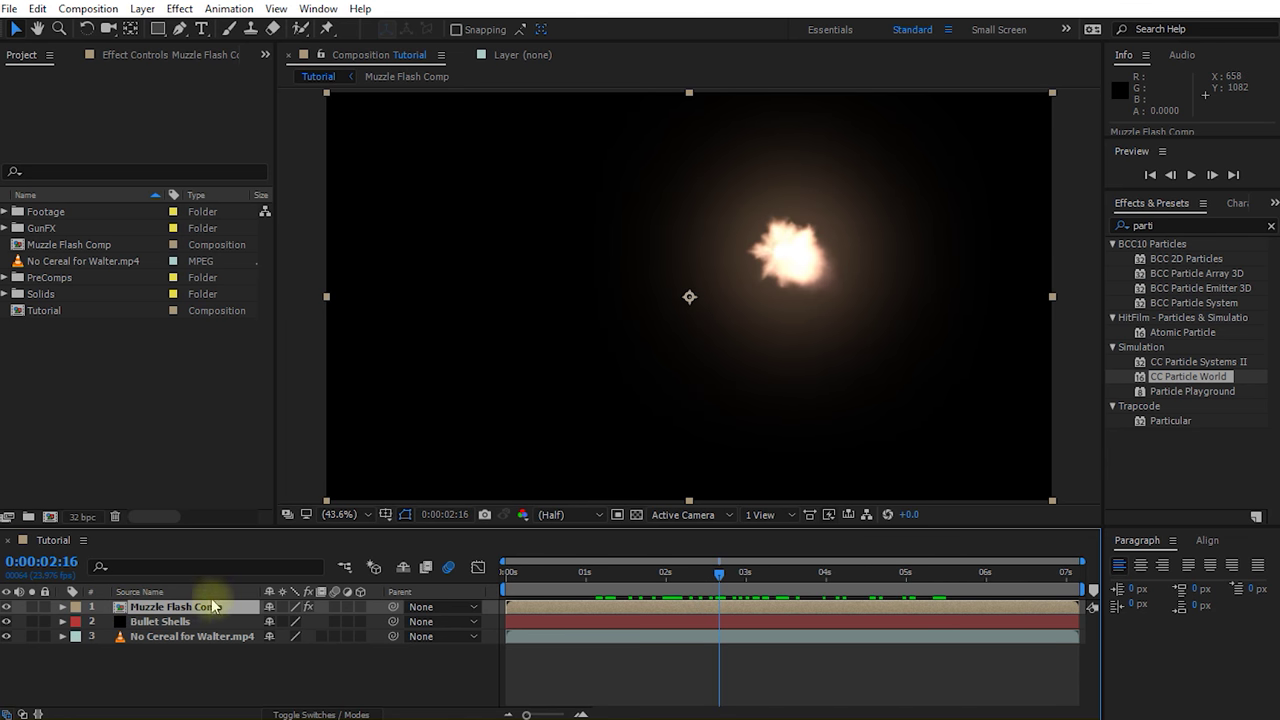
click(168, 622)
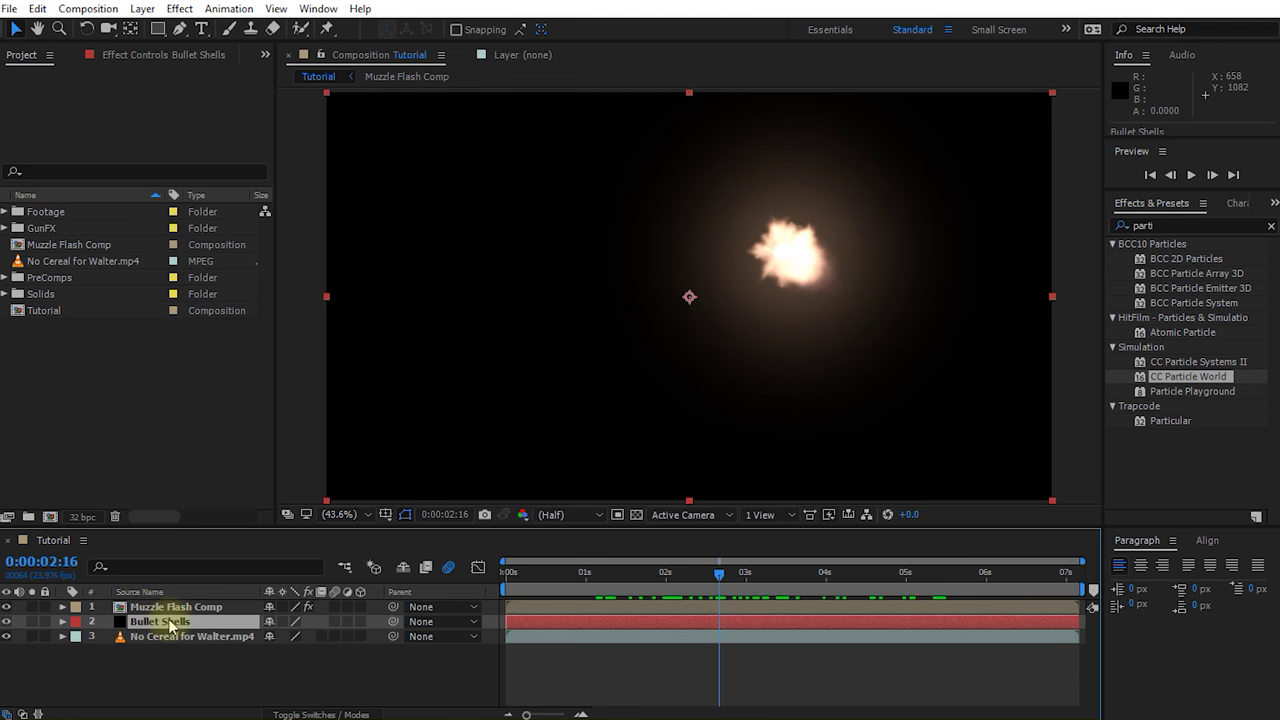
Add 7.62 Steel Shell 1_0312.mov from the GunFX Bullet Shells folder as the topmost layer and turn off its visibility.
click(40, 228)
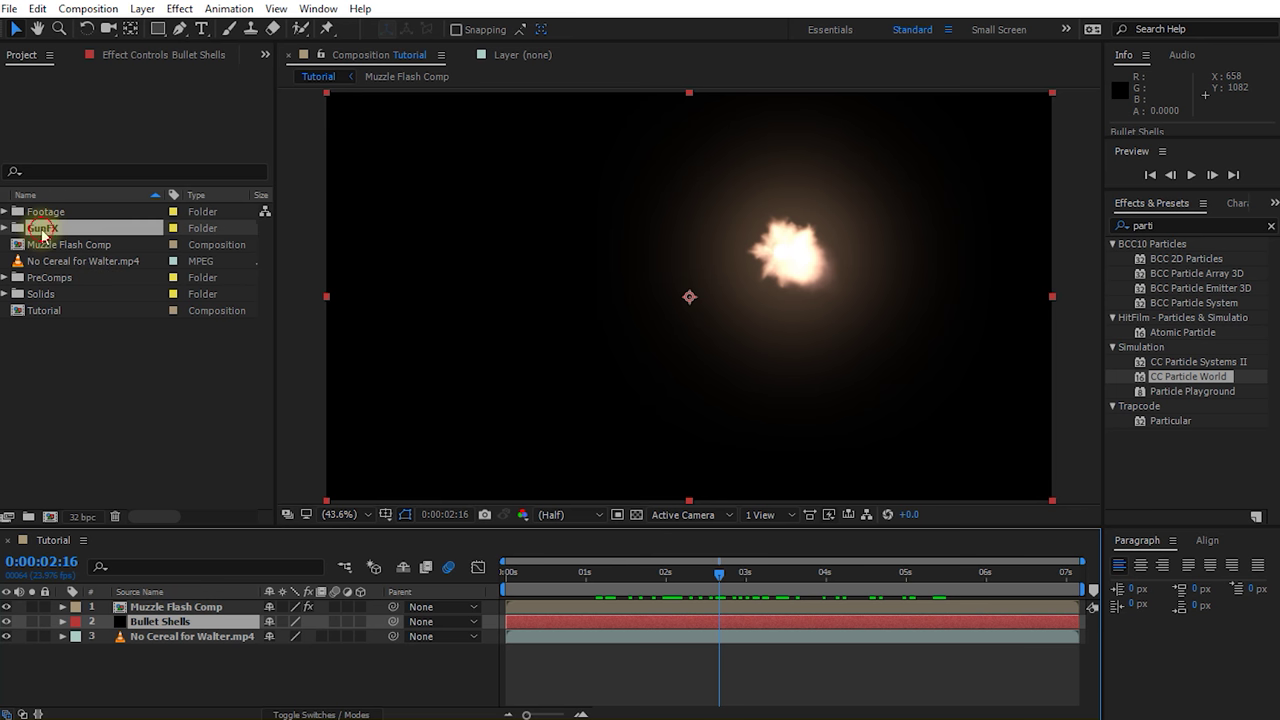
click(4, 228)
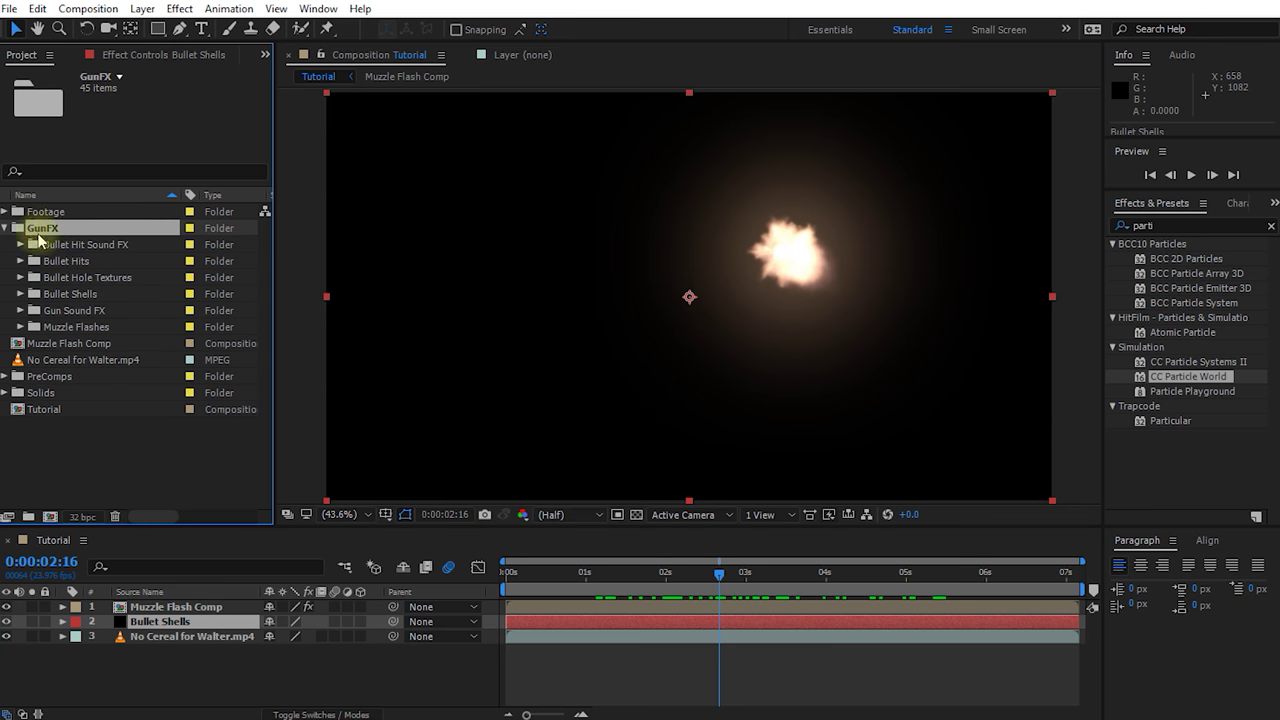
click(68, 294)
click(20, 294)
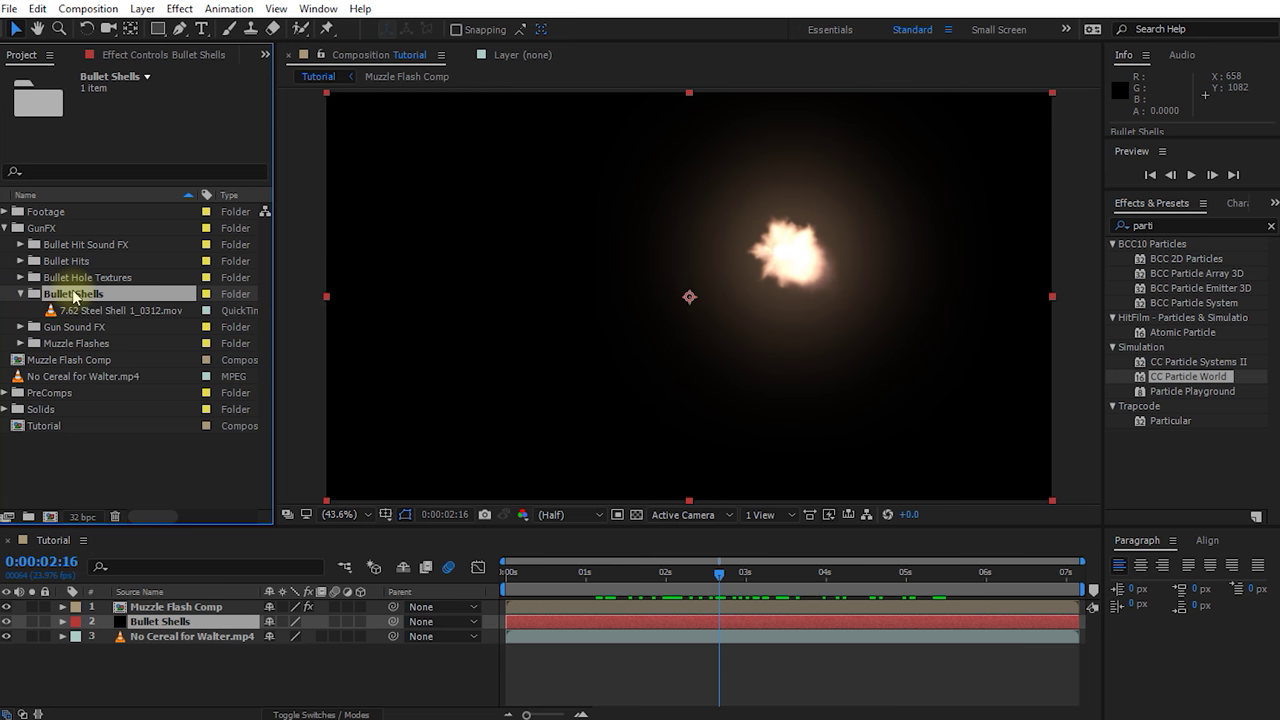
click(95, 311)
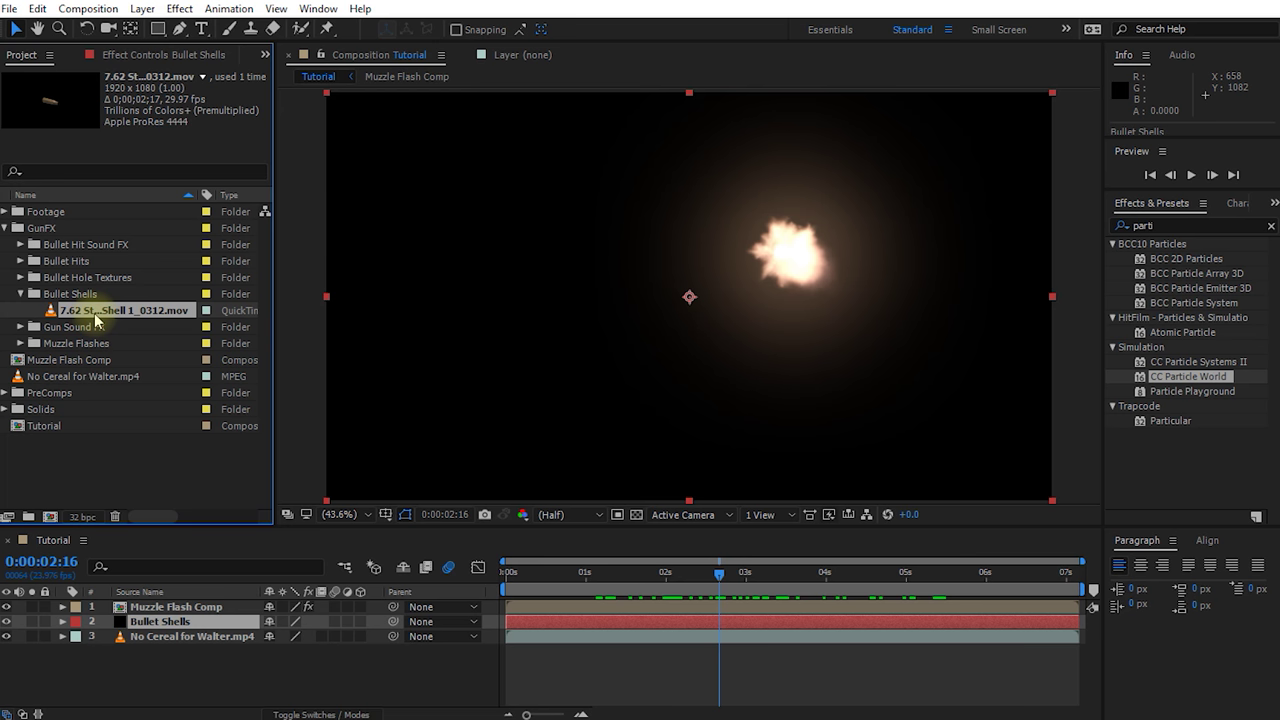
drag(85, 316, 152, 607)
drag(712, 575, 563, 600)
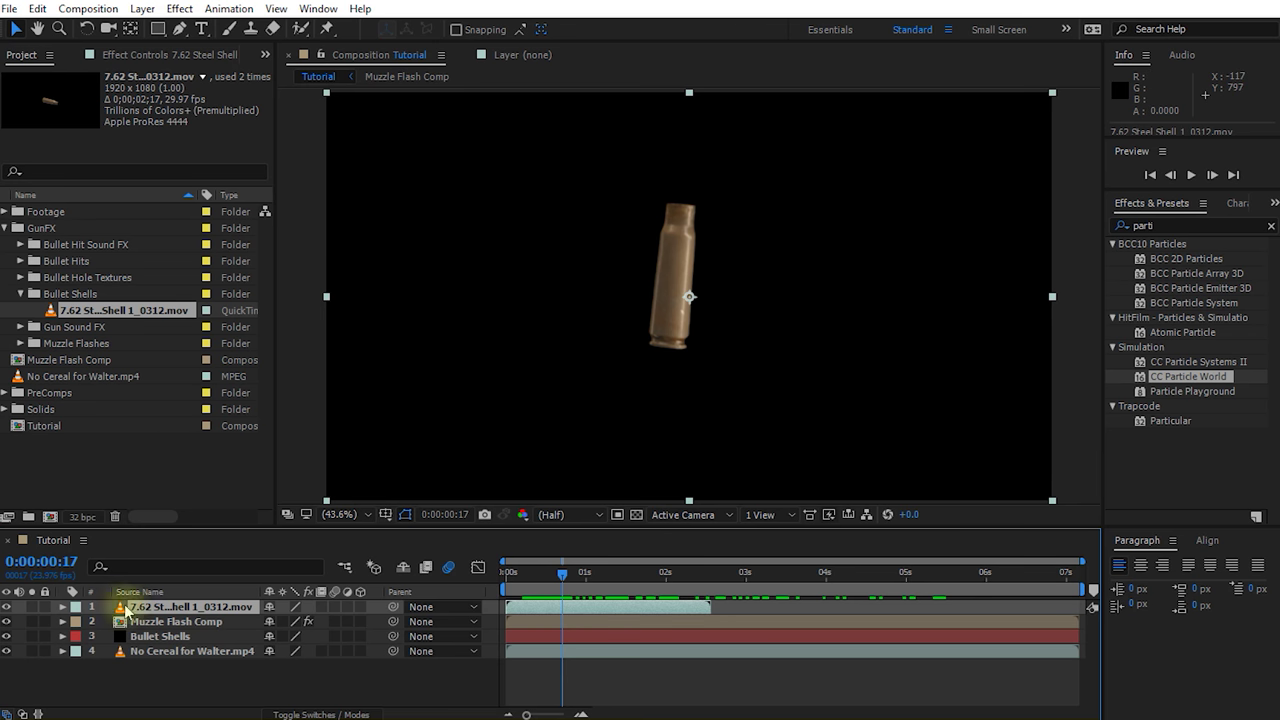
click(7, 608)
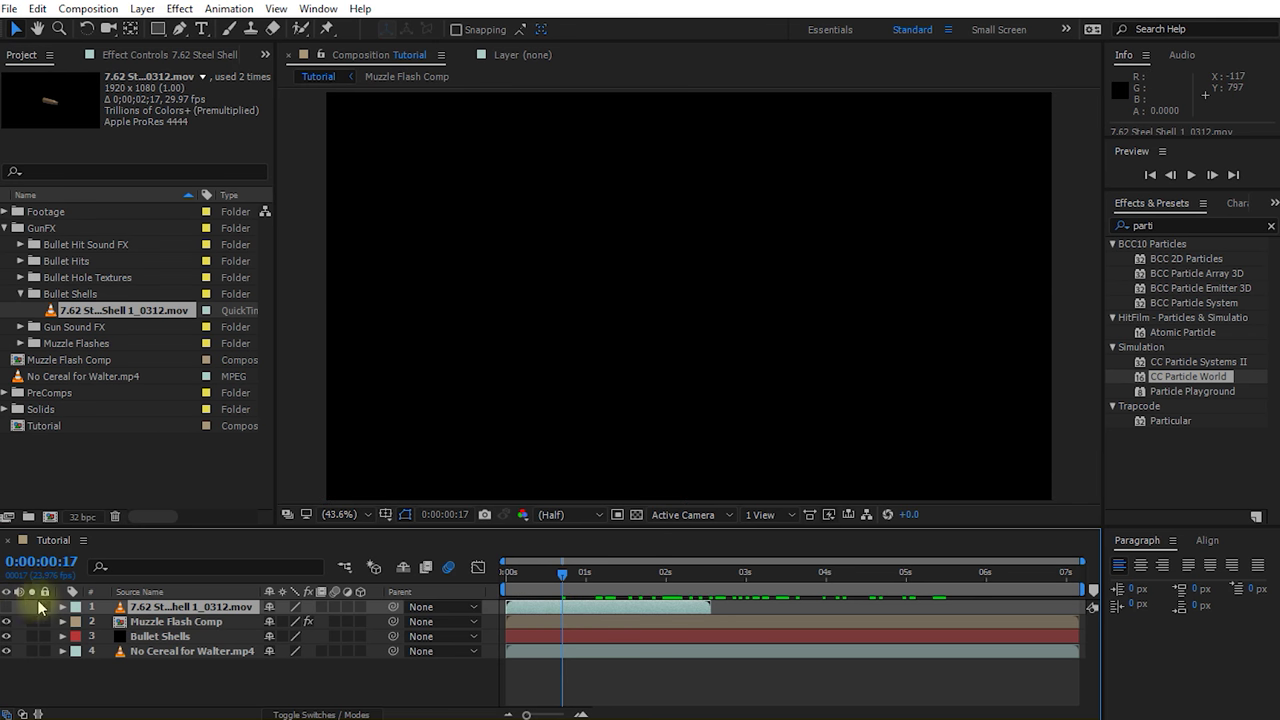
Apply CC Particle World to the Bullet Shells solid and preview the particles at about 0:00:02:08.
click(152, 638)
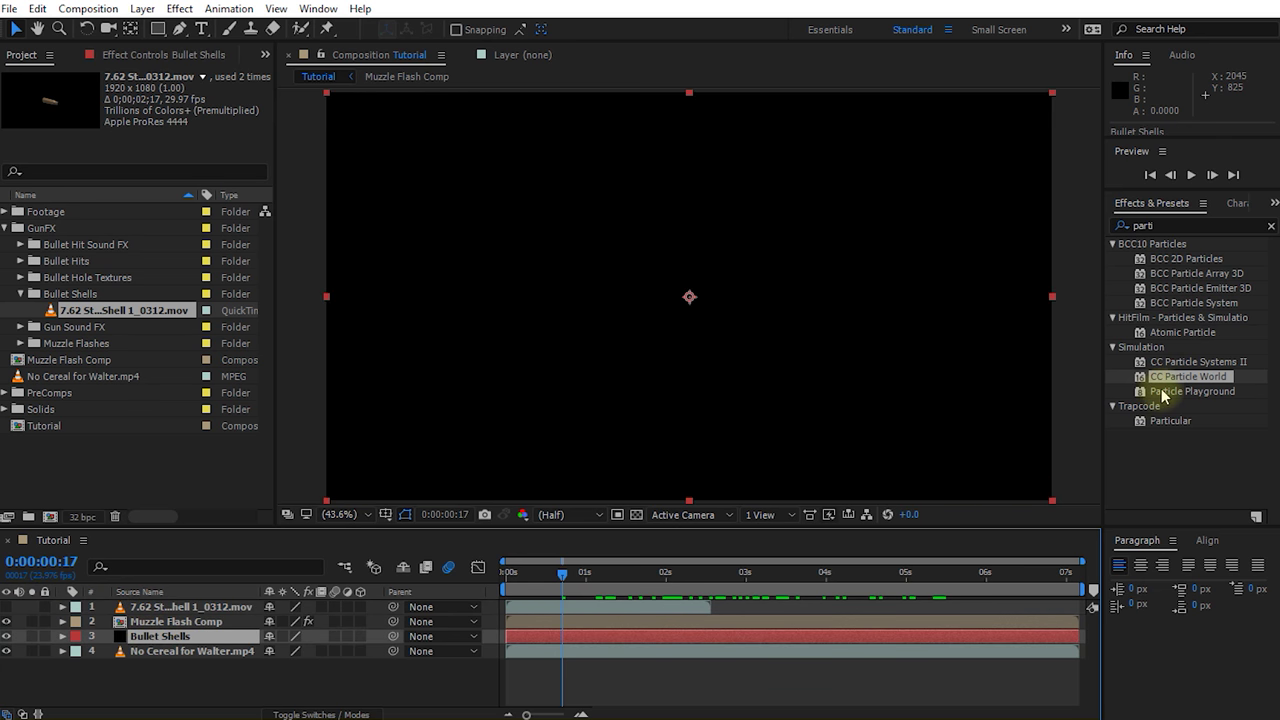
drag(1209, 378, 176, 641)
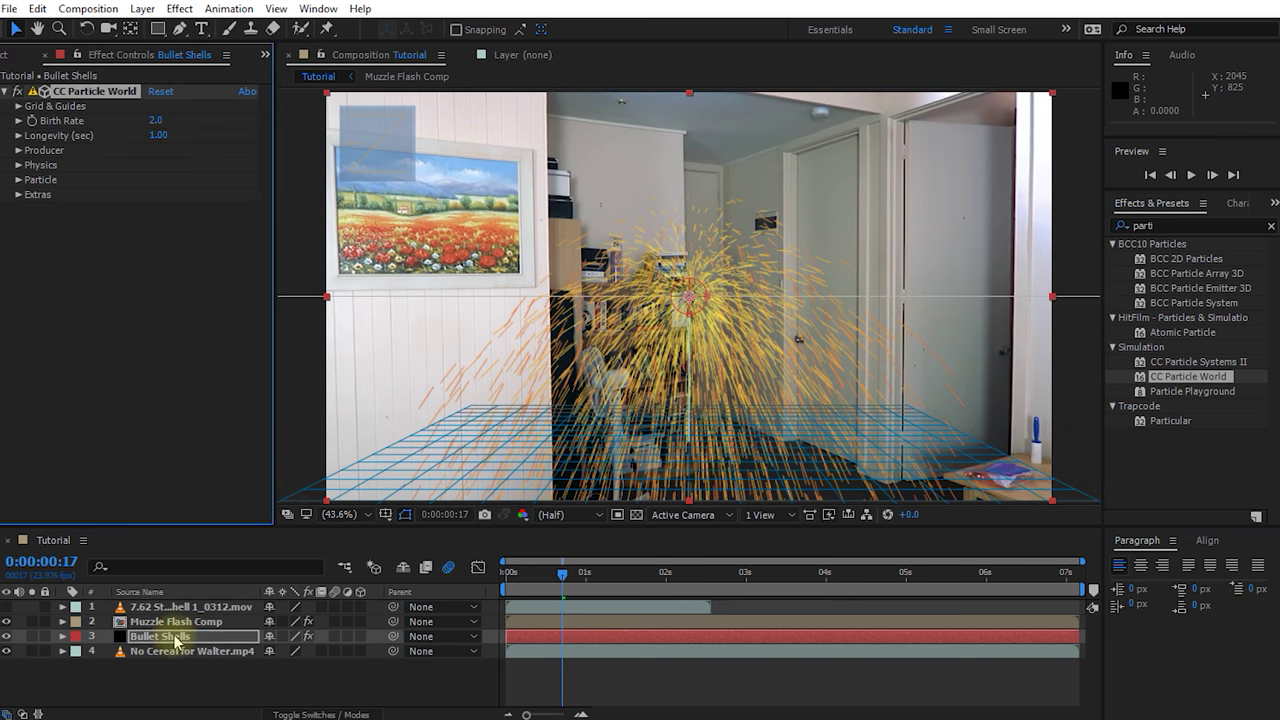
drag(560, 574, 693, 578)
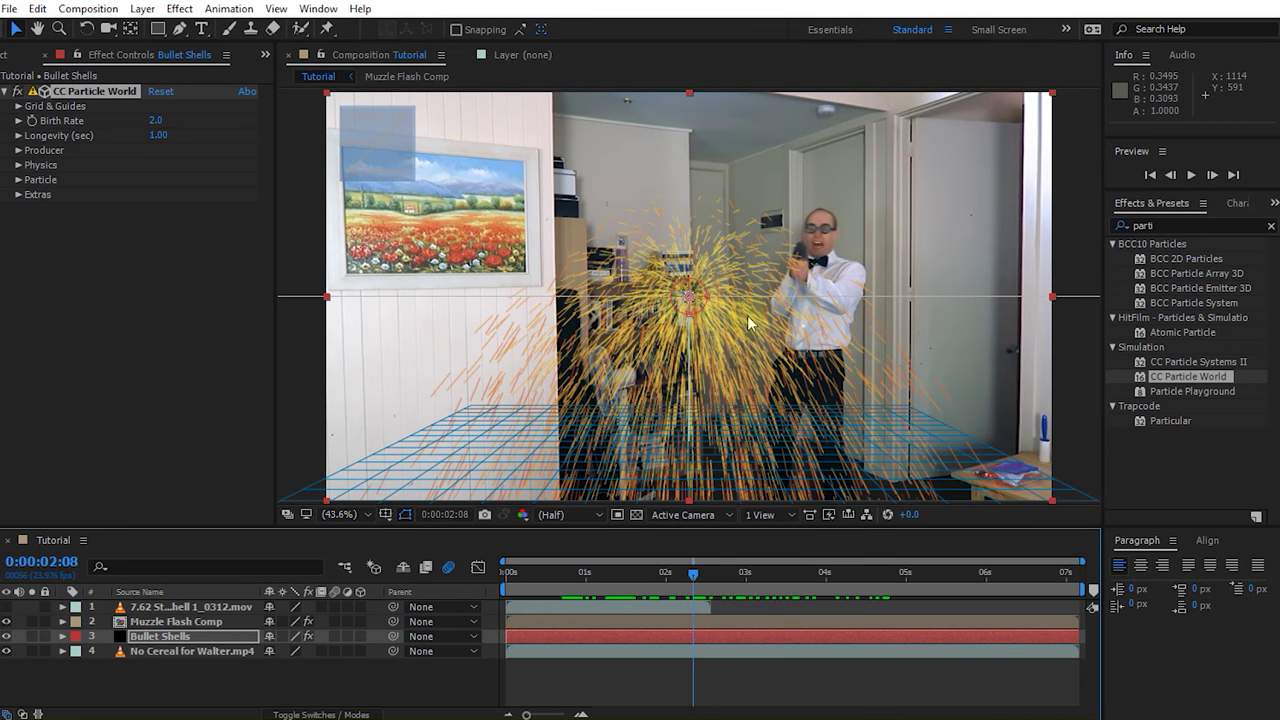
Set the CC Particle World Birth Rate on the Bullet Shells solid to 0.05 and preview the particles back to 0:00:02:02.
click(99, 93)
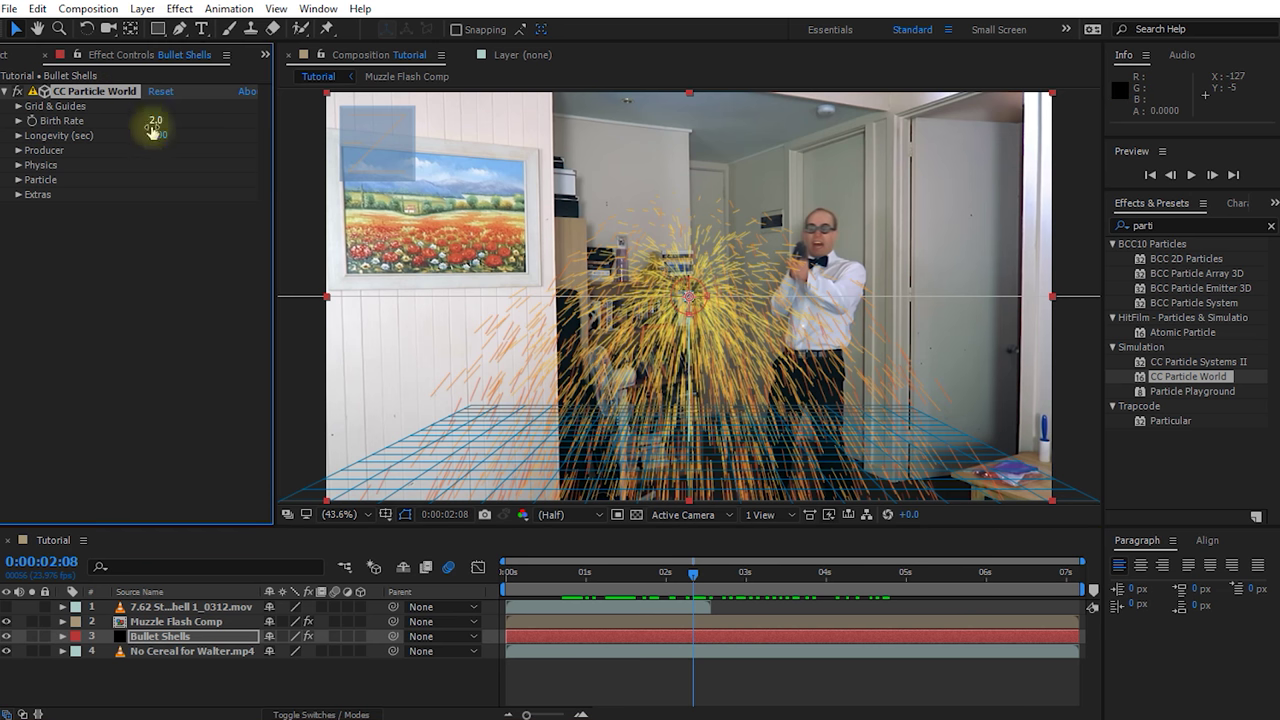
click(170, 606)
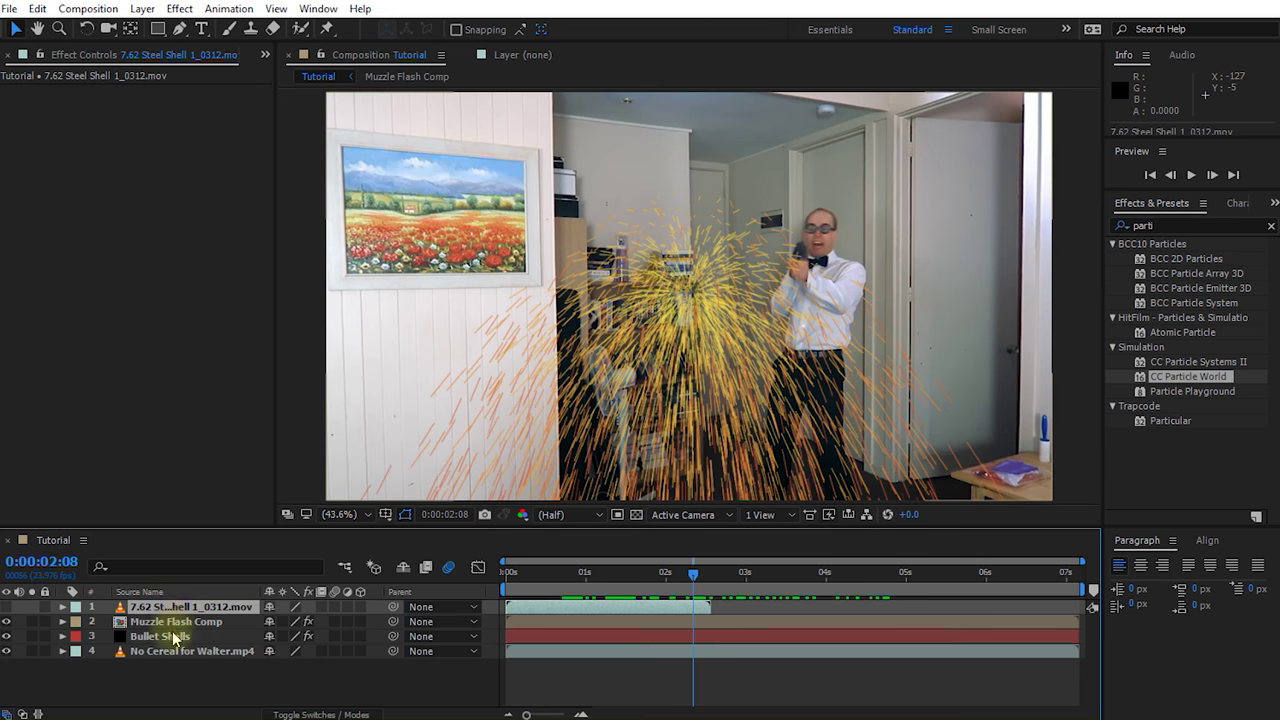
click(171, 635)
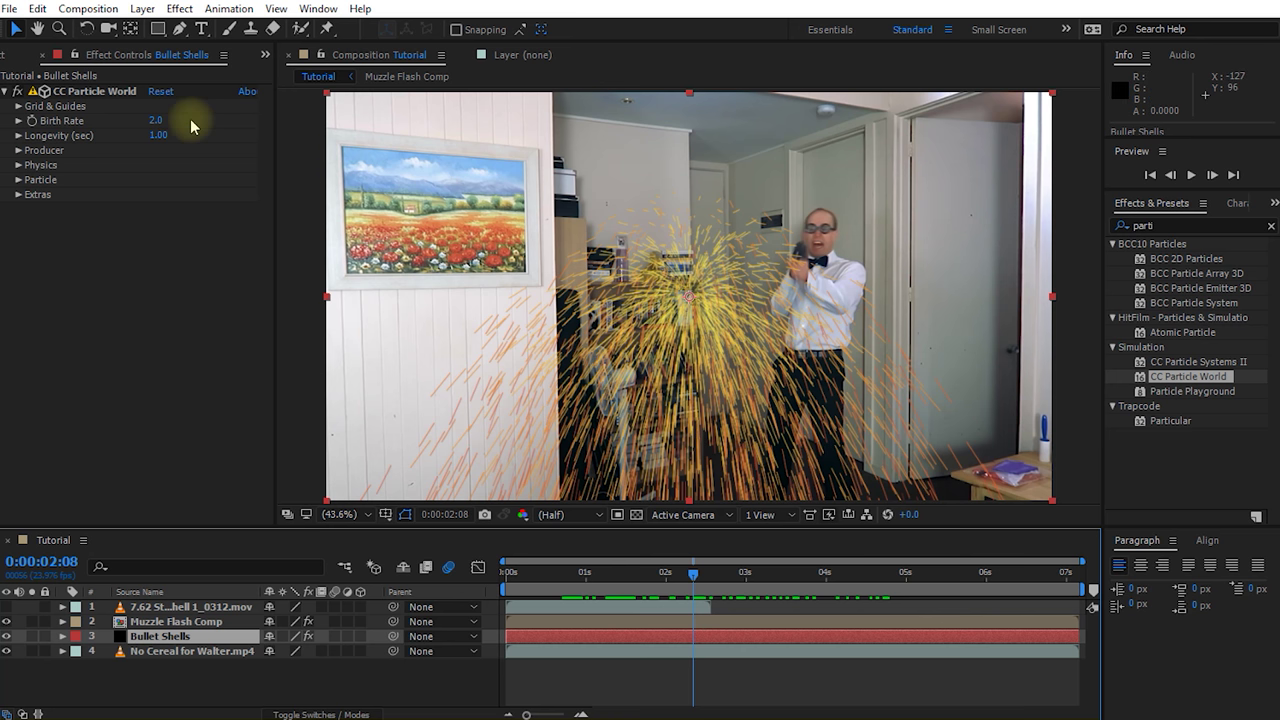
click(157, 120)
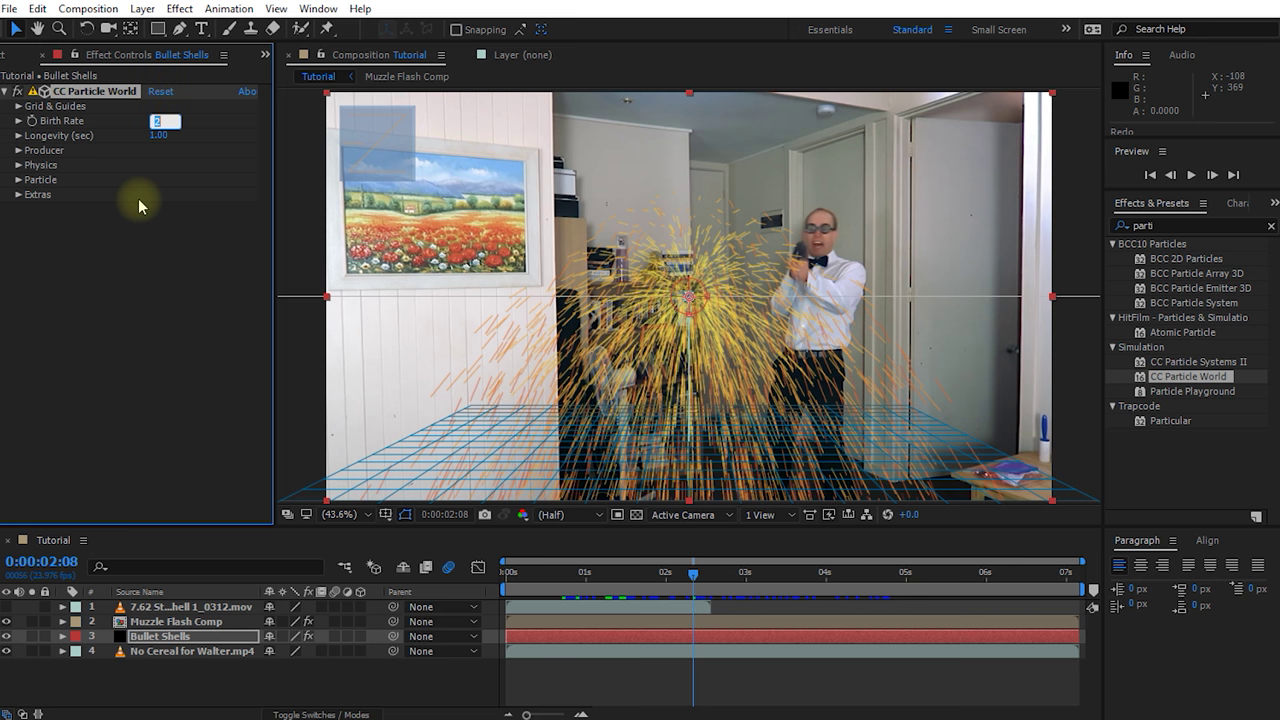
text(0.05)
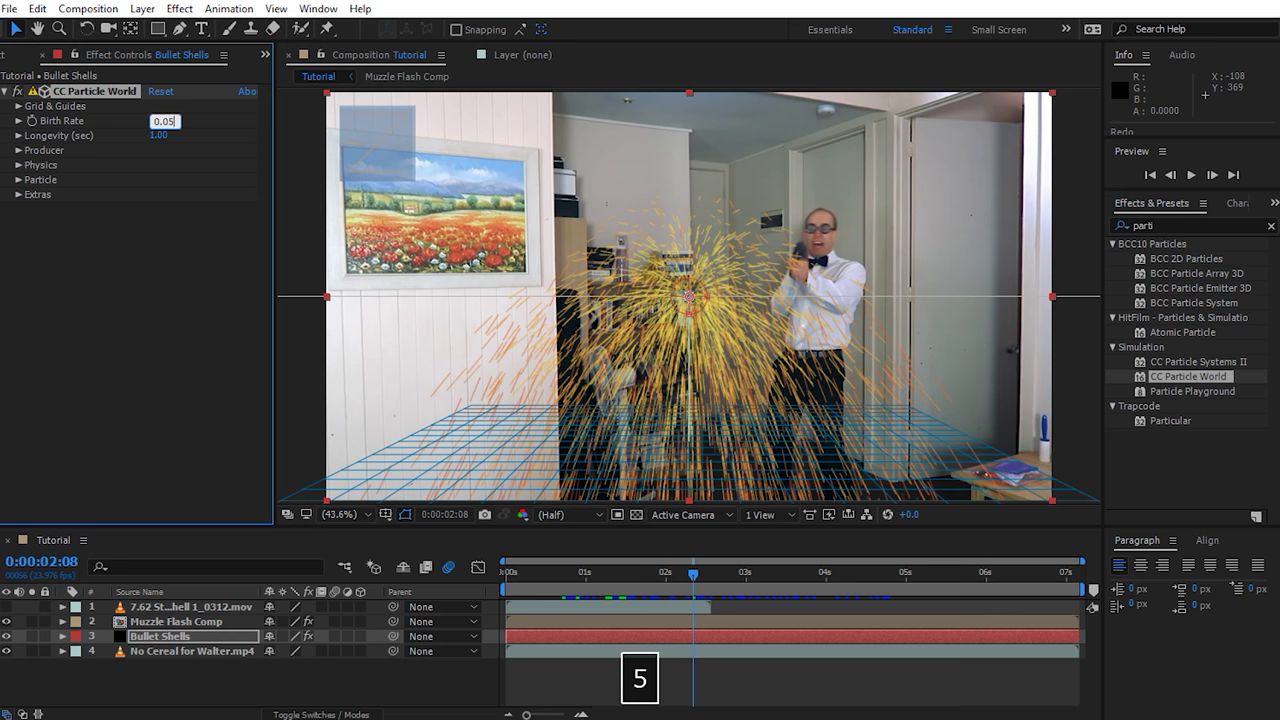
key(Return)
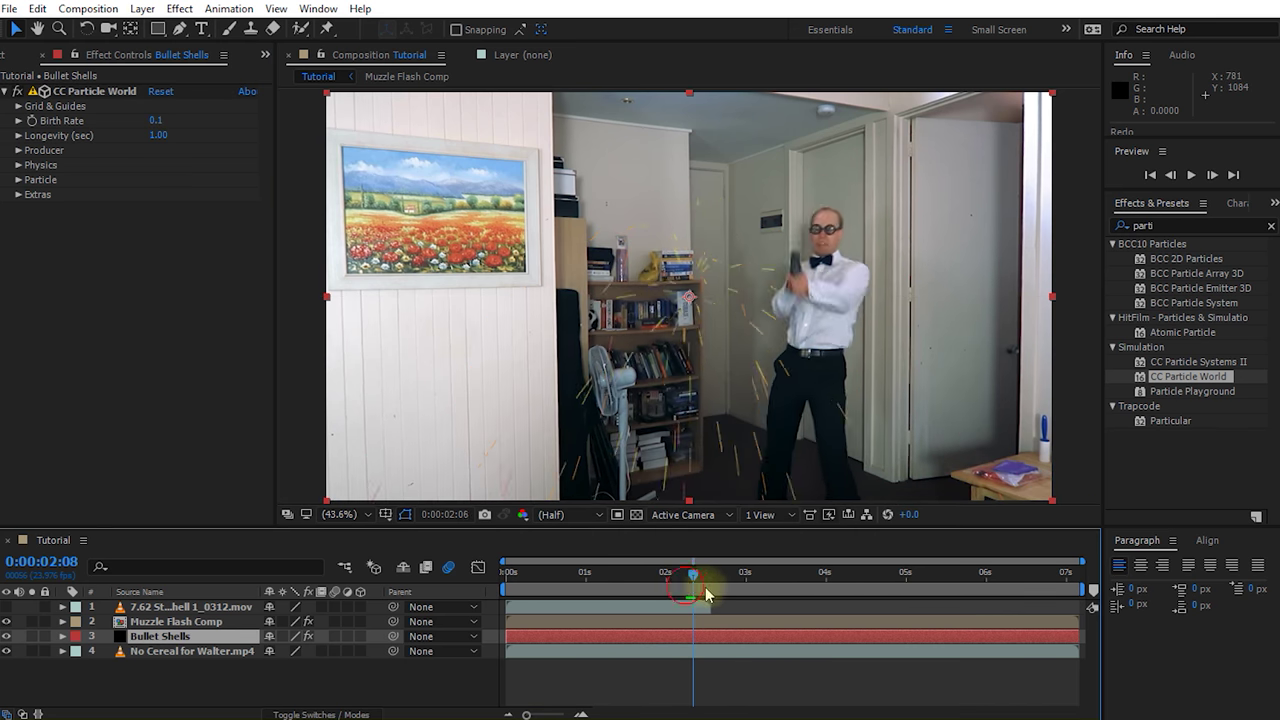
mouse_move(700, 590)
mouse_down()
mouse_move(745, 597)
mouse_move(648, 595)
mouse_move(679, 597)
mouse_up()
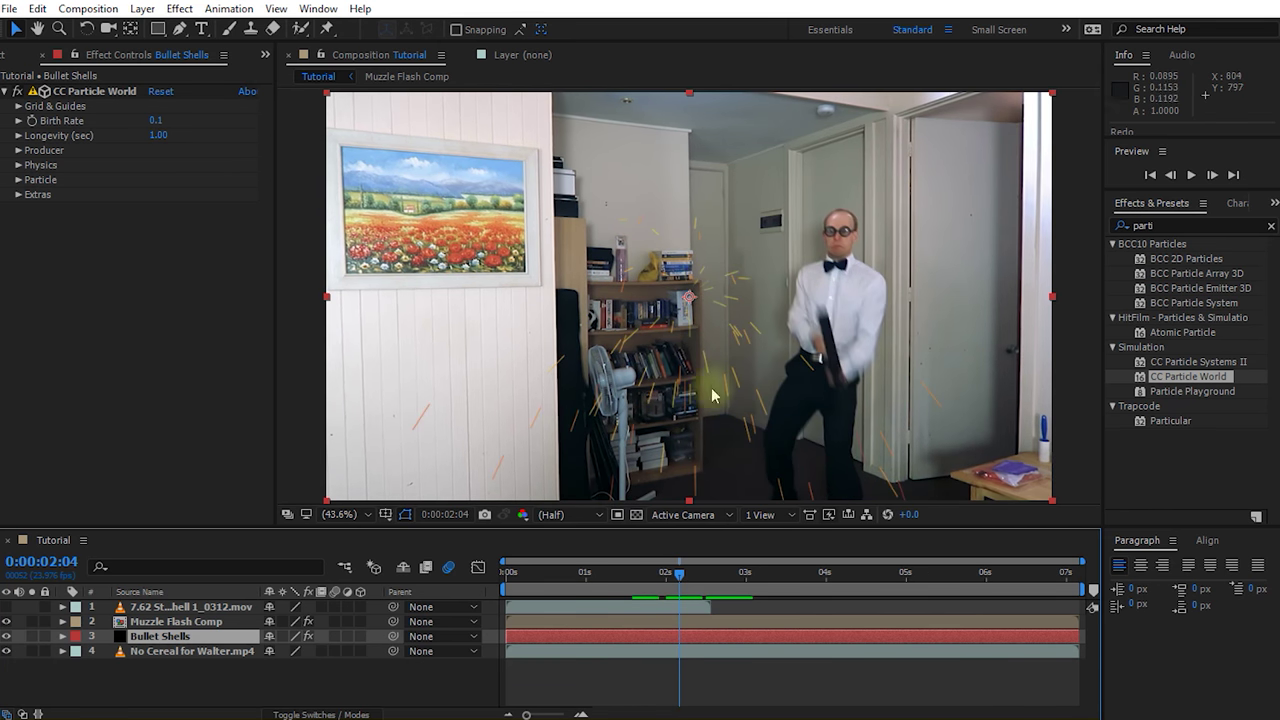
mouse_move(679, 592)
mouse_down()
mouse_move(708, 593)
mouse_move(675, 597)
mouse_up()
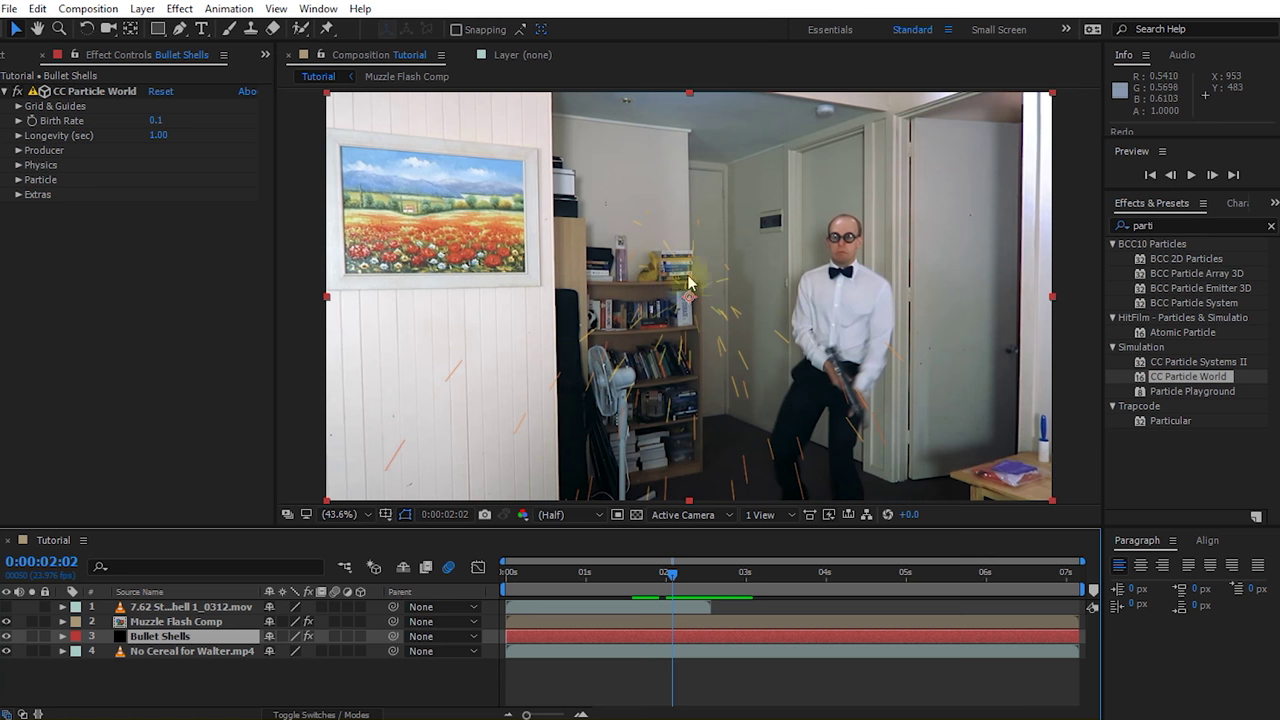
Set the Particle Type to Textured Square with 7.62 Steel Shell 1_0312.mov as the Texture Layer, and check the particles at 0:00:01:22.
click(94, 91)
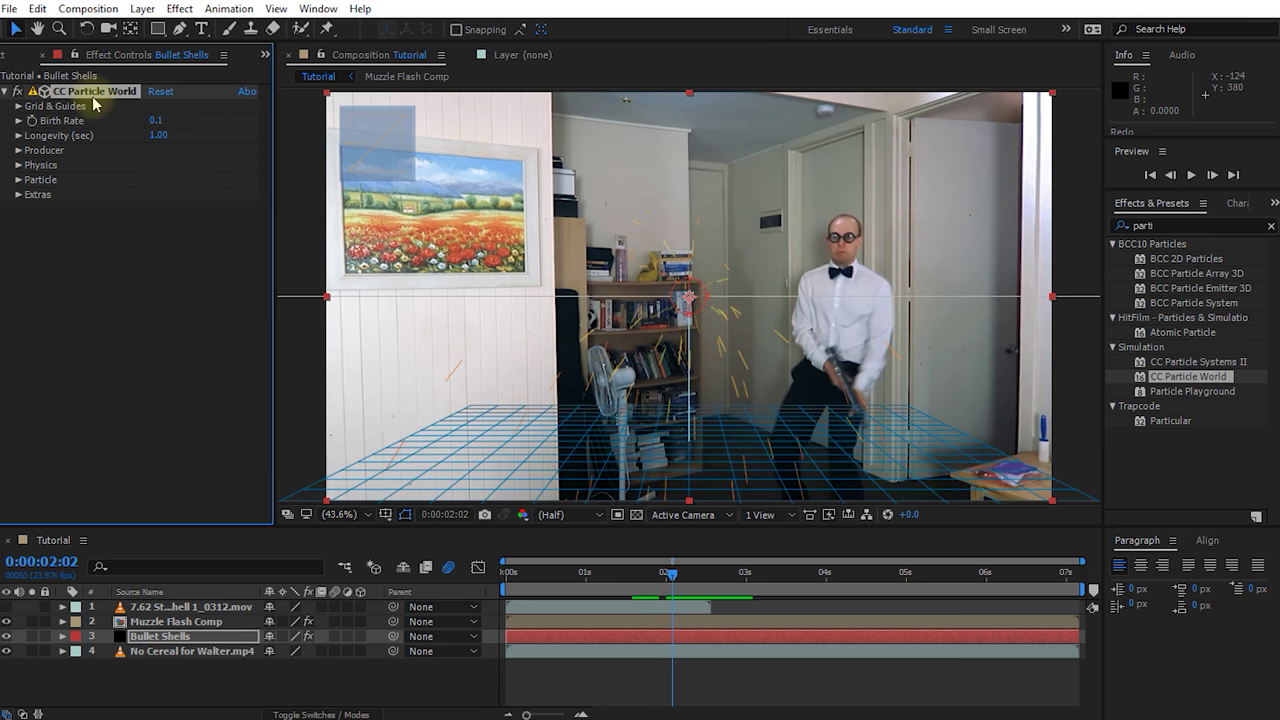
click(18, 180)
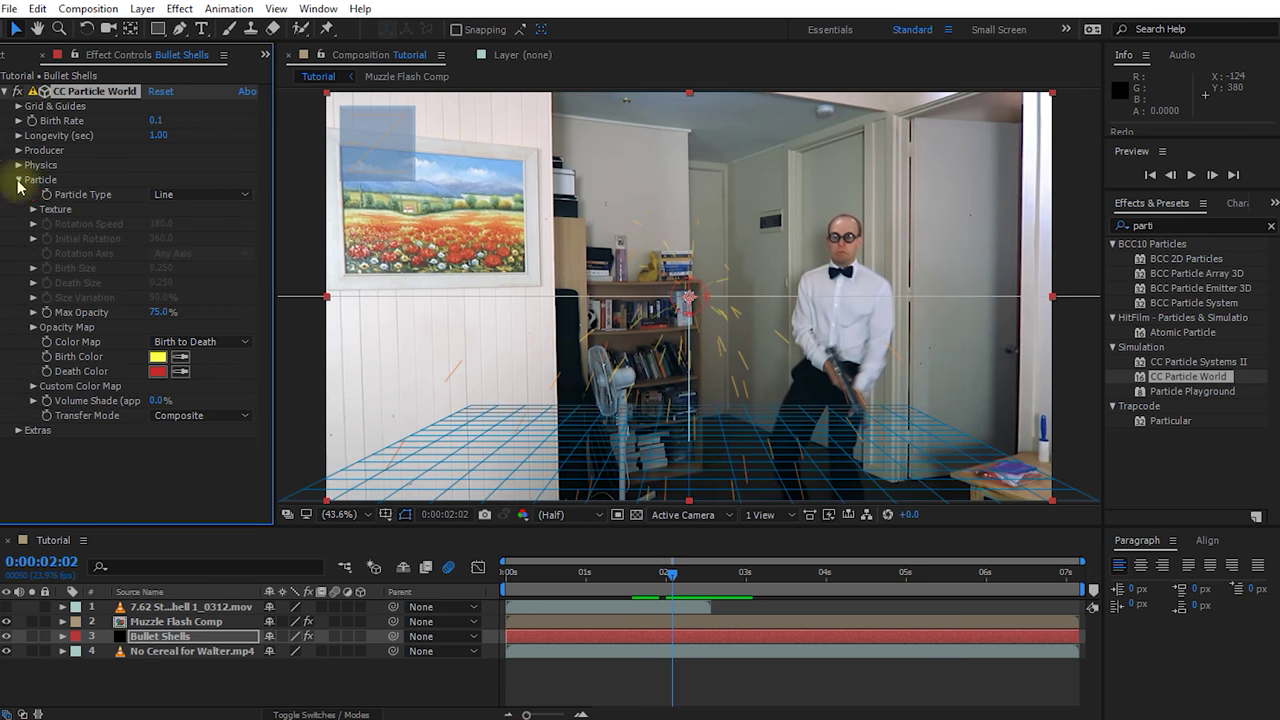
click(226, 194)
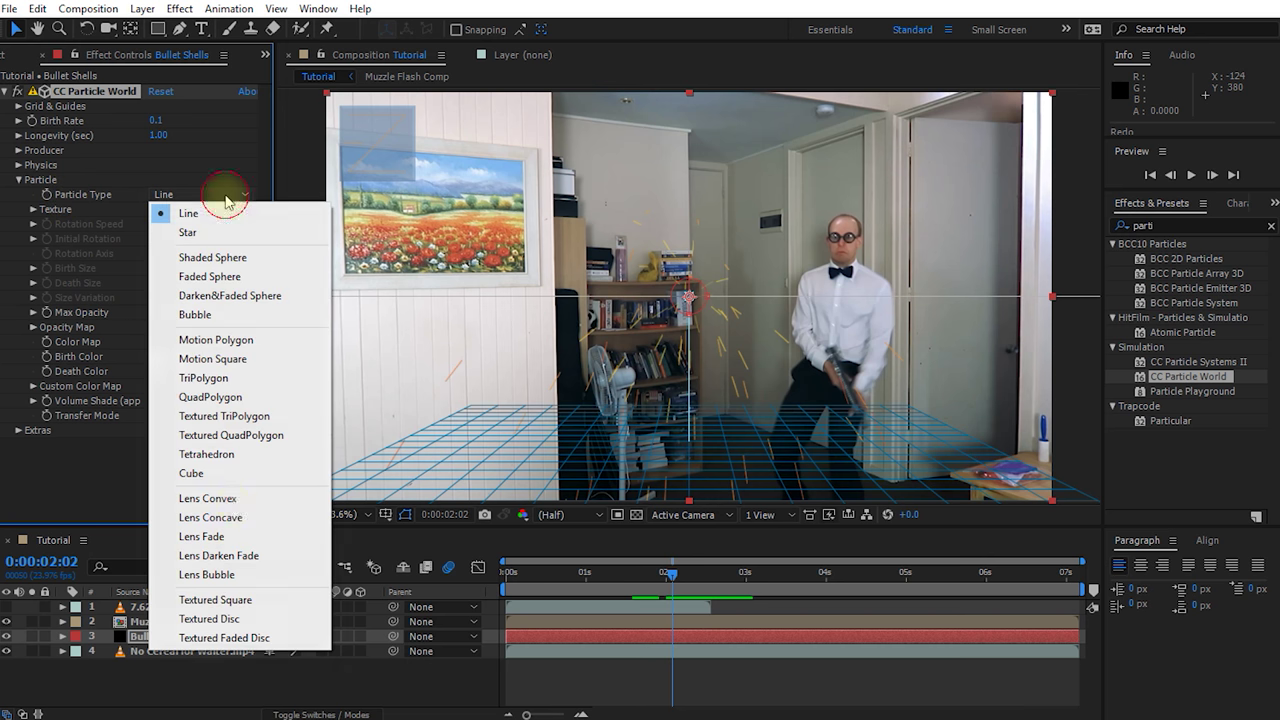
click(245, 609)
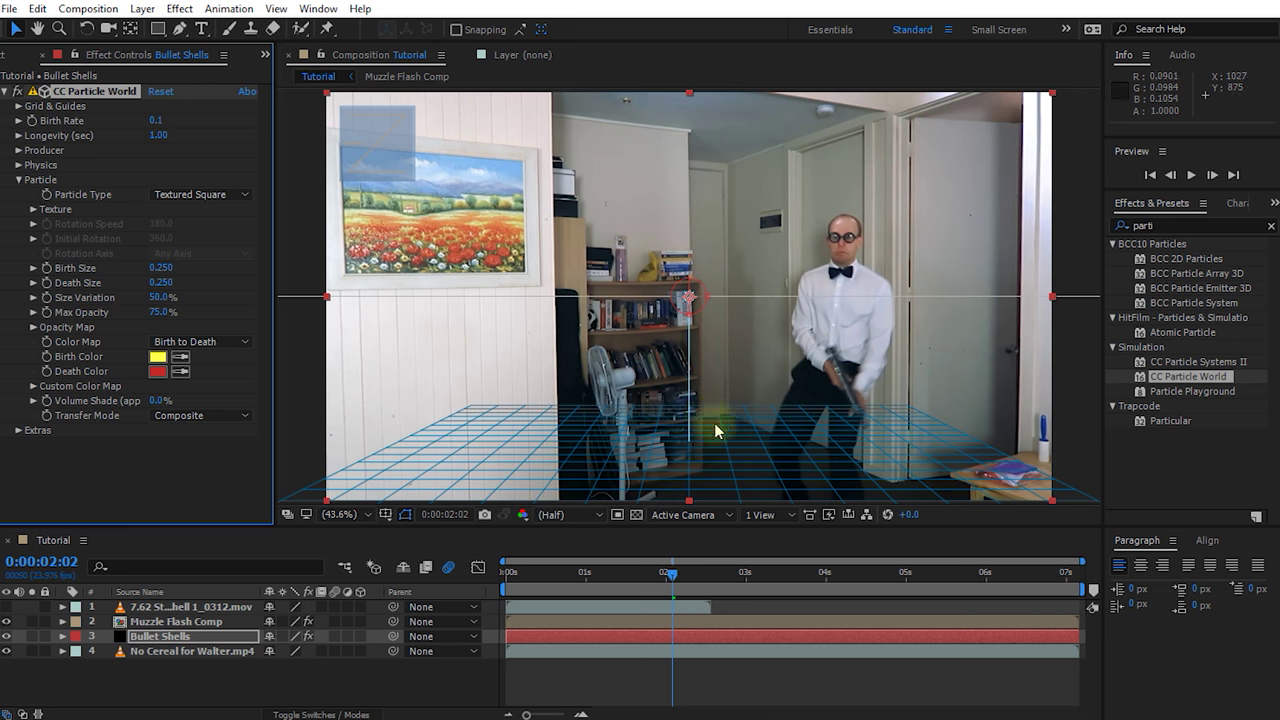
click(33, 212)
click(172, 224)
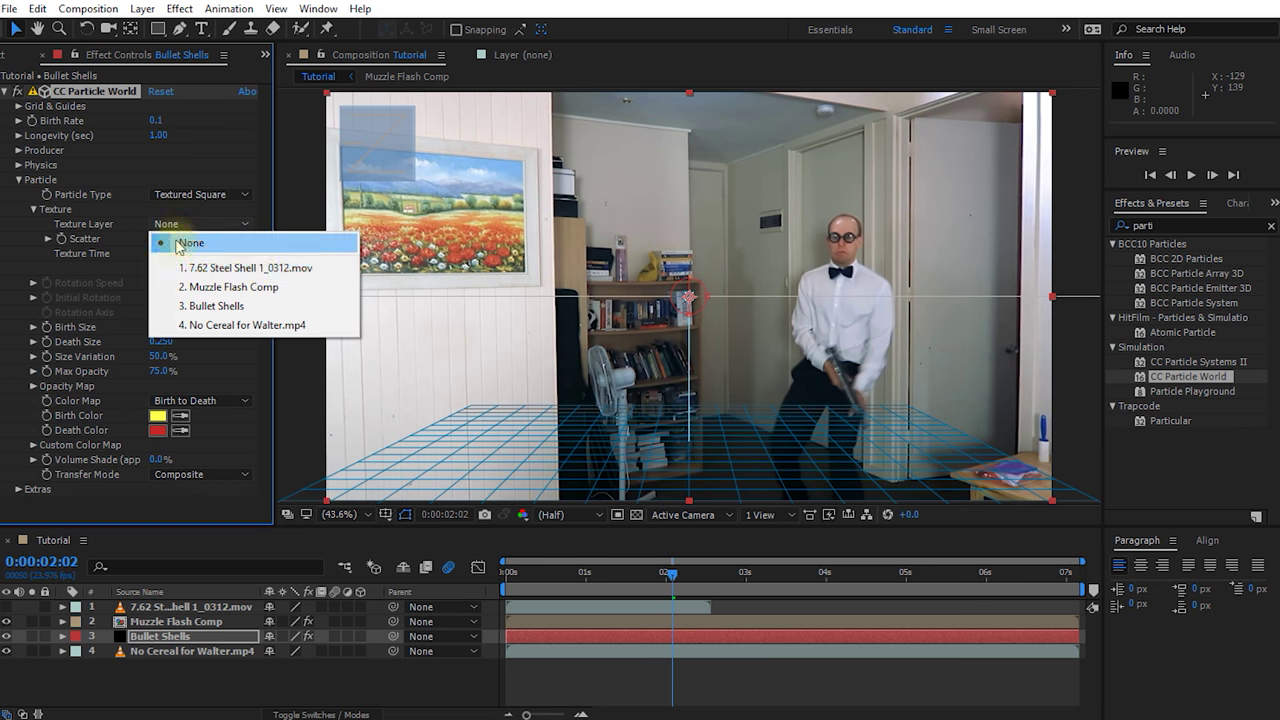
click(240, 268)
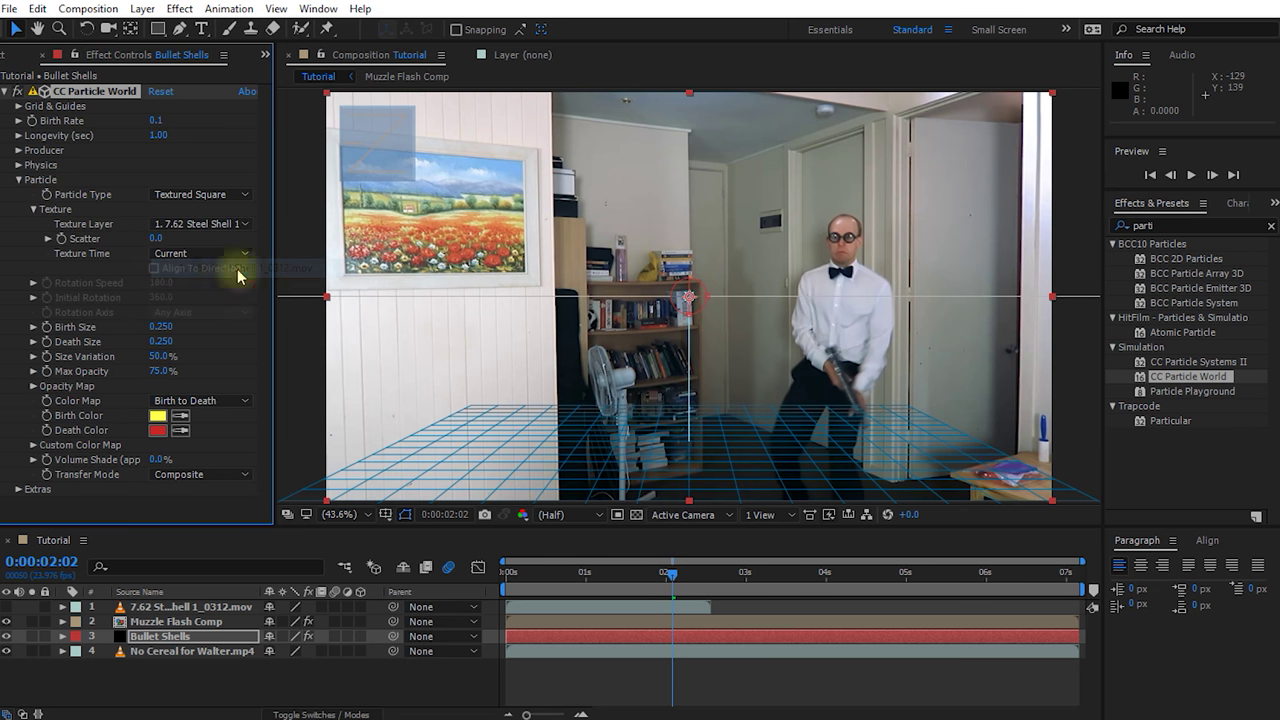
mouse_move(671, 573)
mouse_down()
mouse_move(725, 585)
mouse_move(586, 588)
mouse_move(683, 593)
mouse_move(659, 592)
mouse_up()
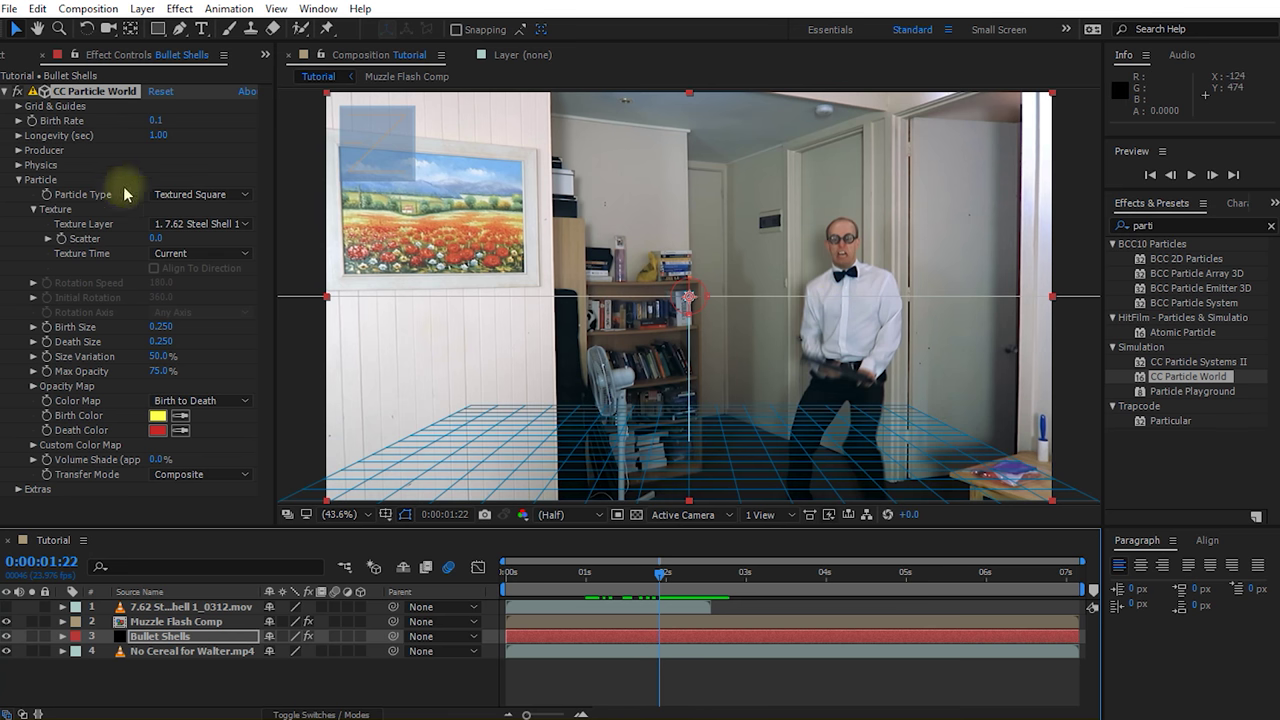
Set both the Birth Size and the Death Size of the particles to 2.
click(163, 328)
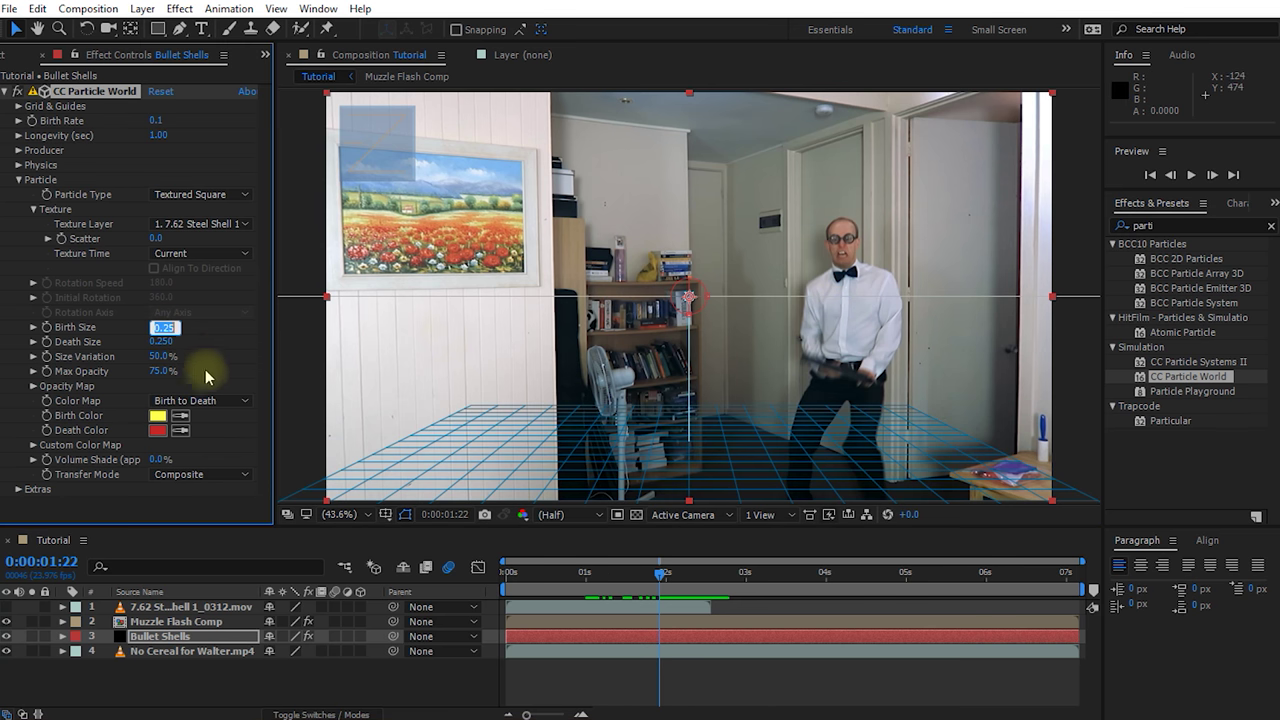
text(2)
key(Return)
click(162, 342)
text(2)
key(Return)
Set the composition preview resolution to Full and inspect the particle shells near the bookshelf at 0:00:01:08.
drag(661, 573, 614, 585)
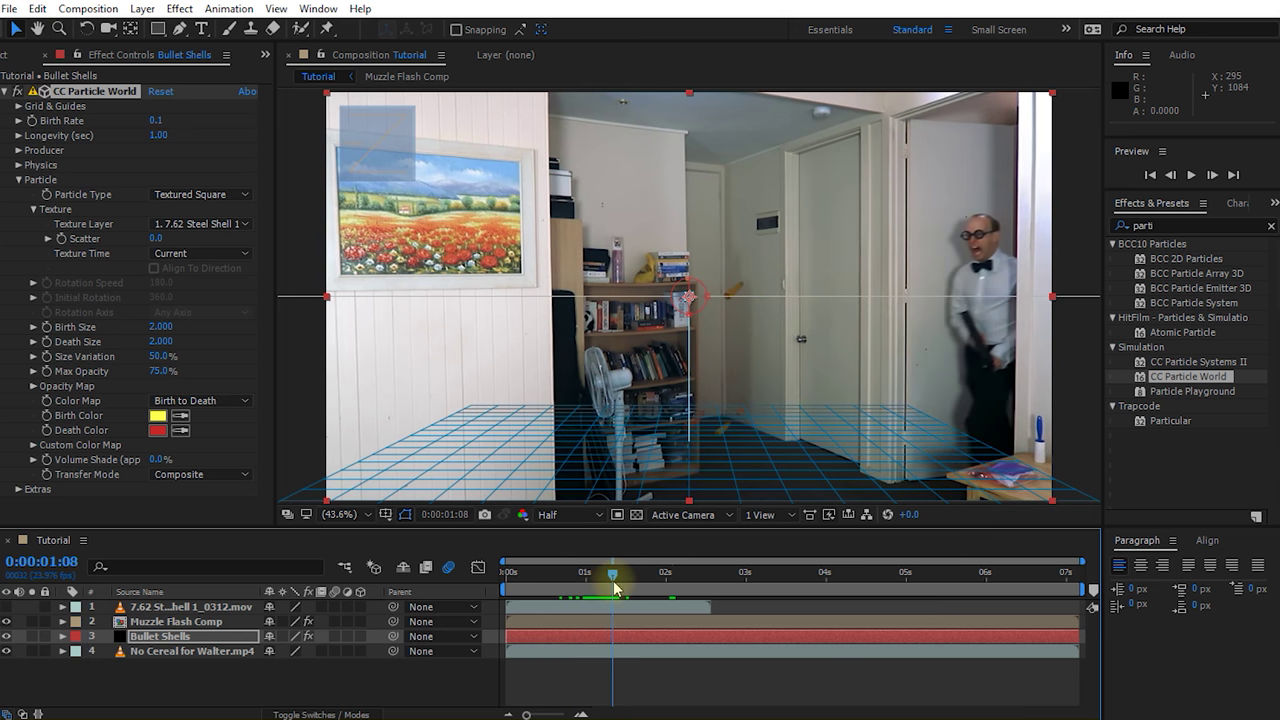
click(682, 668)
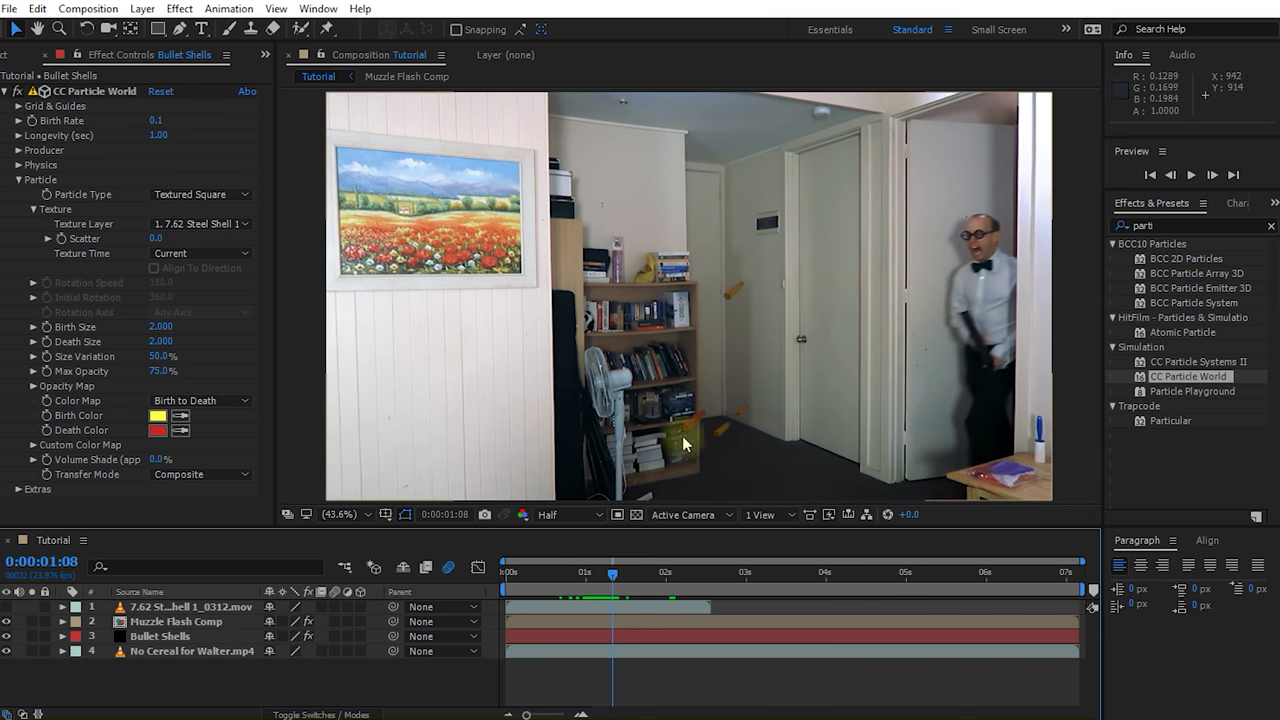
click(576, 514)
click(590, 556)
scroll(771, 439, up, 1)
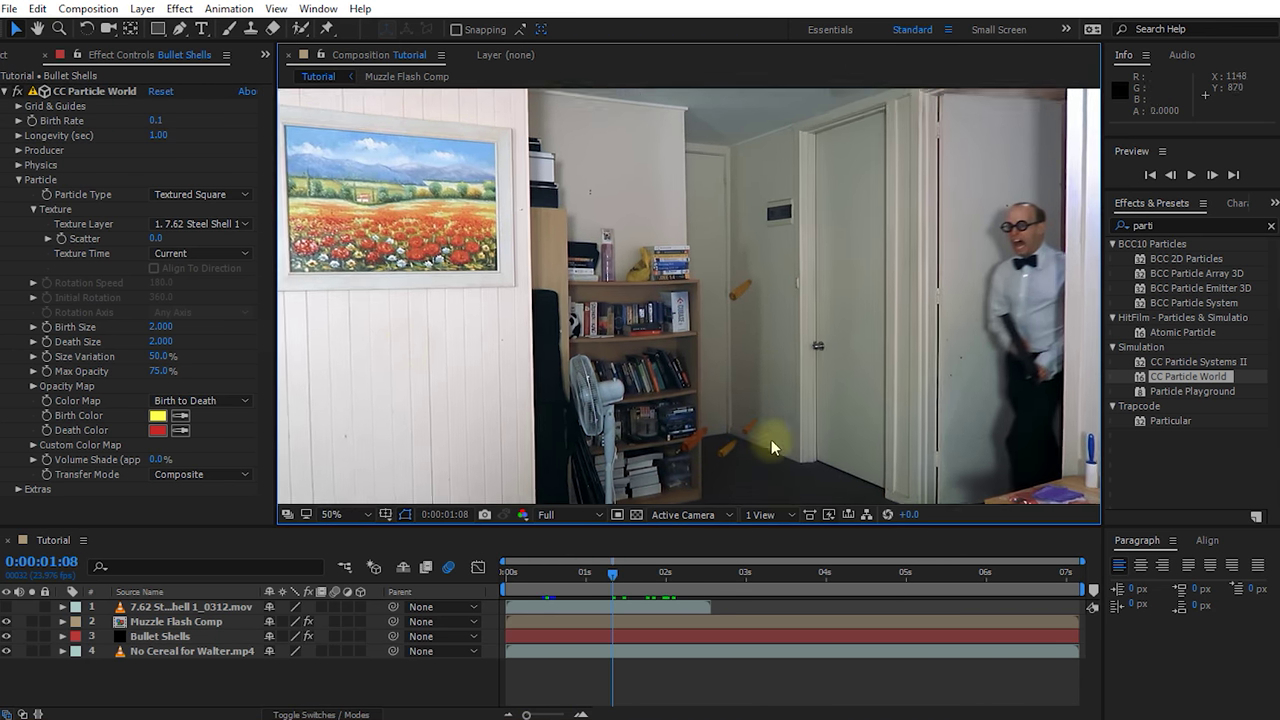
scroll(771, 439, up, 2)
click(732, 454)
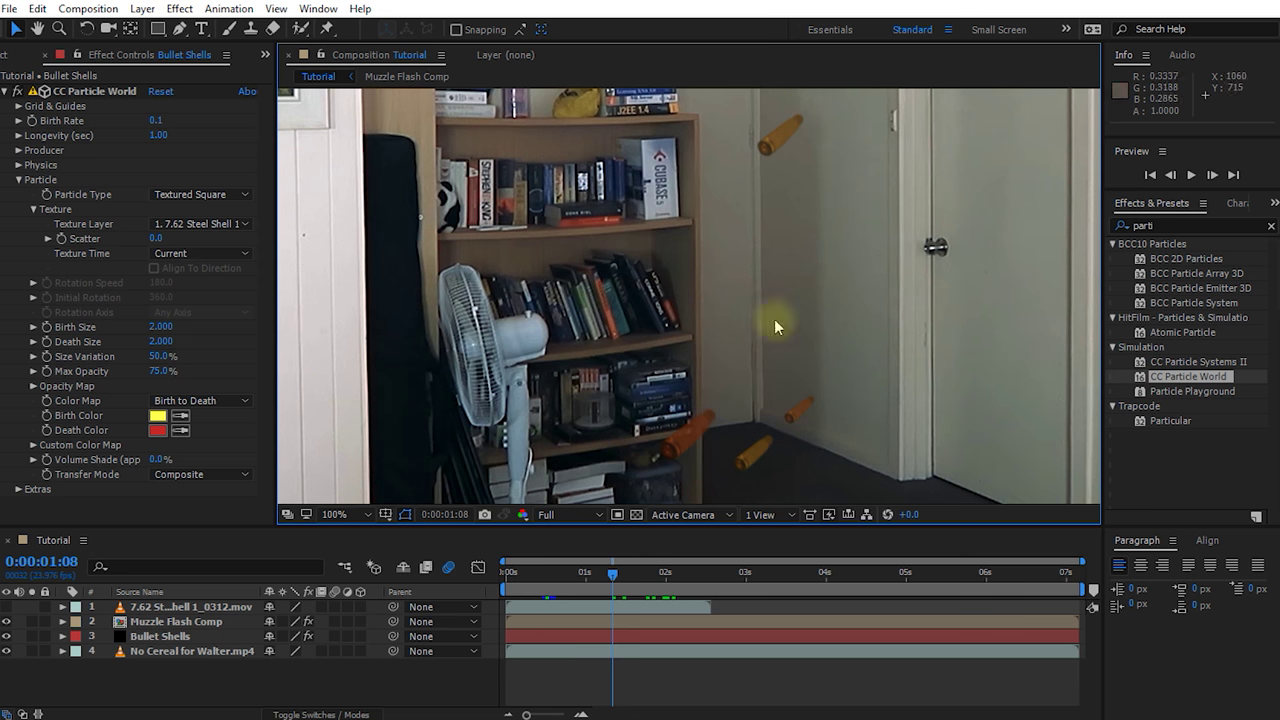
Change the Texture Time of the CC Particle World particles to From Start.
click(95, 91)
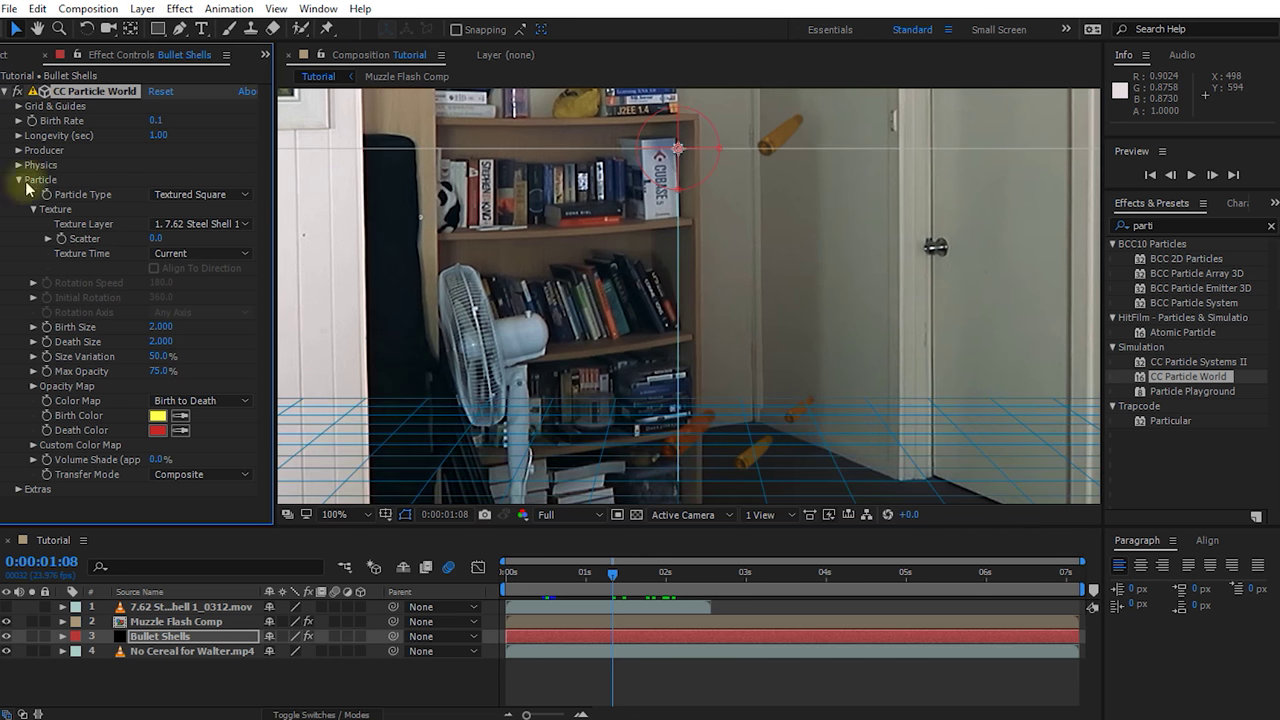
click(195, 253)
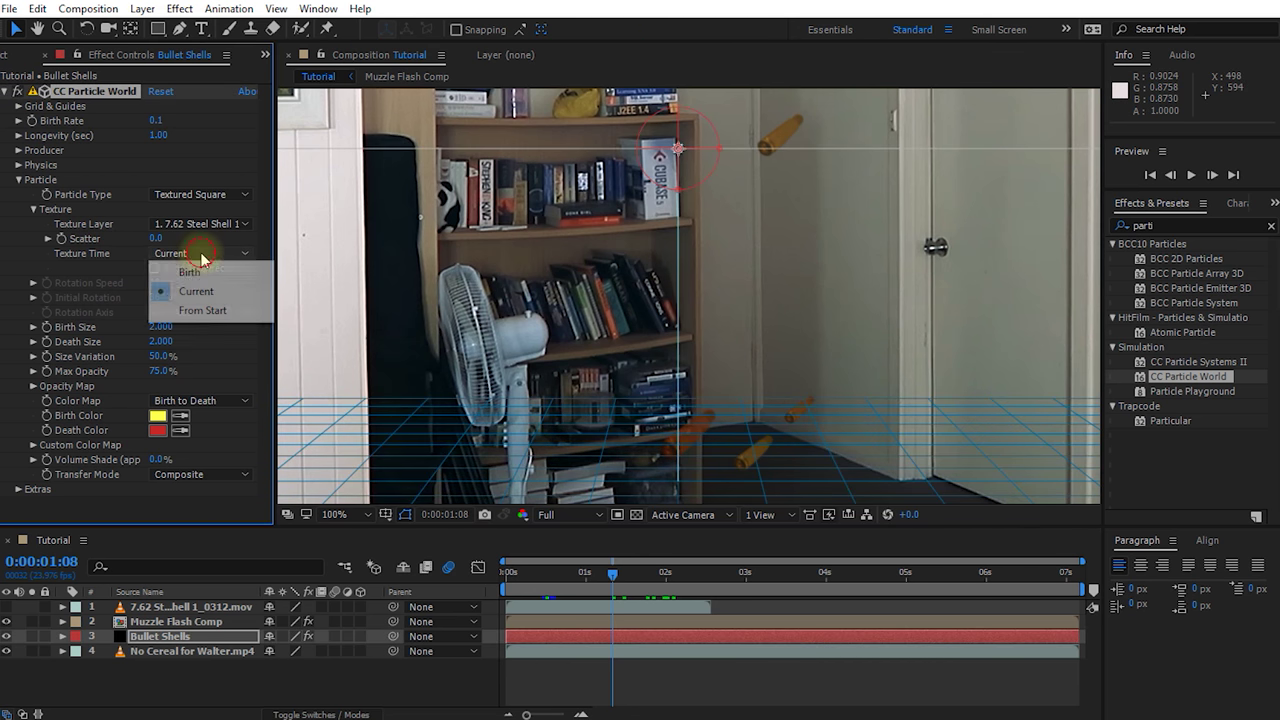
click(202, 310)
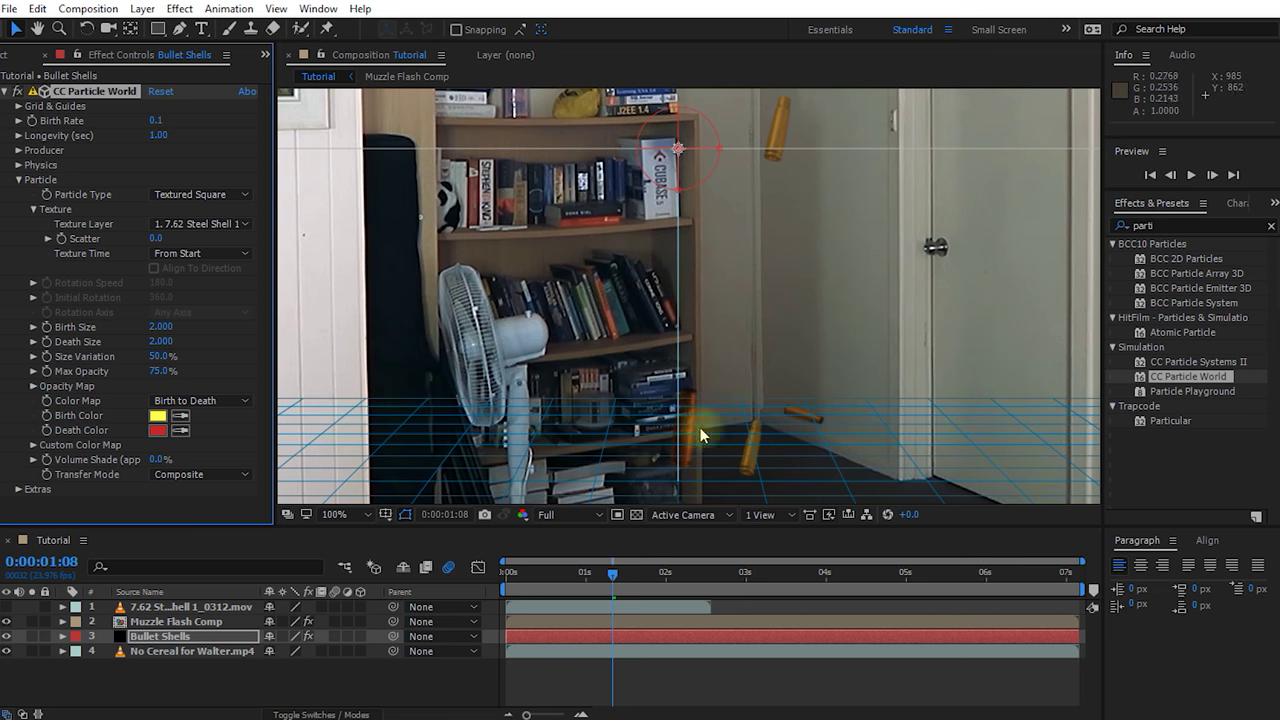
Set the particles' Birth Color to white (FFFFFF) and the Death Color to light grey (C8C8C8), then deselect the layer.
click(158, 416)
click(842, 370)
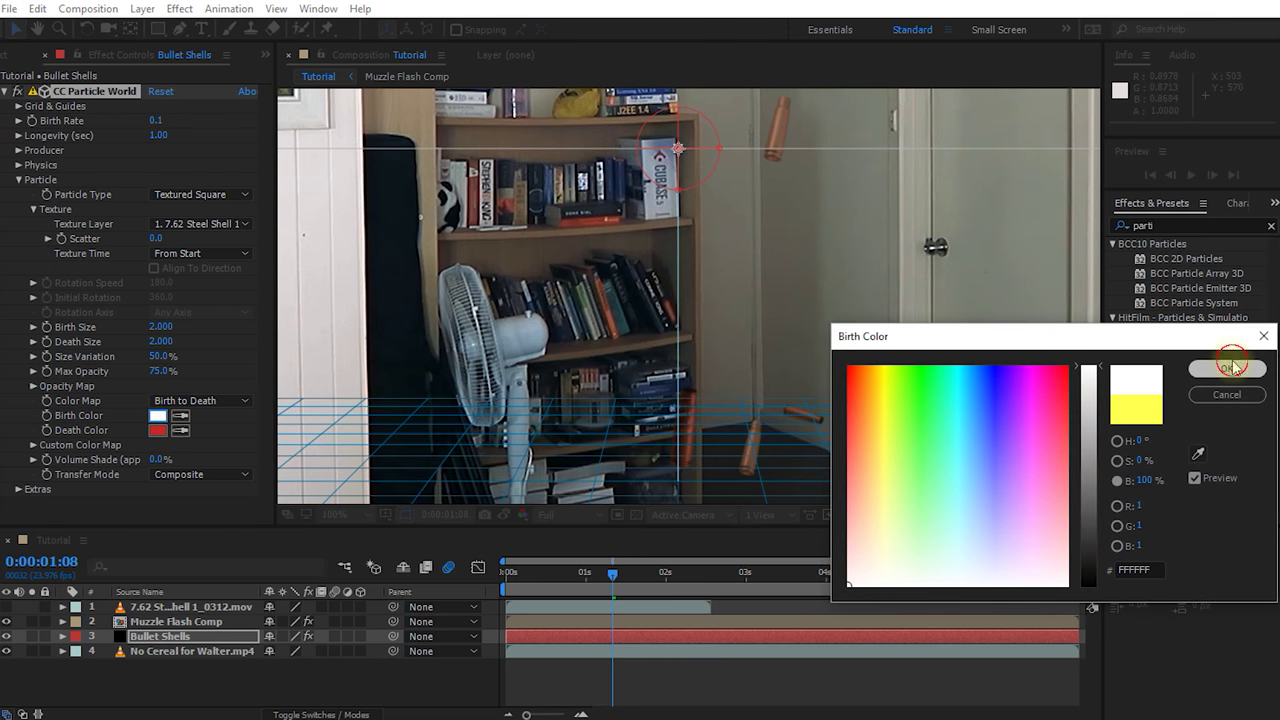
click(1229, 366)
click(158, 430)
click(931, 414)
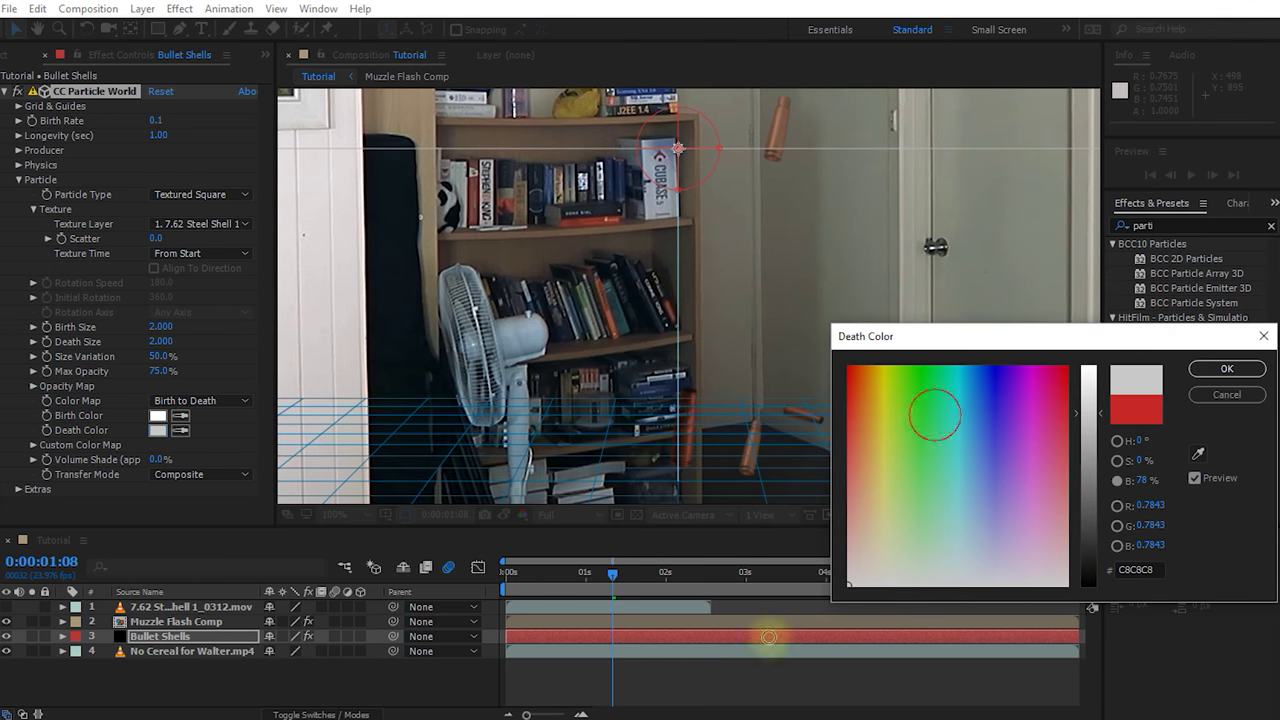
click(1227, 368)
click(766, 677)
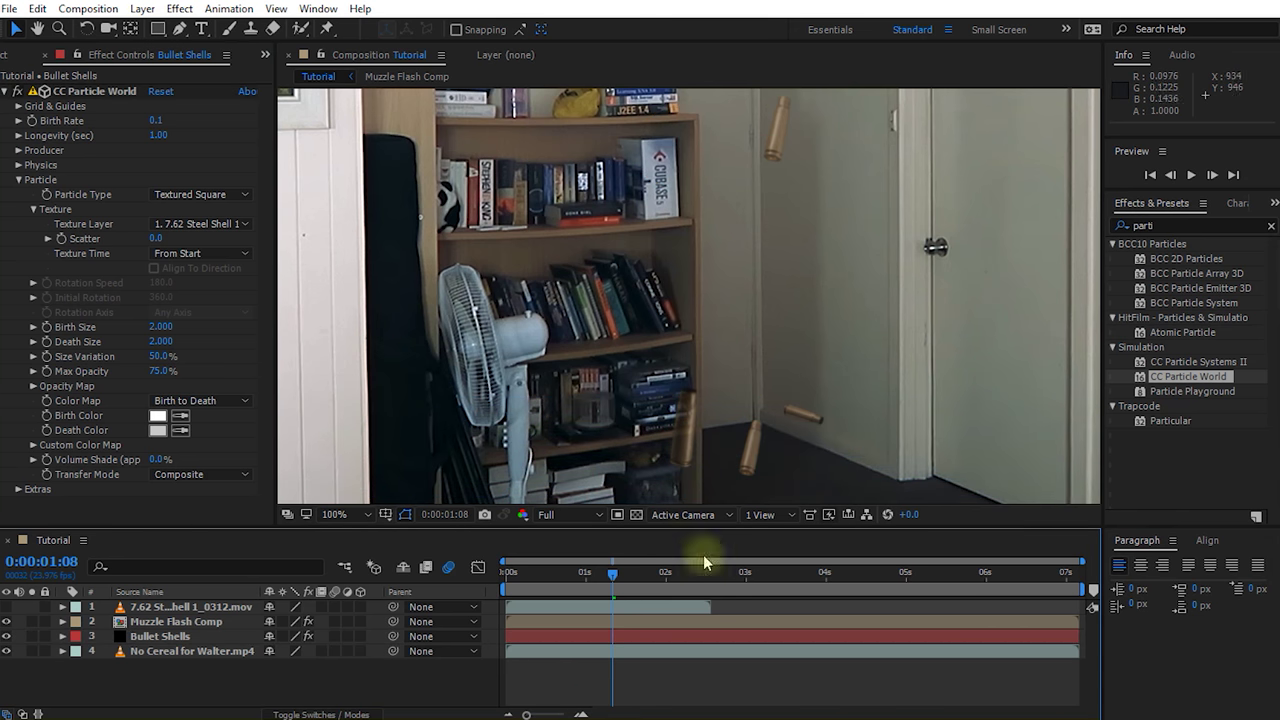
Examine the transparency of the shells near the floor and raise the particles' Max Opacity to 100%.
scroll(688, 455, up, 1)
key(space)
drag(686, 457, 705, 309)
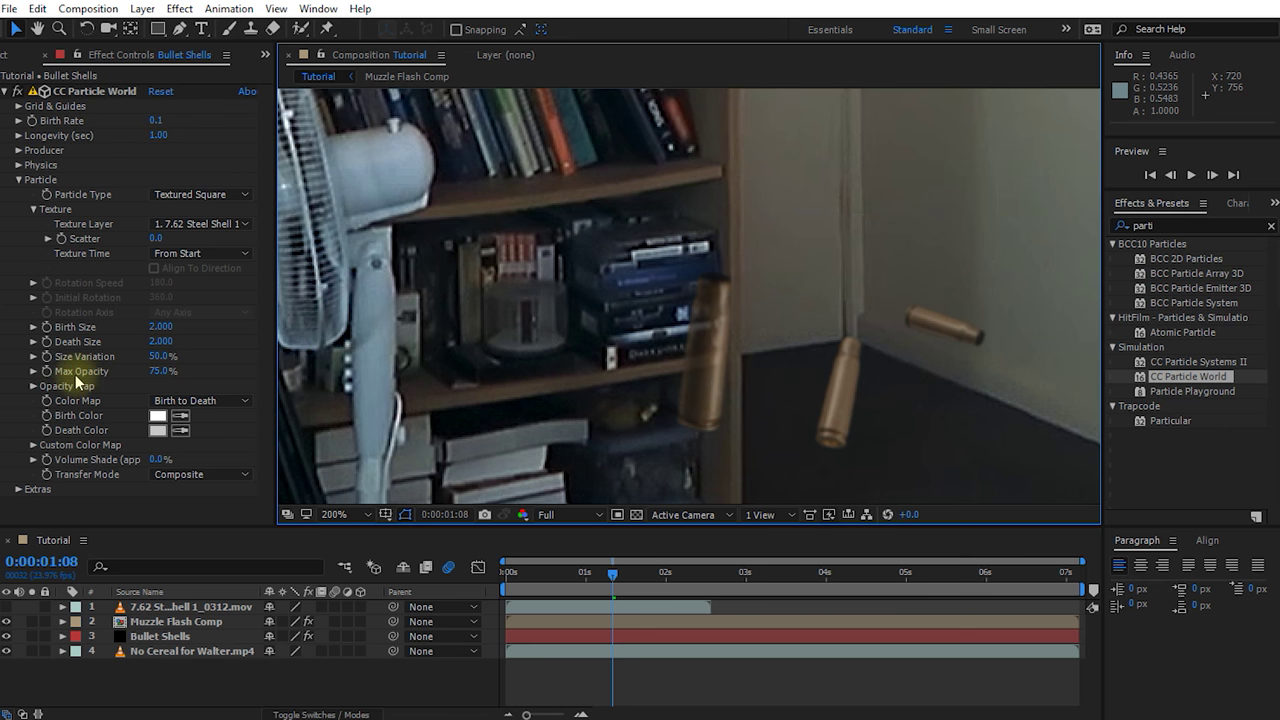
drag(156, 372, 181, 372)
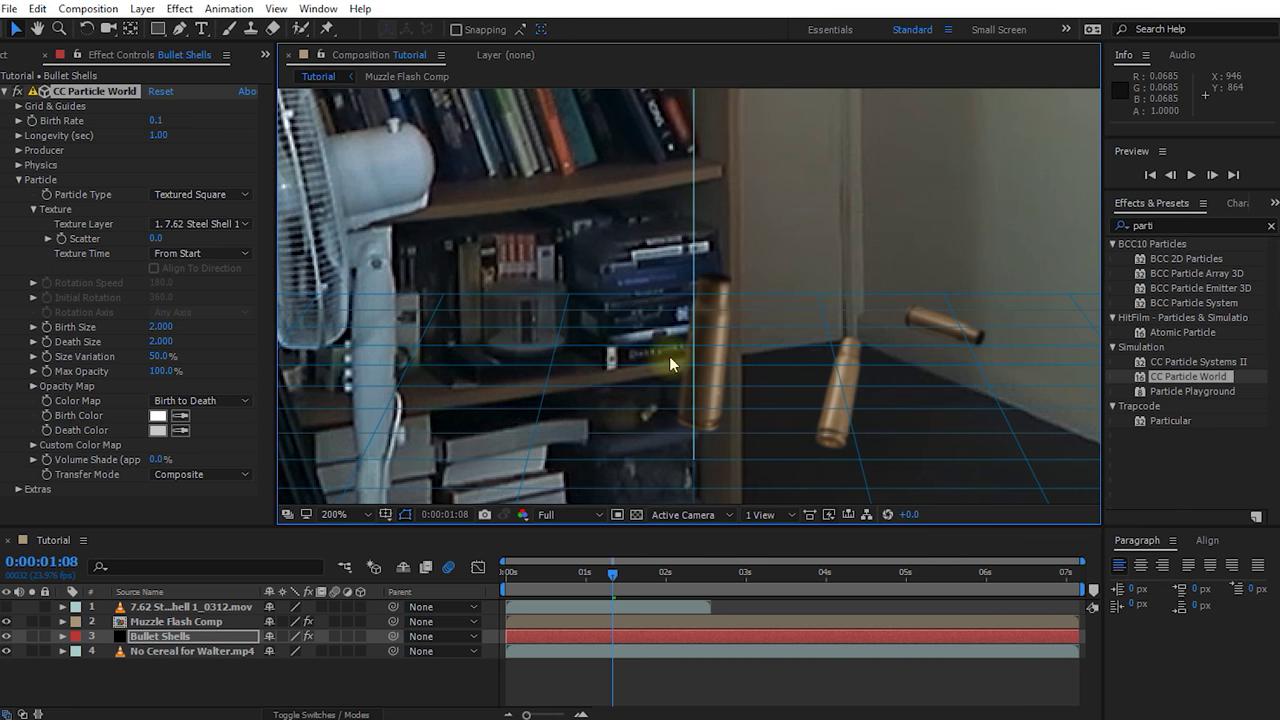
Play back the composition from 0:00:00:20 and inspect how opaque the shells are at 0:00:01:03.
key(alt+slash)
drag(615, 582, 572, 580)
click(694, 674)
key(space)
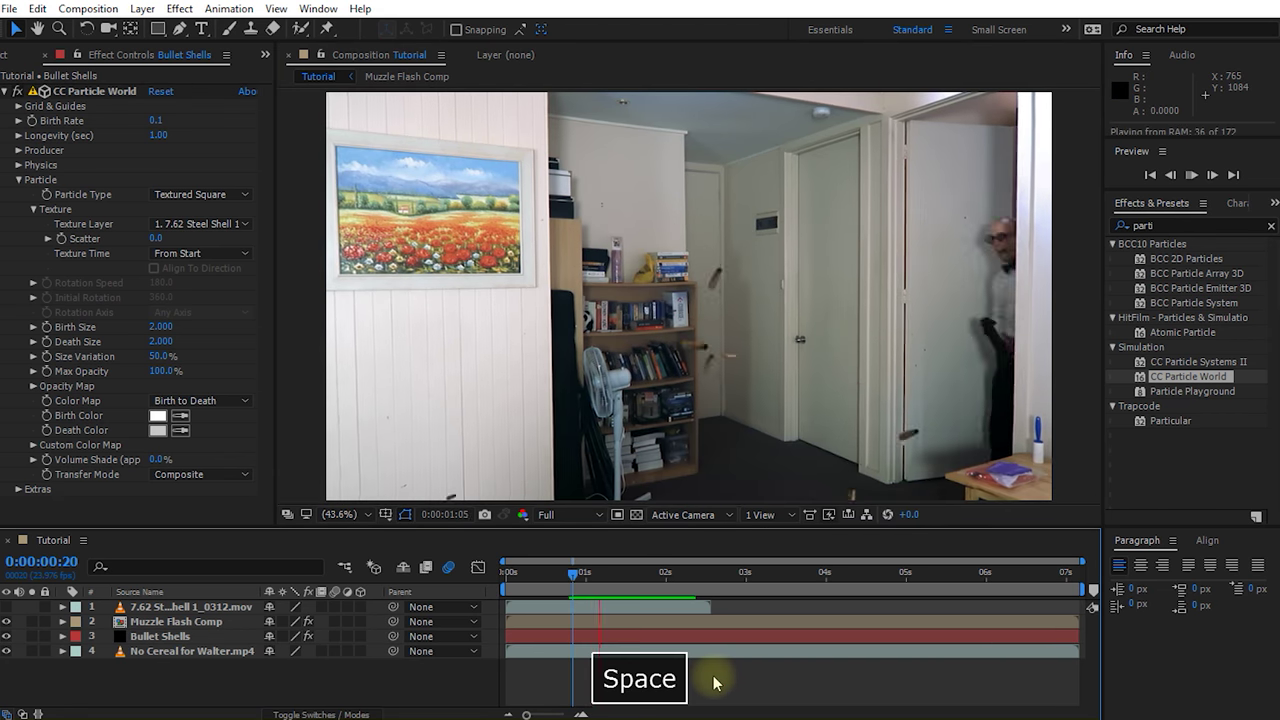
key(space)
drag(690, 580, 597, 603)
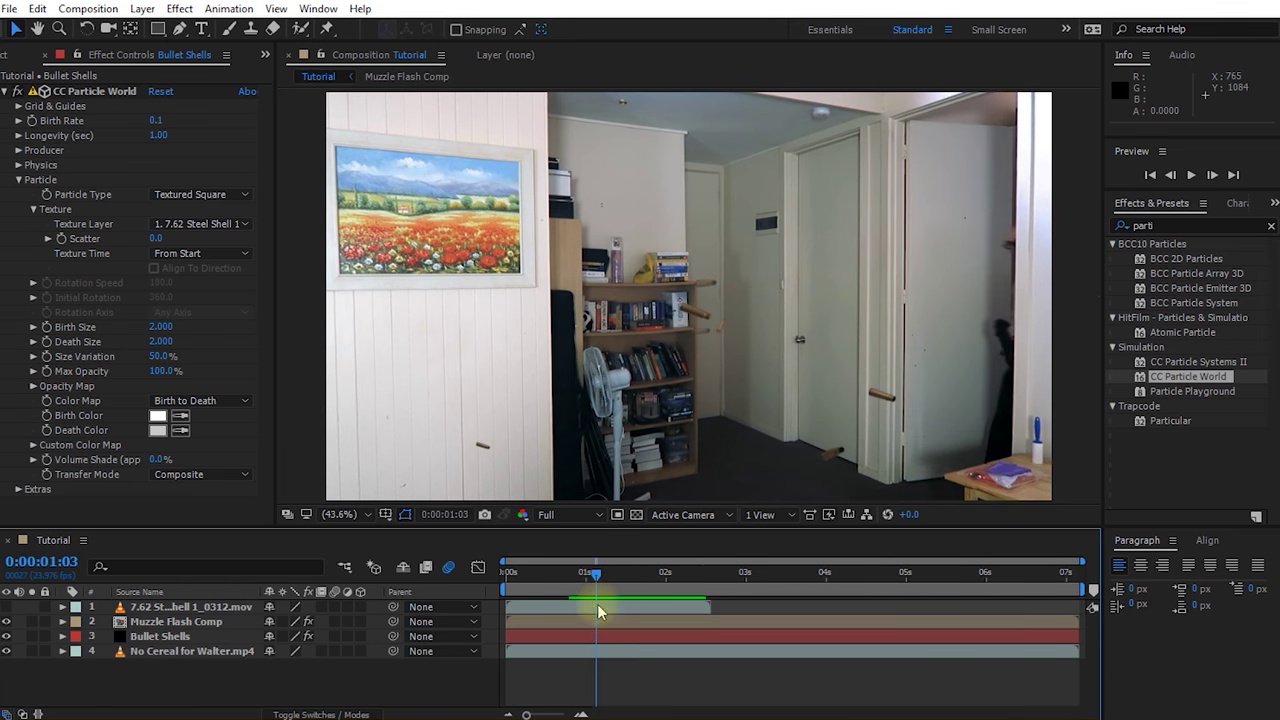
scroll(728, 333, up, 3)
scroll(754, 322, up, 2)
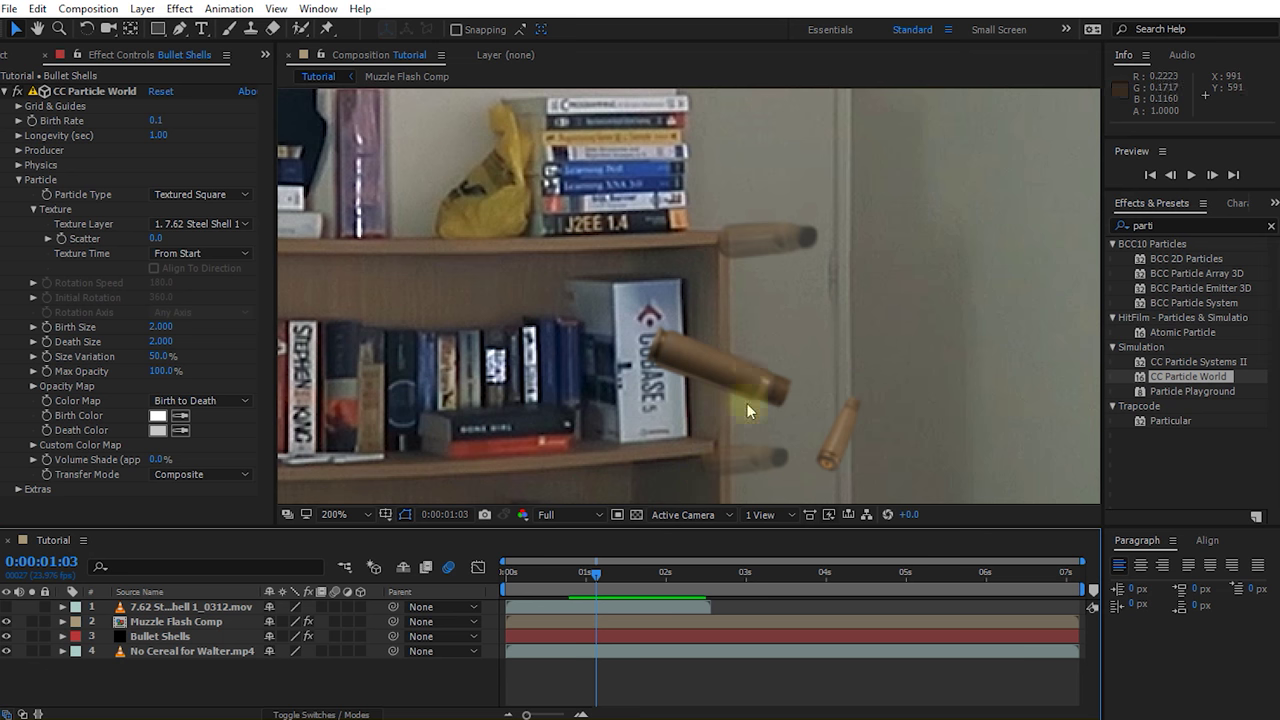
Redraw the particle Opacity Map curve at full opacity from birth to death.
click(161, 380)
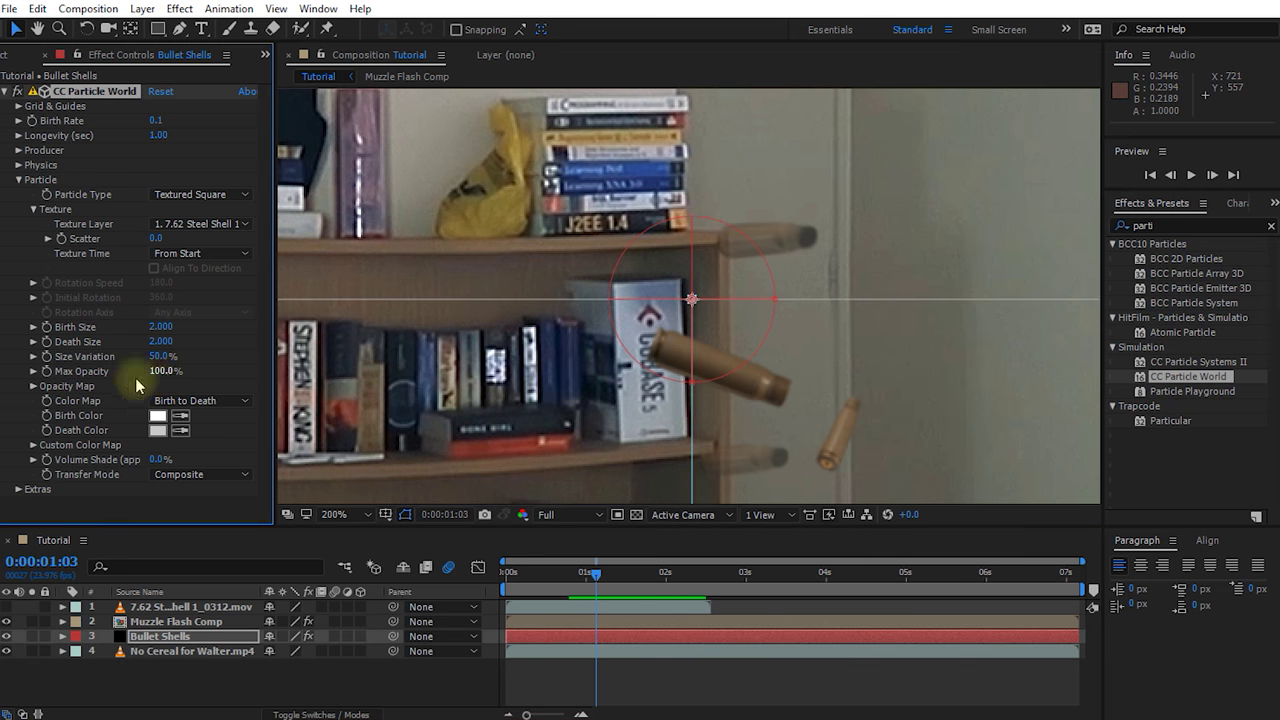
click(35, 393)
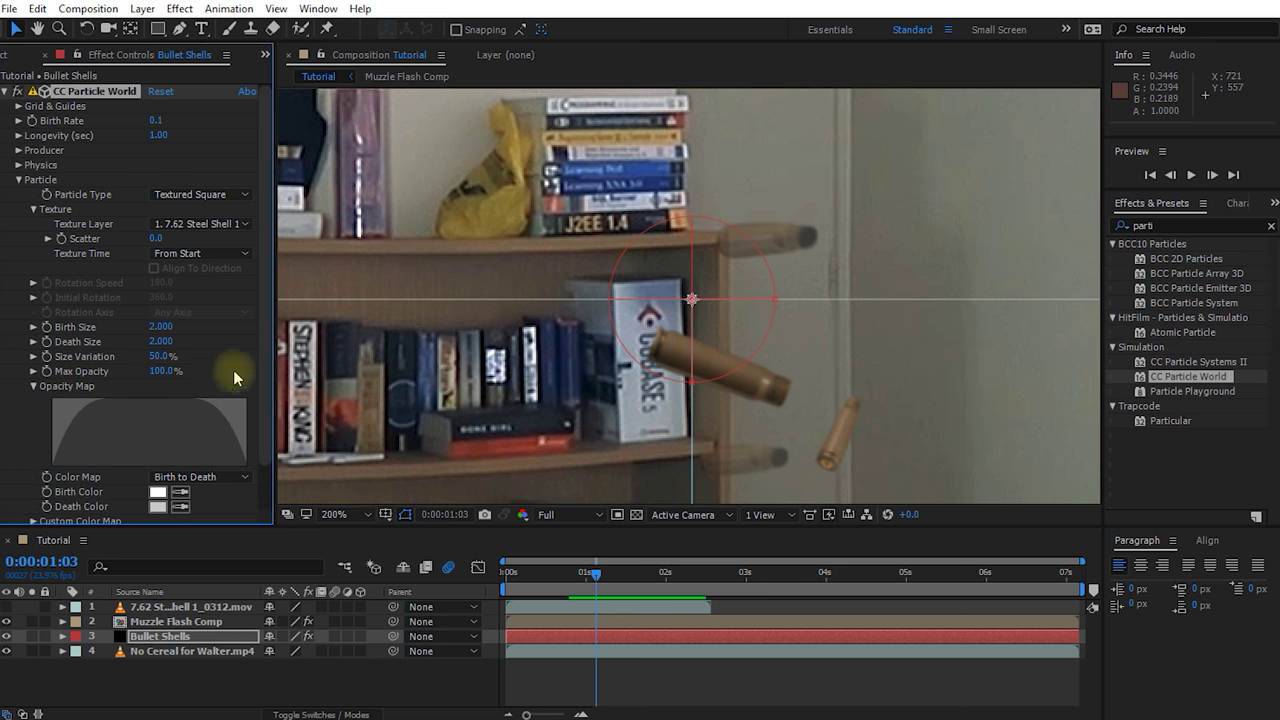
scroll(263, 429, down, 2)
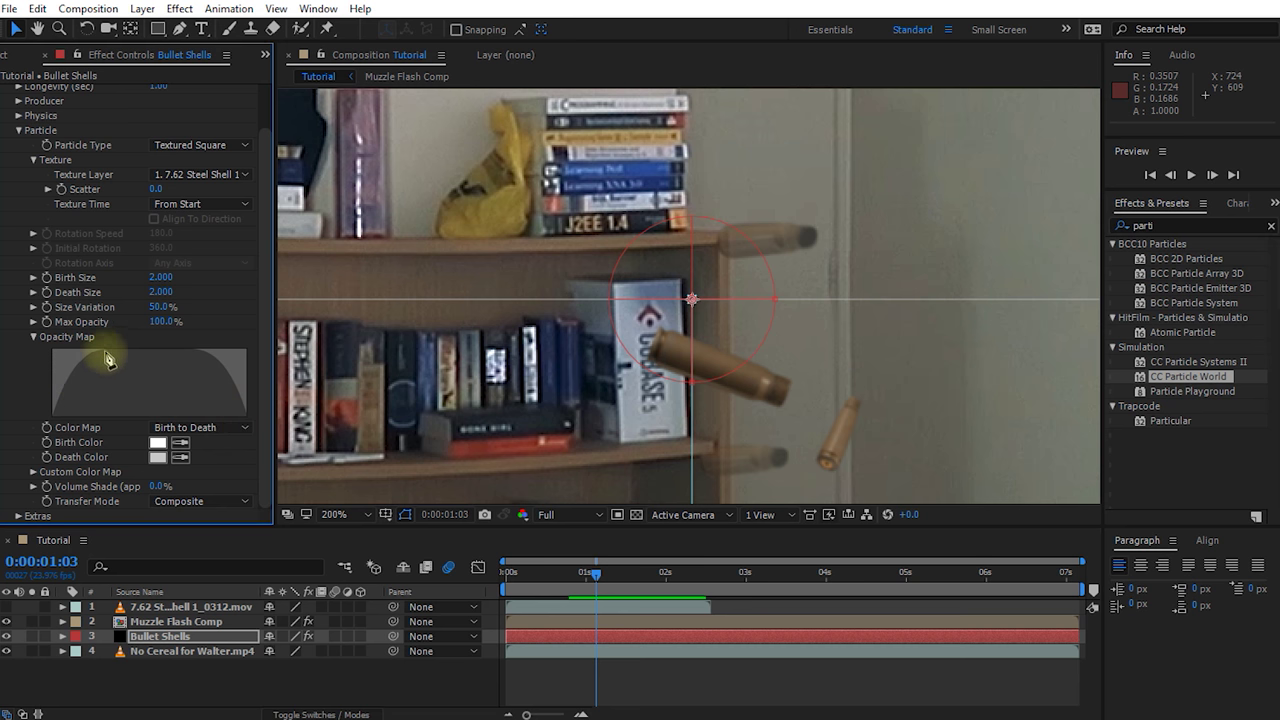
mouse_move(105, 360)
mouse_down()
mouse_move(19, 338)
mouse_move(300, 318)
mouse_up()
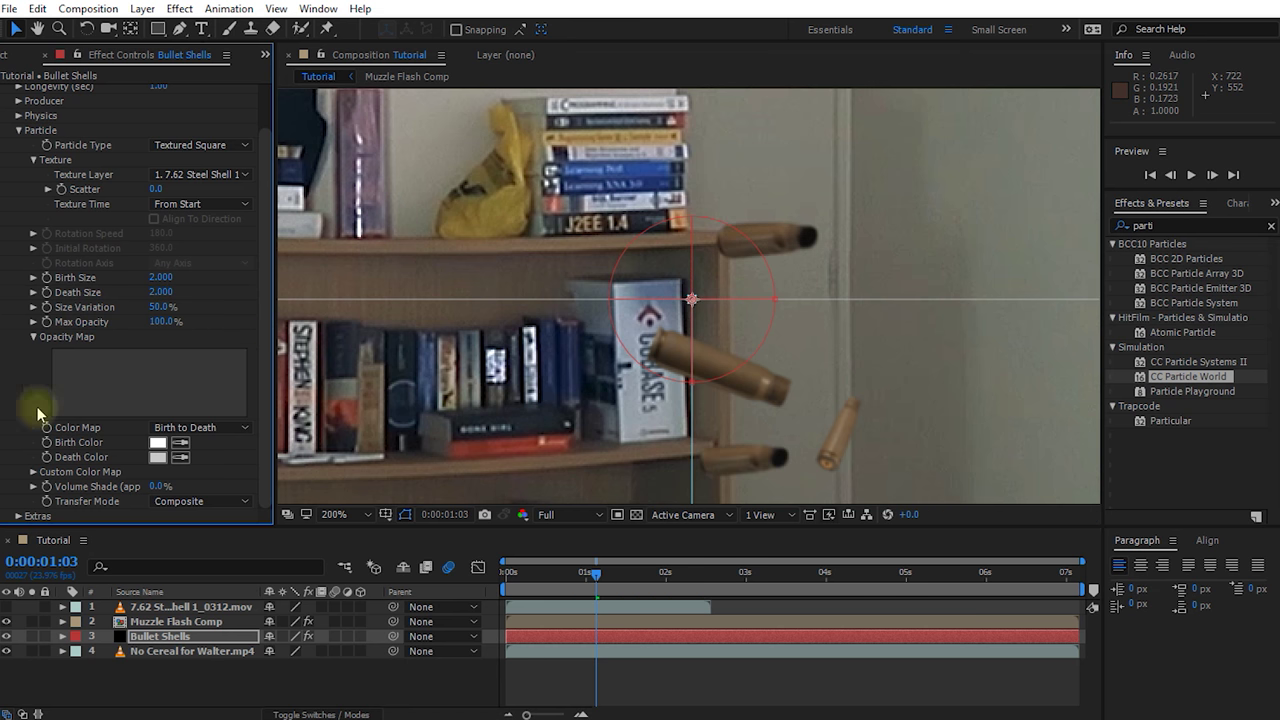
Set the particles' Death Color to white and their Size Variation to 0%.
click(158, 457)
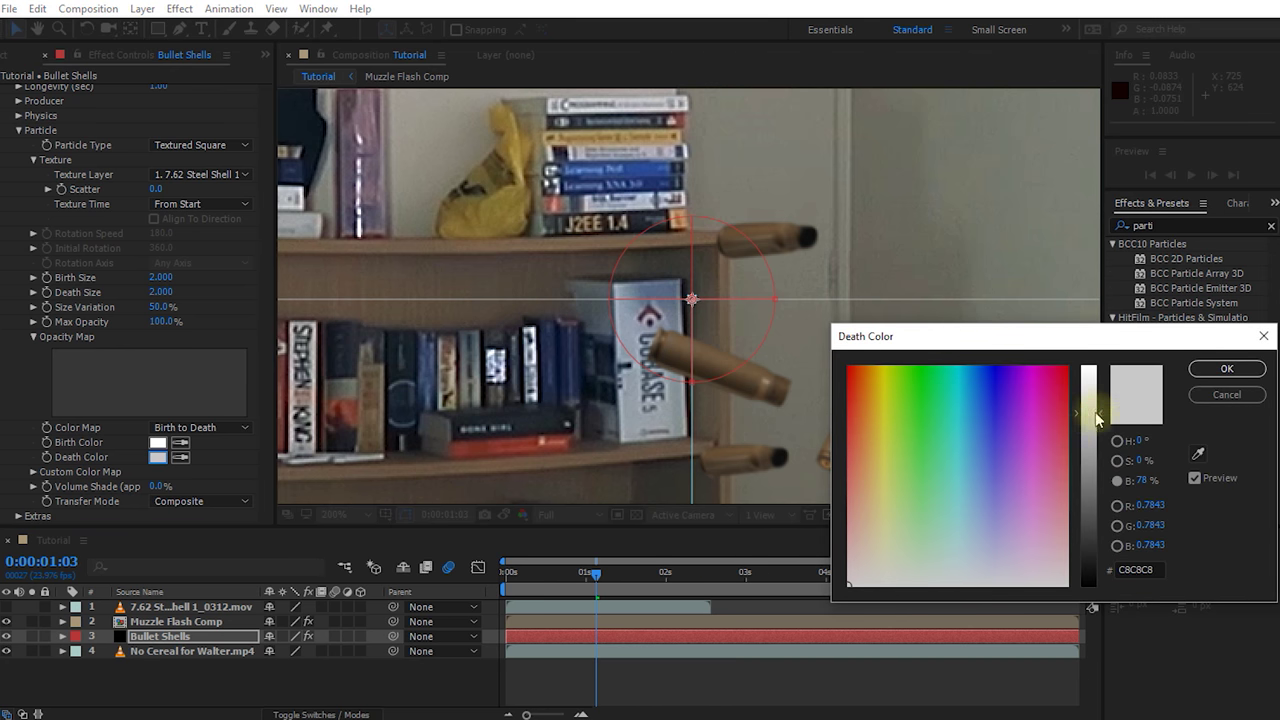
drag(1098, 416, 1091, 337)
click(1200, 371)
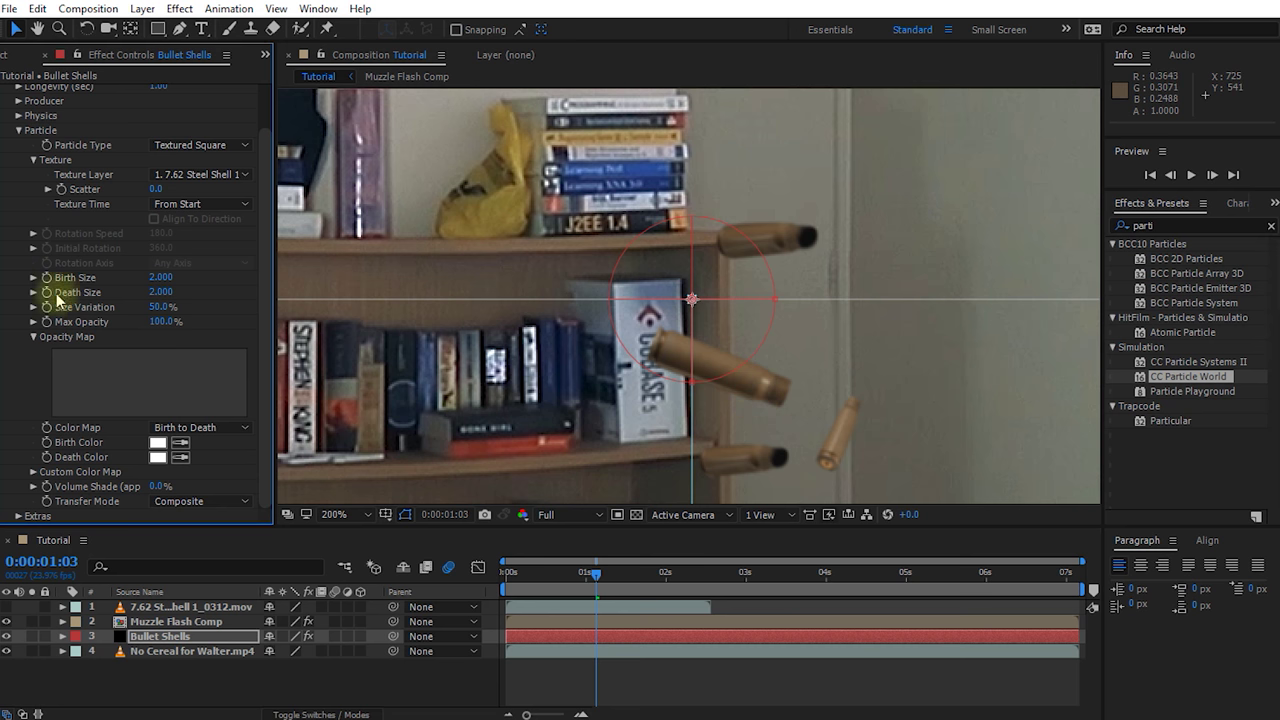
drag(157, 313, 60, 313)
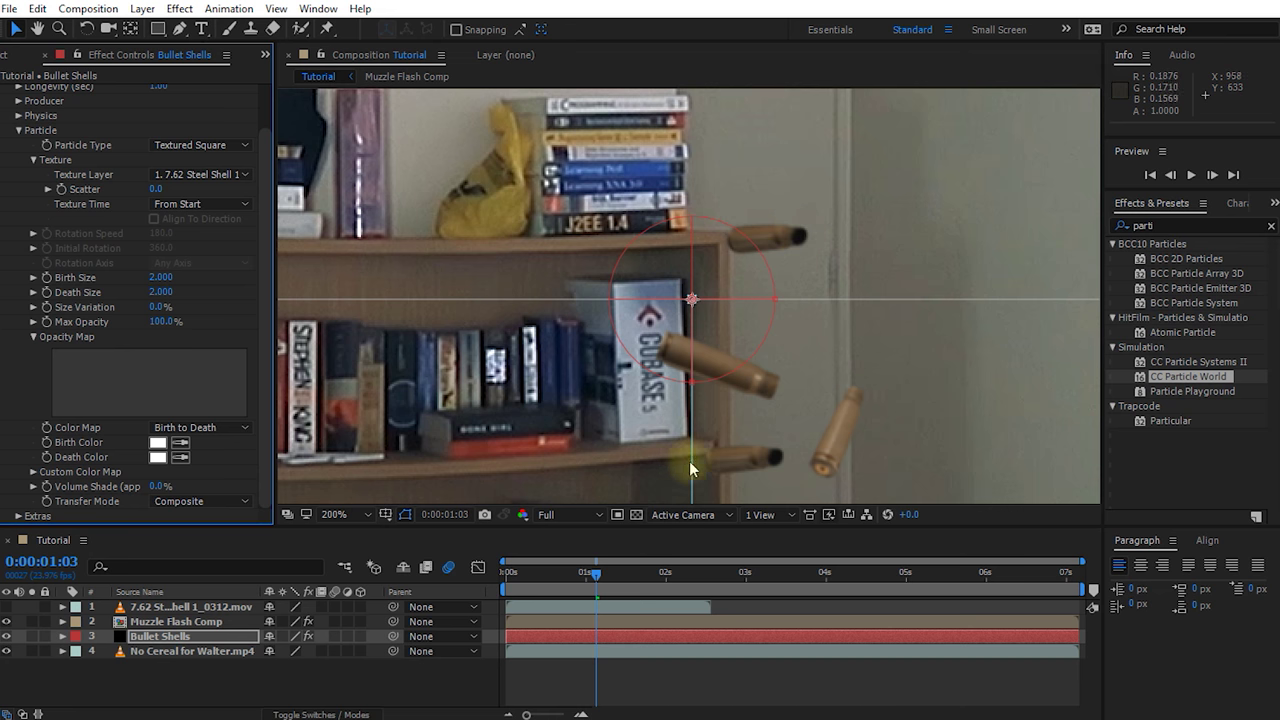
Fit the whole frame in the viewer and play back the shell animation from 0:00:00:12.
key(alt+slash)
drag(595, 573, 546, 575)
click(665, 693)
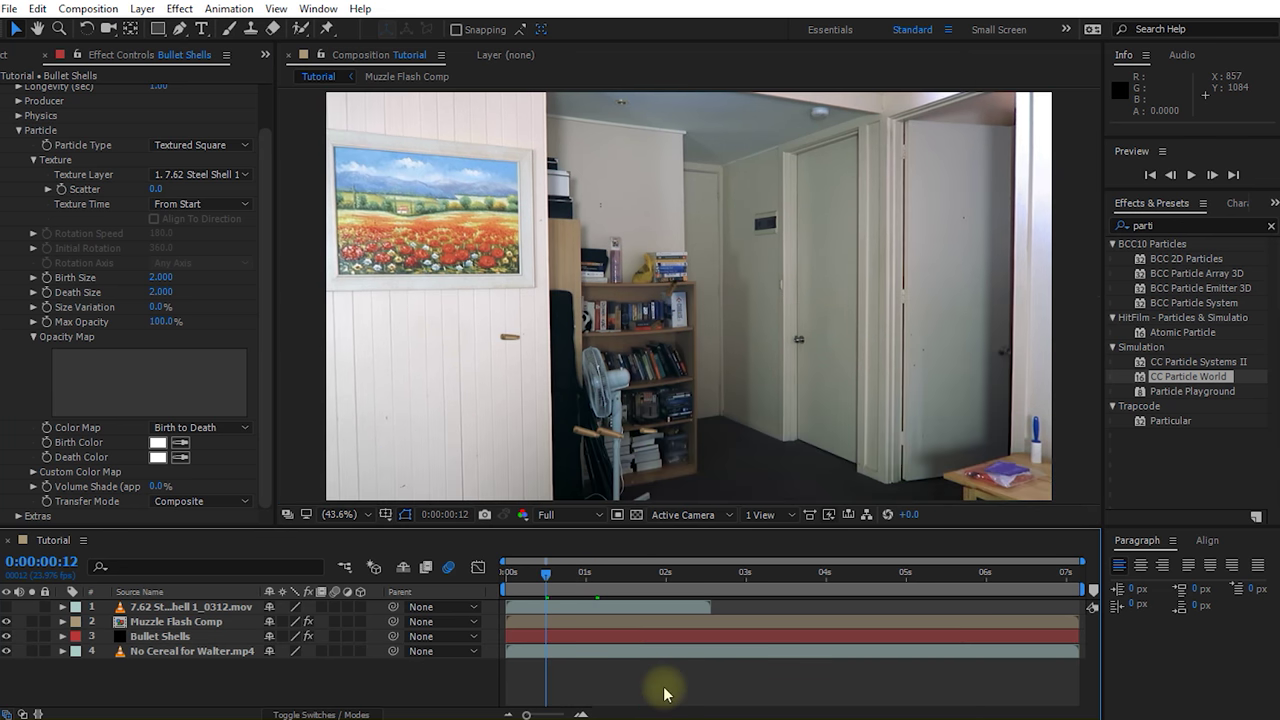
key(shift+space)
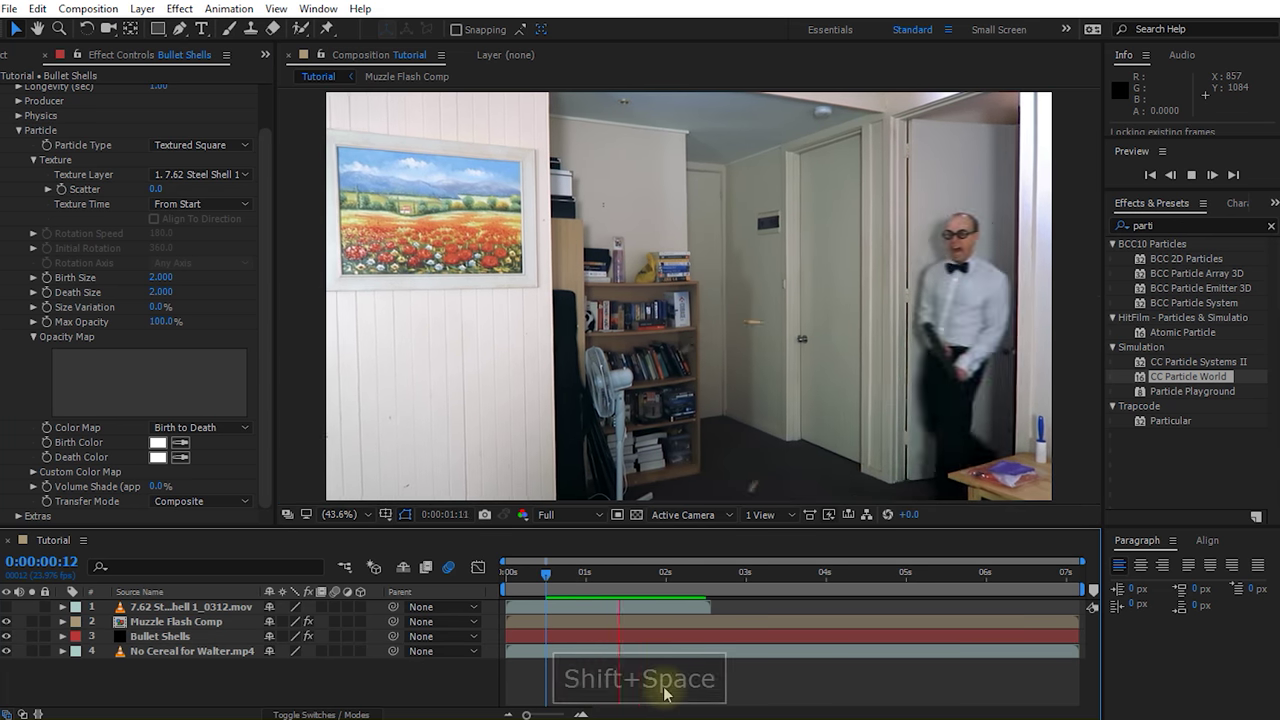
key(space)
Start keyframing the CC Particle World Birth Rate at 0:00:02:11, where the first muzzle flash fires, with a value of 0.
mouse_move(690, 574)
mouse_down()
mouse_move(537, 578)
mouse_move(696, 586)
mouse_up()
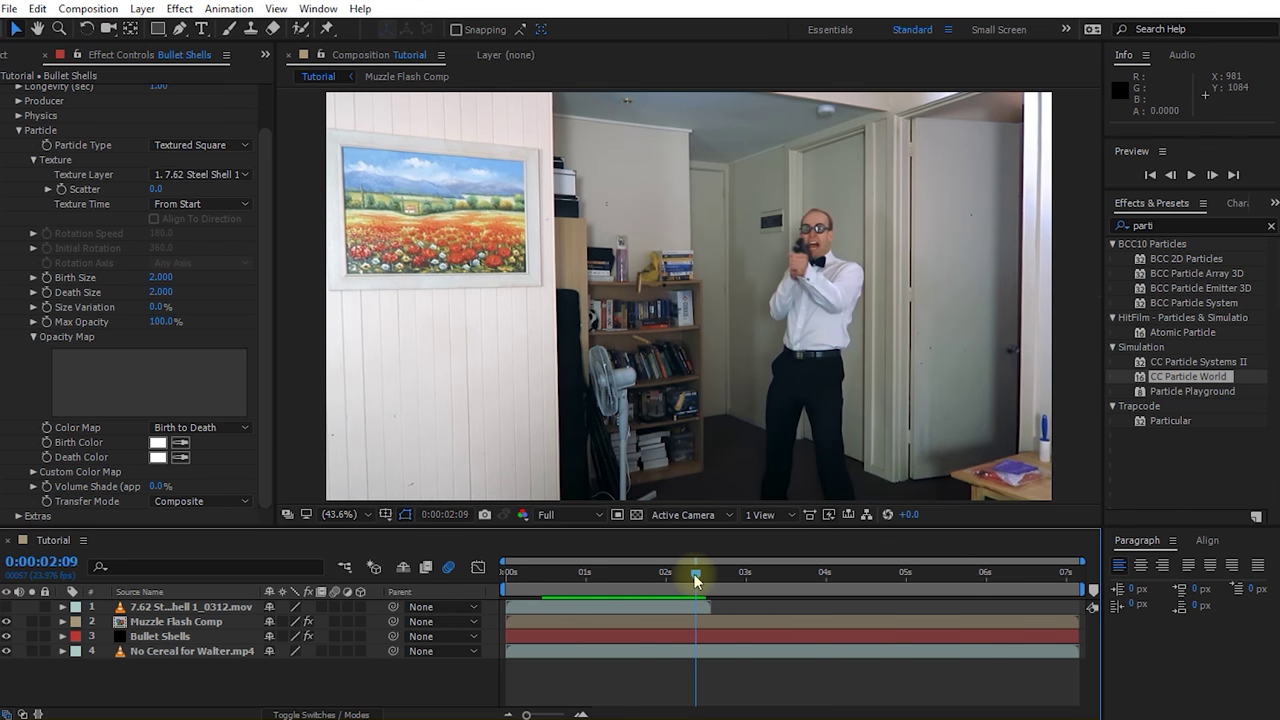
drag(696, 580, 703, 585)
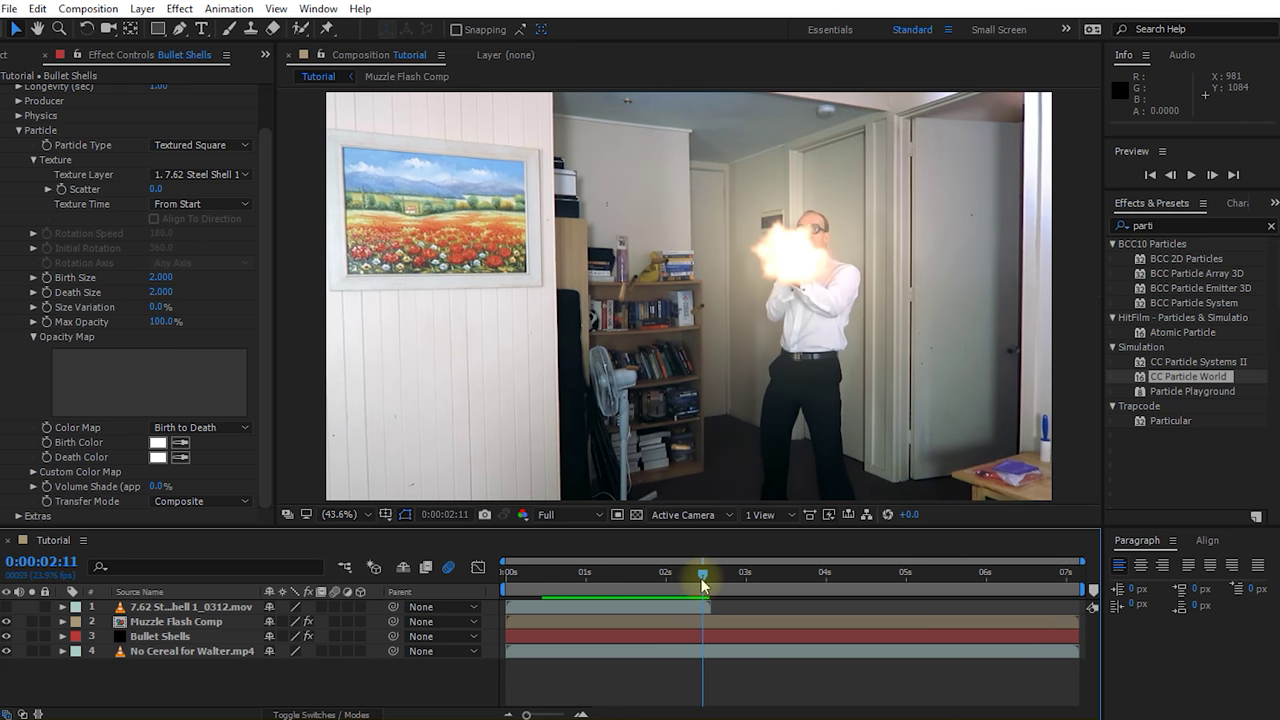
scroll(257, 130, up, 3)
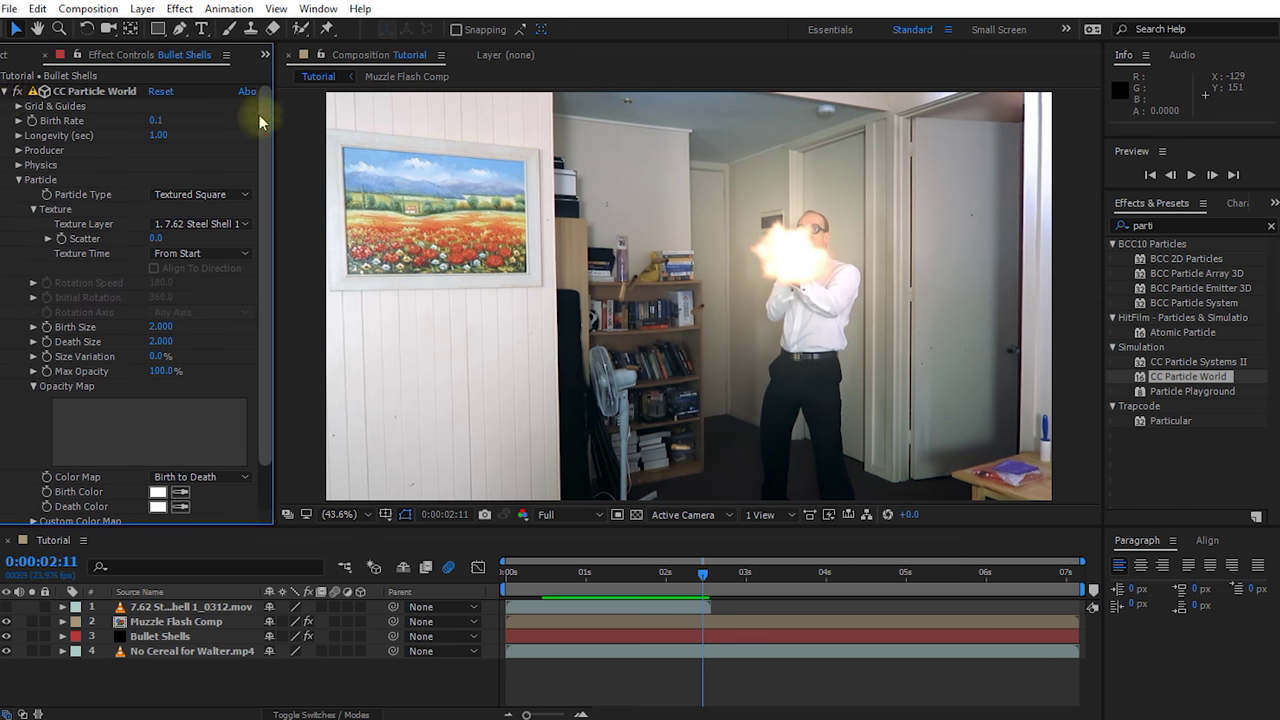
click(97, 92)
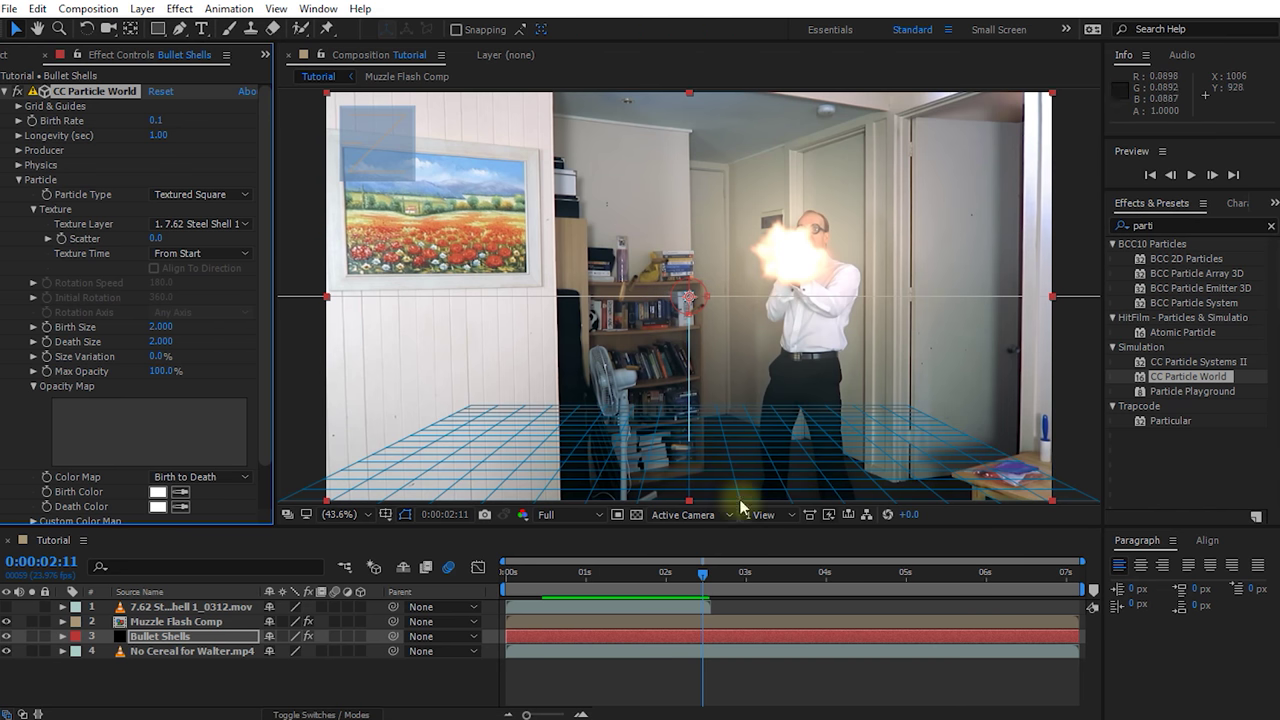
drag(704, 580, 705, 582)
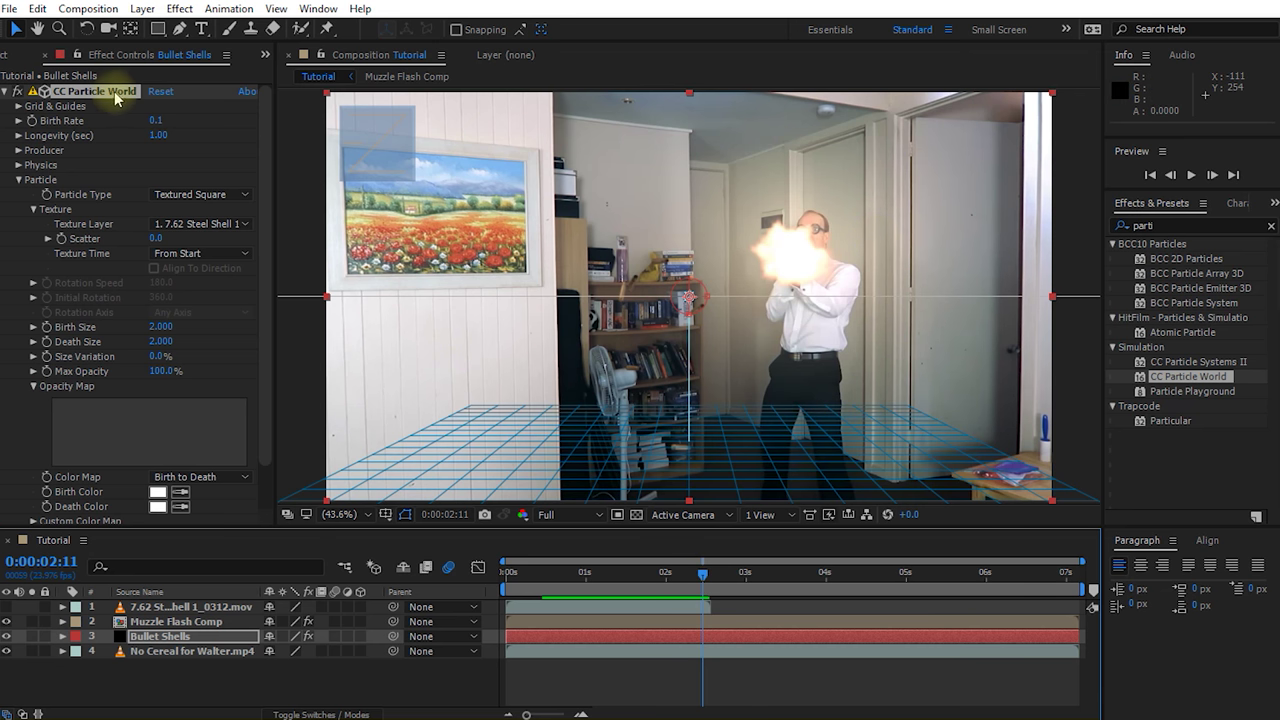
click(32, 120)
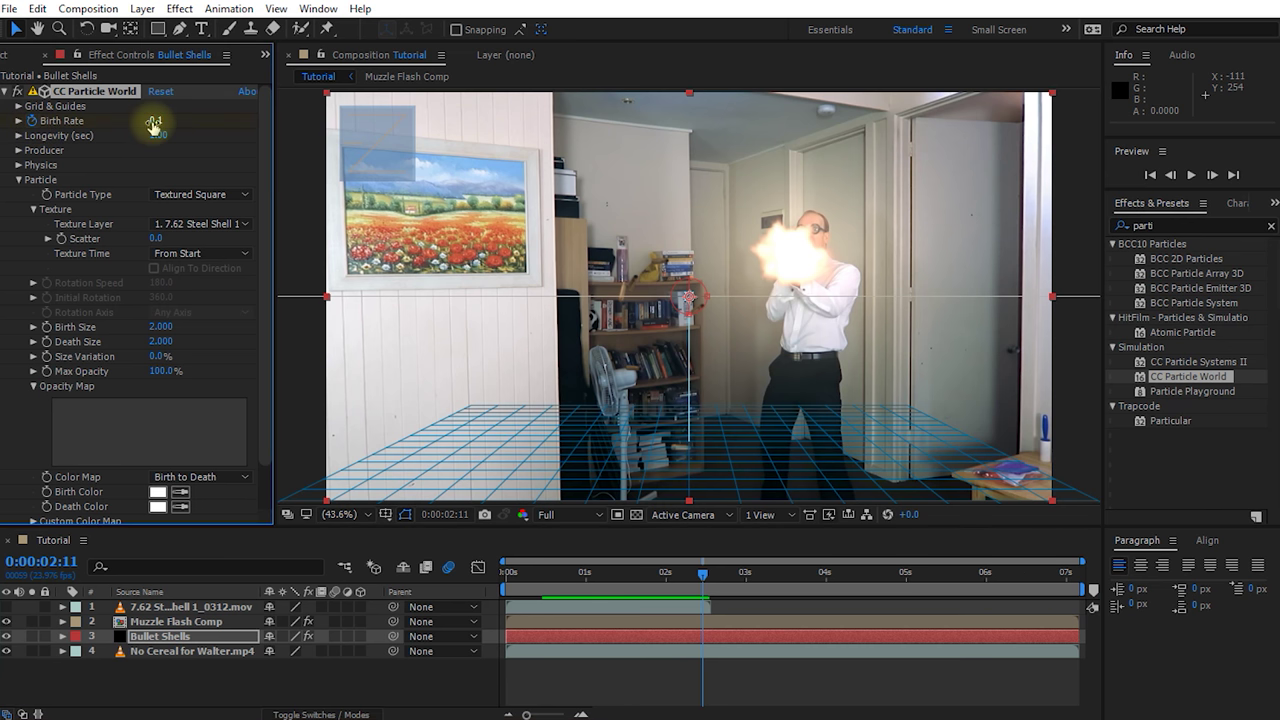
key(Return)
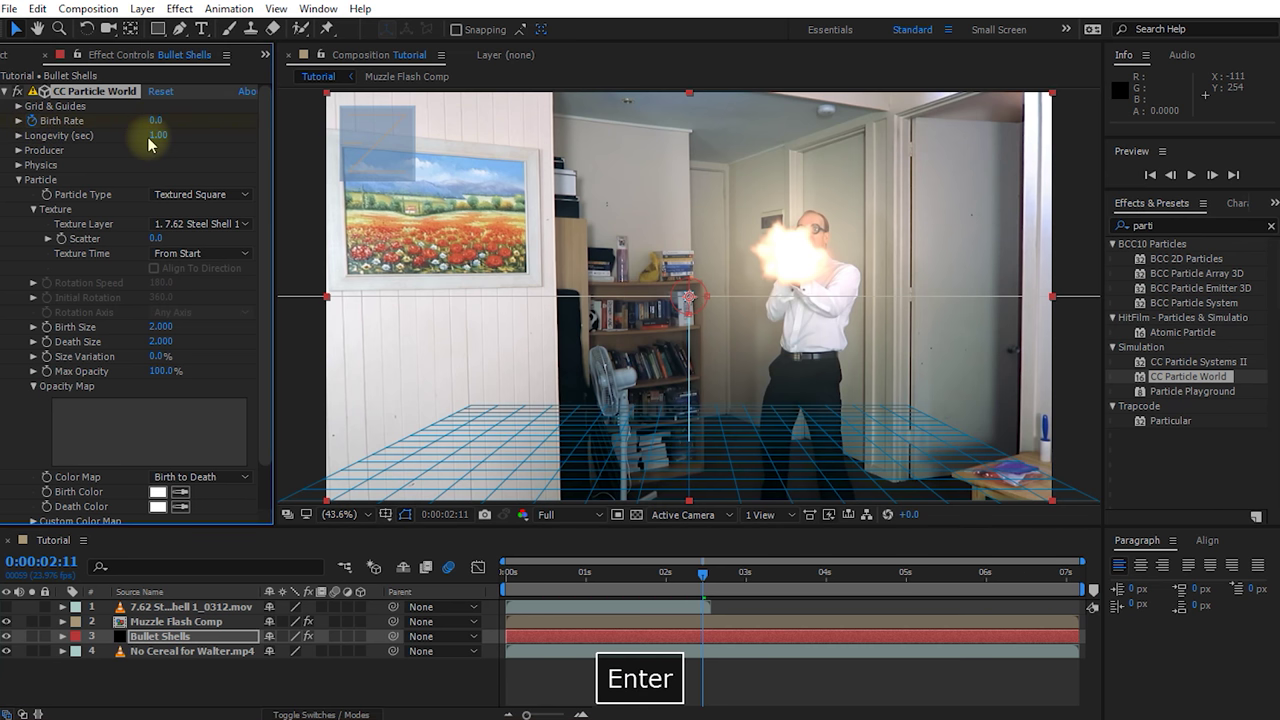
Reveal the Bullet Shells layer's keyframes and set Birth Rate to 0.1 one frame further on, at 0:00:02:12.
drag(705, 577, 703, 605)
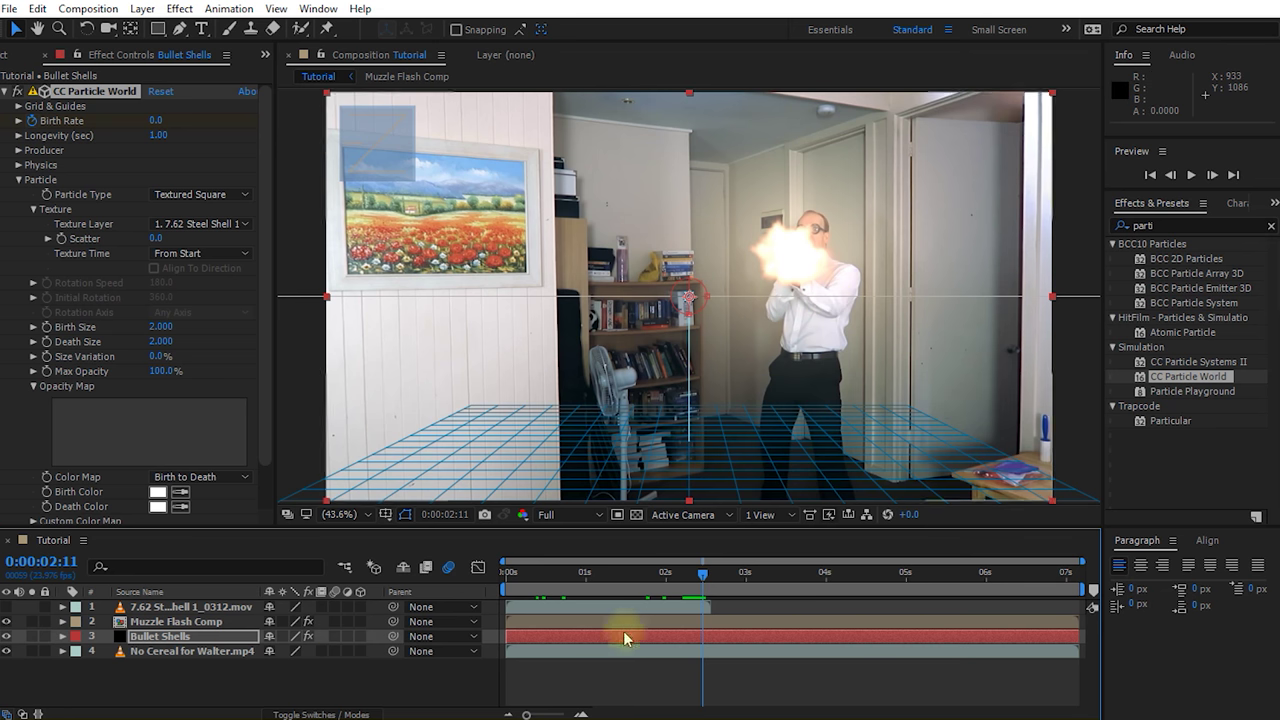
click(715, 636)
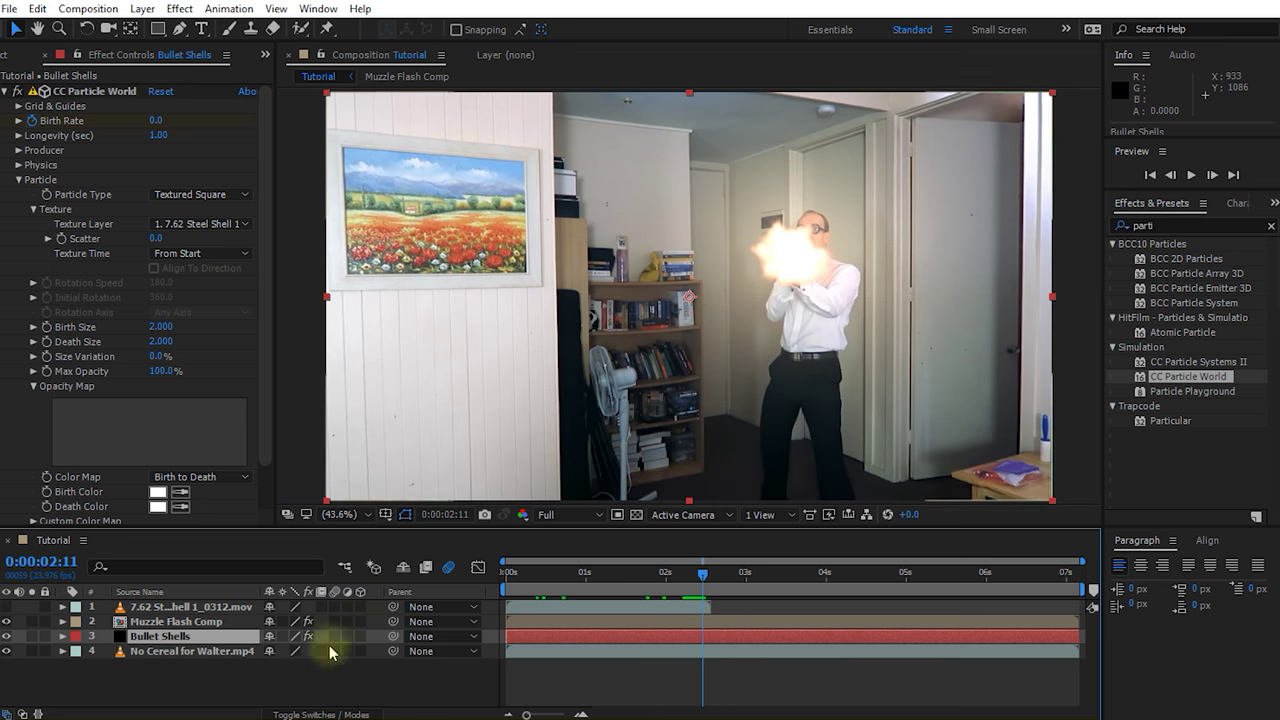
key(u)
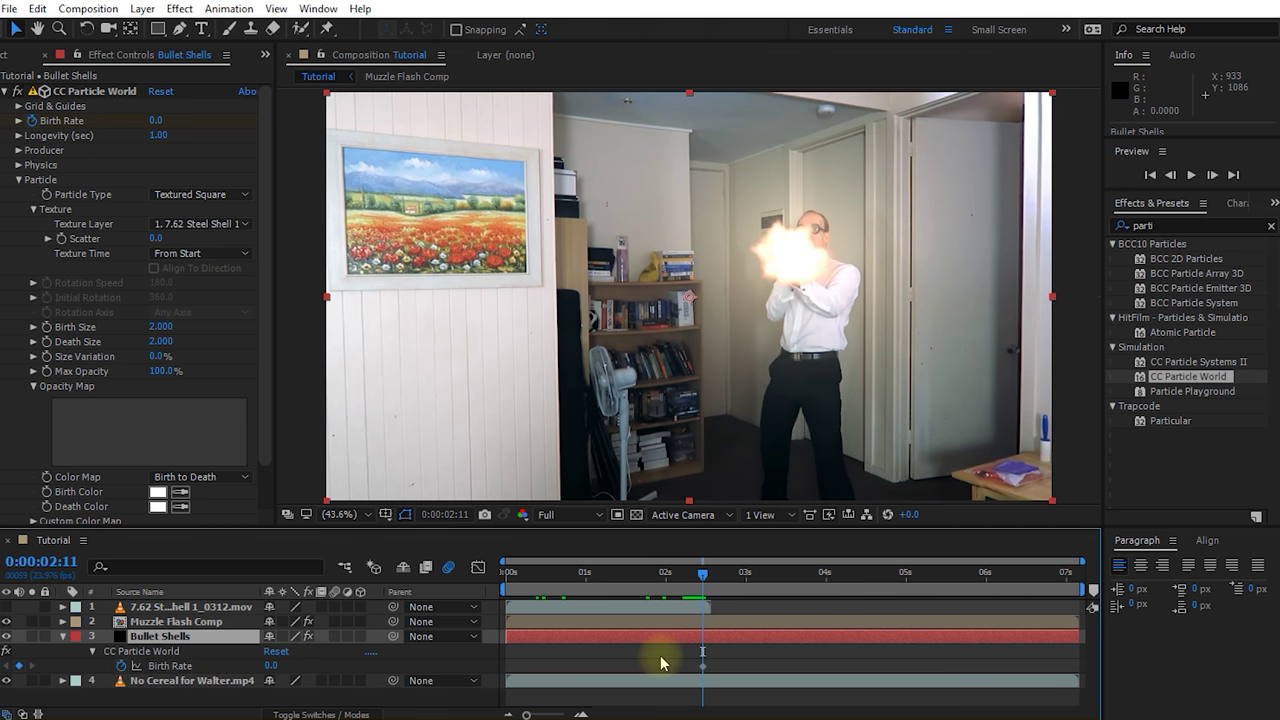
key(Page_Down)
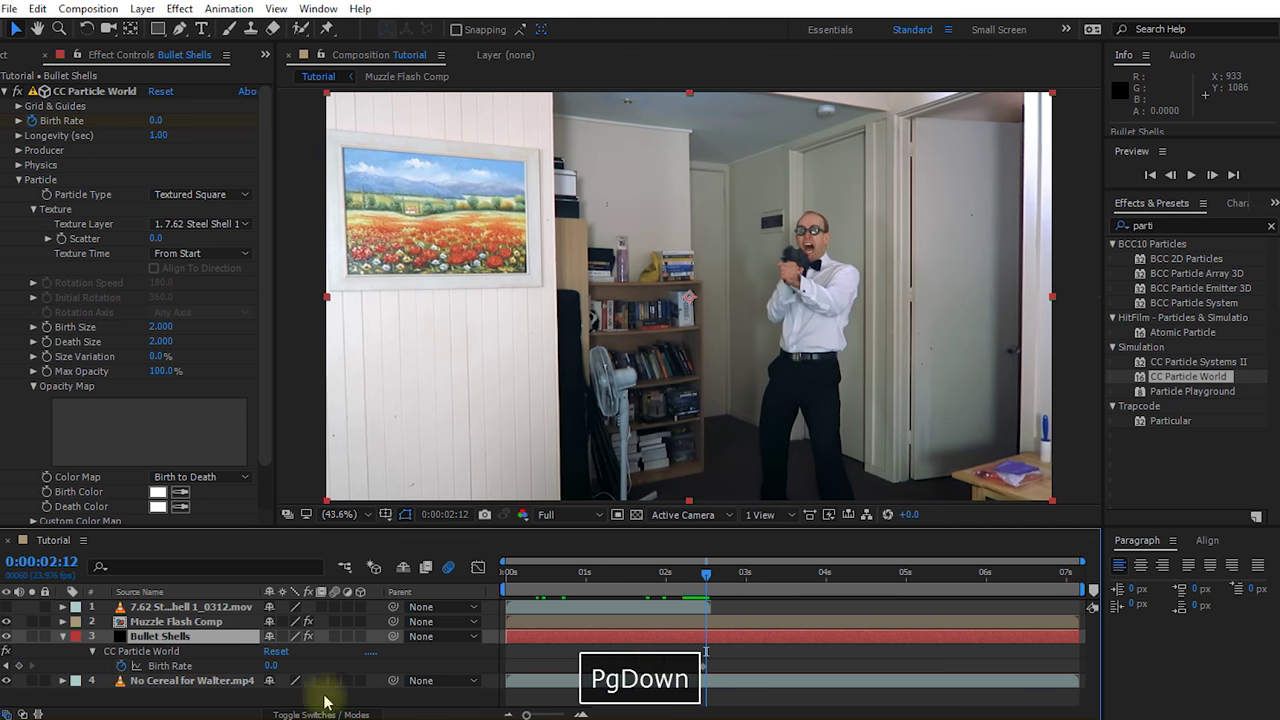
click(271, 665)
text(0.)
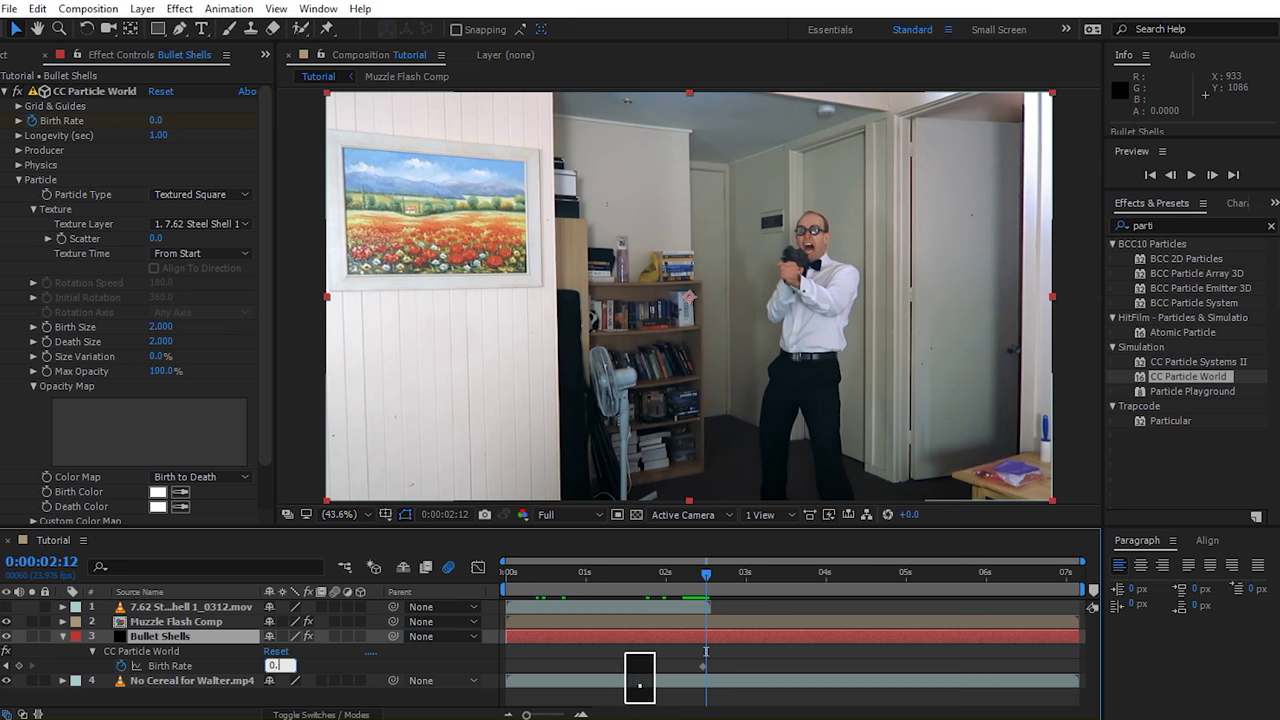
text(1)
key(Return)
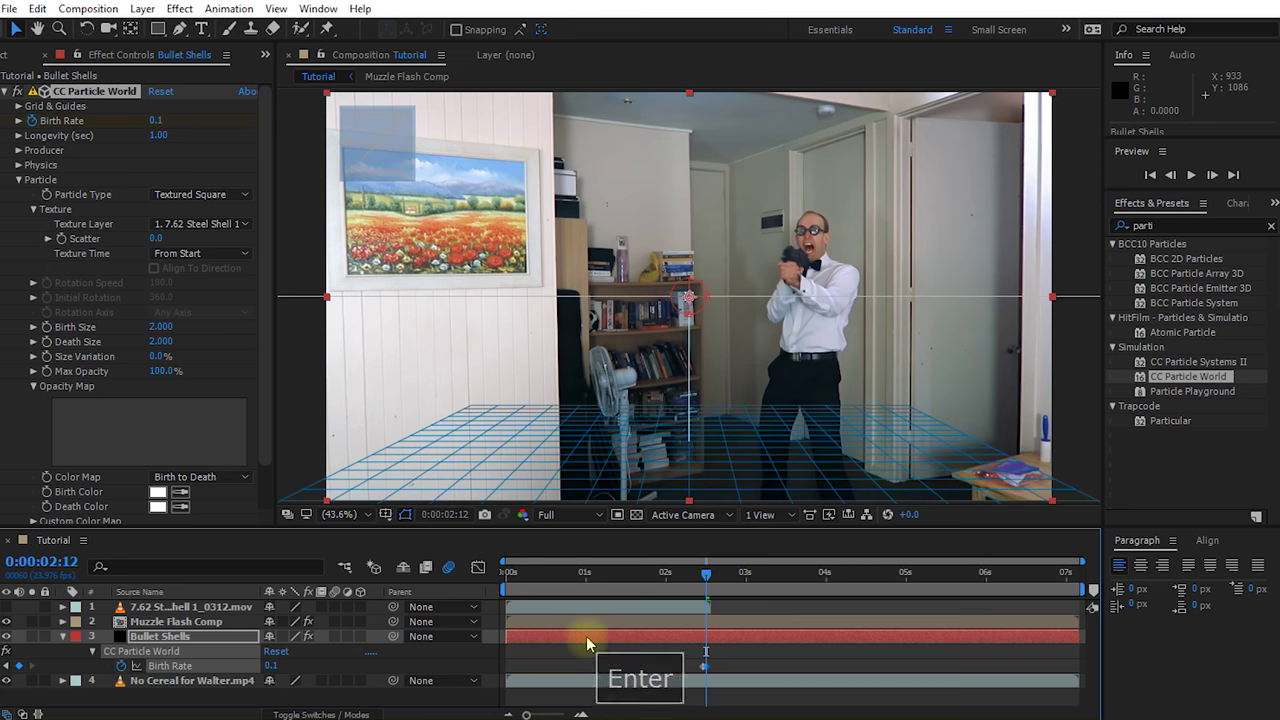
Review the shells from 0:00:02:12 to 0:00:03:18 and set the preview resolution to Auto.
drag(706, 580, 769, 598)
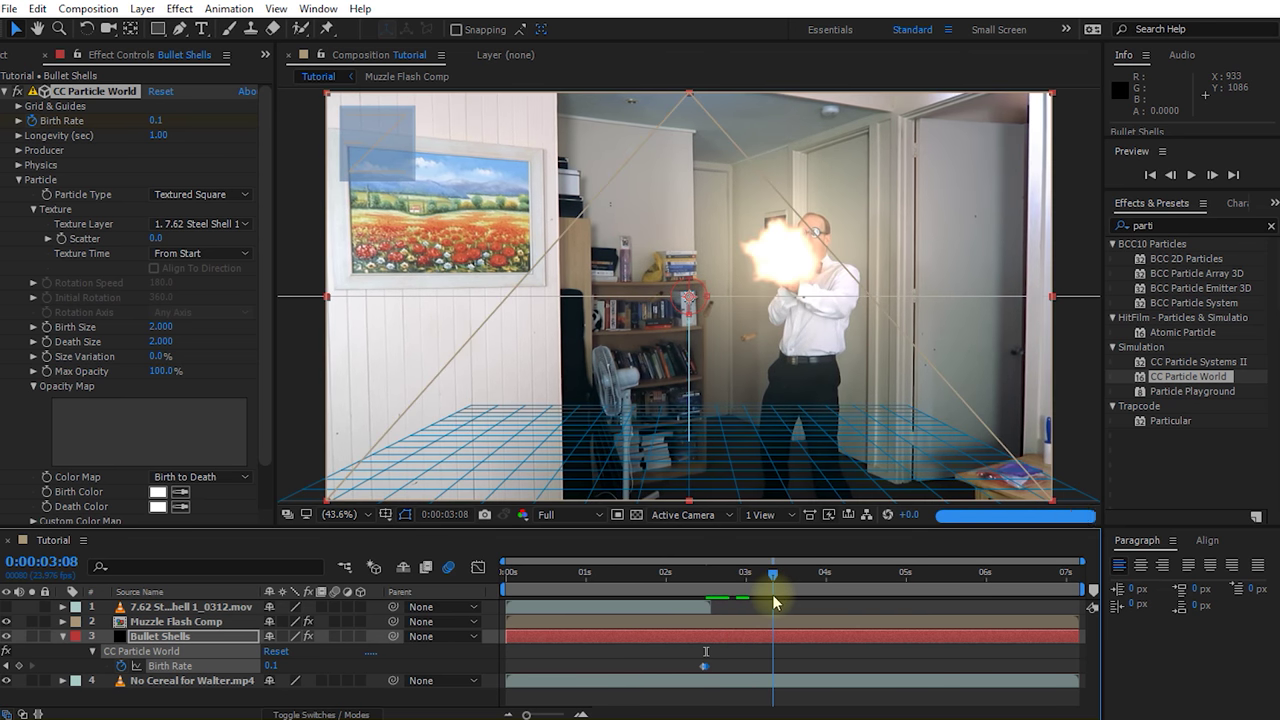
click(744, 588)
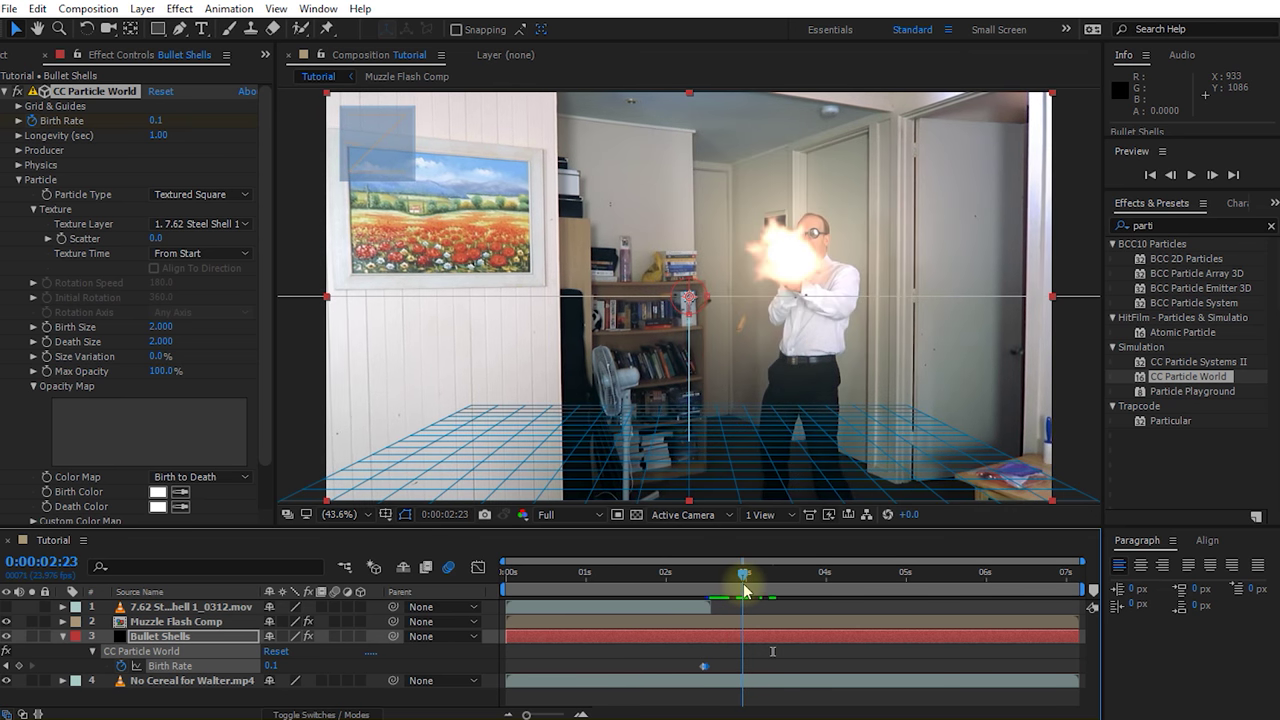
drag(744, 583, 808, 598)
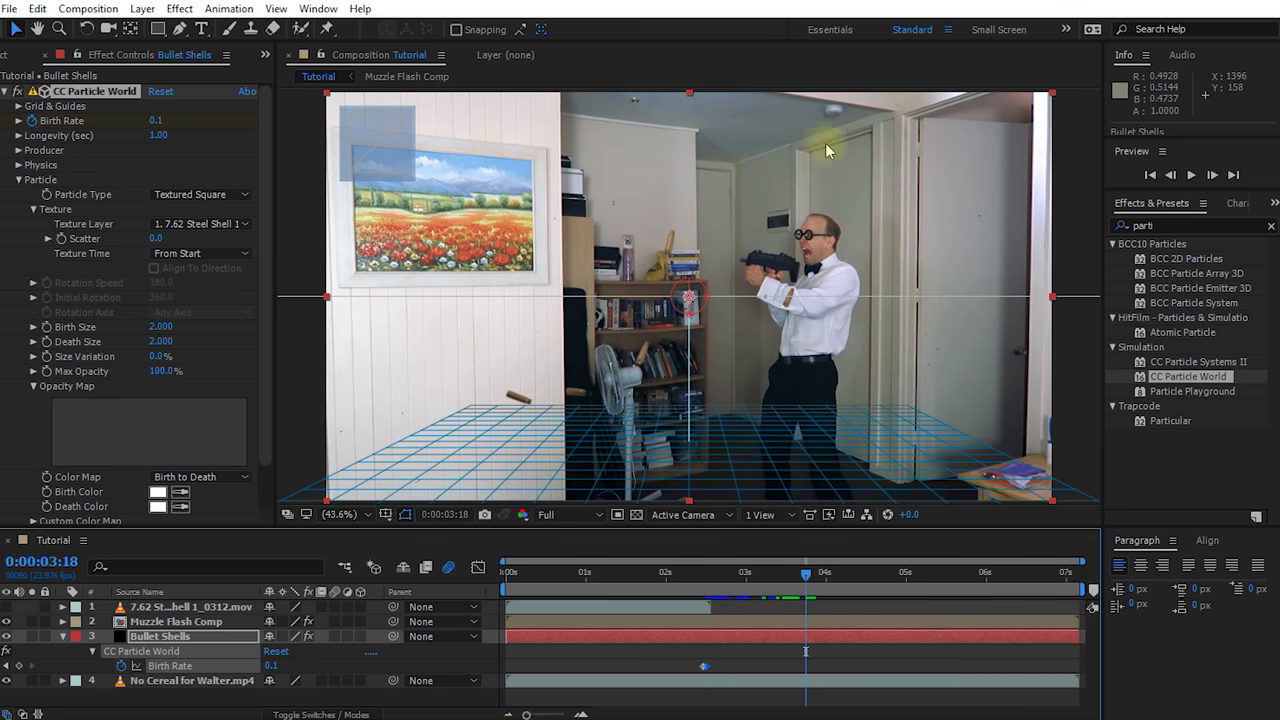
click(590, 514)
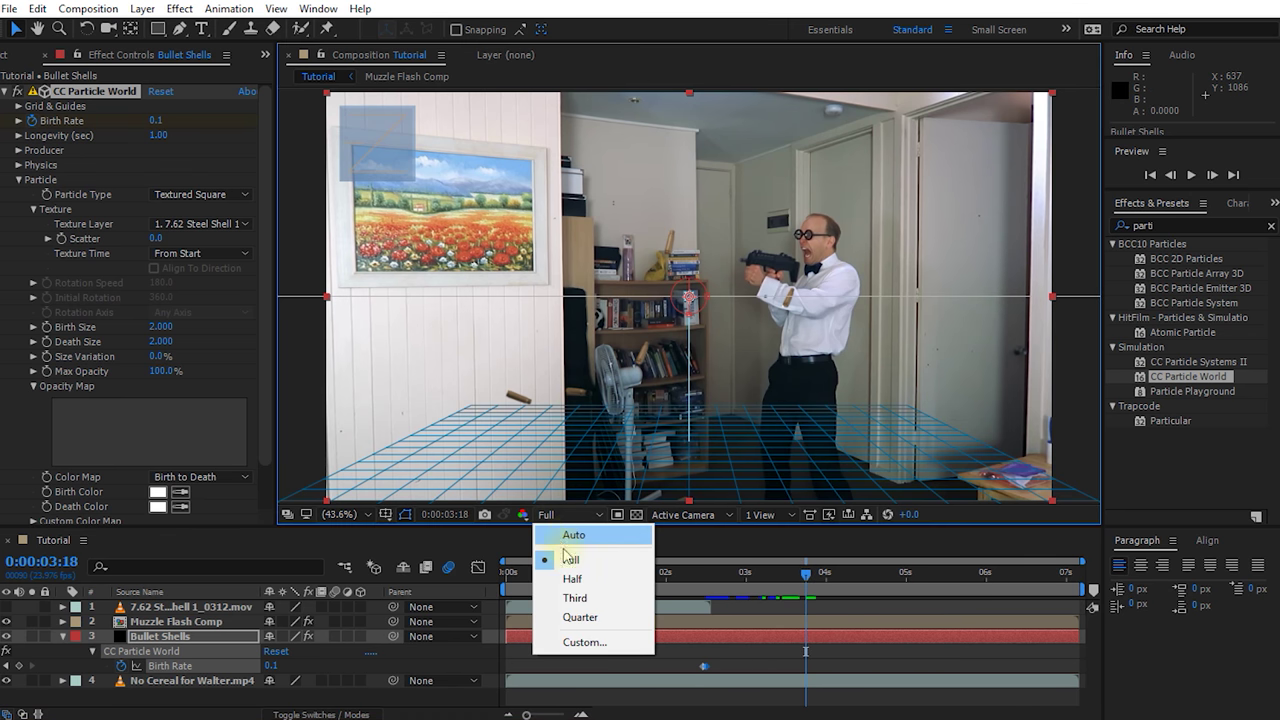
click(565, 533)
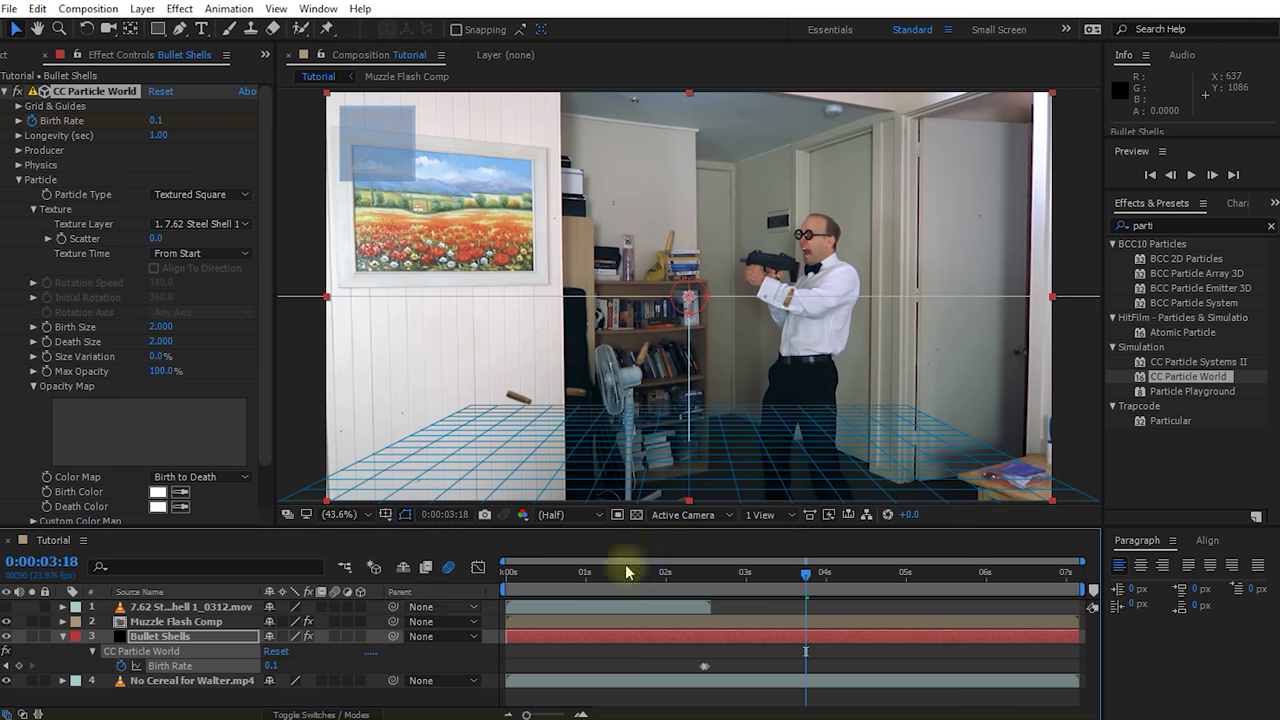
Hold the Birth Rate with a keyframe at 0:00:04:06 and set it to 0 at 0:00:04:07.
click(808, 583)
drag(808, 590, 846, 612)
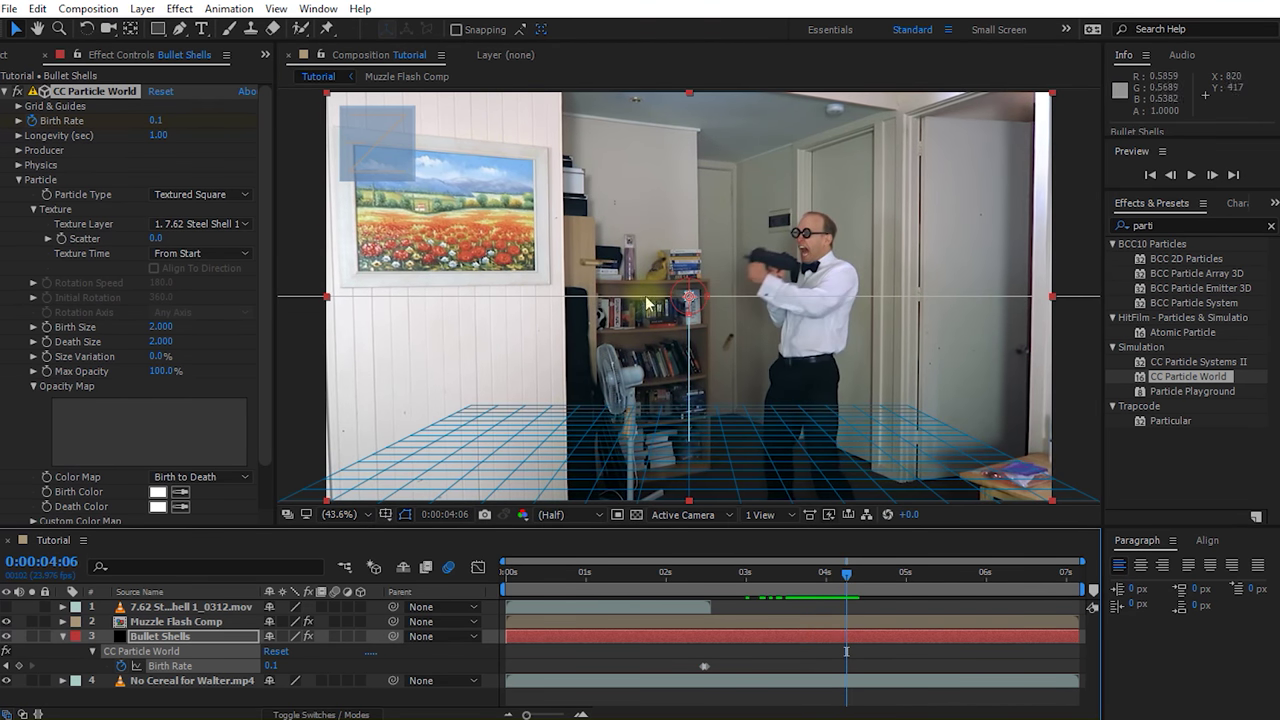
click(18, 666)
key(Page_Down)
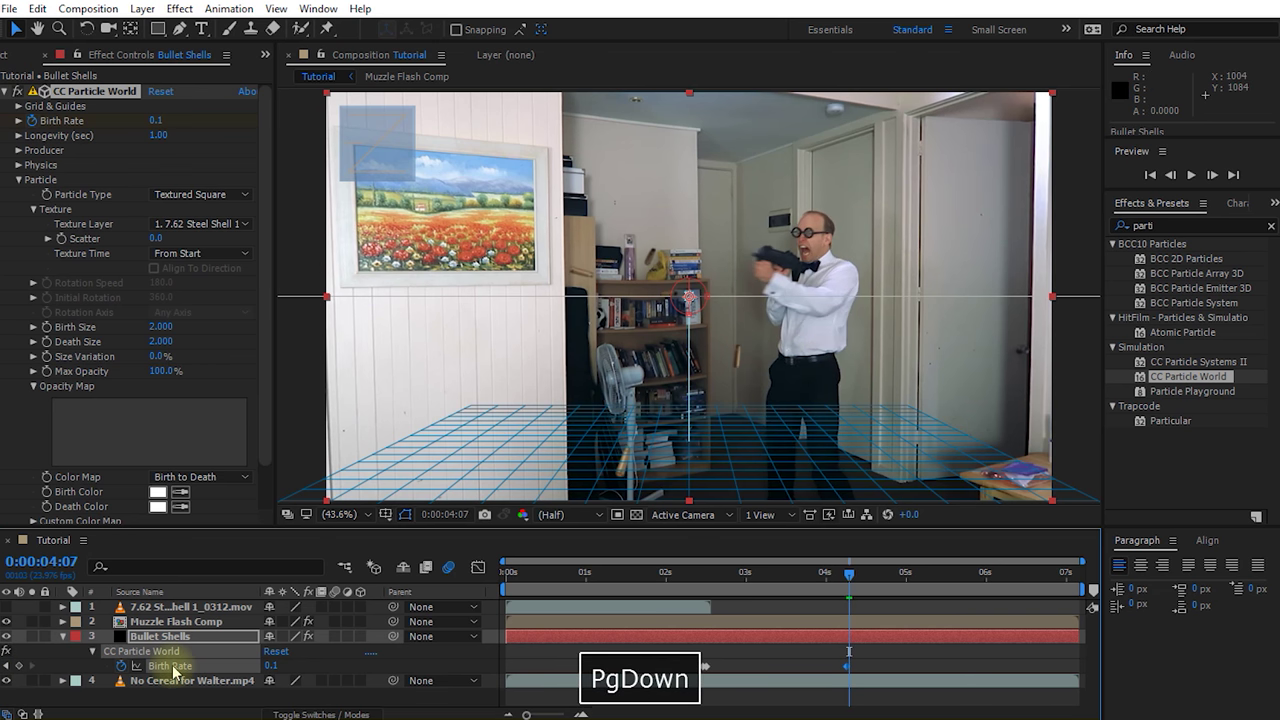
click(271, 666)
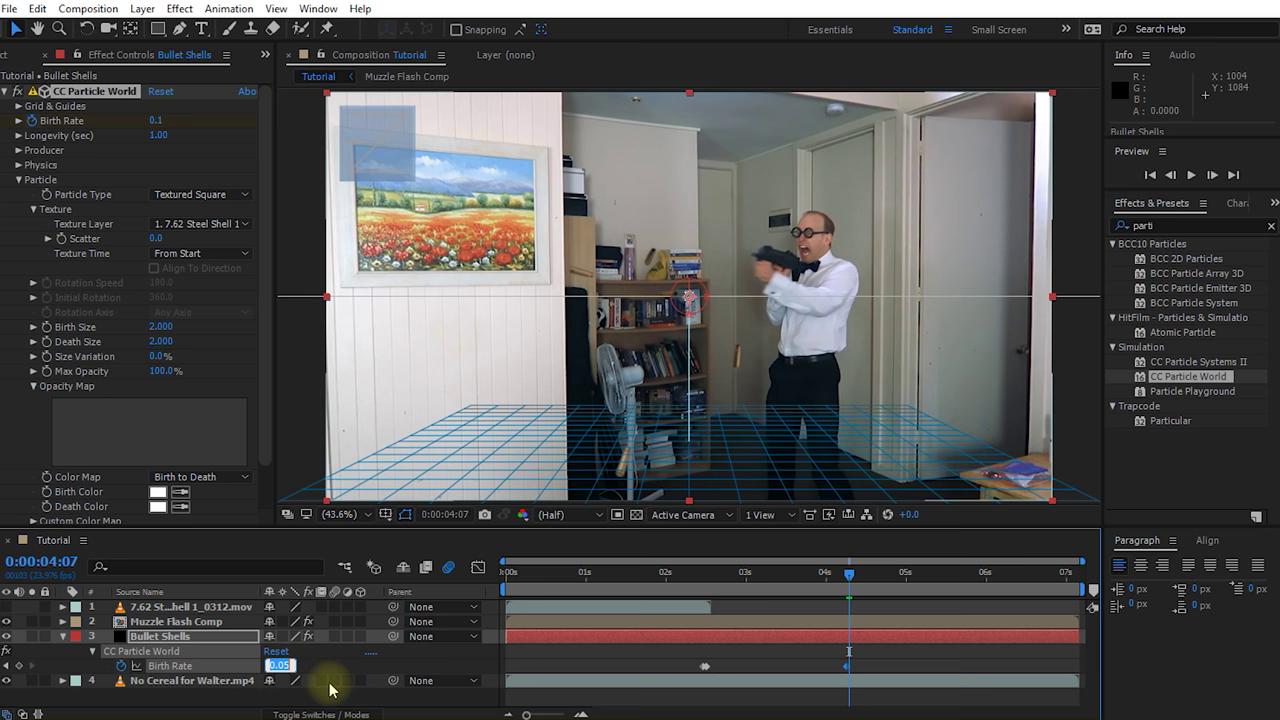
text(0)
key(Return)
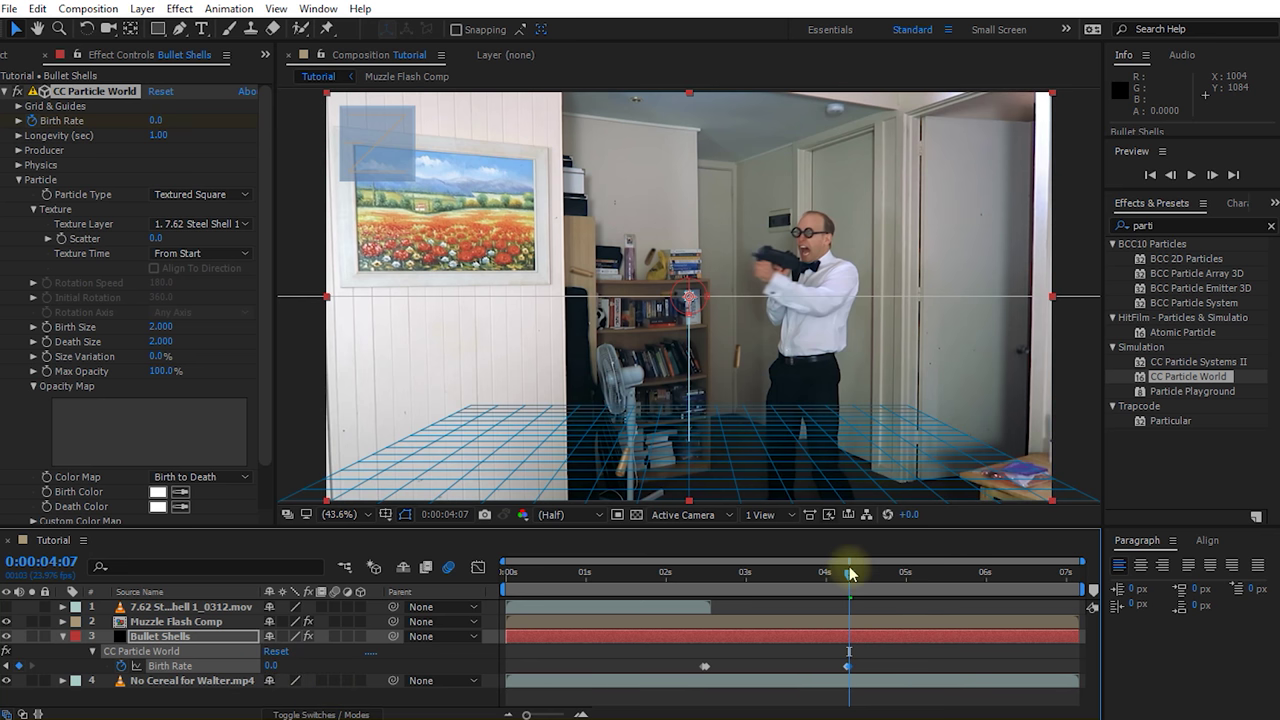
Add a Birth Rate keyframe of 0 at 0:00:04:20 and set the rate to 0.1 at 0:00:04:21.
drag(853, 583, 898, 594)
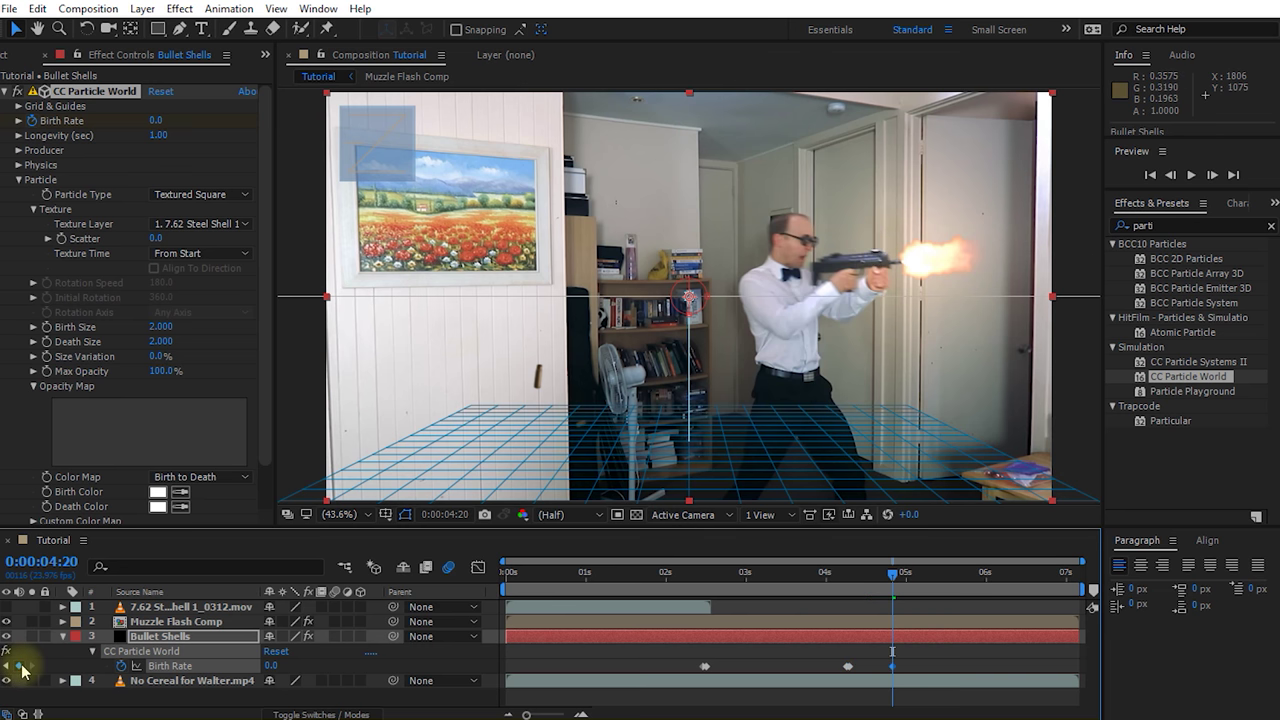
key(Page_Down)
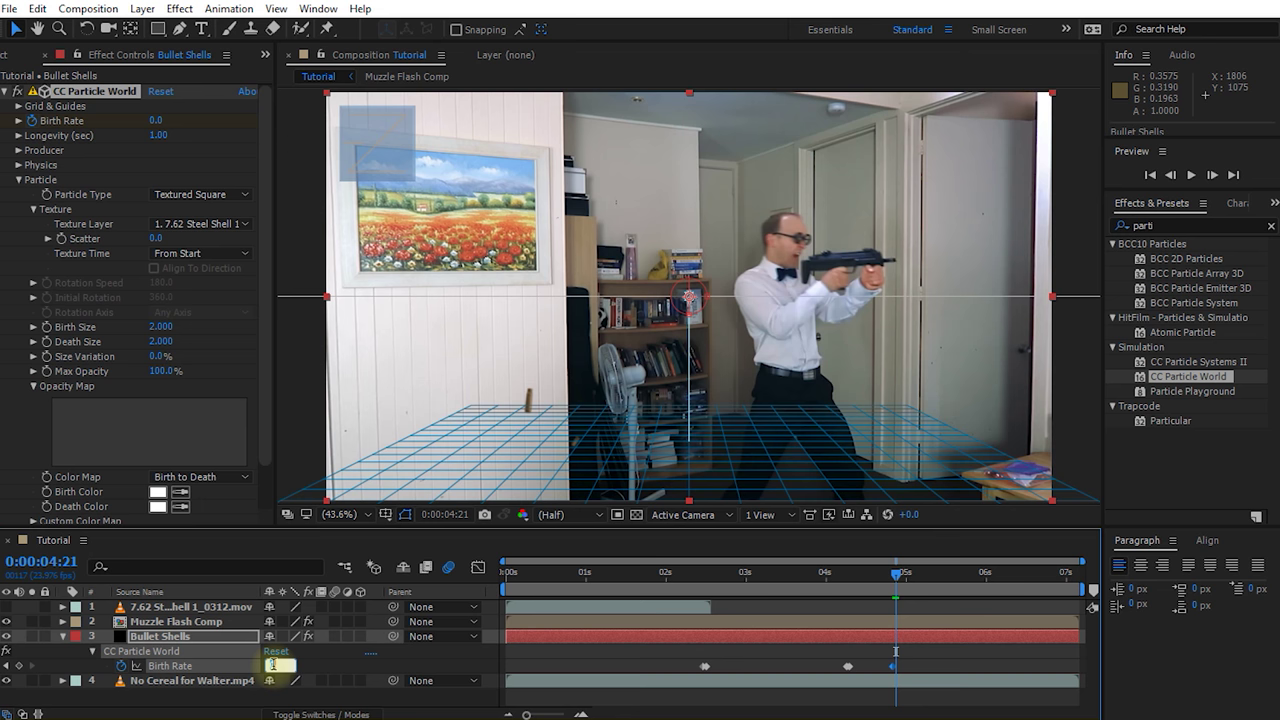
key(Return)
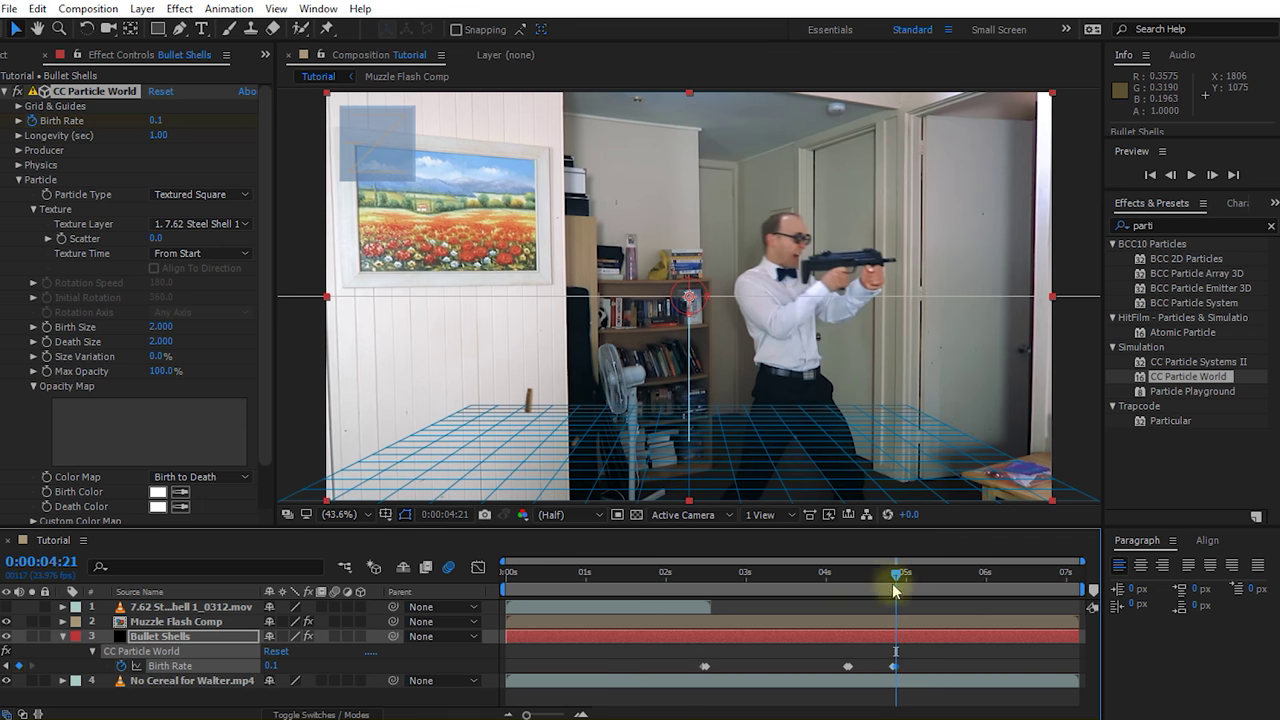
At 0:00:02:12, enable keyframing for the Producer's Position X, Y and Z and move the producer onto the gun.
drag(899, 580, 1070, 628)
drag(1072, 576, 776, 590)
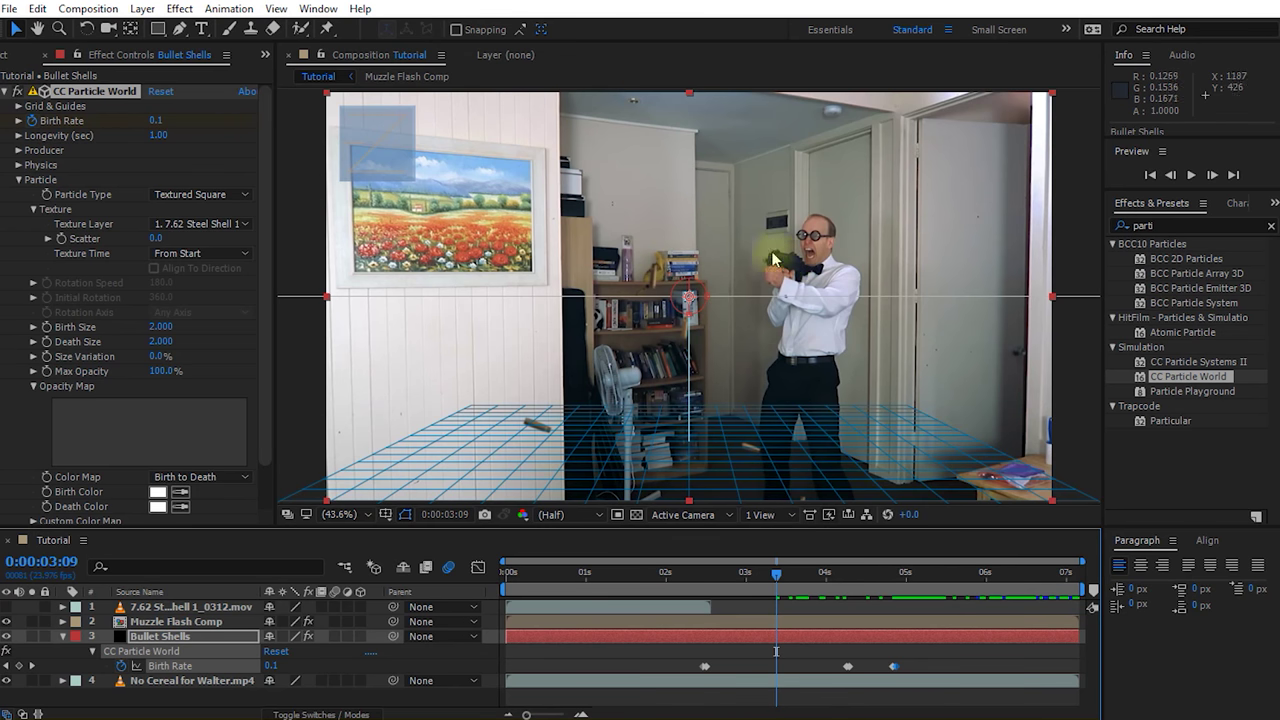
drag(762, 578, 704, 580)
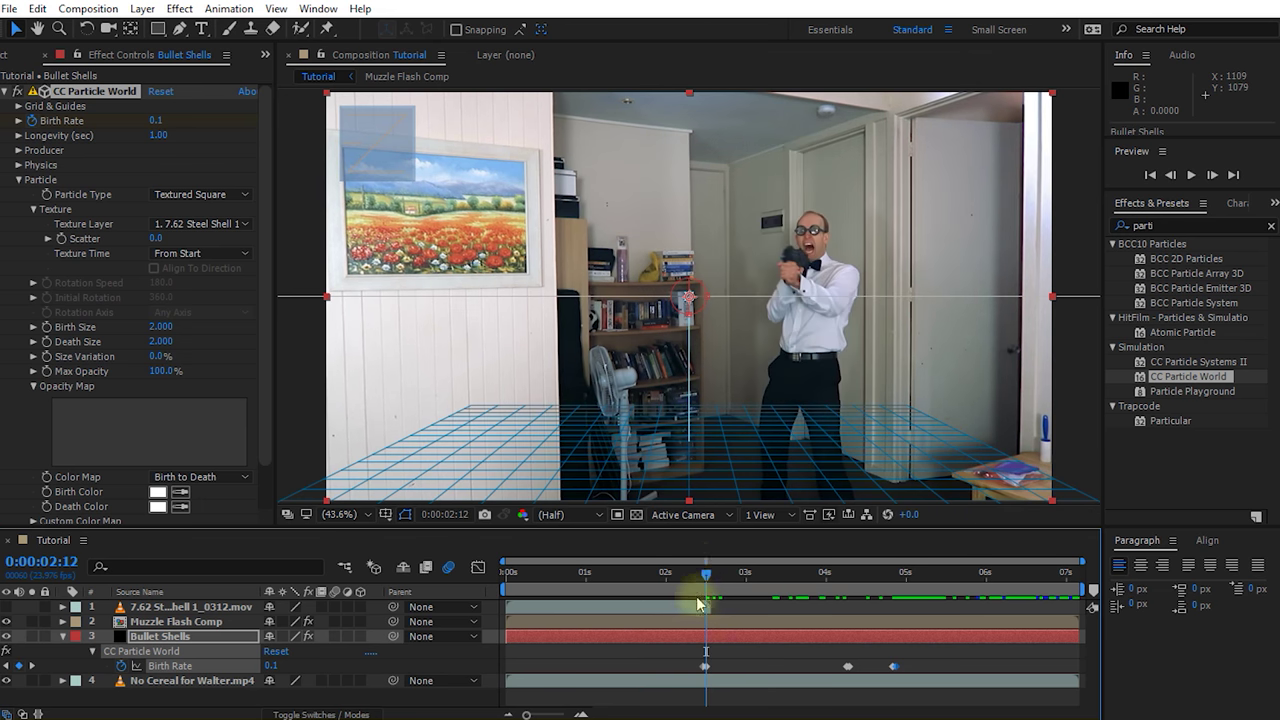
click(84, 93)
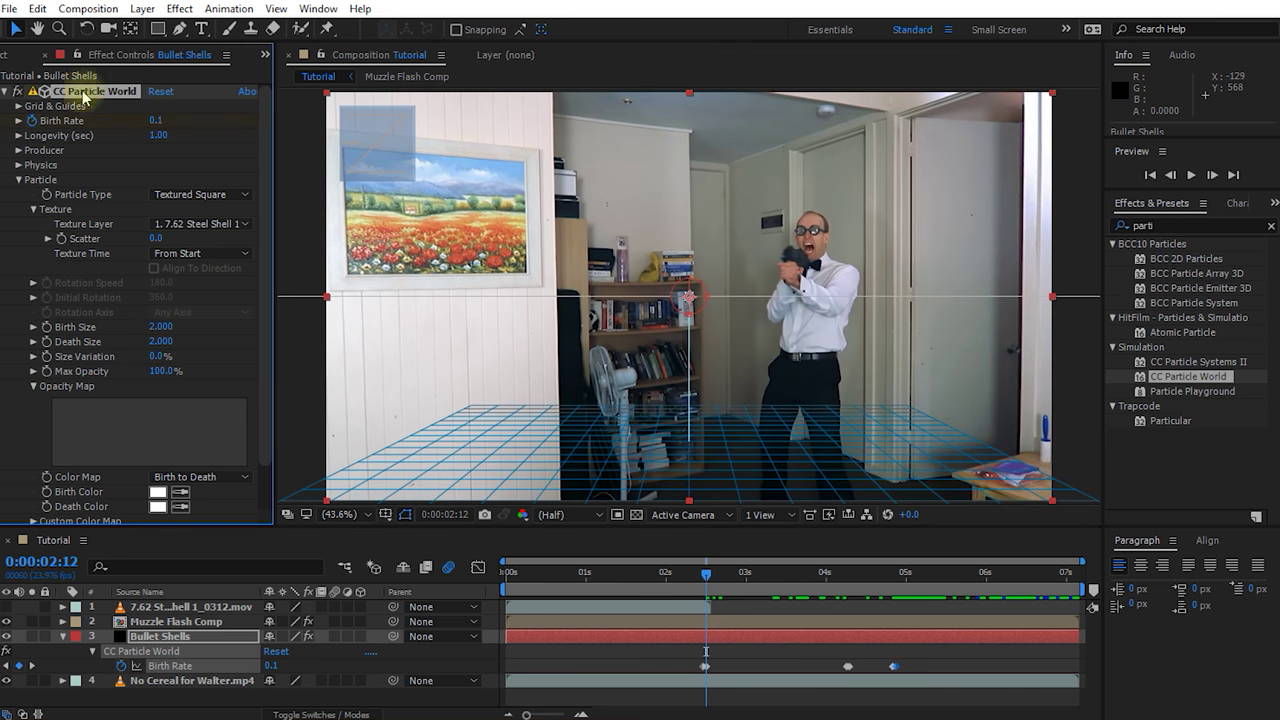
click(18, 150)
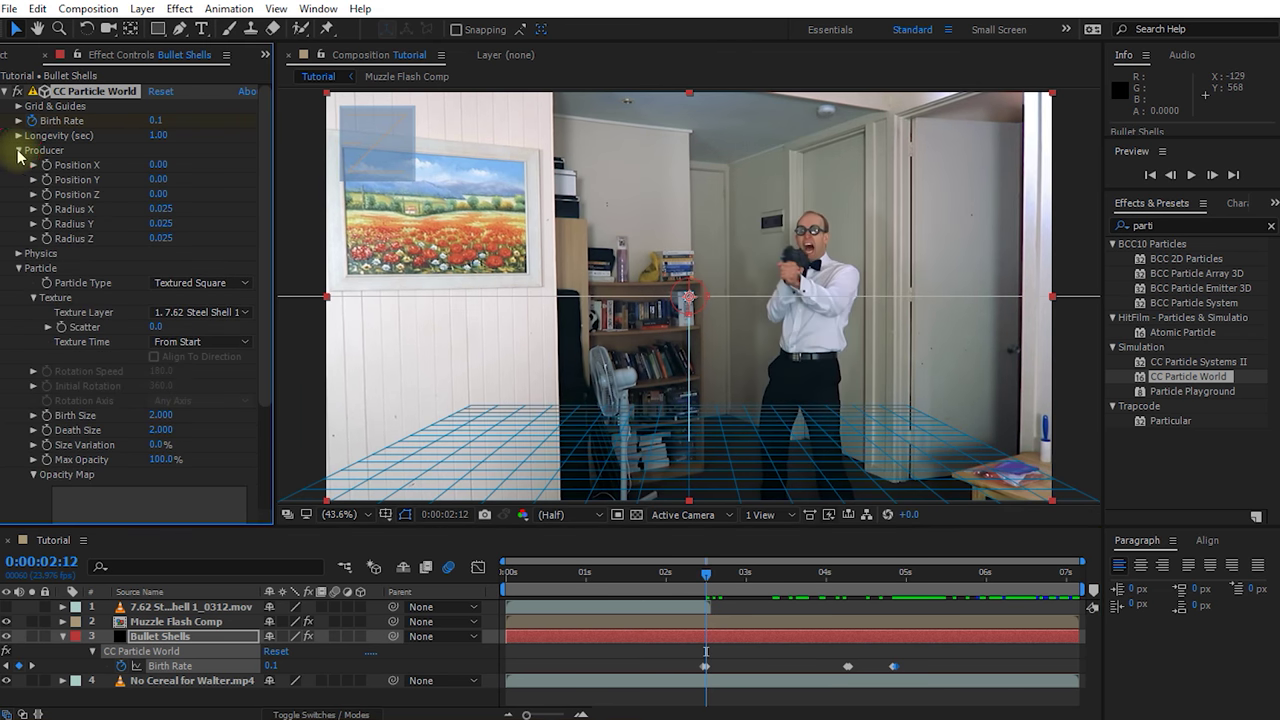
click(47, 168)
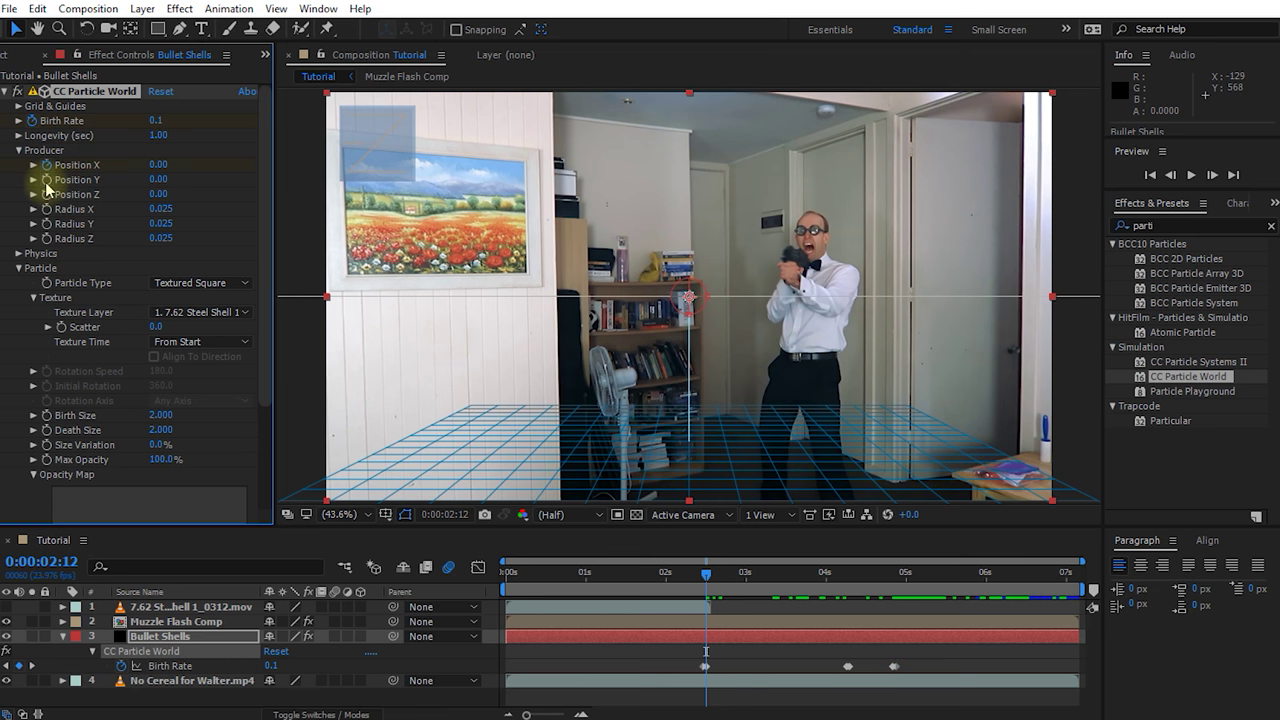
click(686, 296)
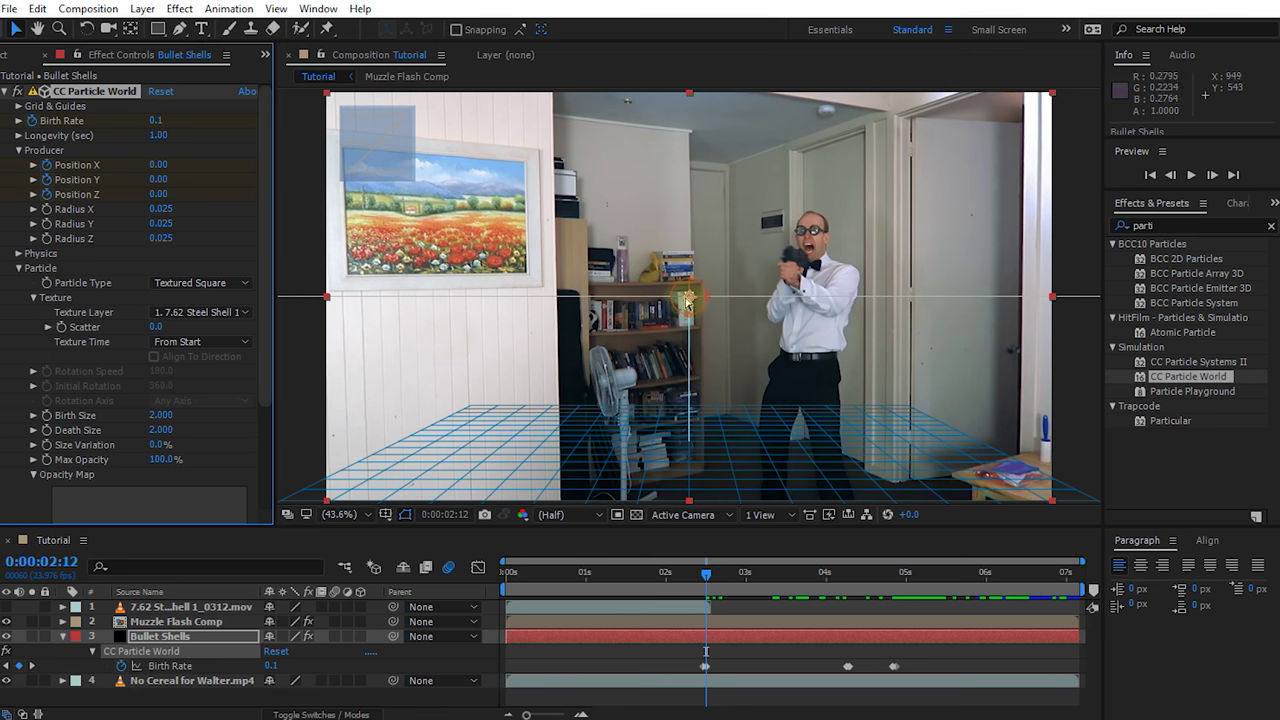
drag(688, 300, 806, 270)
Keyframe the producer to follow the gun from 0:00:03:06 through 0:00:04:07, ending at Position X 0.12 and Position Y -0.05.
drag(708, 577, 766, 585)
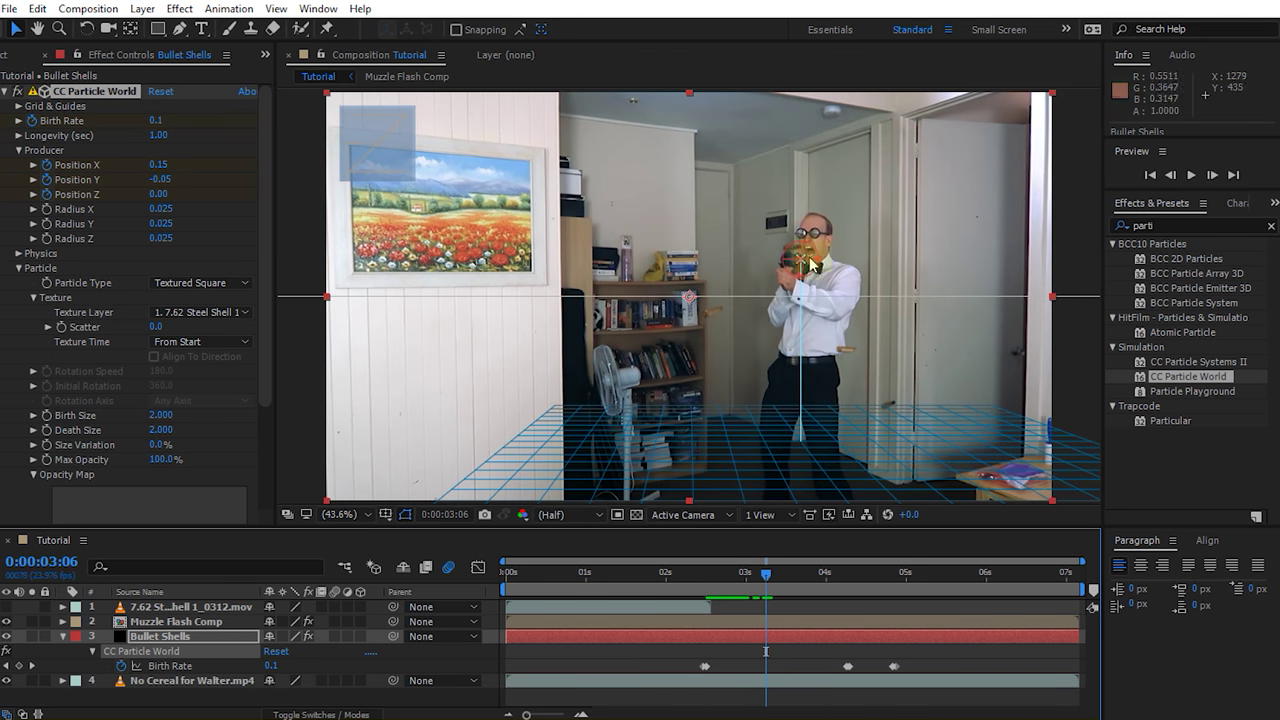
click(800, 265)
drag(766, 578, 793, 578)
drag(800, 265, 775, 262)
drag(808, 572, 852, 590)
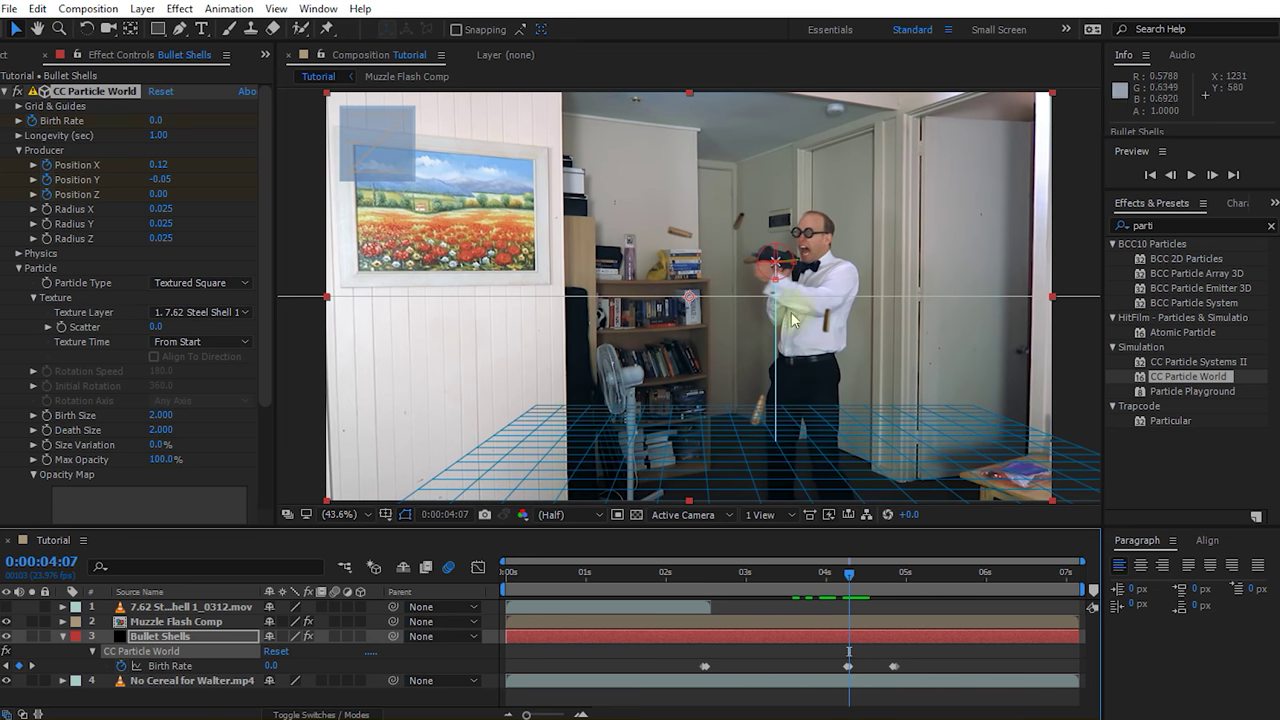
click(777, 268)
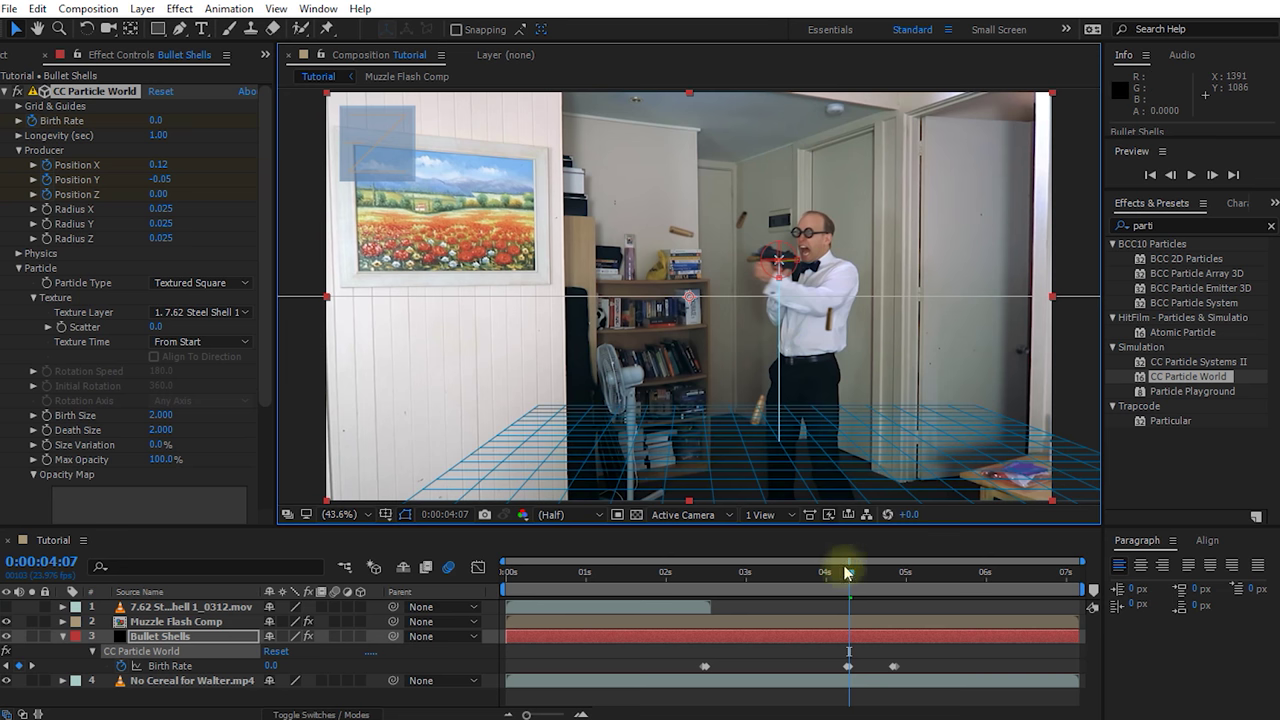
Reveal all Bullet Shells keyframes in the timeline, including the Producer's Position X, Y and Z.
click(845, 649)
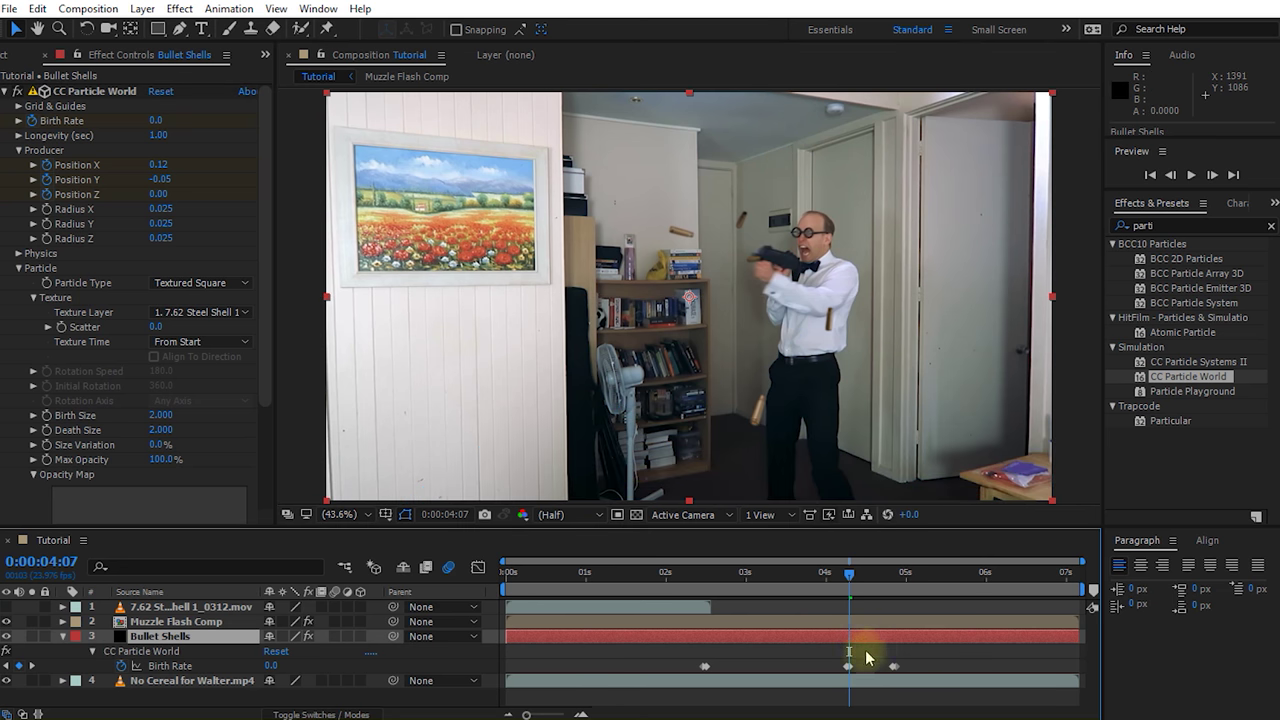
key(u)
key(u)
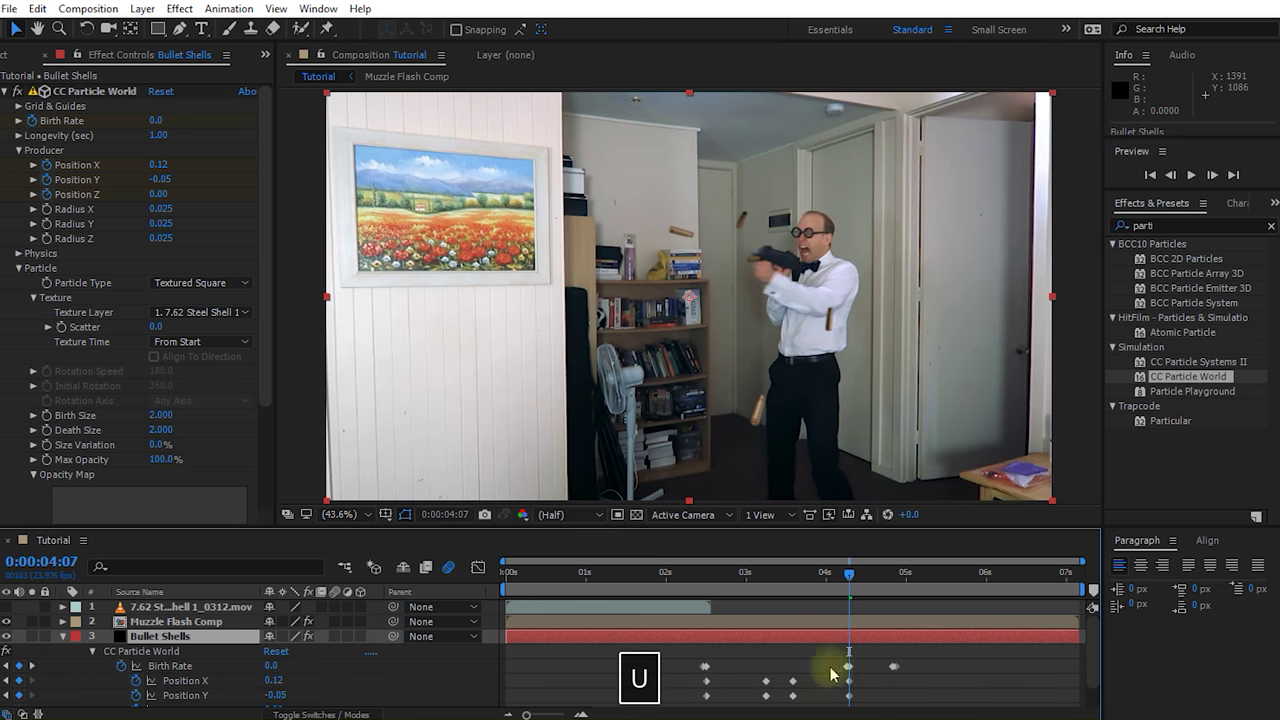
scroll(1088, 662, down, 2)
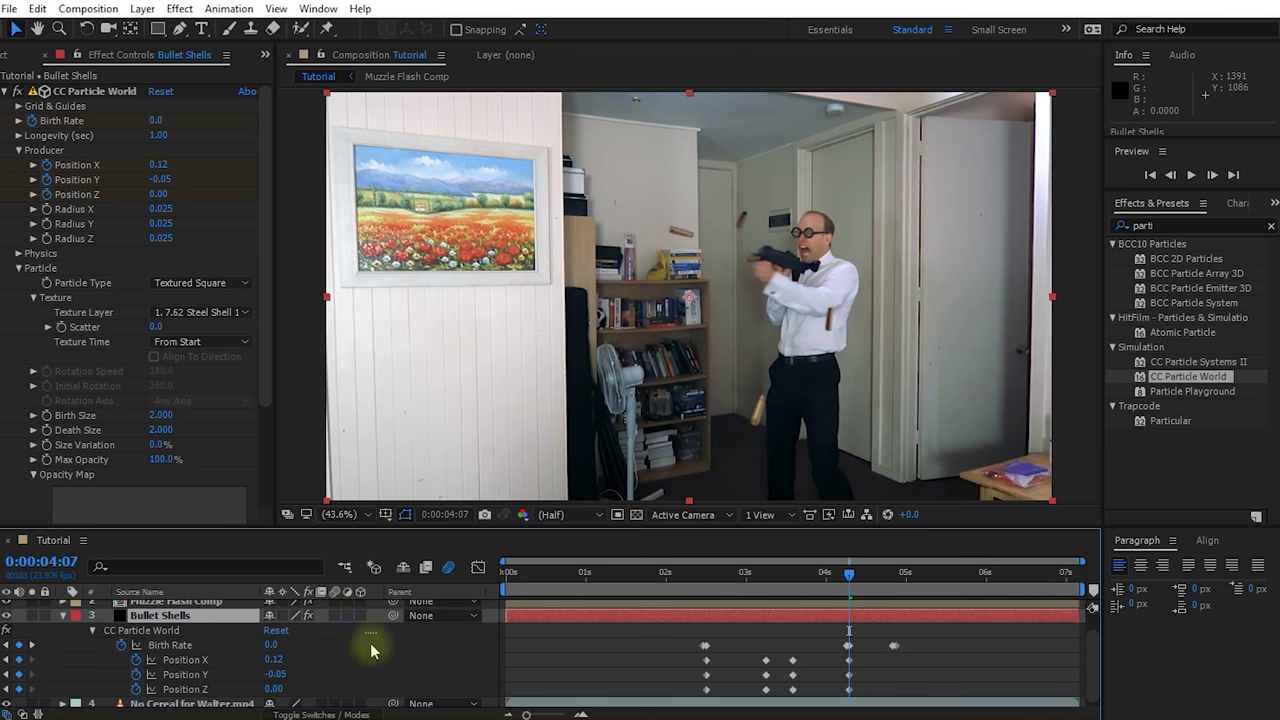
Keyframe the producer to follow the gun from just after 0:00:04:07 through 0:00:05:16, ending at Position X 0.17 and Position Y -0.06.
click(75, 92)
click(853, 576)
drag(853, 576, 875, 590)
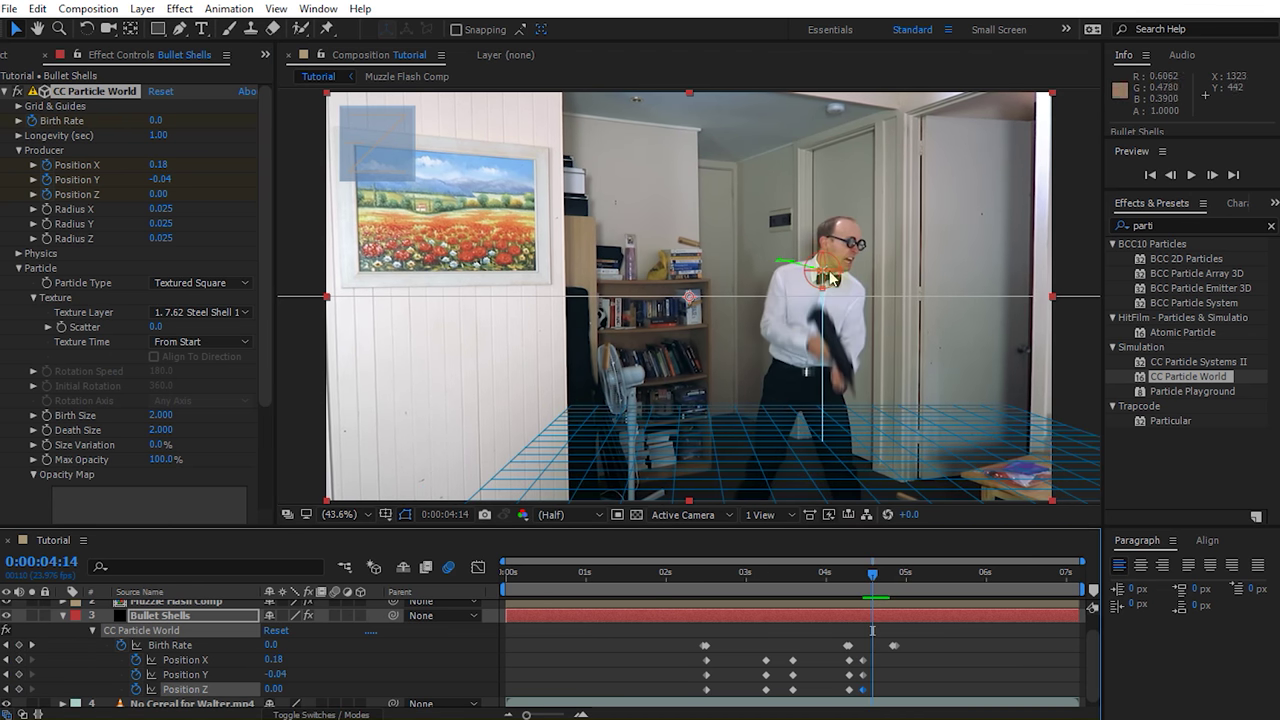
drag(872, 576, 893, 588)
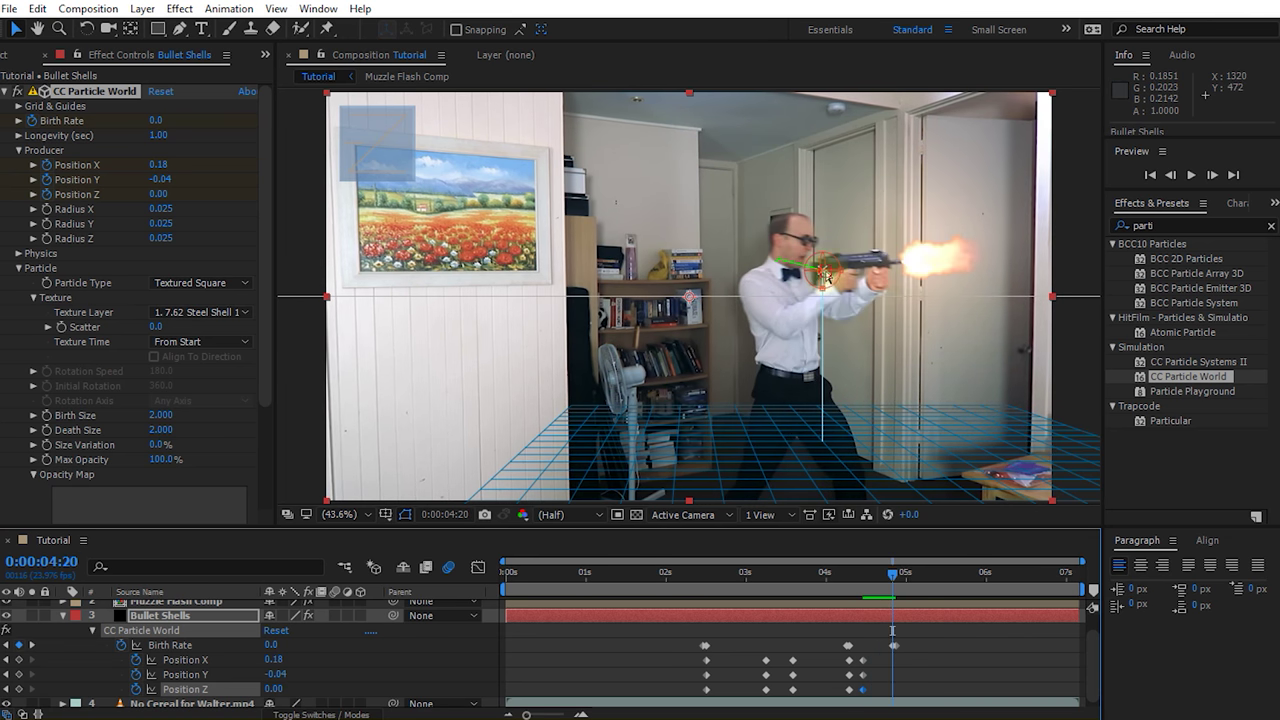
drag(890, 586, 899, 576)
drag(840, 245, 820, 262)
key(shift+Page_Down)
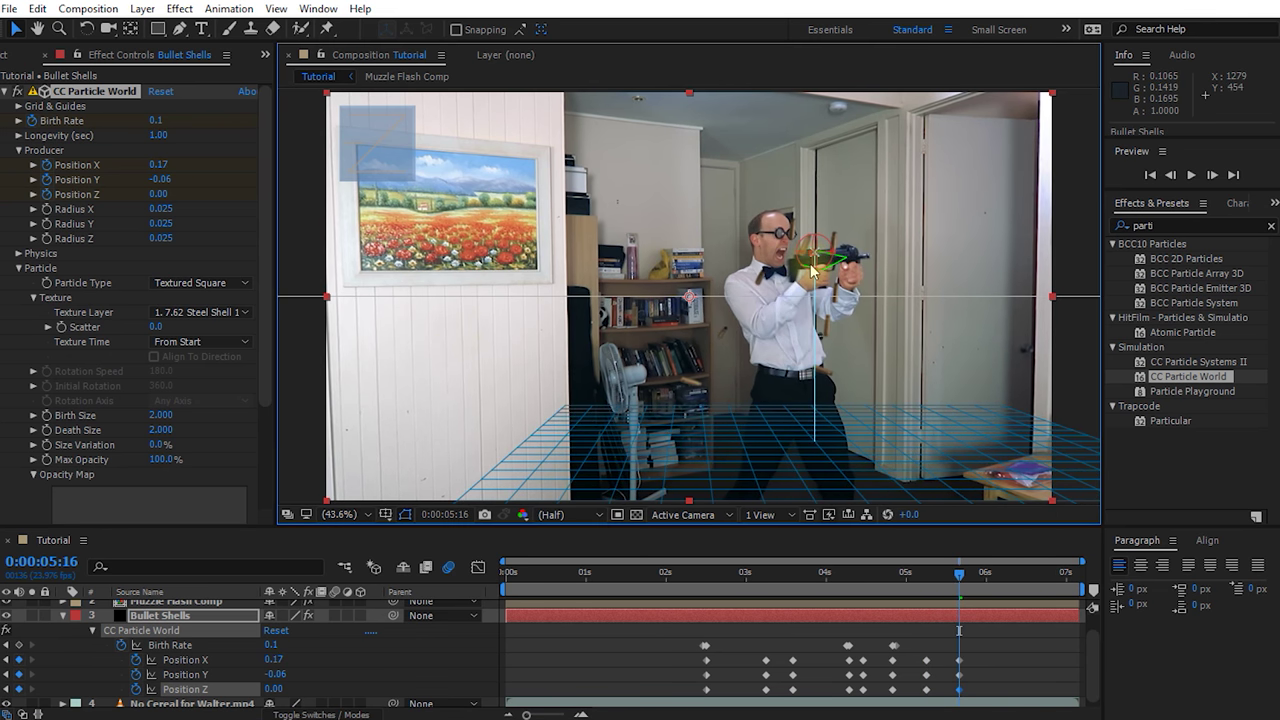
Continue keyframing the producer onto the gun from about 0:00:06:00 to 0:00:07:02, ending at Position X 0.17 and Position Y -0.06.
drag(958, 591, 988, 580)
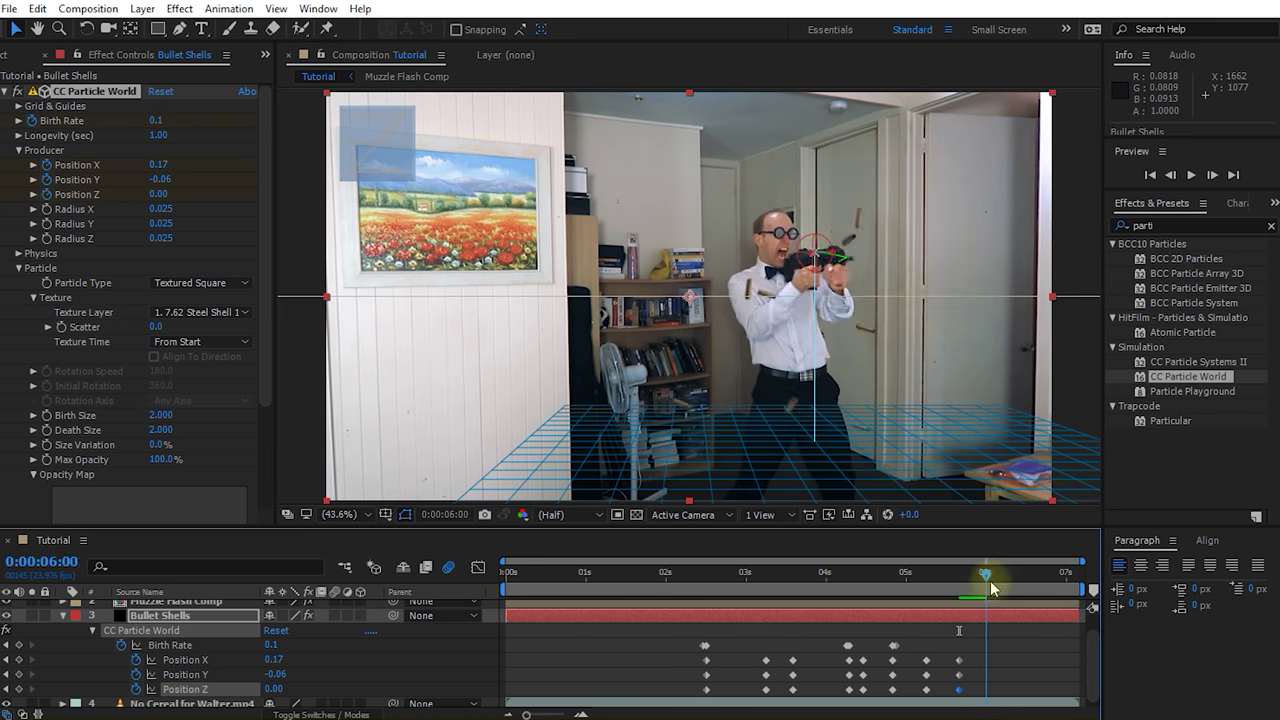
drag(806, 262, 800, 262)
drag(988, 575, 1025, 575)
drag(800, 262, 836, 262)
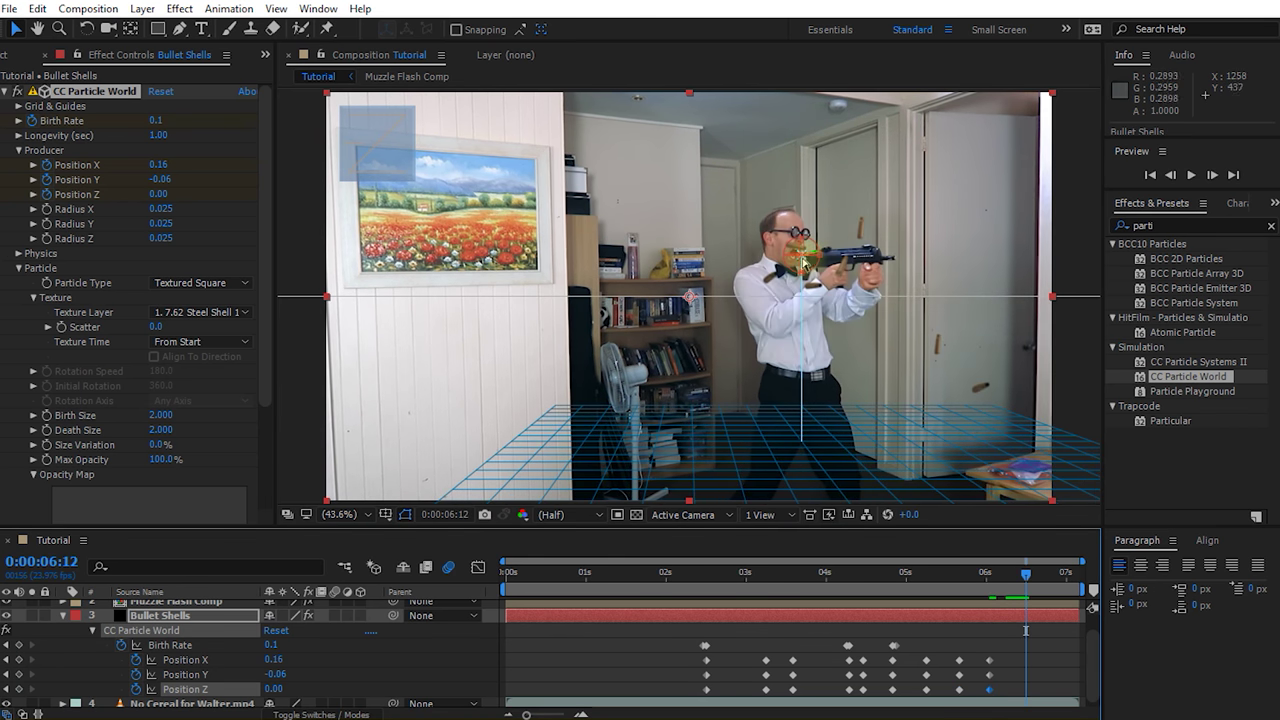
drag(1025, 575, 1052, 580)
drag(840, 250, 813, 260)
key(shift+Page_Down)
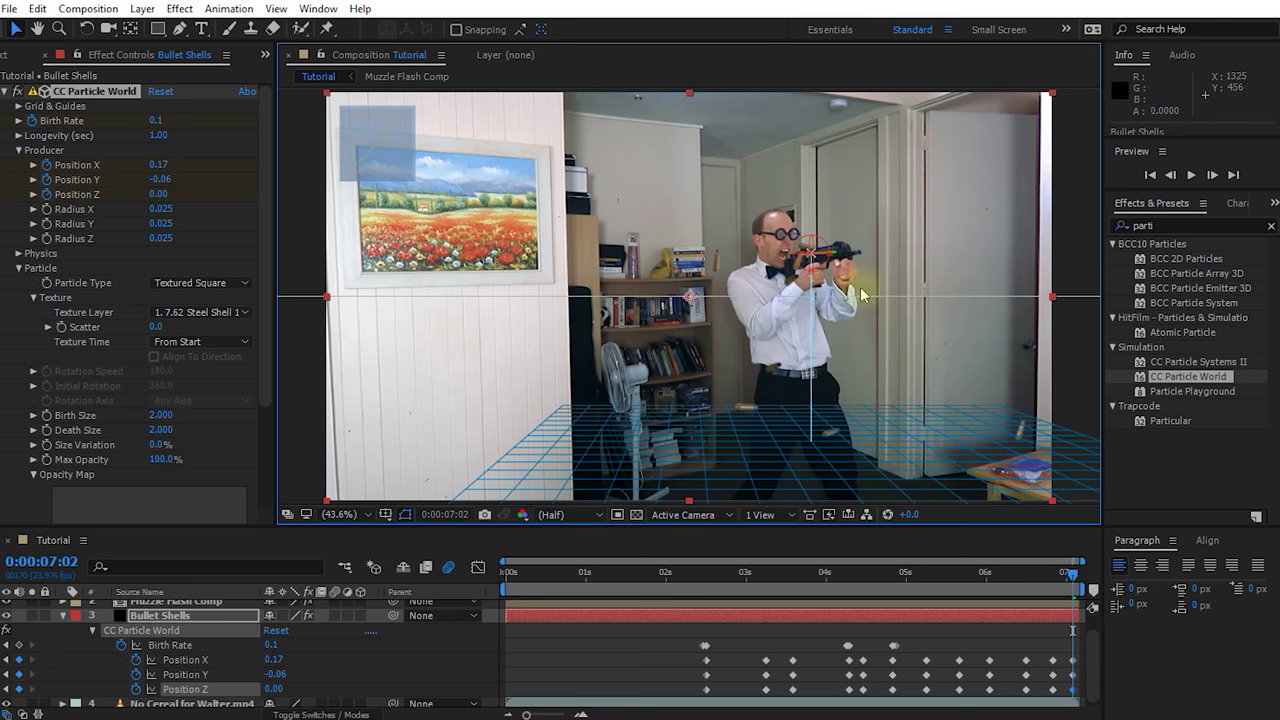
Inspect the shells up close at 0:00:05:14 and set the particles' Birth Size and Death Size to 1.
drag(1067, 562, 953, 645)
click(822, 273)
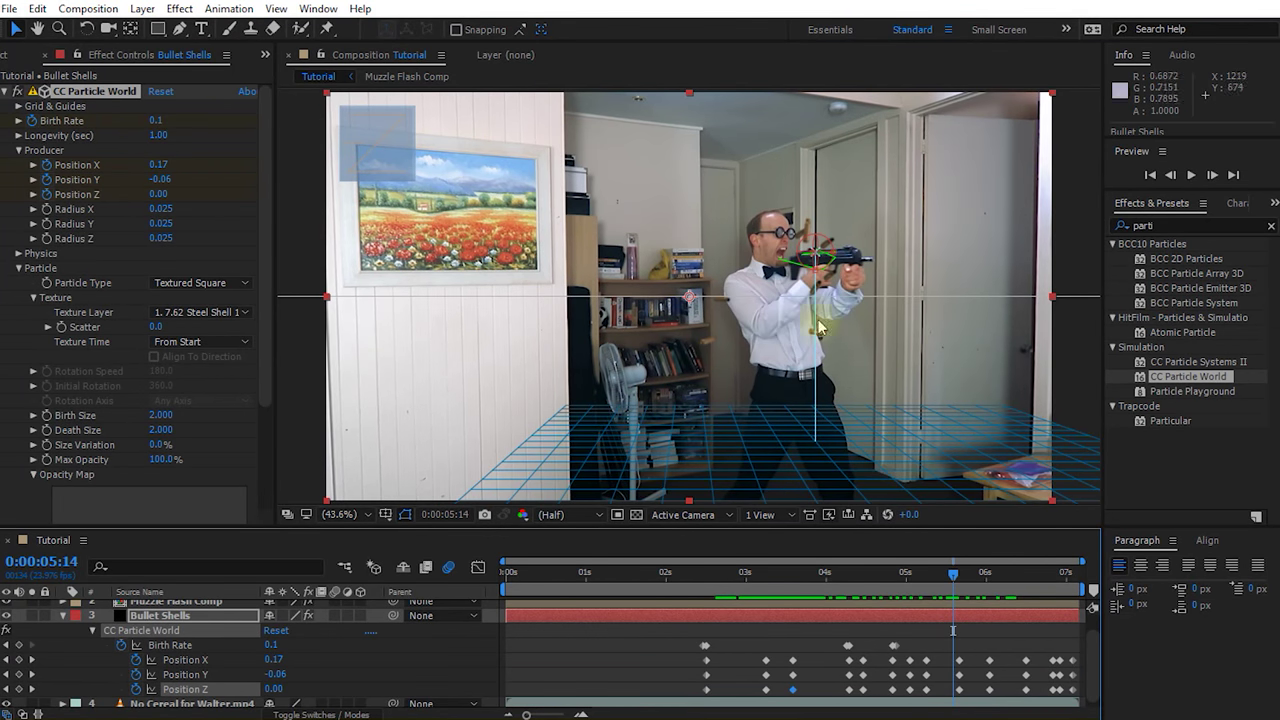
scroll(800, 283, up, 3)
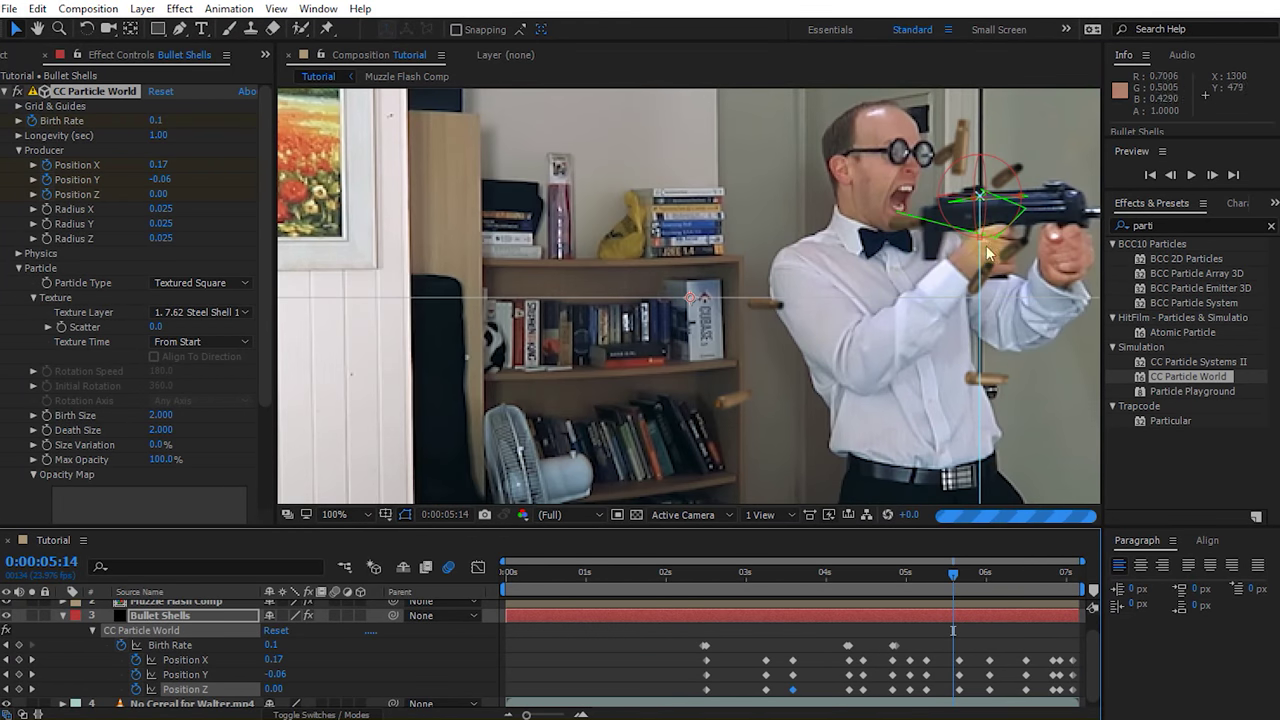
drag(997, 238, 872, 261)
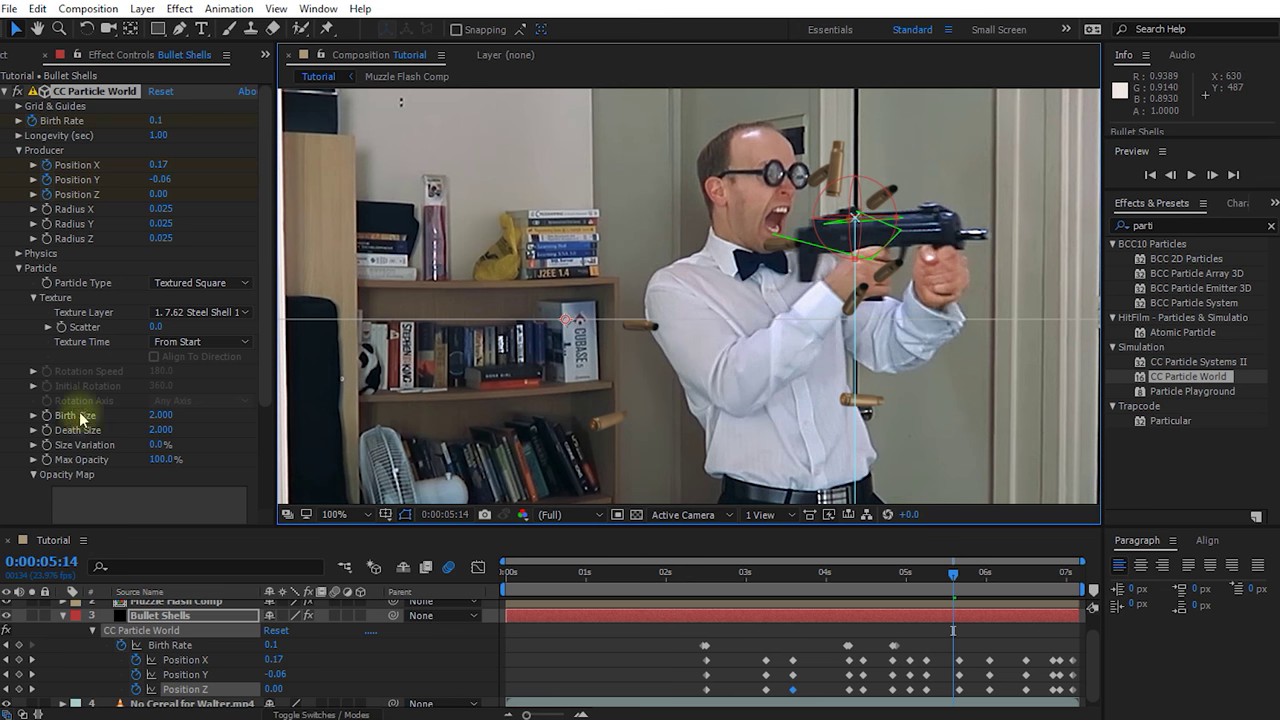
click(162, 415)
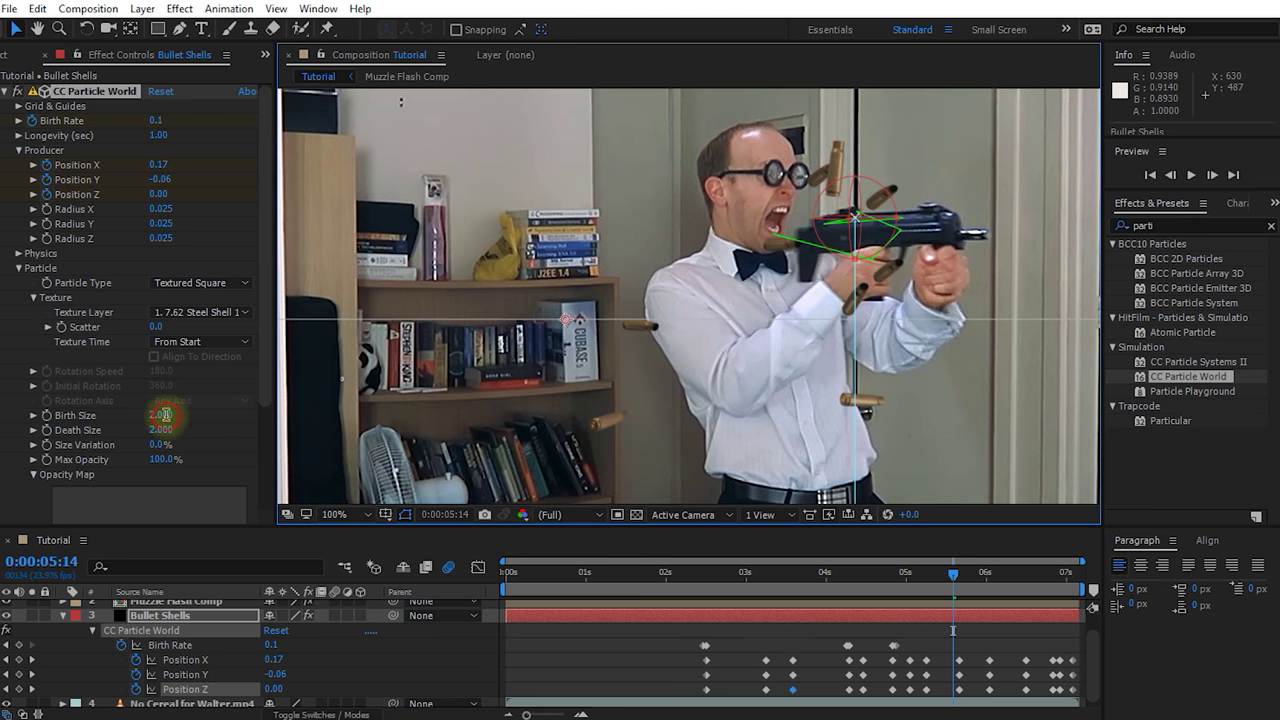
text(1)
click(157, 428)
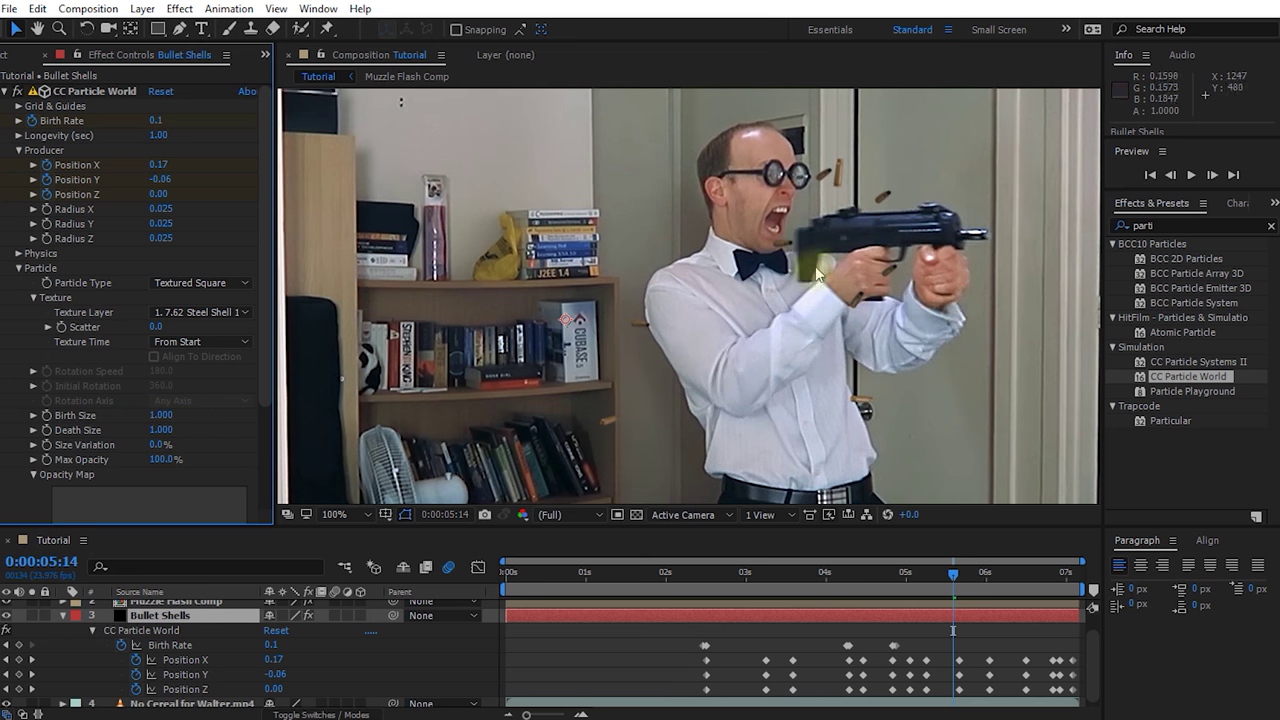
Apply the Curves effect to the Bullet Shells layer and raise the RGB curve's highlights and midtones to brighten the shells.
mouse_move(959, 591)
mouse_down()
mouse_move(920, 590)
mouse_move(949, 591)
mouse_up()
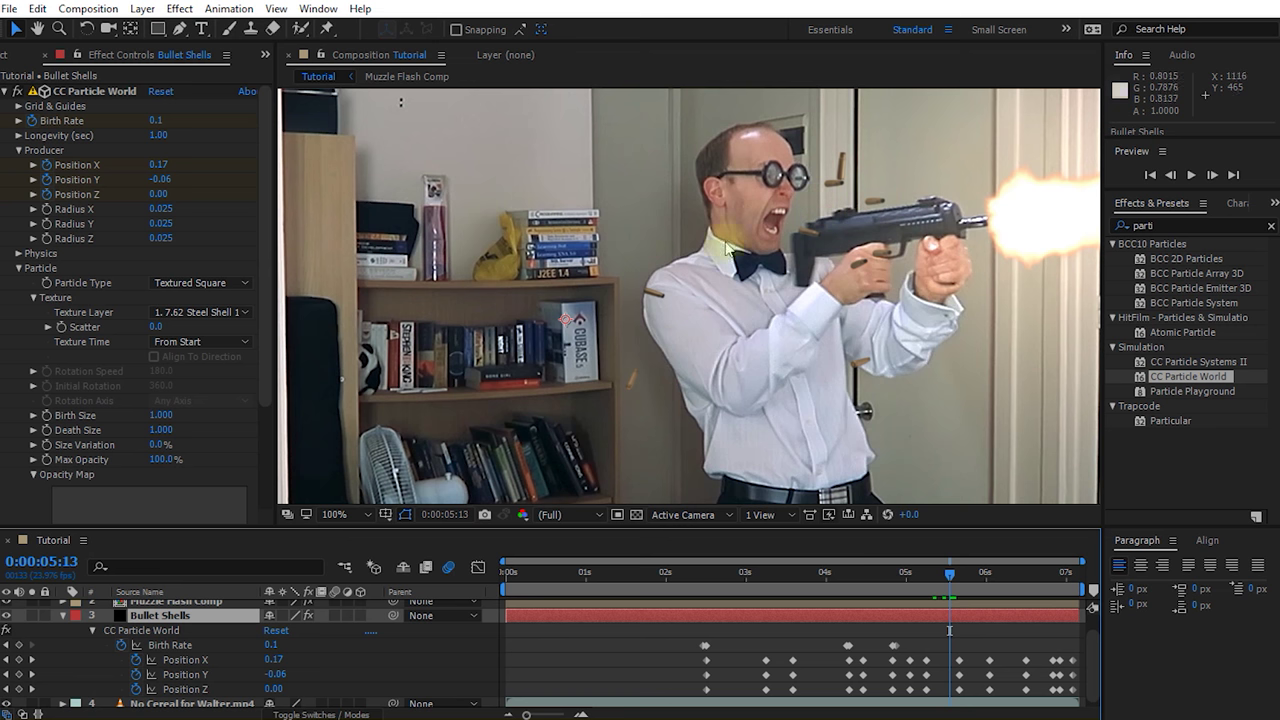
double_click(1168, 225)
text(curves)
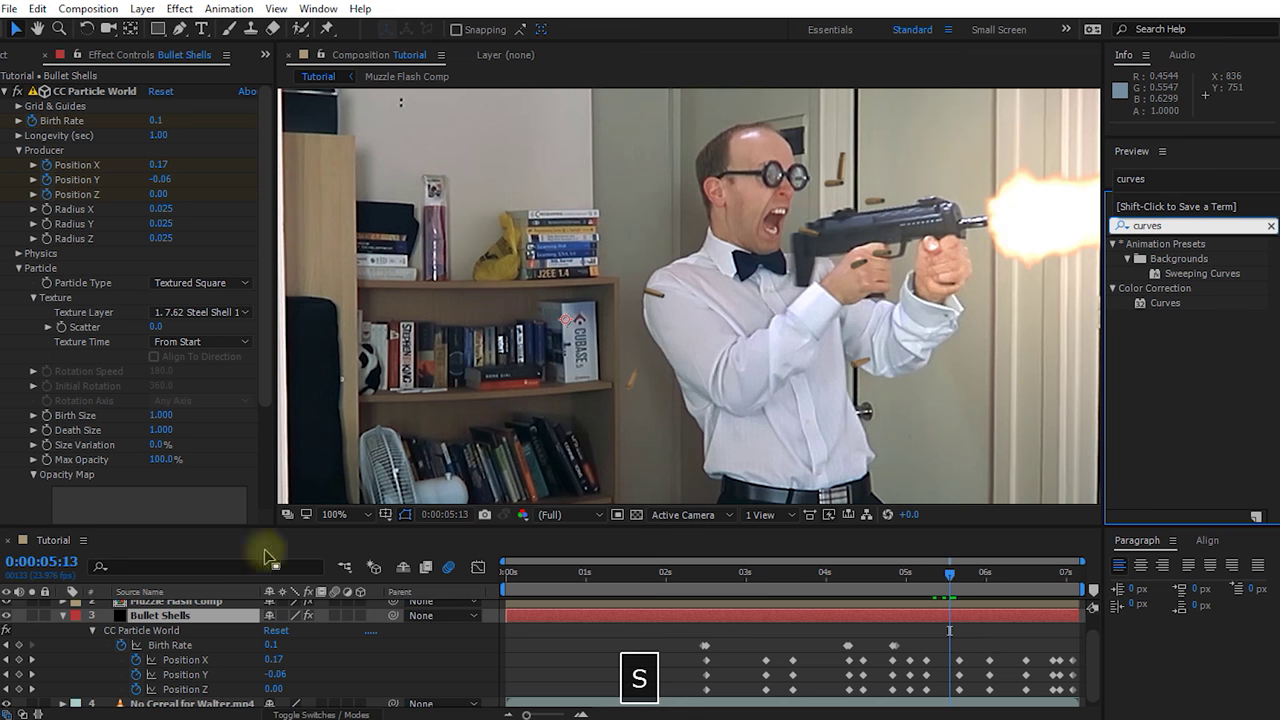
drag(1163, 303, 172, 636)
drag(236, 260, 200, 250)
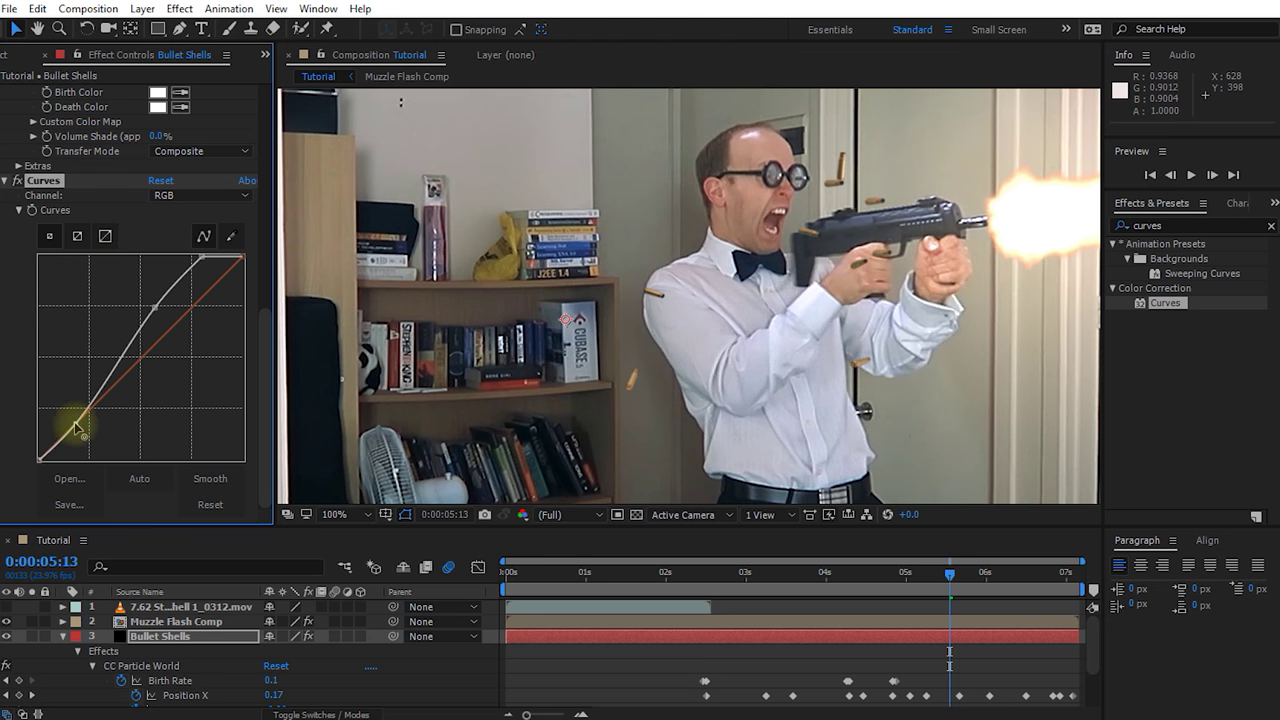
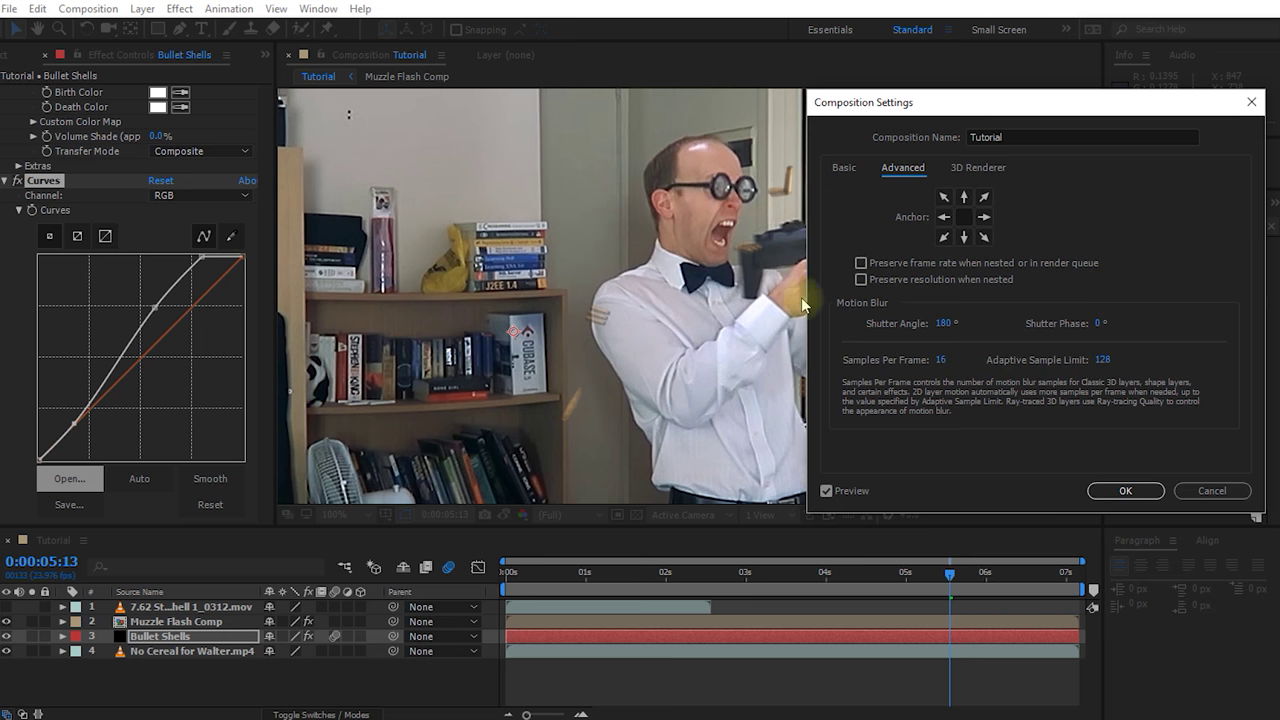
Try composition motion blur settings of 388° Shutter Angle, 64 Samples Per Frame and a 256 Adaptive Sample Limit, and discard them.
drag(942, 324, 612, 344)
drag(940, 324, 980, 384)
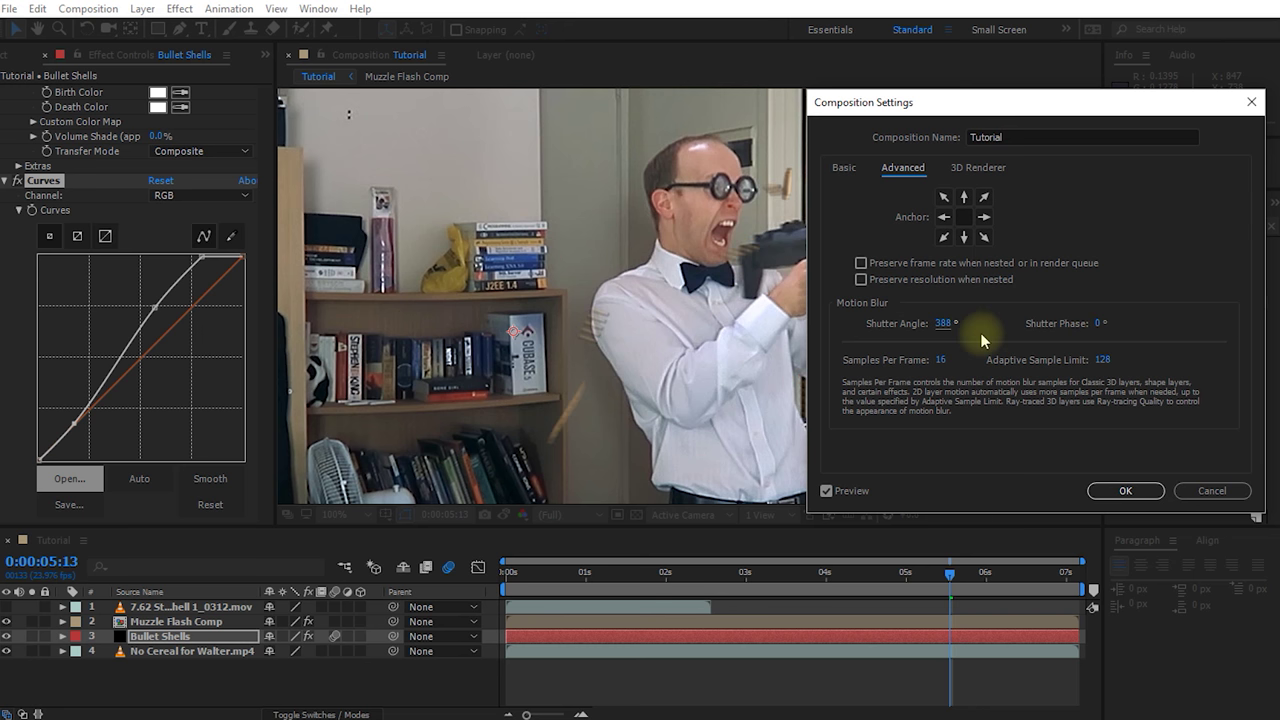
click(942, 361)
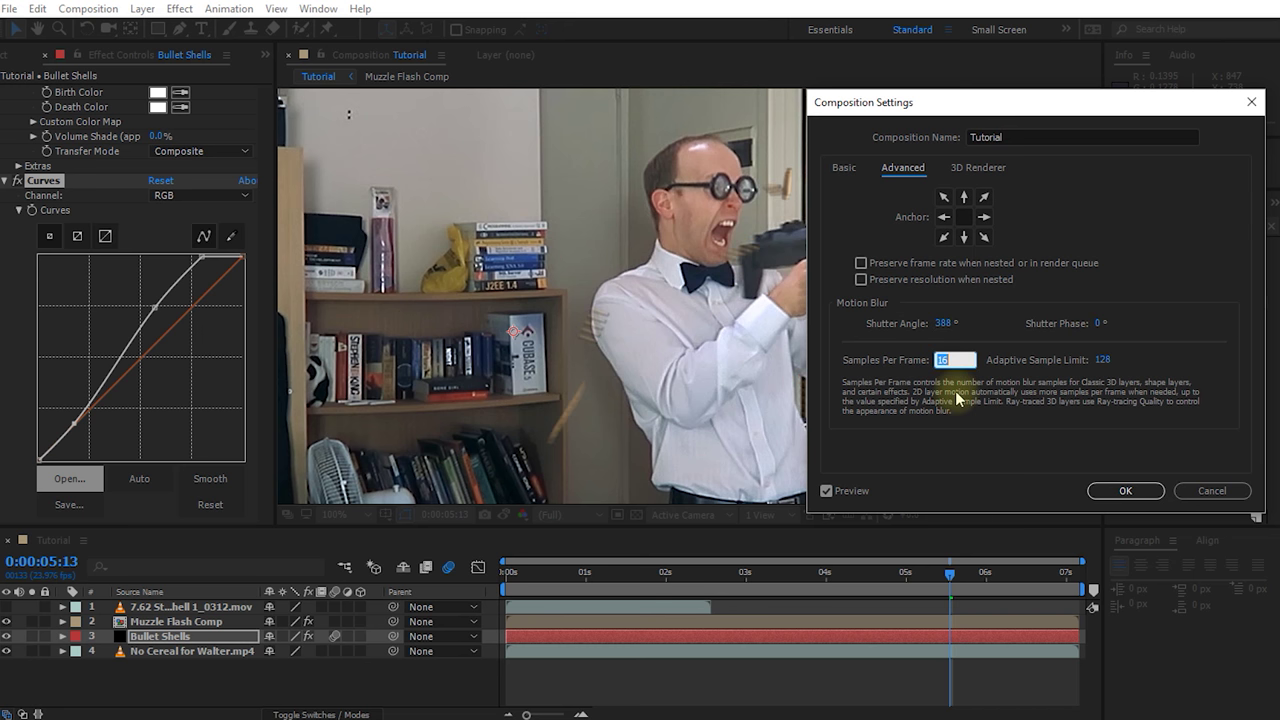
text(64)
click(1102, 360)
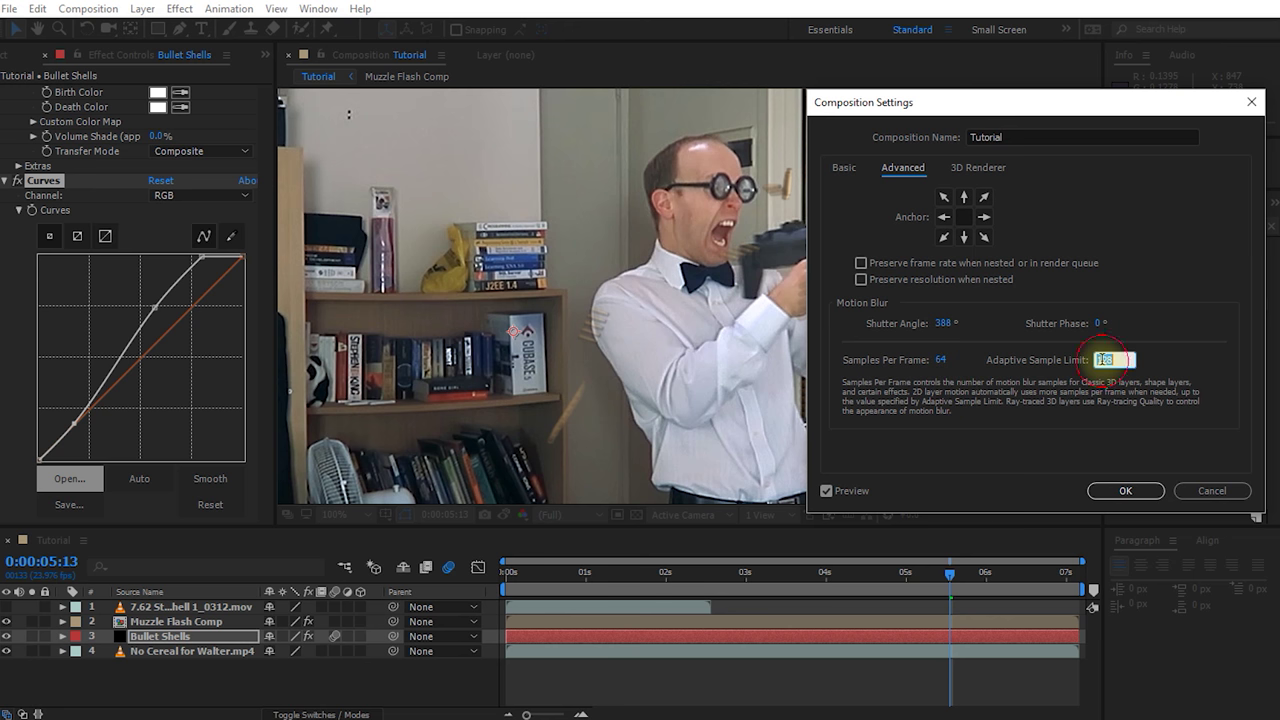
text(256)
click(1032, 382)
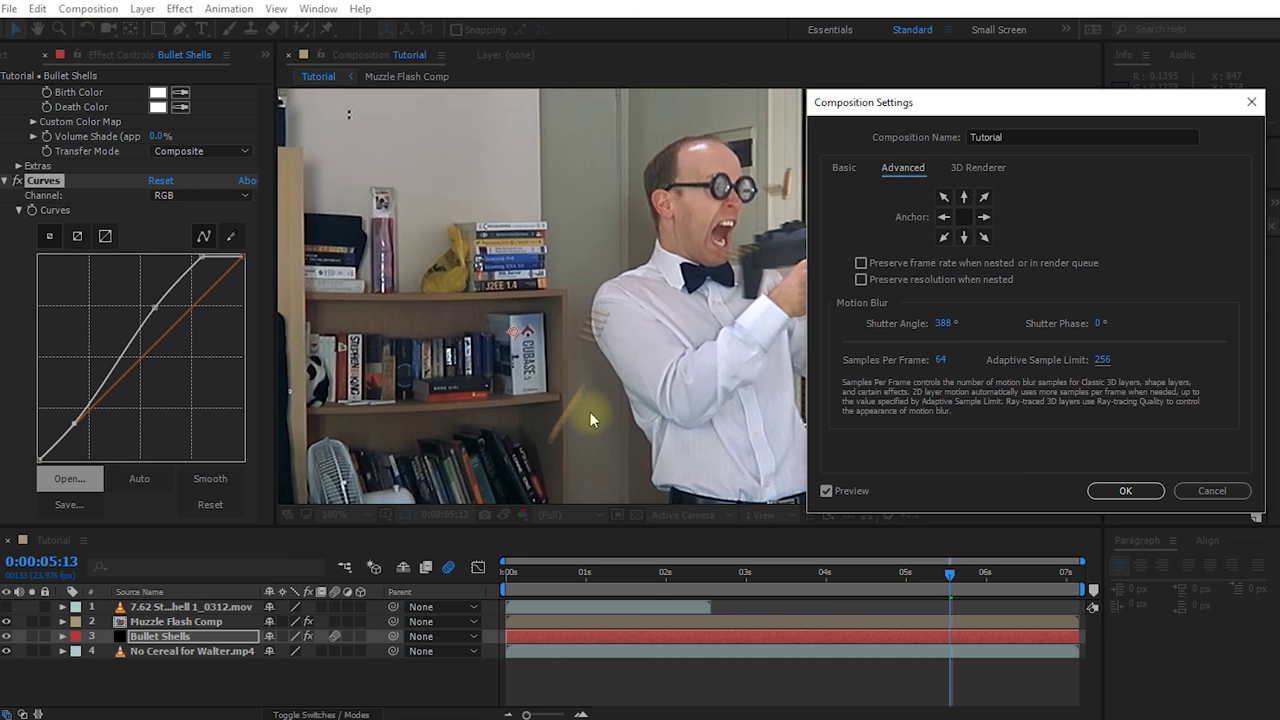
click(1219, 490)
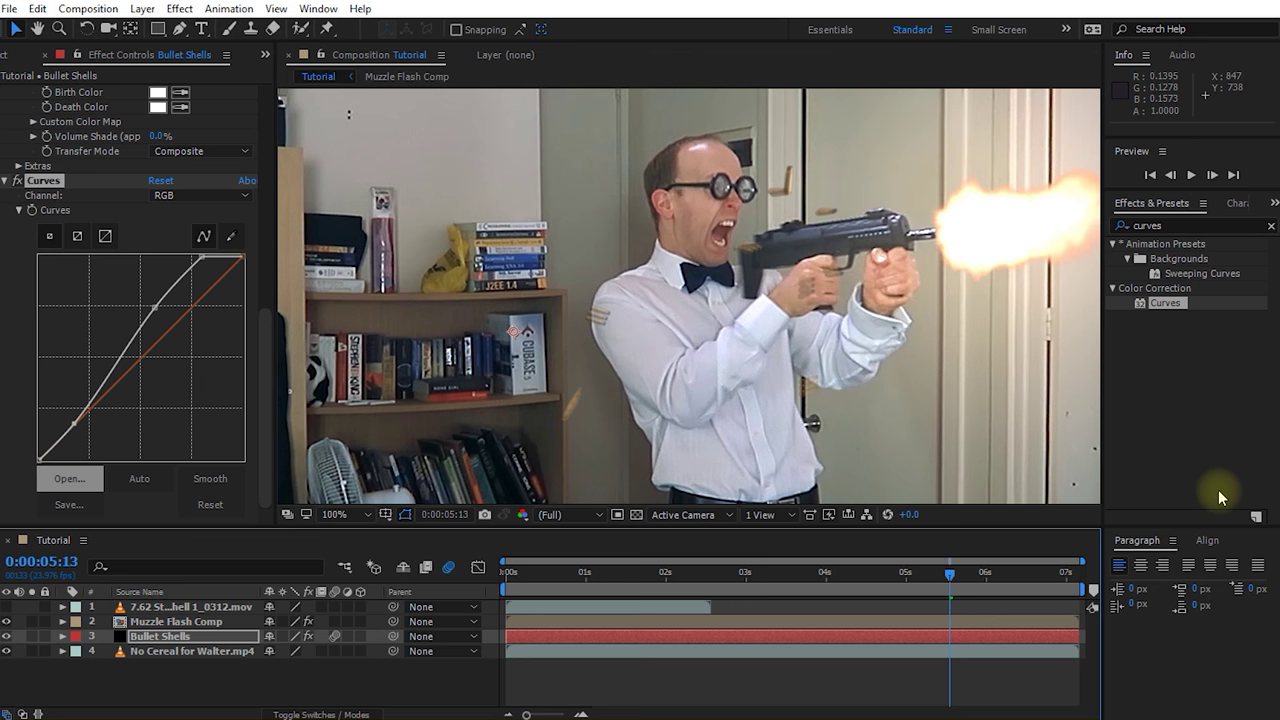
Turn off motion blur for the Bullet Shells layer and apply the CC Force Motion Blur effect to it instead.
click(449, 567)
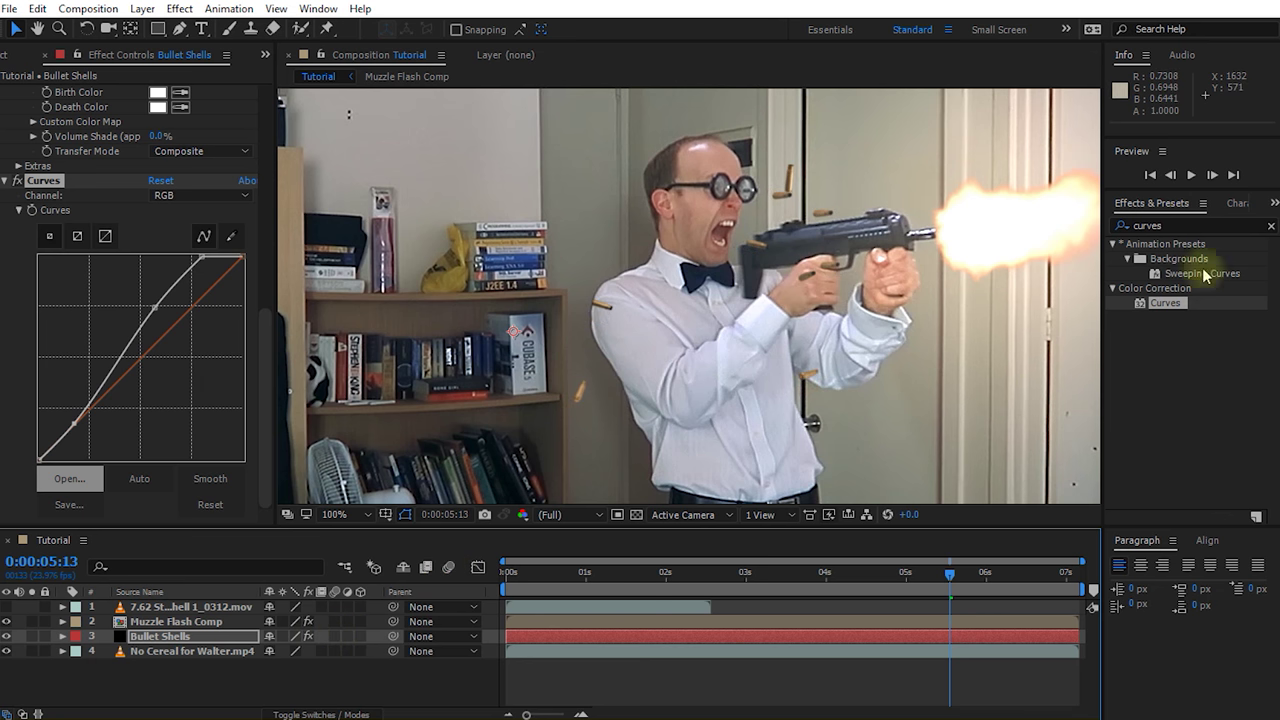
click(1175, 225)
text(cc forc)
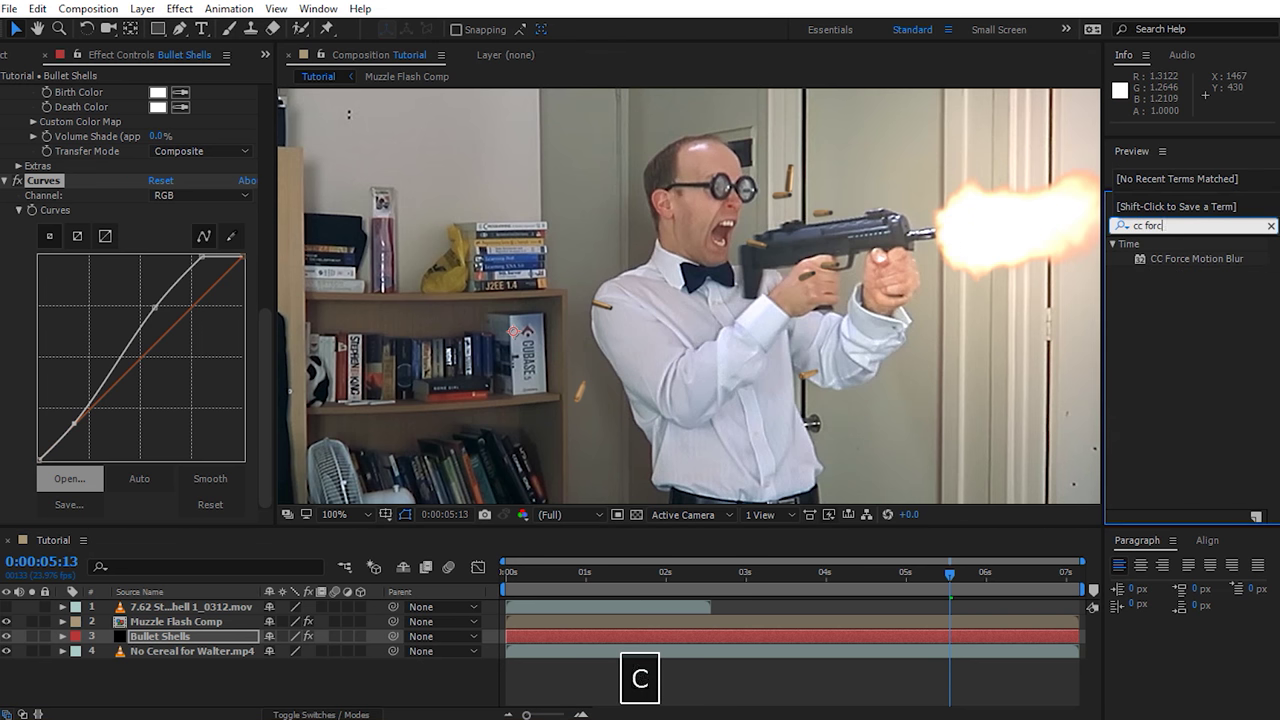
drag(1190, 262, 192, 640)
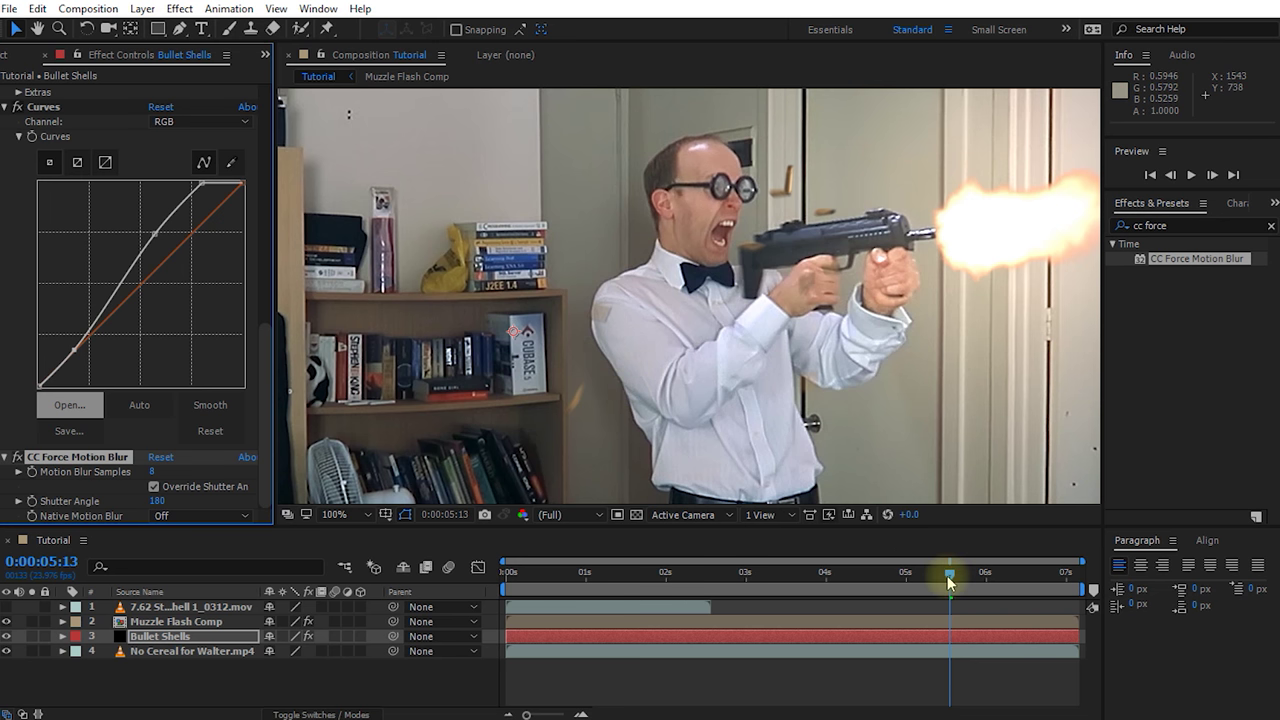
Check the motion-blurred shells between 0:00:05:08 and 0:00:05:18, and turn off the CC Force Motion Blur effect.
drag(948, 583, 933, 578)
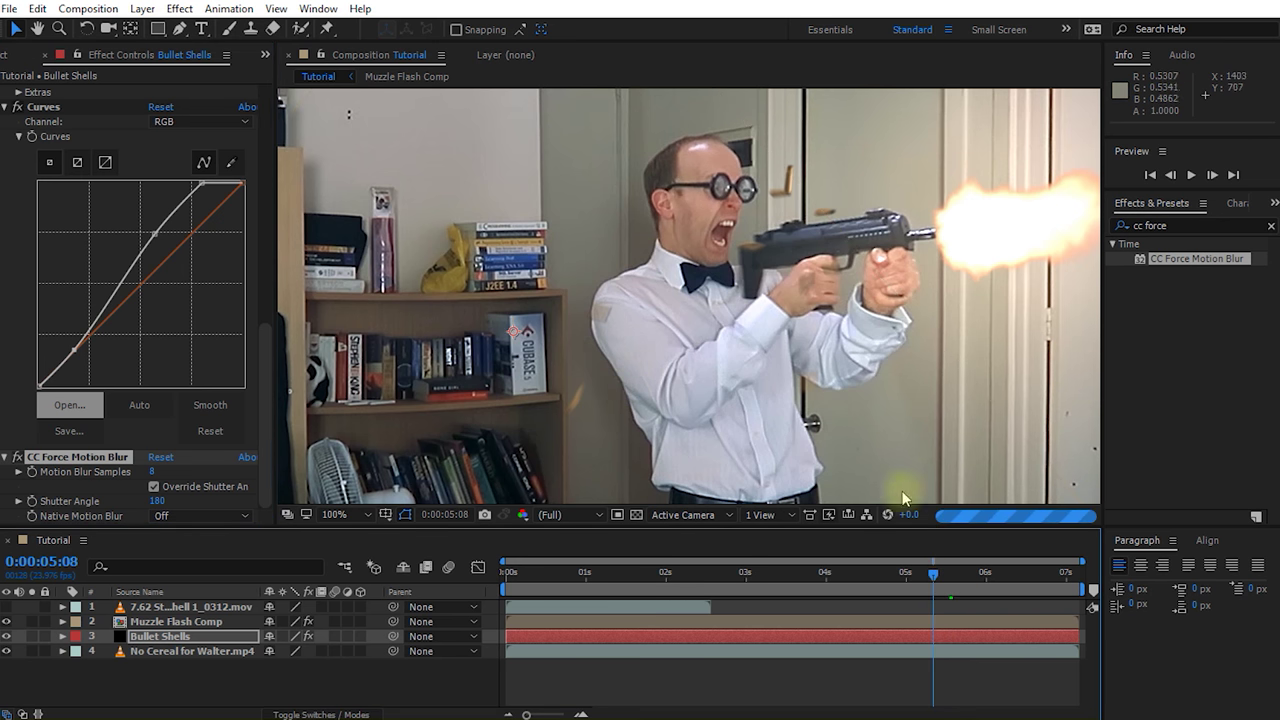
click(917, 571)
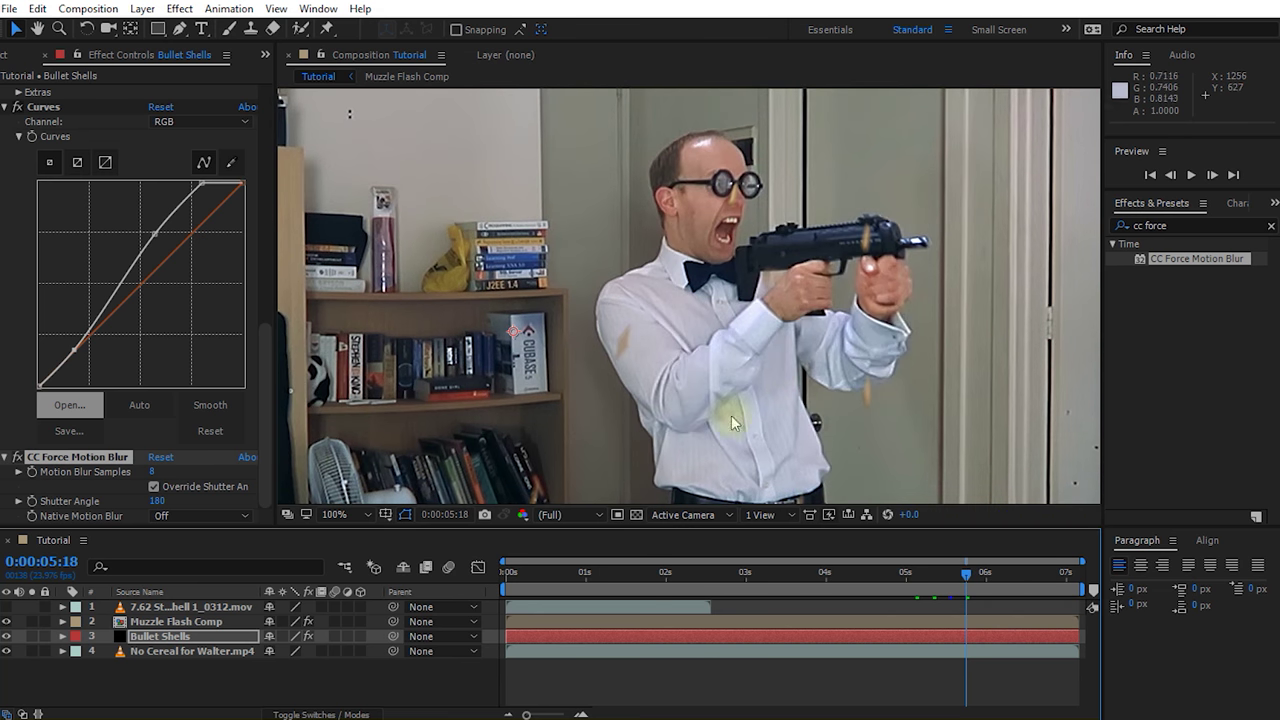
click(18, 459)
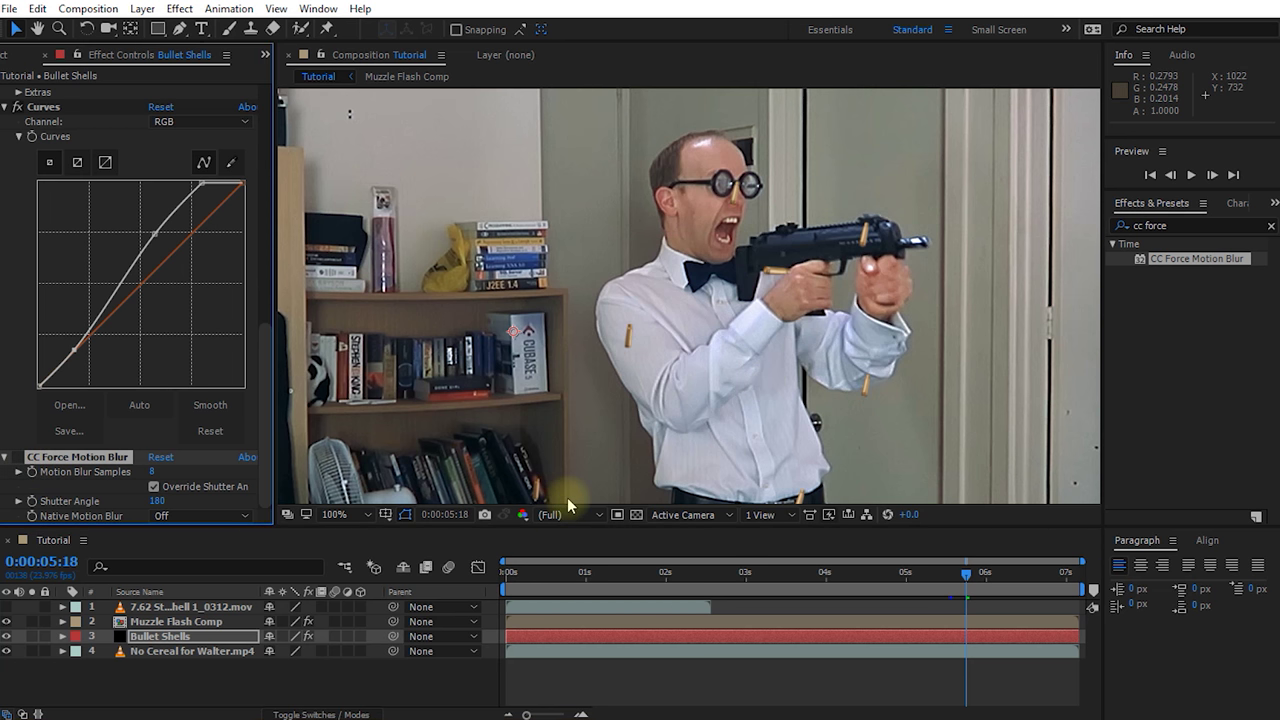
Fit the whole composition in the viewer and preview the shells from 0:00:00:00.
key(alt+slash)
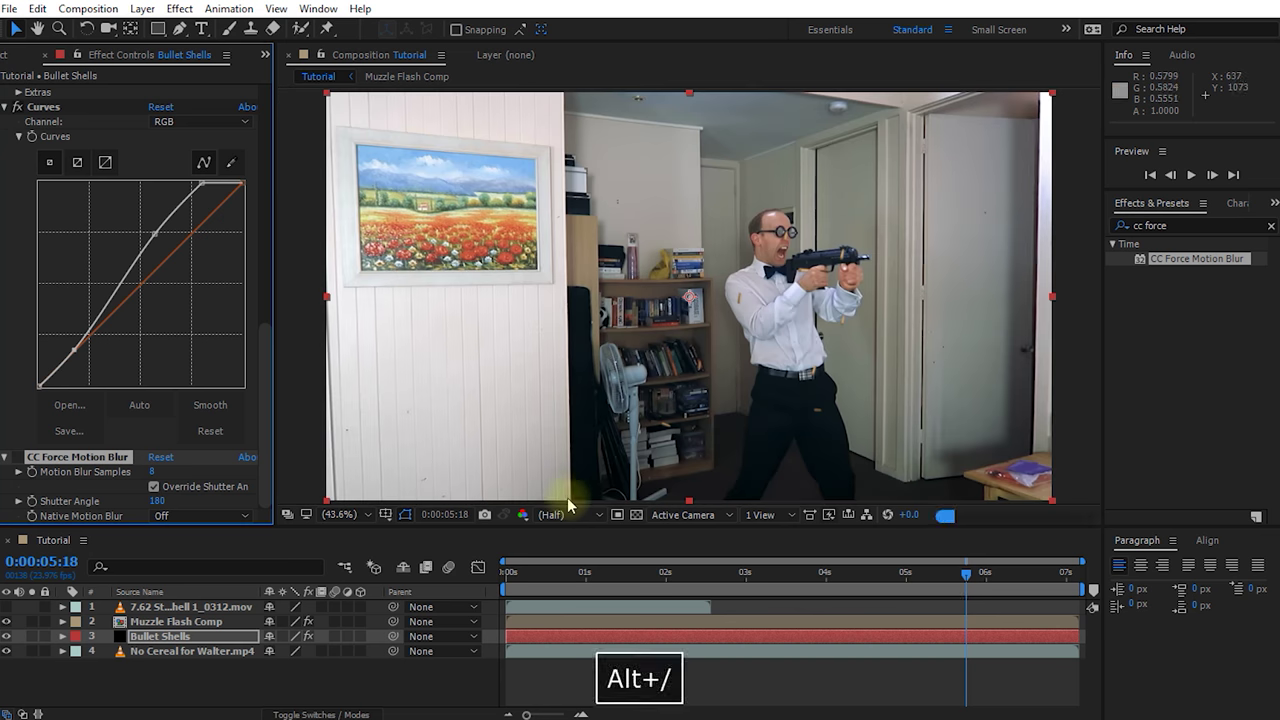
drag(965, 576, 772, 580)
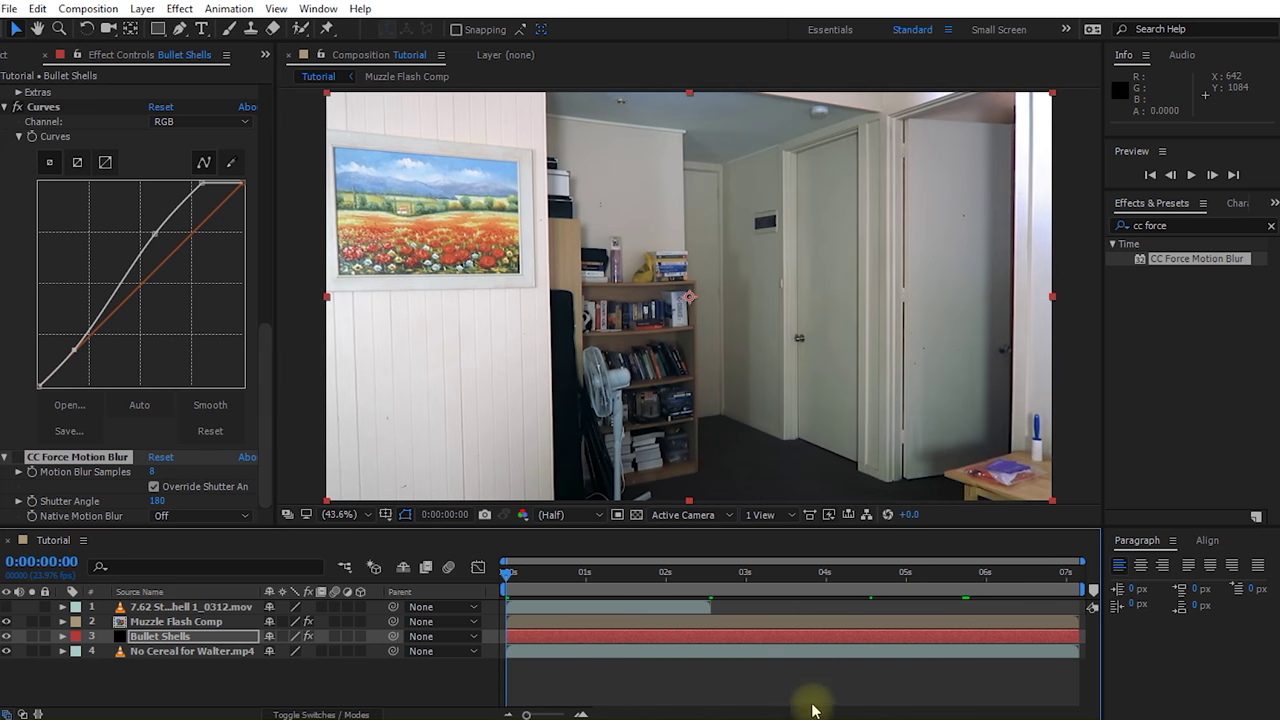
key(space)
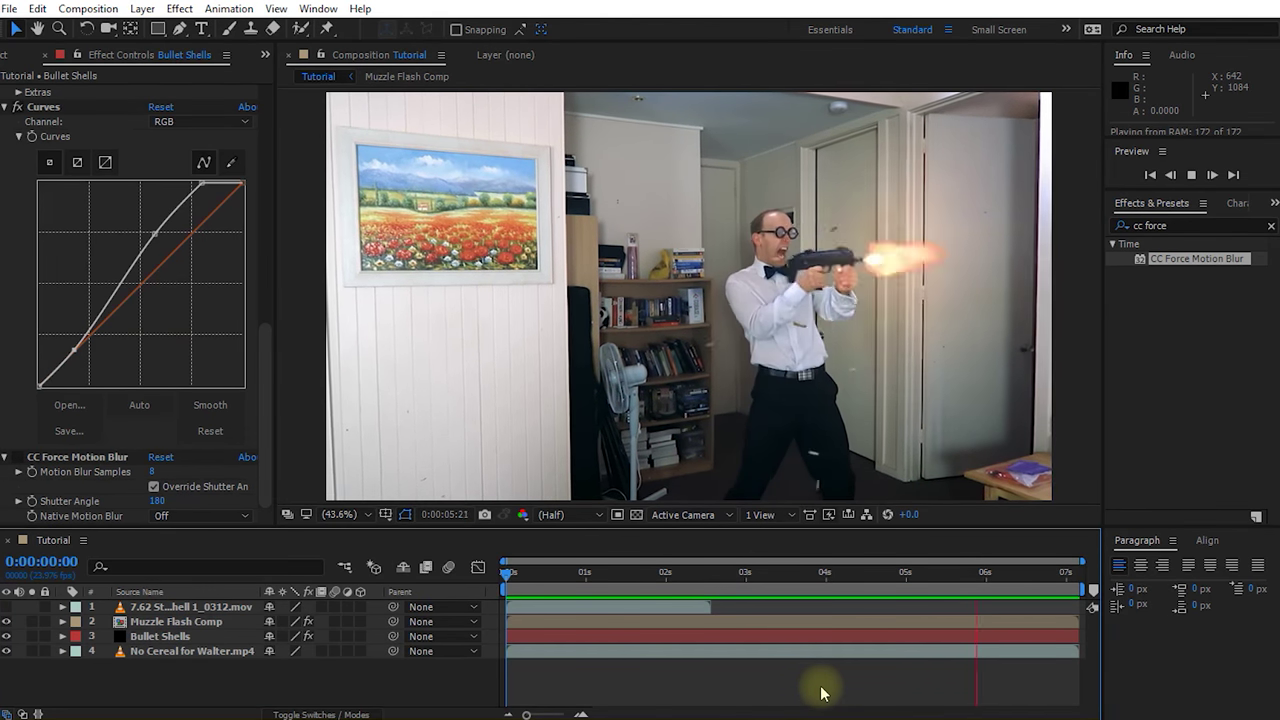
key(space)
Set the Bullet Shells producer's Radius X, Radius Y and Radius Z to 0 in CC Particle World.
drag(1049, 588, 789, 625)
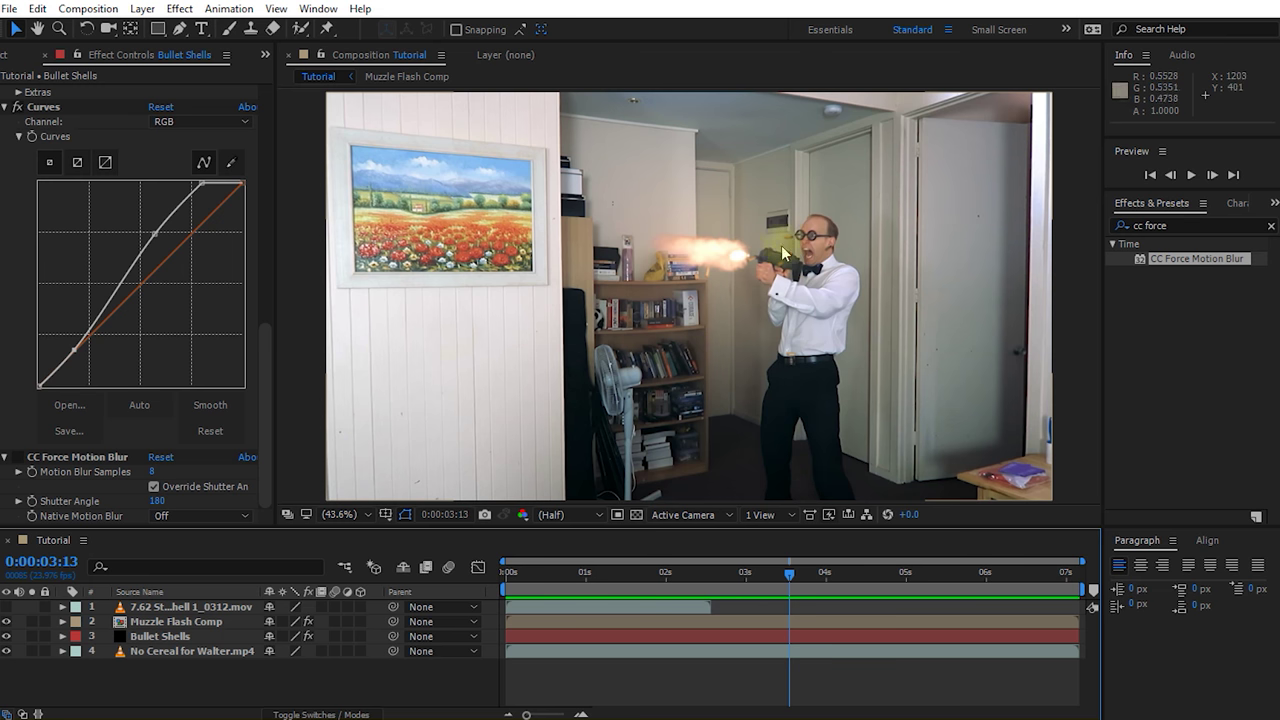
click(158, 636)
drag(264, 443, 270, 177)
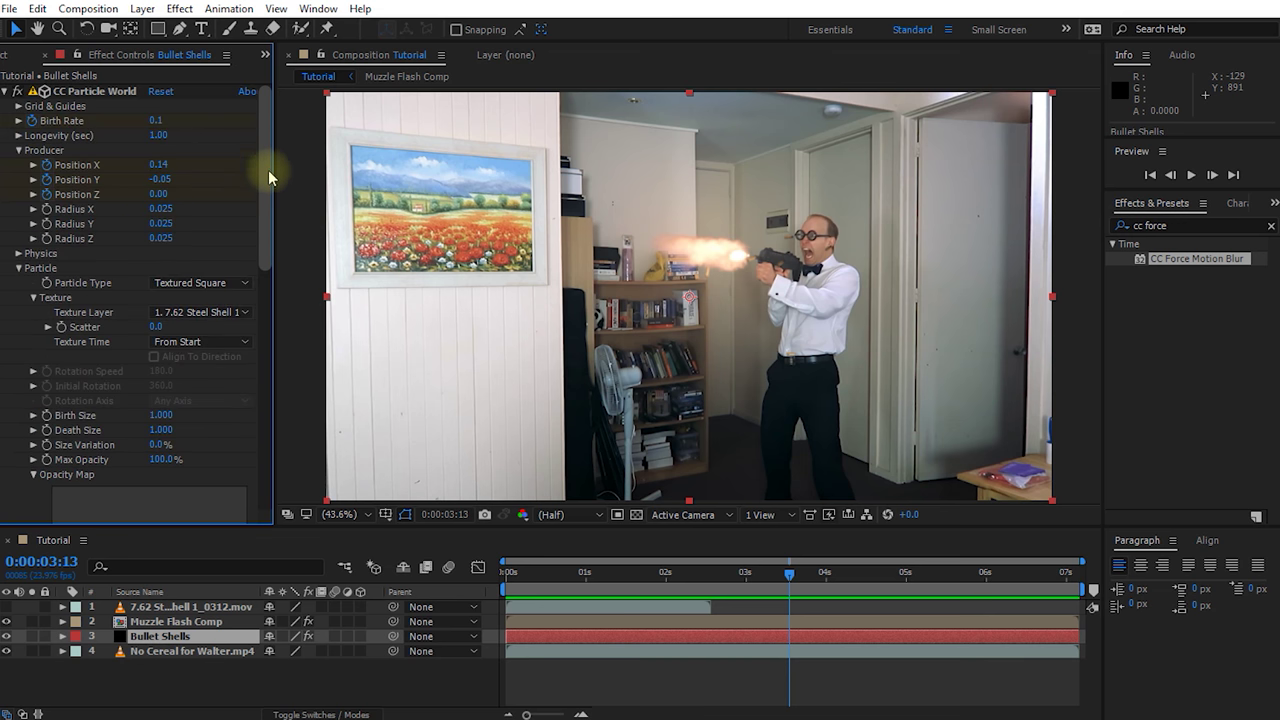
click(92, 91)
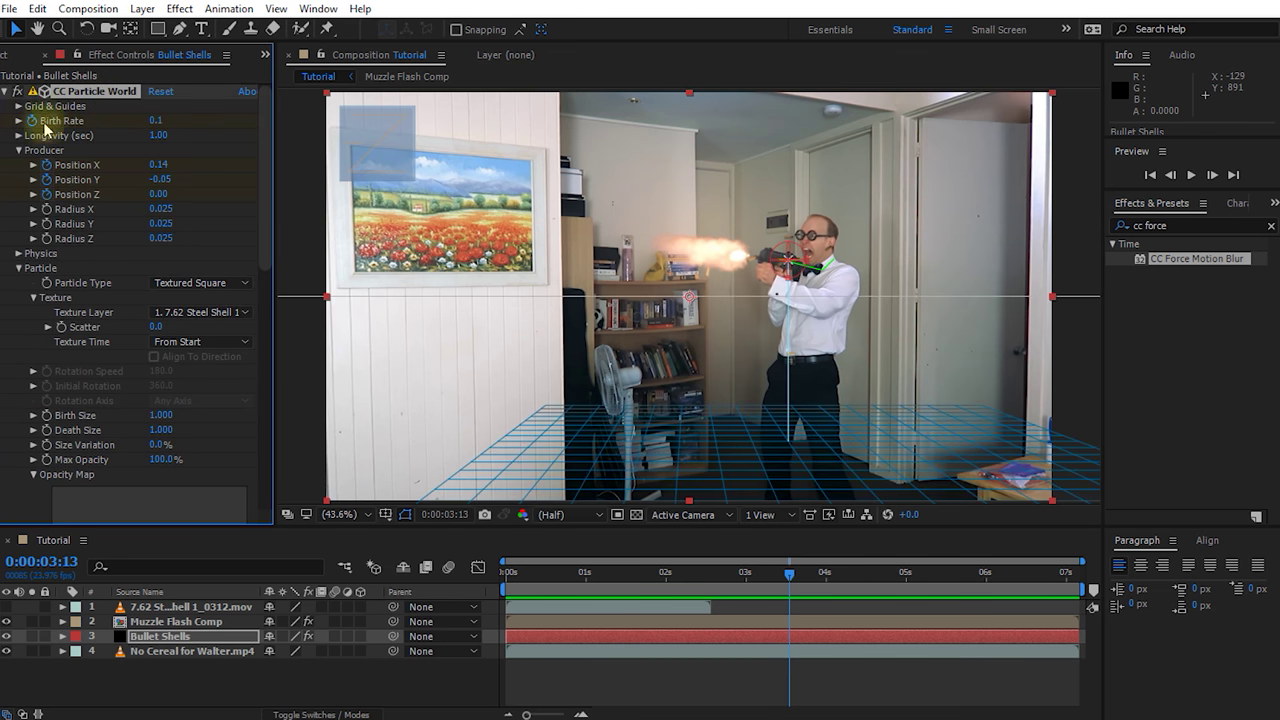
click(160, 209)
text(0)
click(160, 223)
text(00)
click(160, 238)
text(0)
click(186, 229)
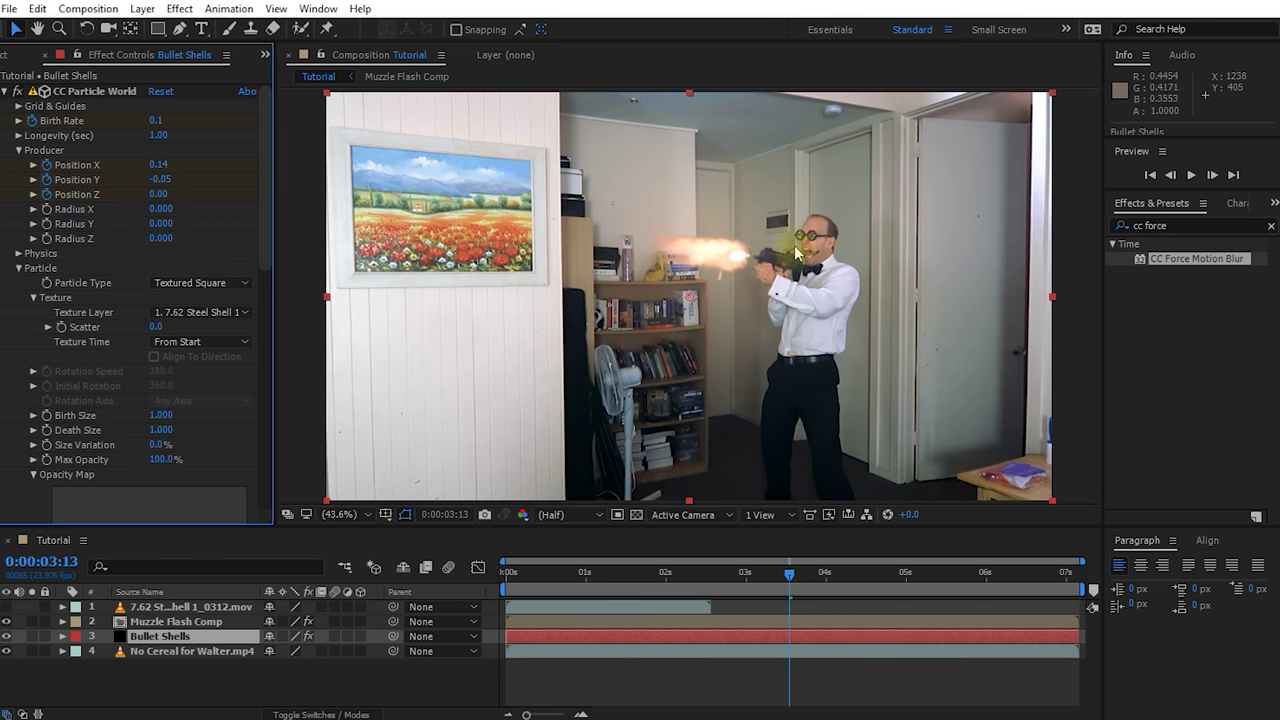
Reveal the CC Particle World physics settings and examine the shells' ejection paths between 0:00:03:04 and 0:00:05:04.
click(95, 91)
drag(790, 578, 851, 606)
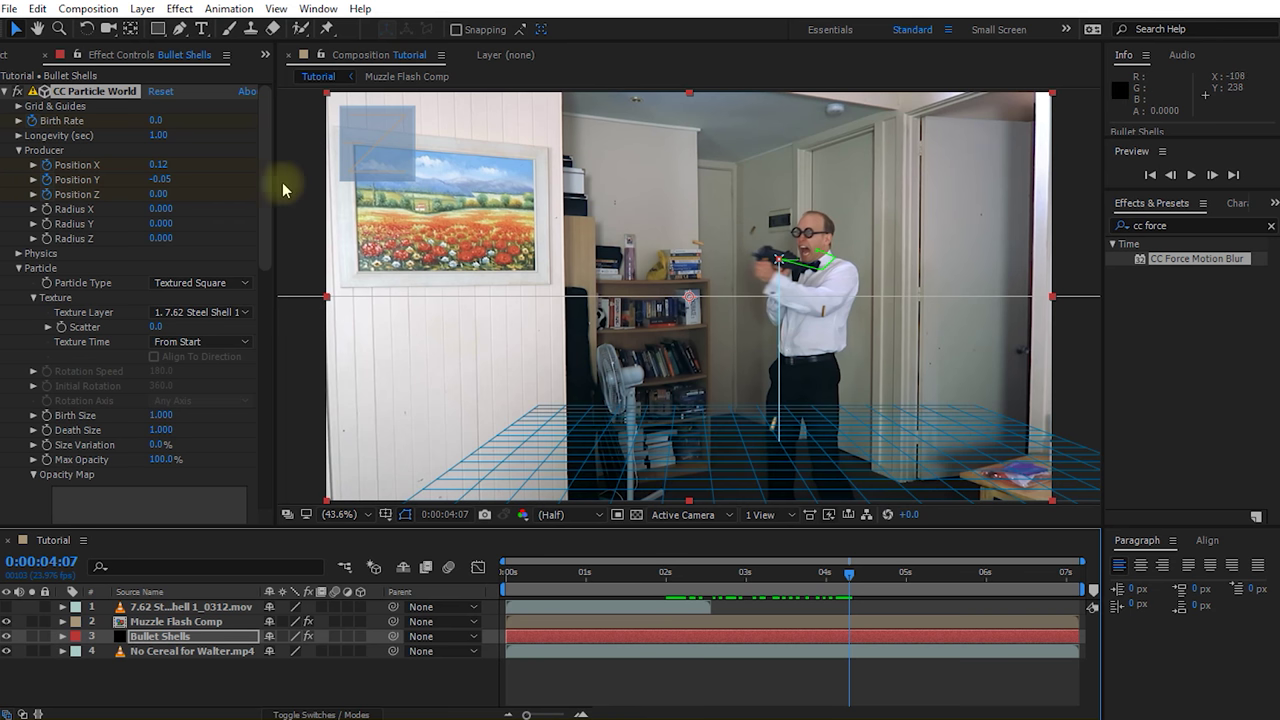
click(19, 254)
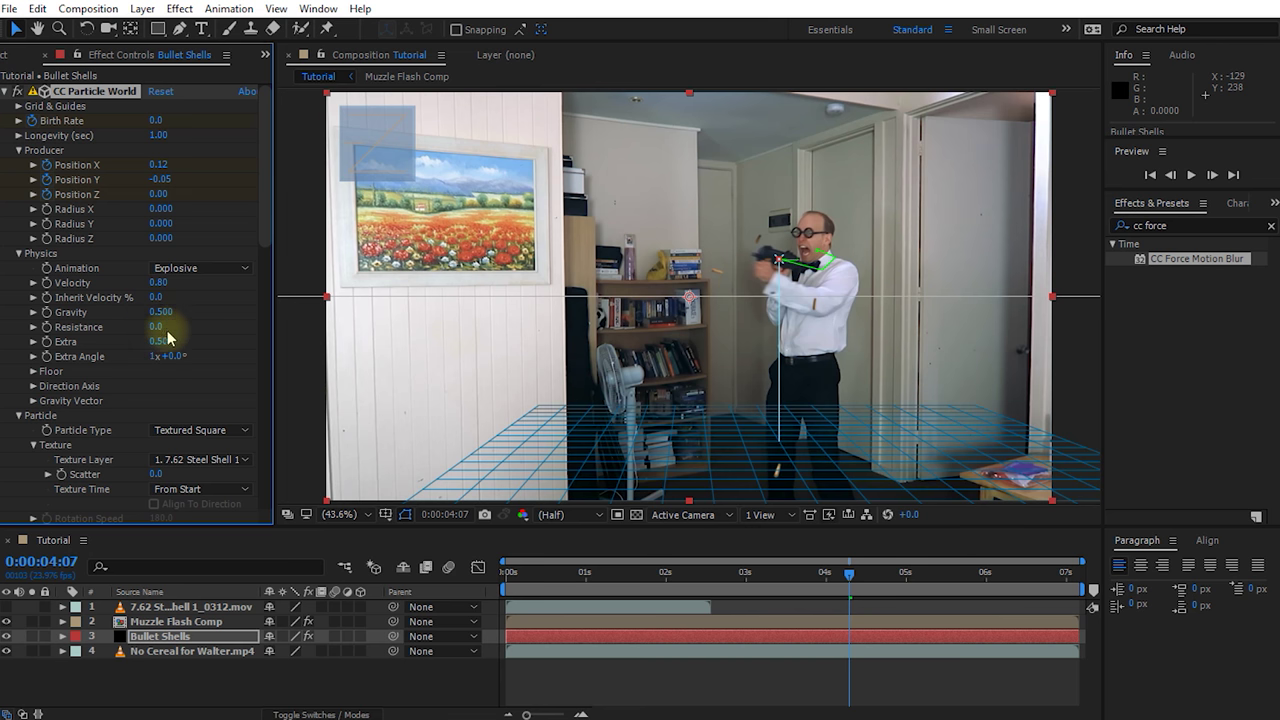
drag(851, 577, 806, 579)
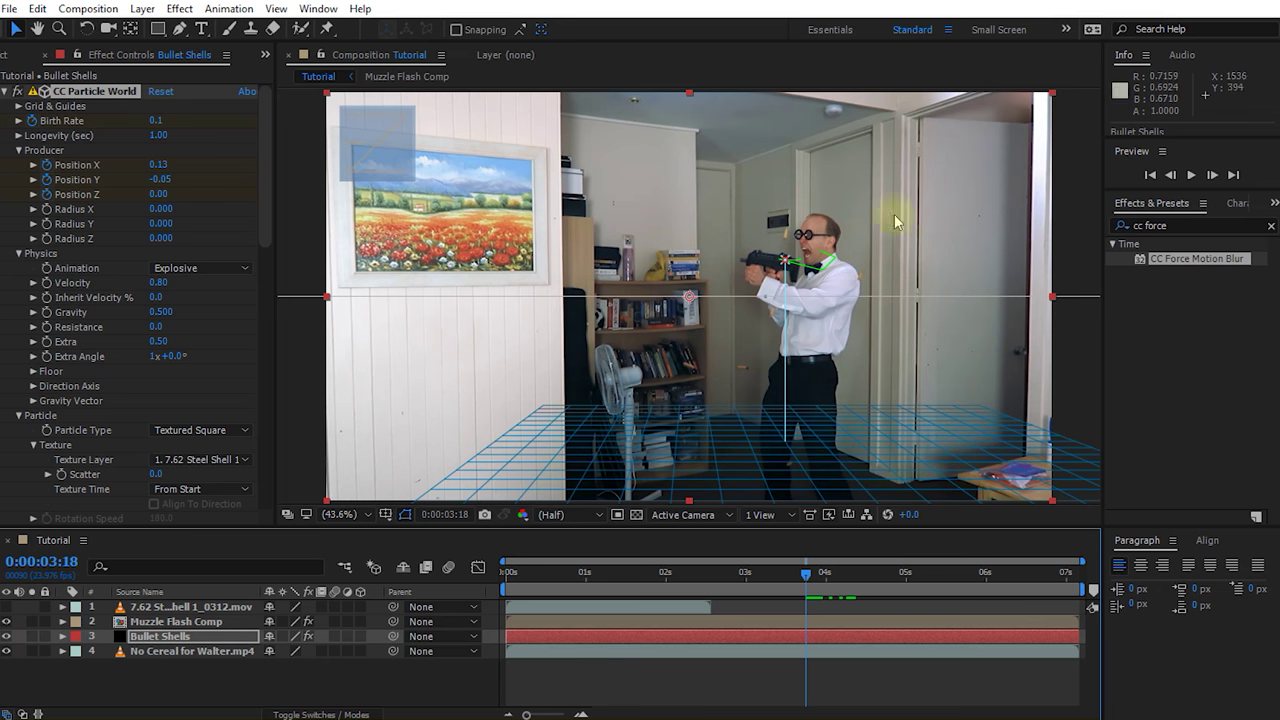
click(829, 576)
drag(832, 578, 723, 597)
click(744, 575)
key(space)
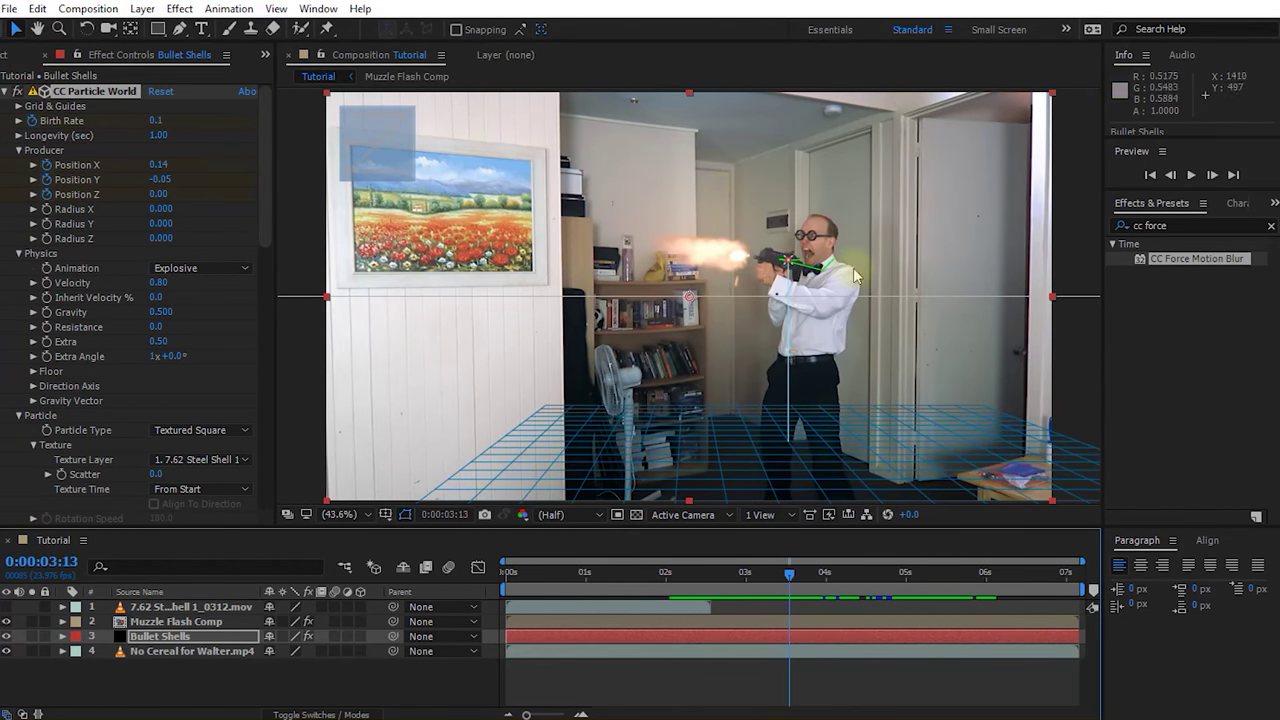
mouse_move(768, 574)
mouse_down()
mouse_move(808, 572)
mouse_move(680, 584)
mouse_move(760, 590)
mouse_up()
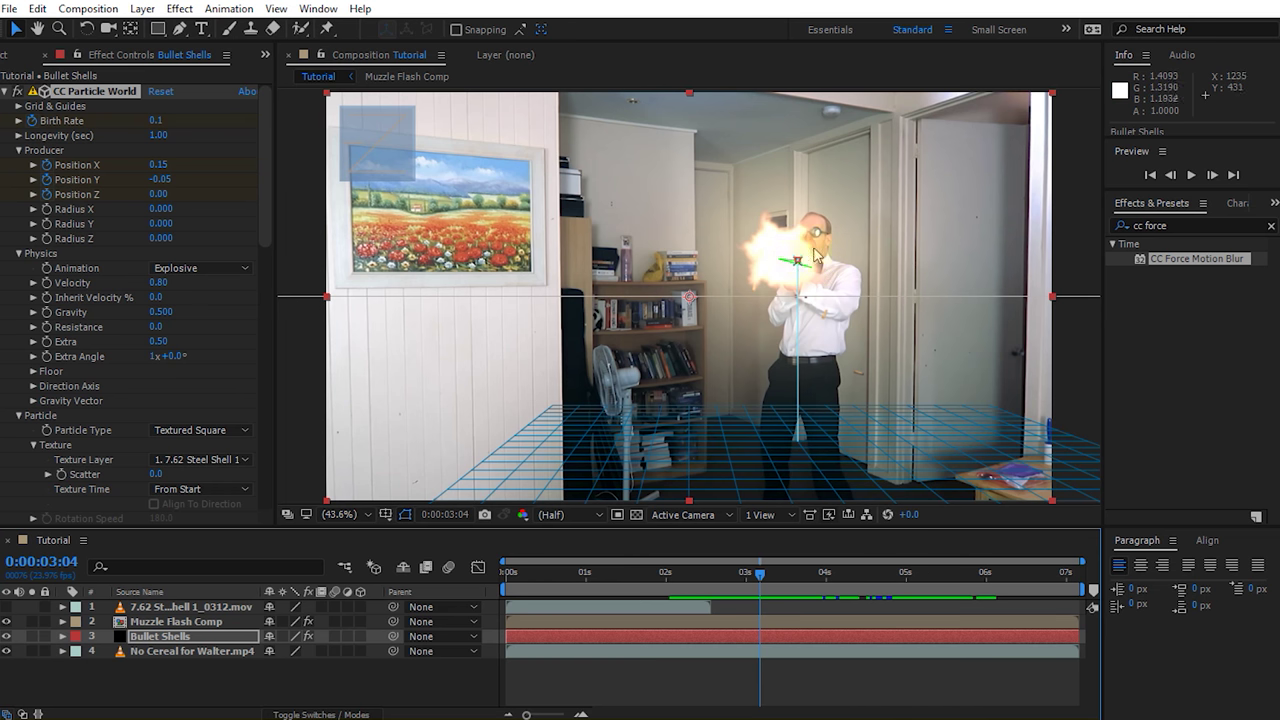
drag(758, 575, 919, 588)
drag(828, 262, 838, 258)
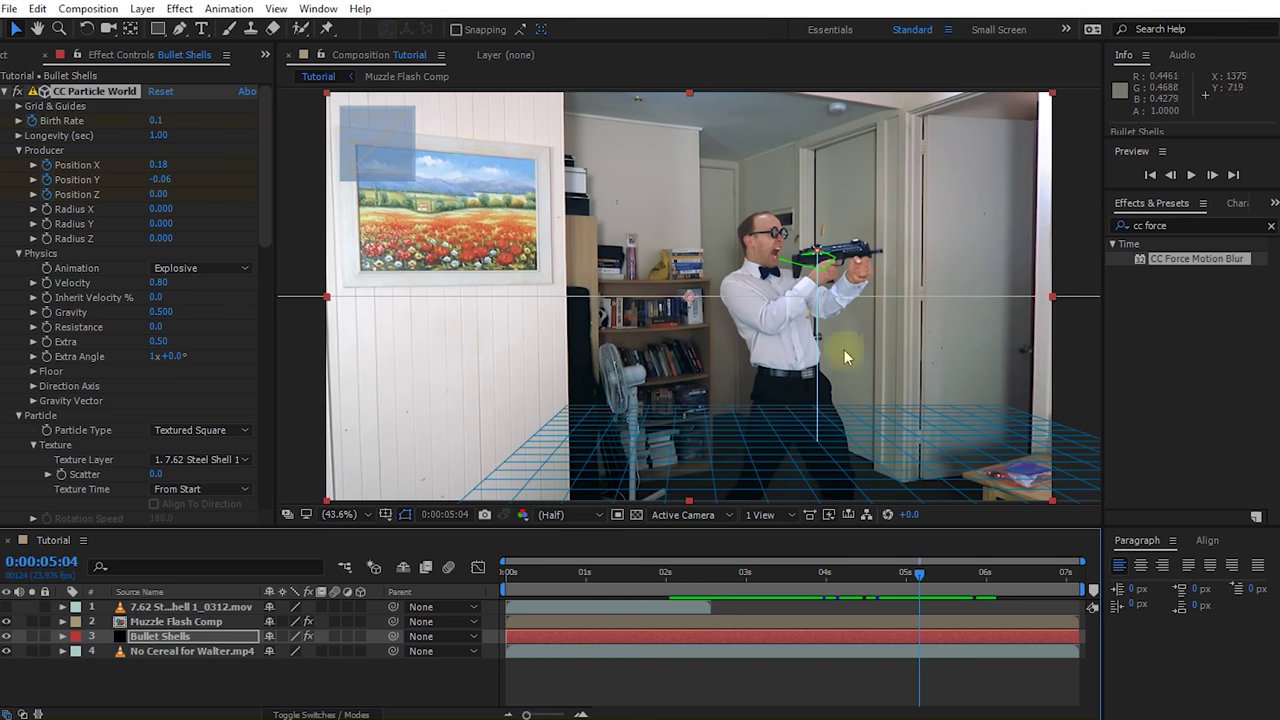
Change the particles' physics Animation to Cone Axis at 0:00:03:17 and check the shells up to 0:00:03:18.
drag(916, 578, 803, 604)
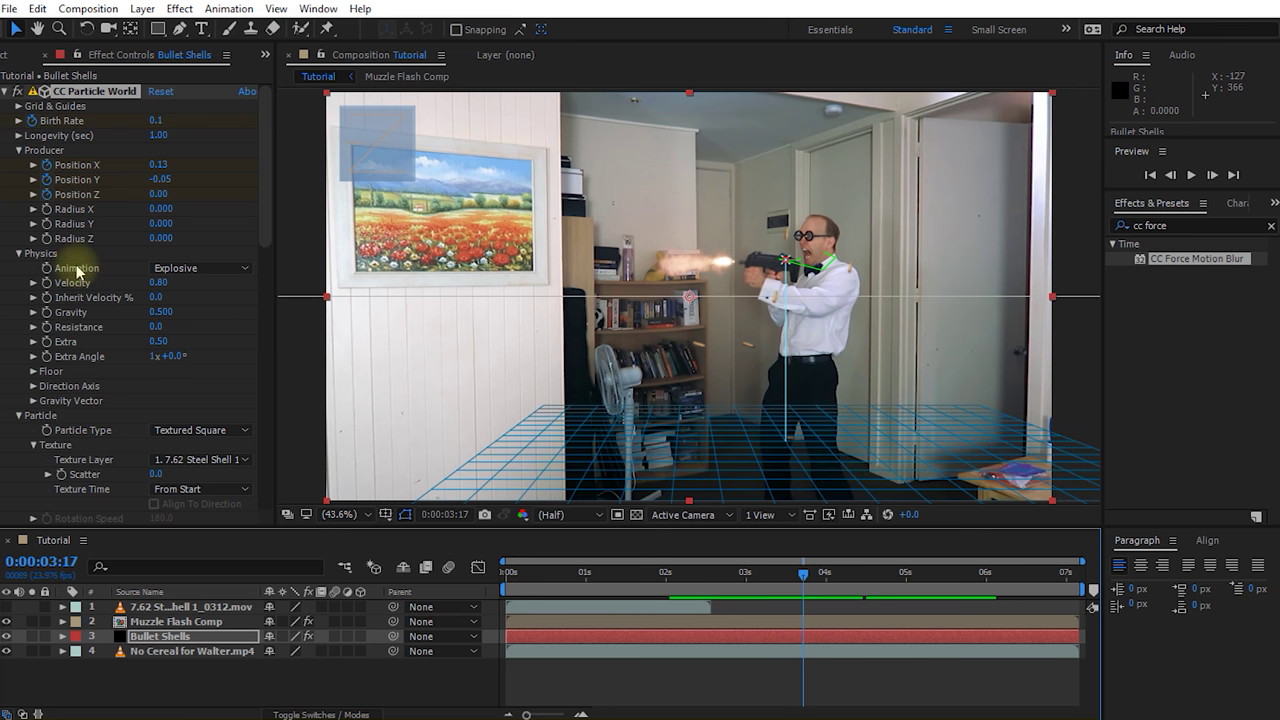
click(216, 268)
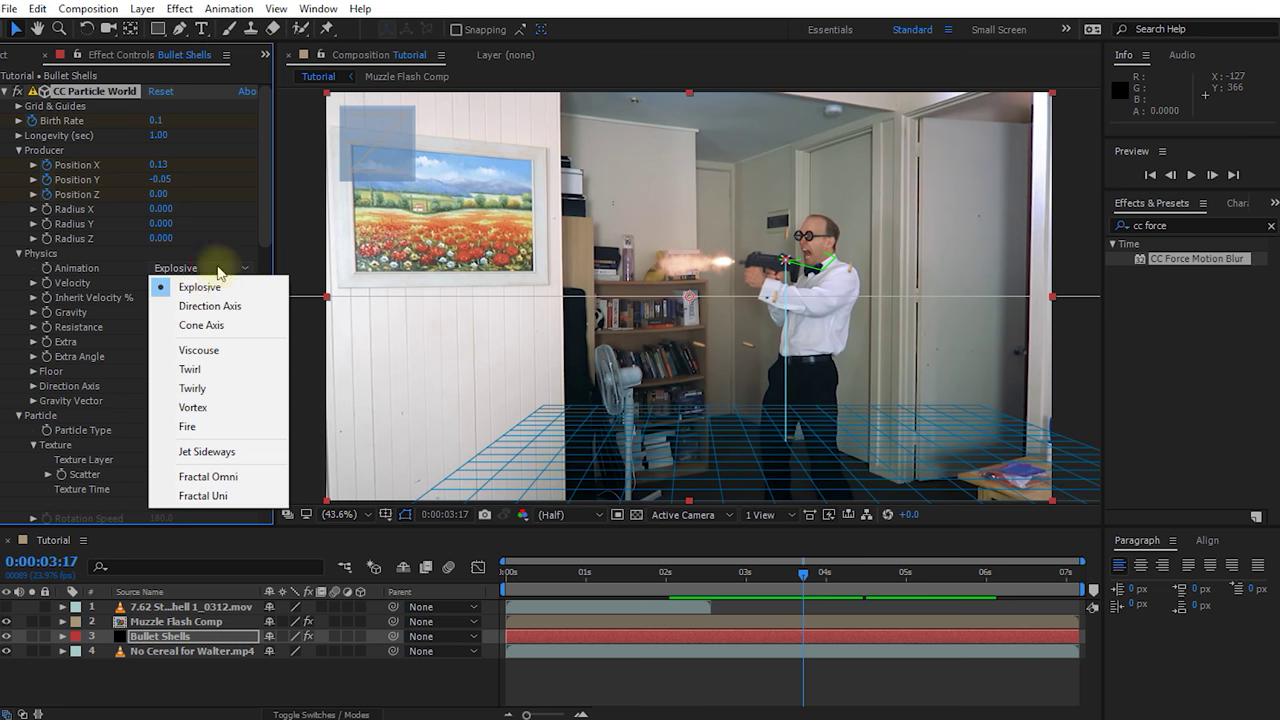
click(209, 330)
drag(800, 573, 766, 586)
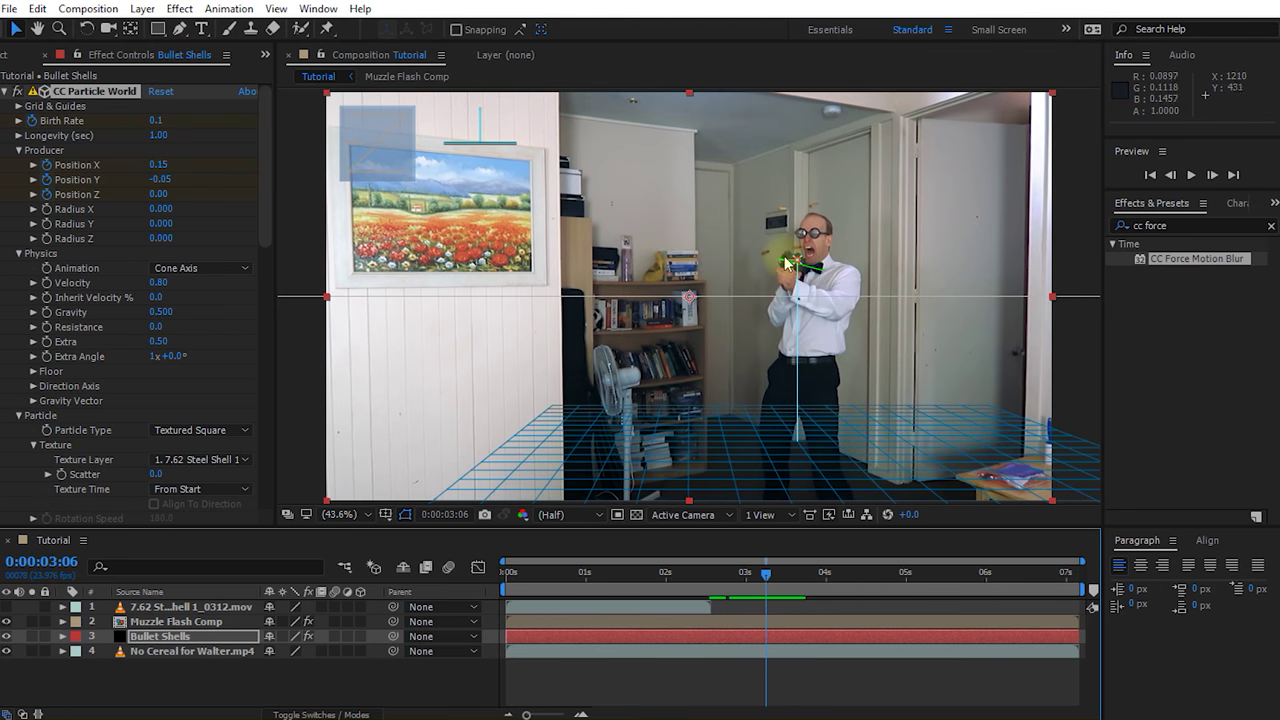
drag(768, 574, 810, 596)
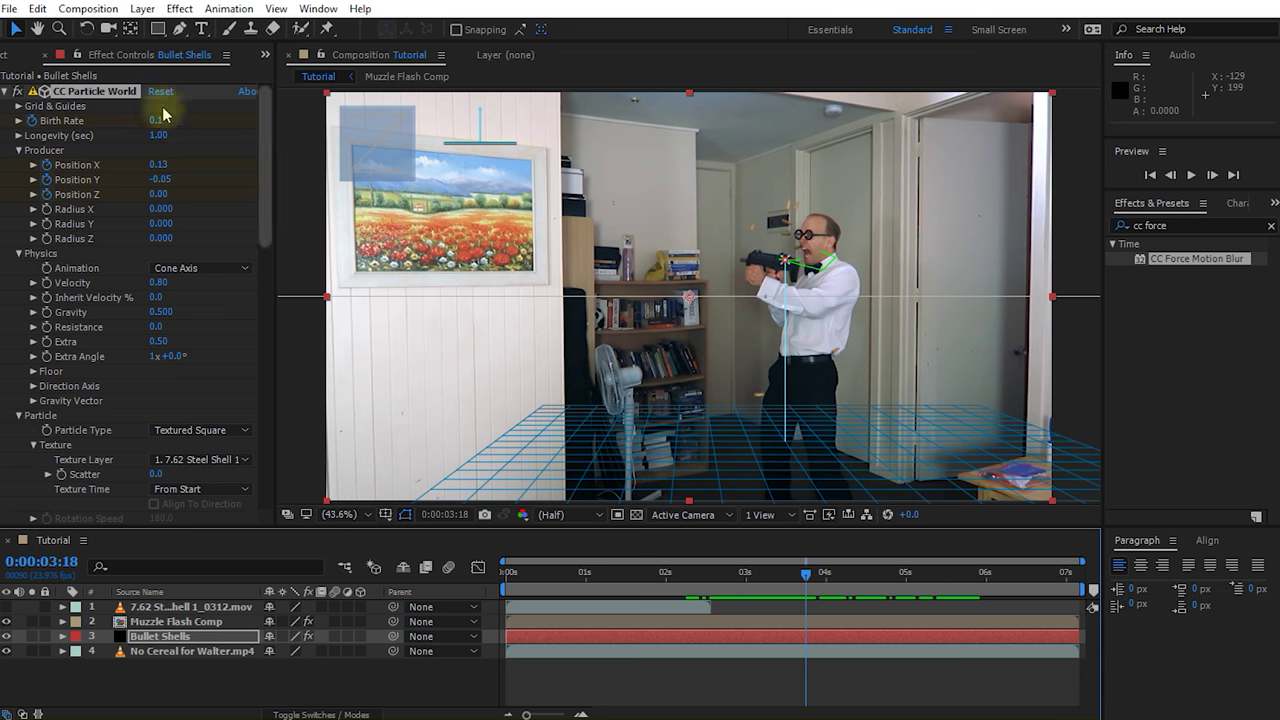
Set the particles' Direction Axis to 0.660 for Axis X and -0.550 for Axis Y.
click(93, 97)
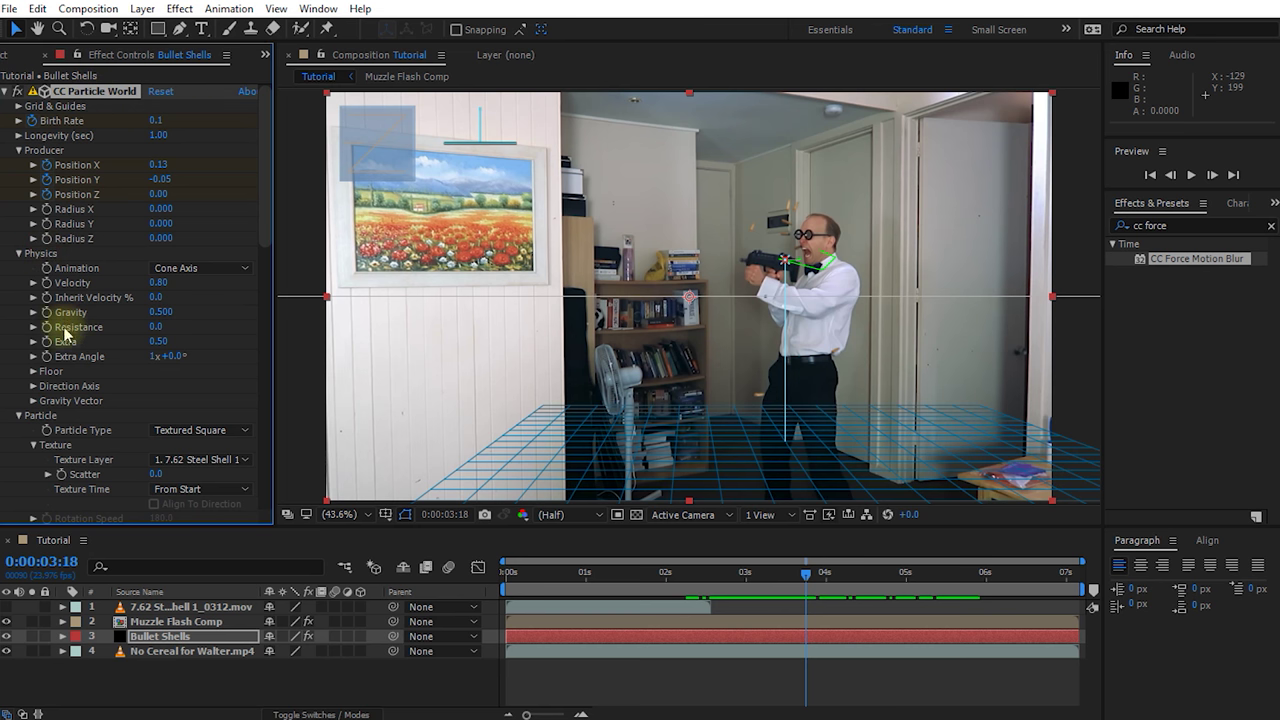
click(33, 386)
scroll(234, 380, down, 1)
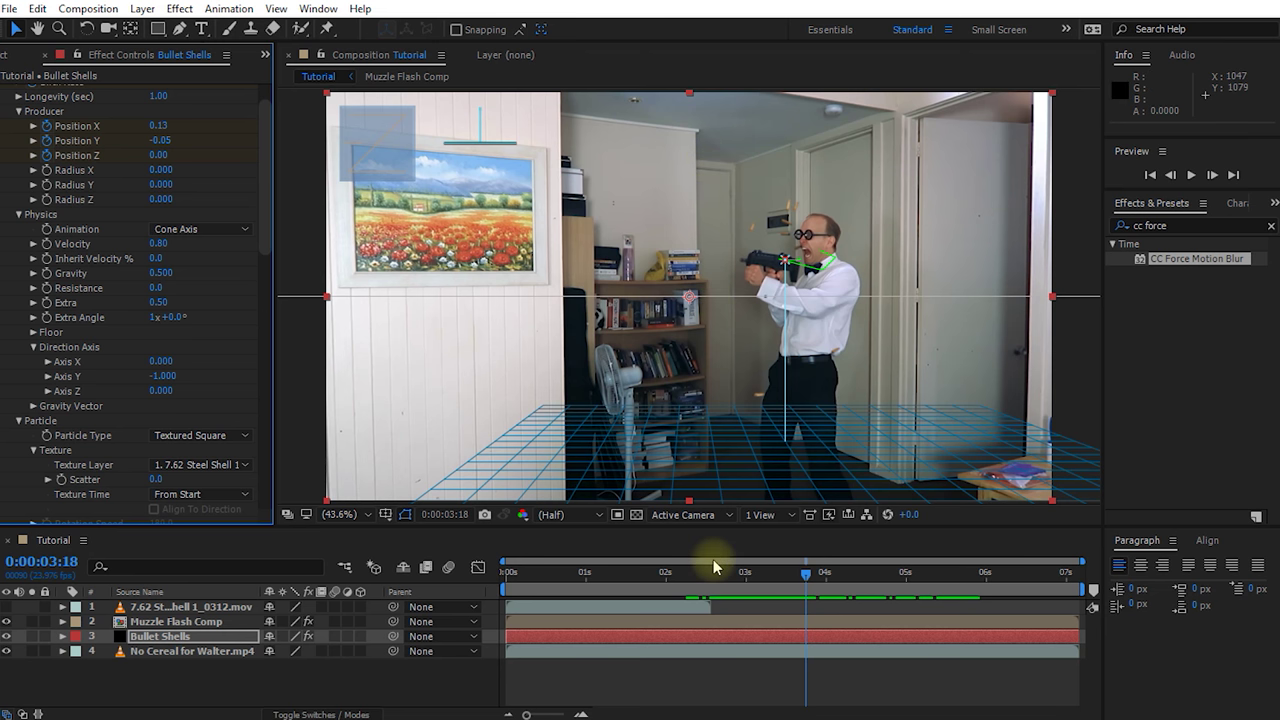
click(48, 361)
click(48, 399)
click(48, 437)
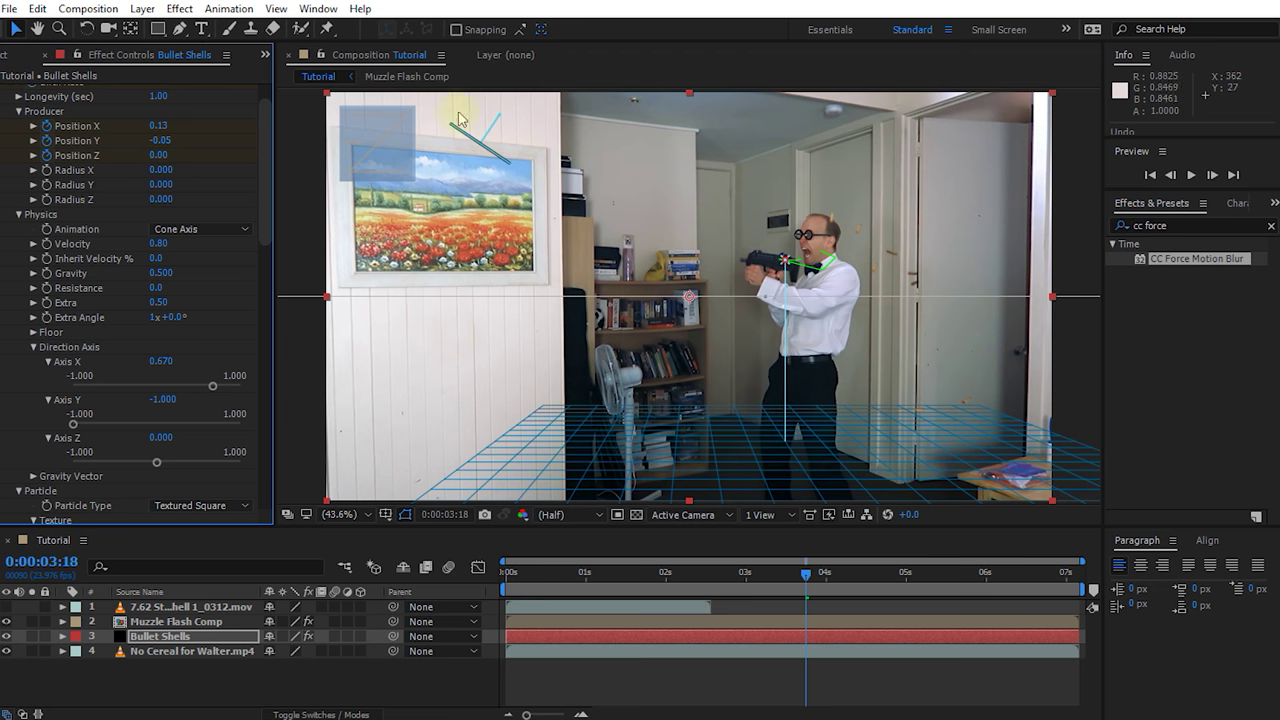
drag(210, 385, 152, 385)
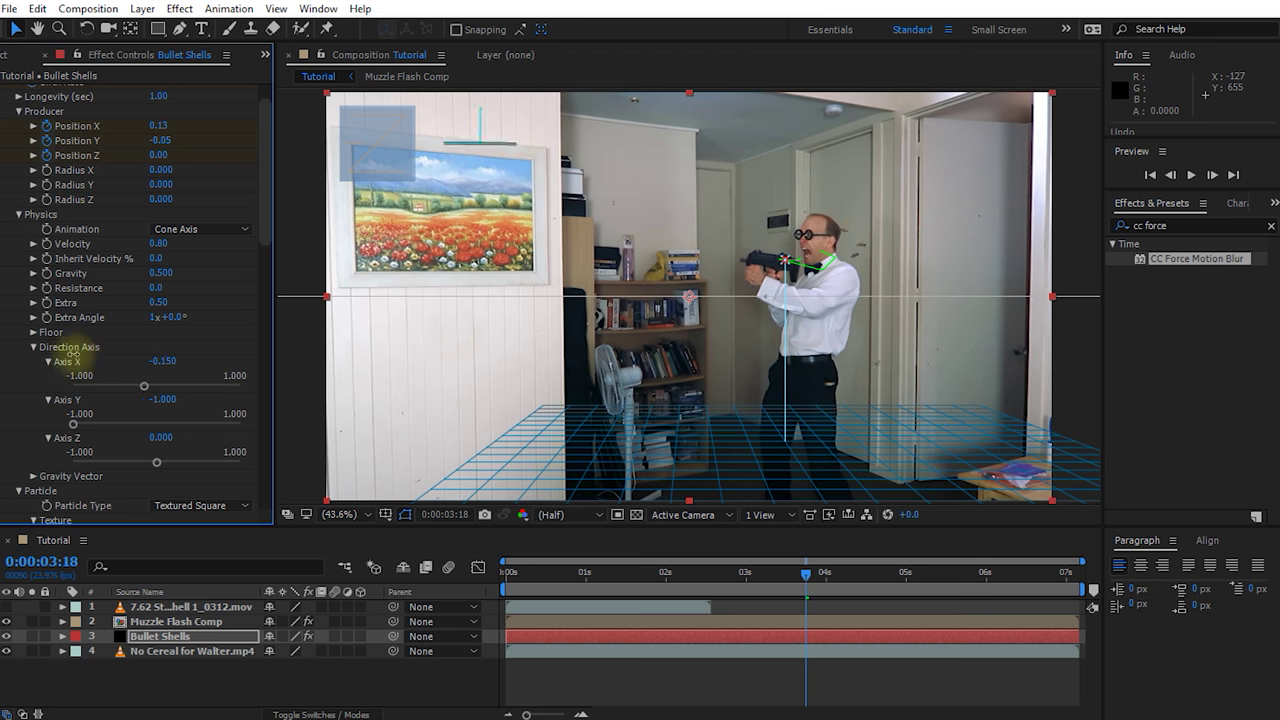
drag(98, 349, 155, 358)
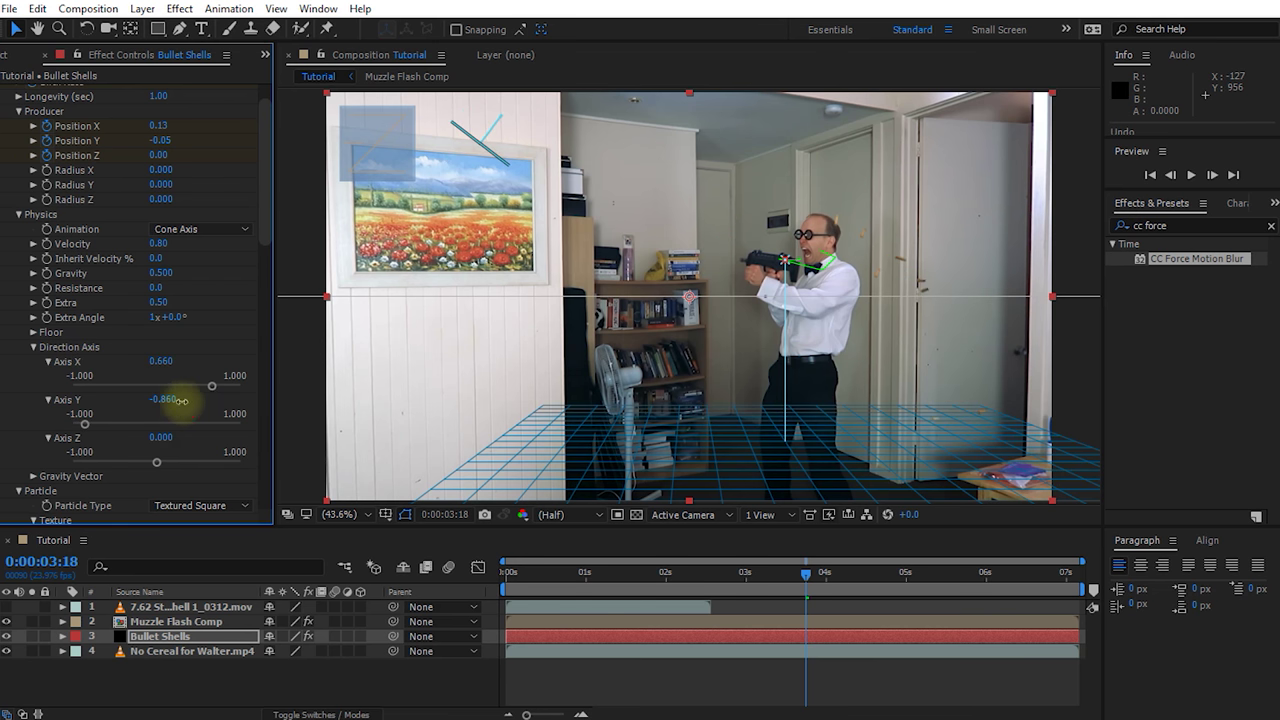
drag(197, 404, 211, 405)
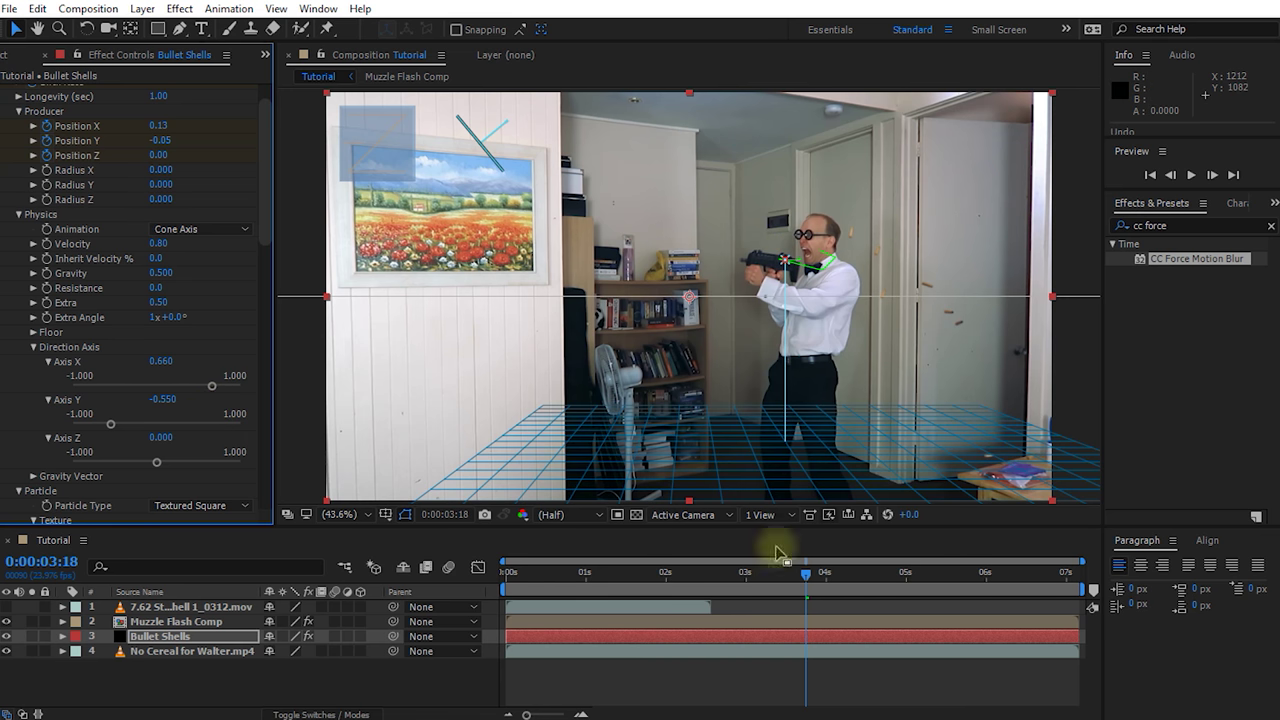
Preview the redirected shells from 0:00:01:20 and check the frames at 0:00:05:14 and 0:00:04:15.
drag(806, 588, 652, 590)
key(space)
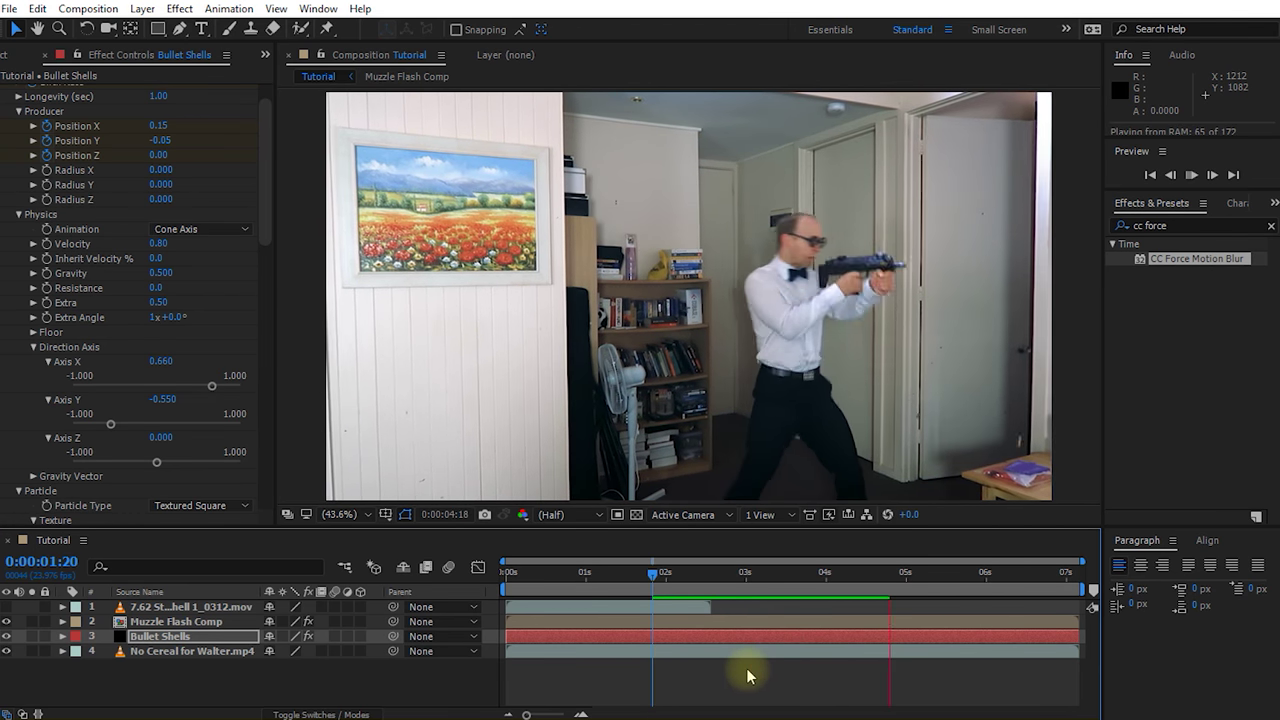
key(space)
drag(660, 598, 958, 587)
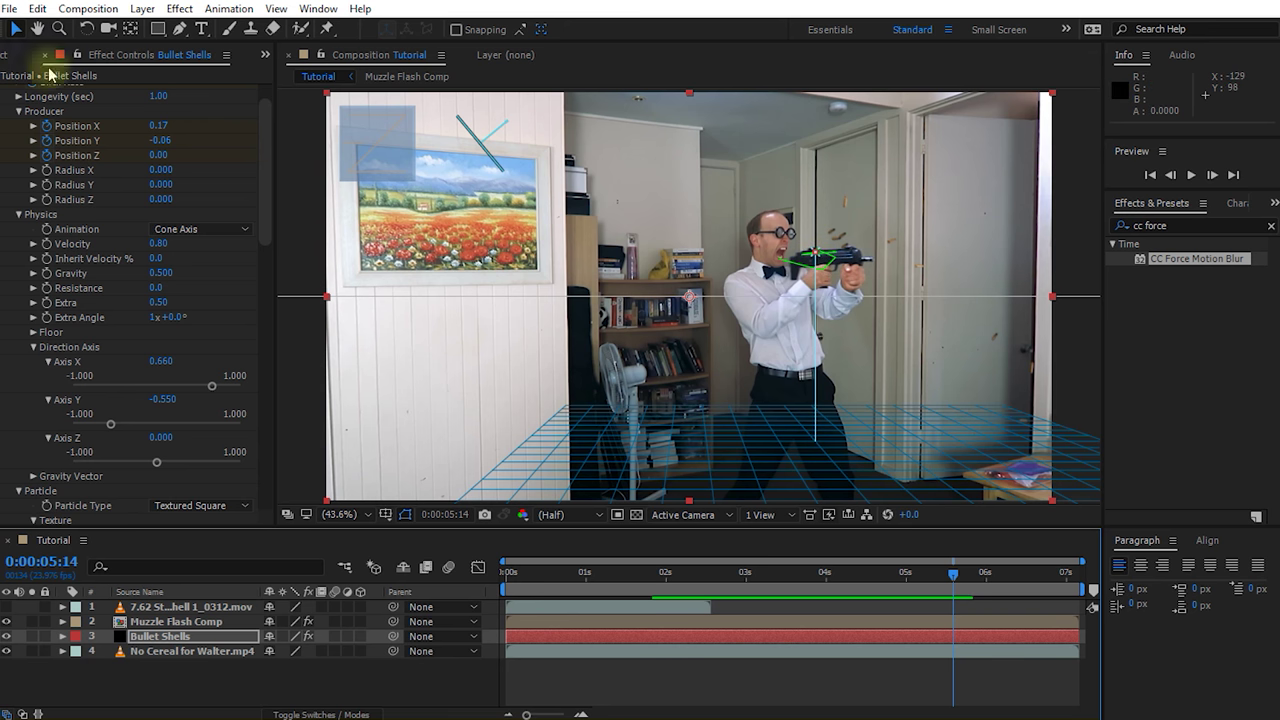
scroll(263, 200, up, 2)
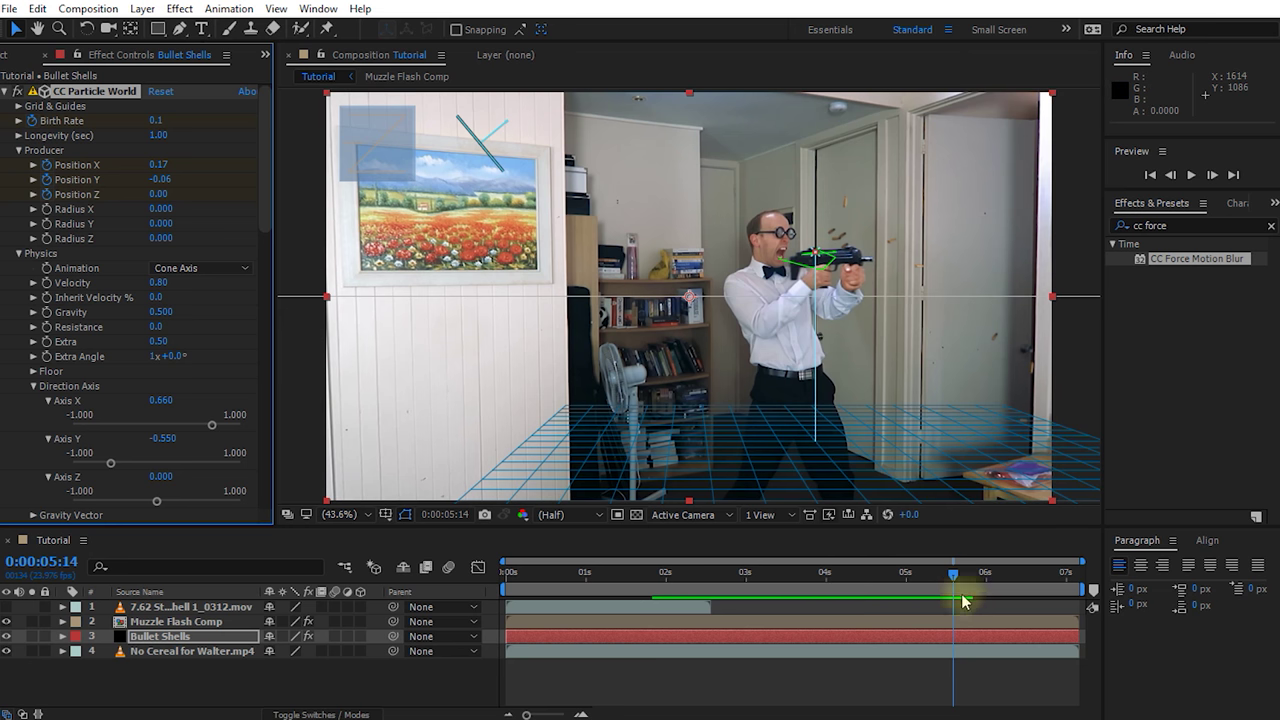
drag(952, 574, 876, 599)
Duplicate the Bullet Shells layer and rename the lower copy as Bullet Shells Left.
click(165, 636)
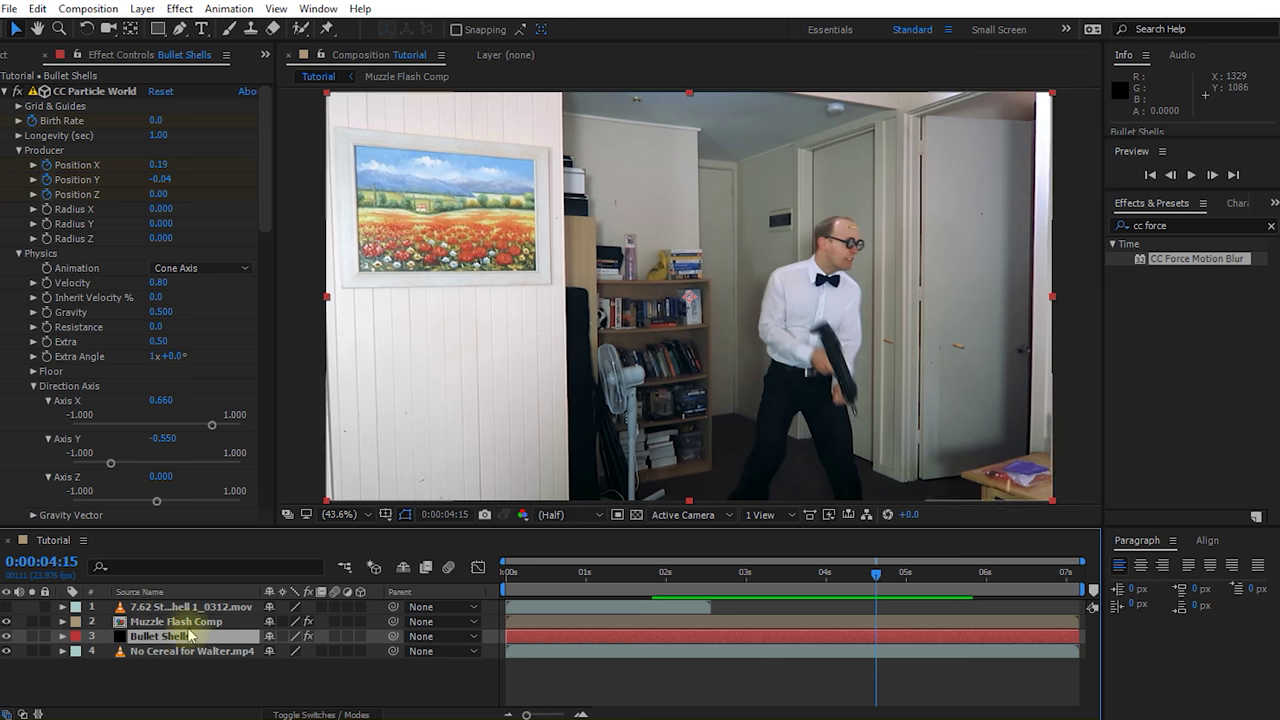
key(ctrl+d)
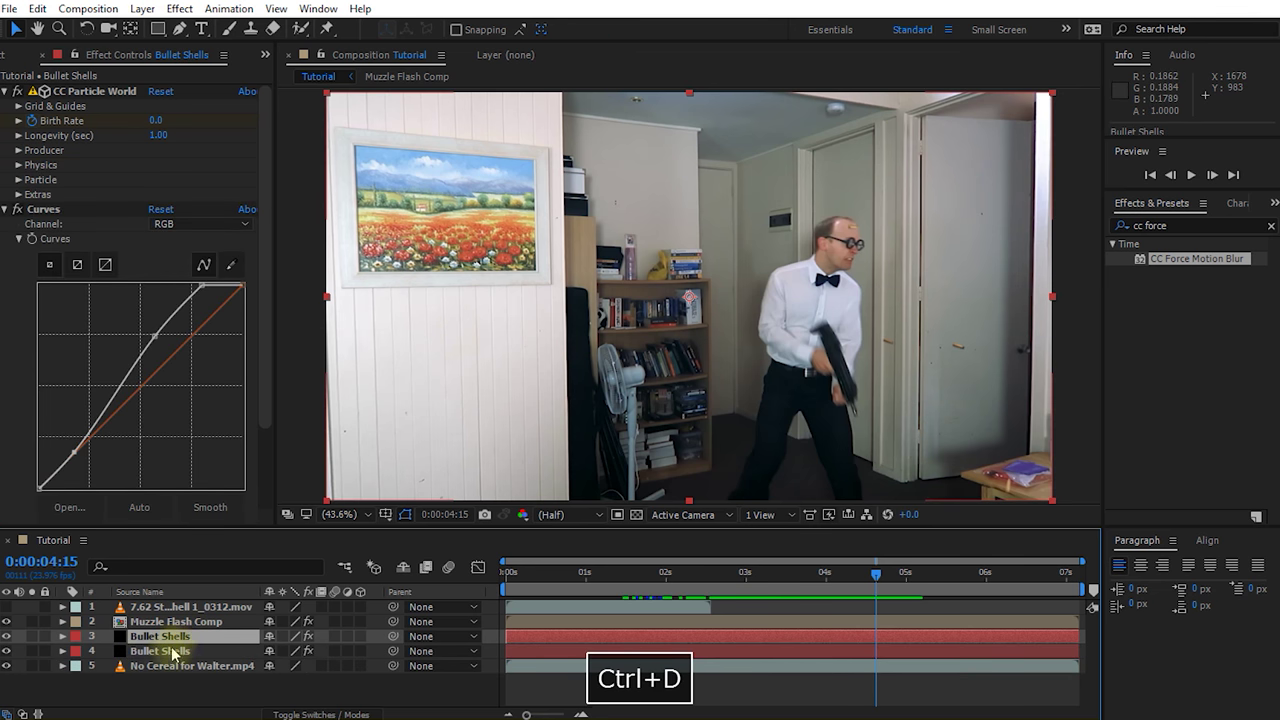
key(Return)
key(ctrl+Right)
text(Left)
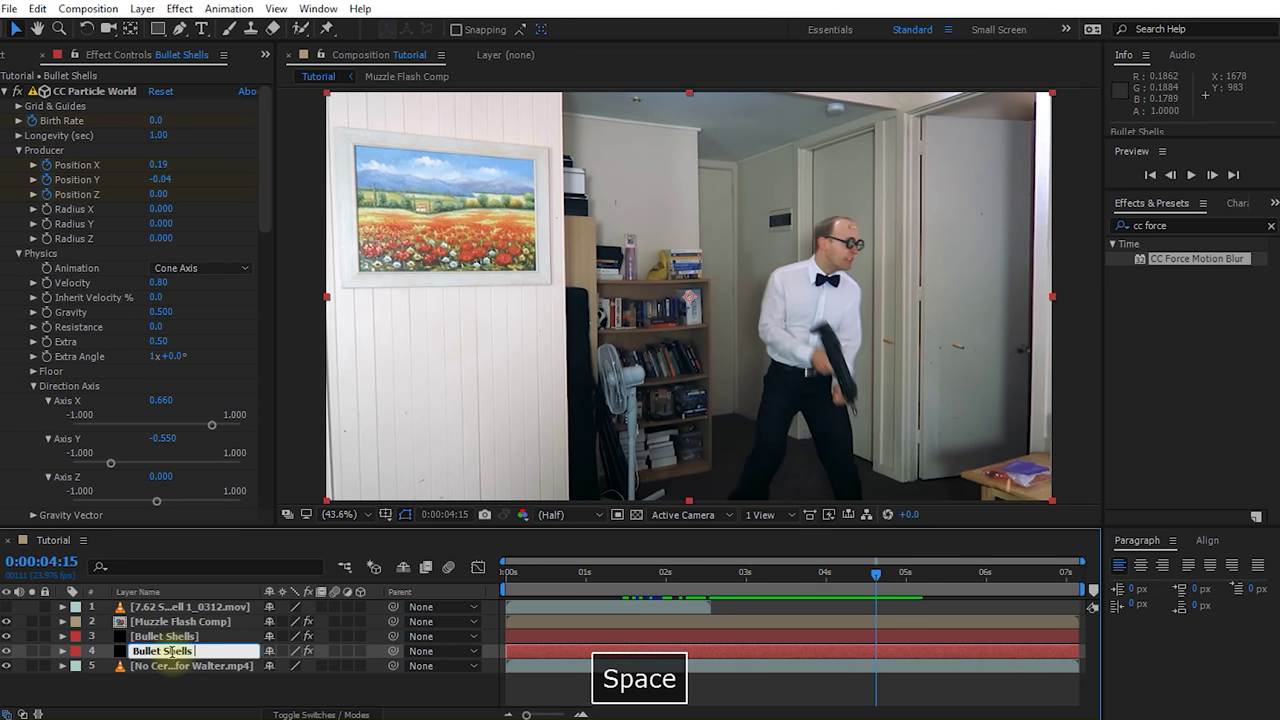
key(Return)
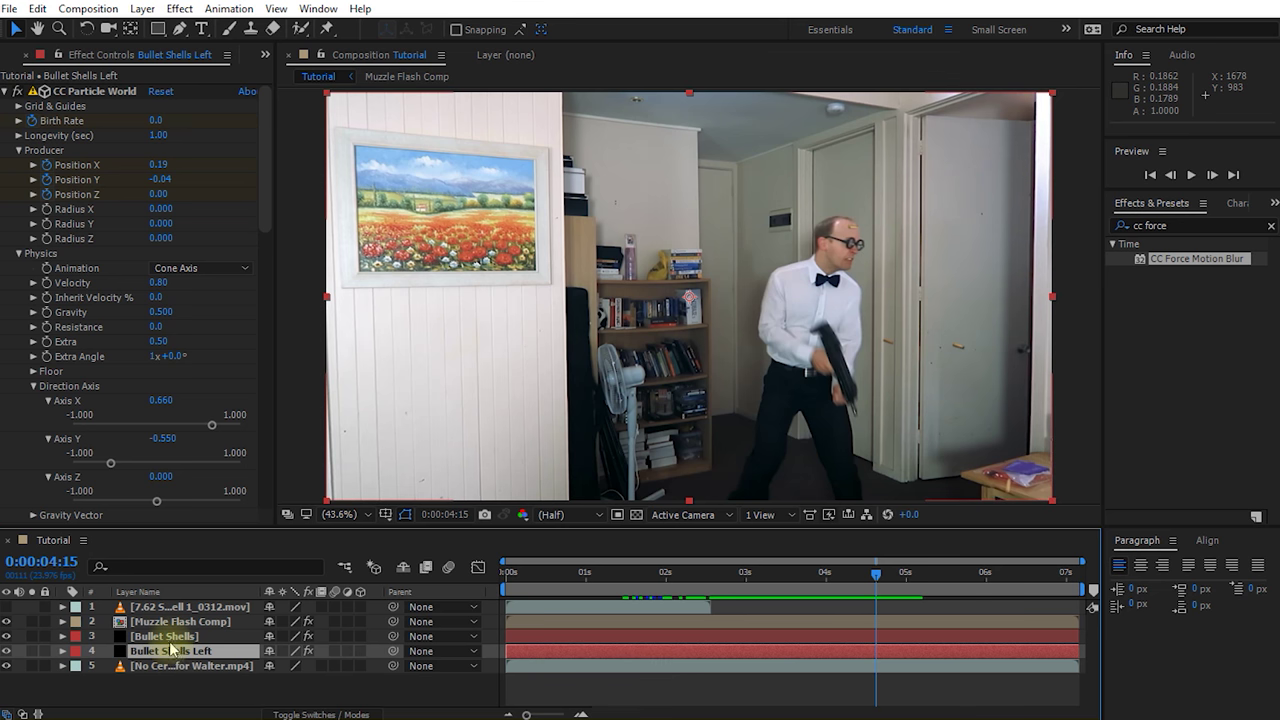
Rename the upper Bullet Shells layer as Bullet Shells Right.
click(165, 637)
key(Return)
key(Right)
text(Right)
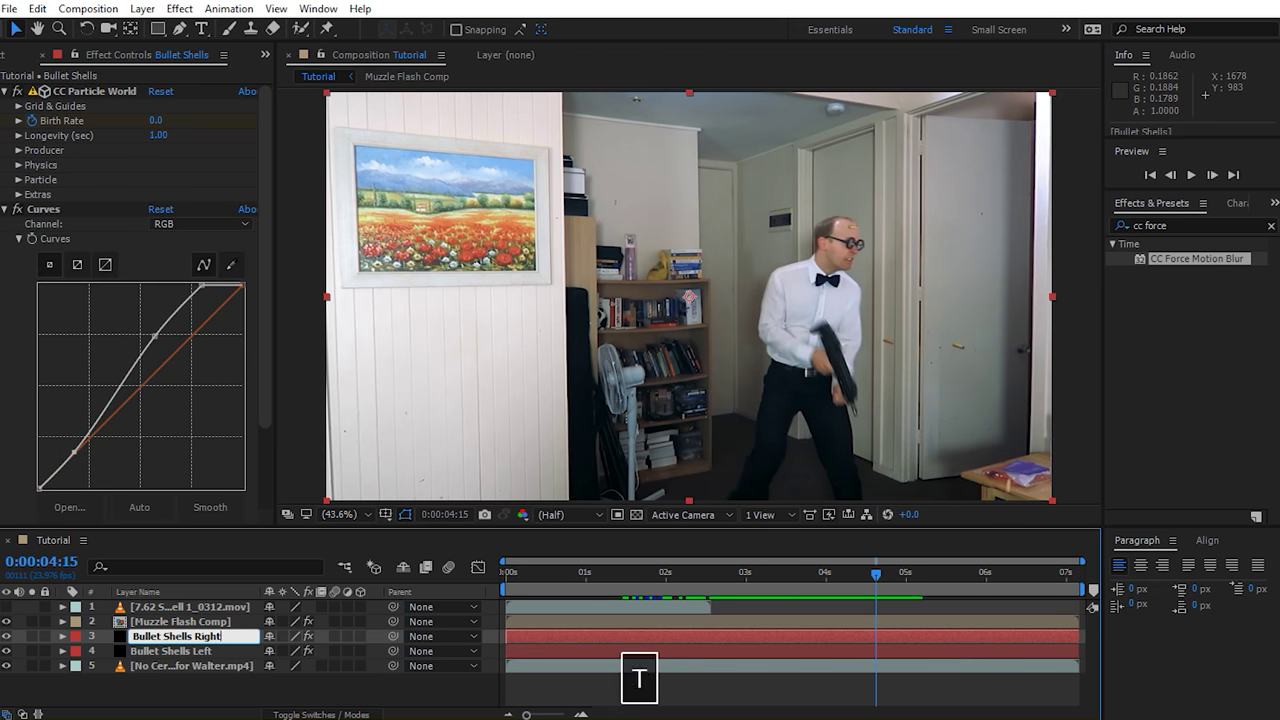
key(Return)
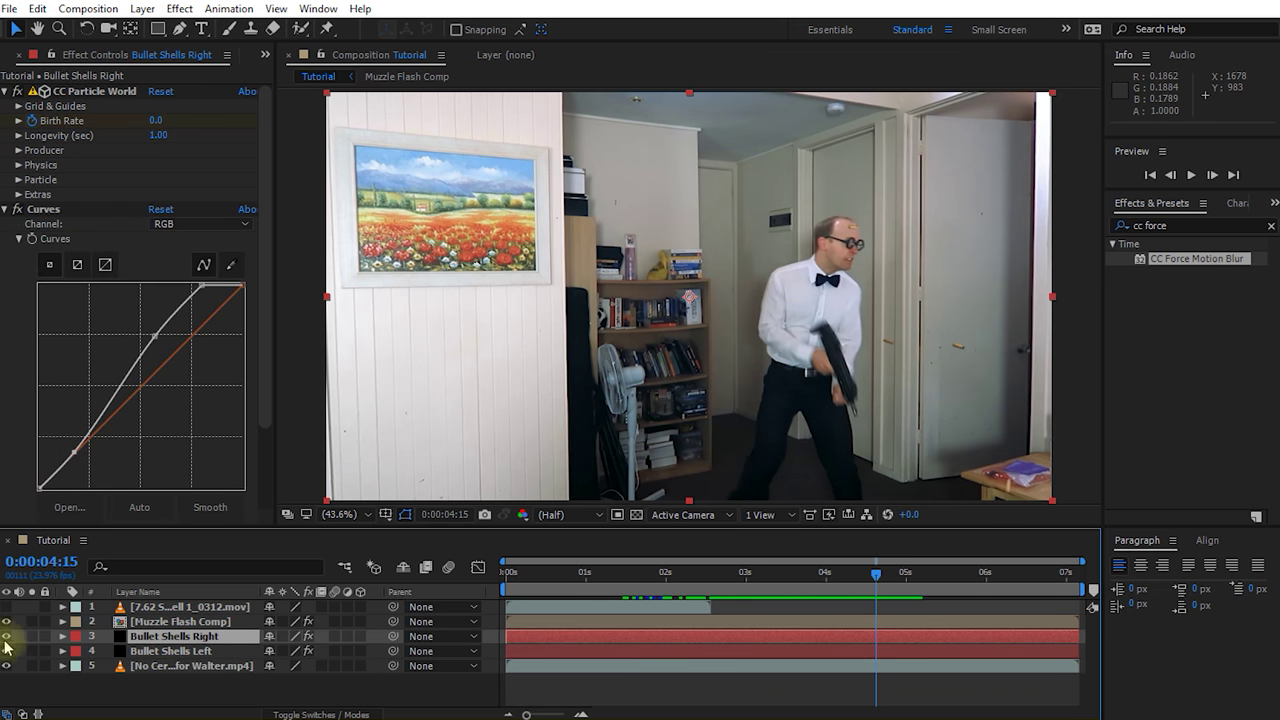
Delete the Birth Rate and Position keyframes for the right-facing shots, after 0:00:04:15, from the Bullet Shells Left layer.
click(182, 651)
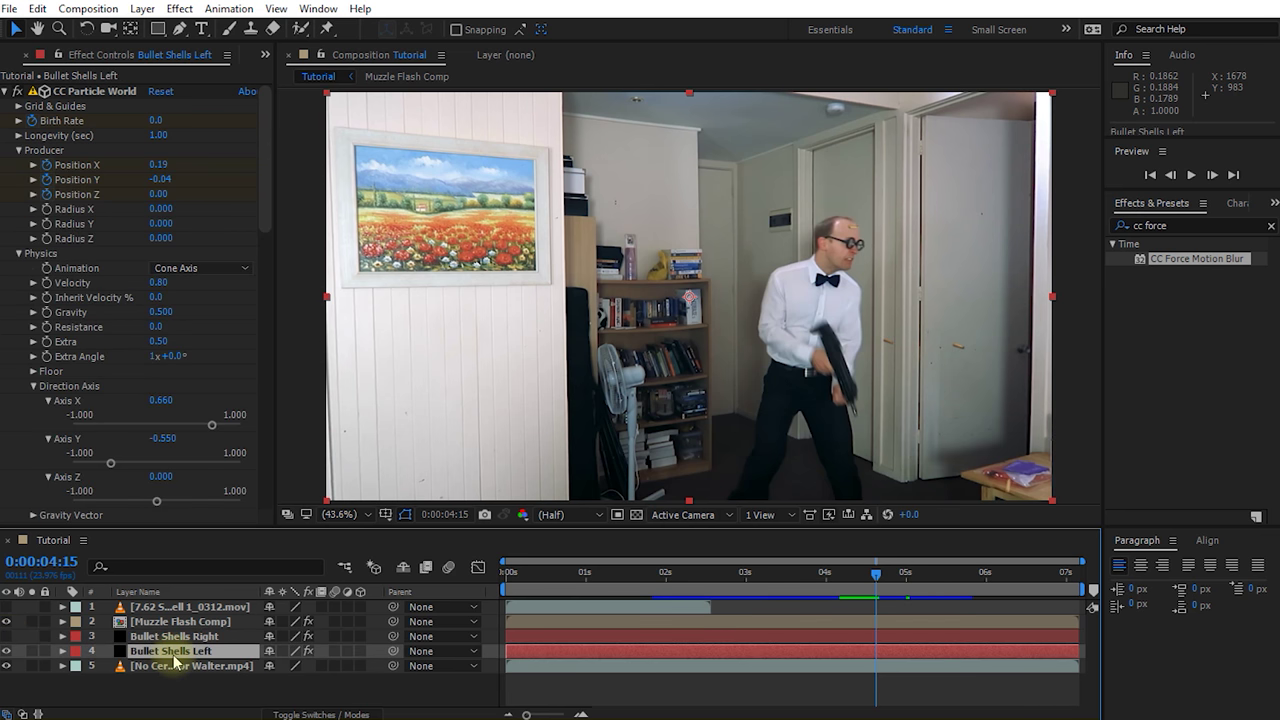
key(u)
scroll(883, 608, down, 2)
drag(878, 596, 829, 598)
drag(682, 630, 866, 650)
drag(829, 597, 962, 595)
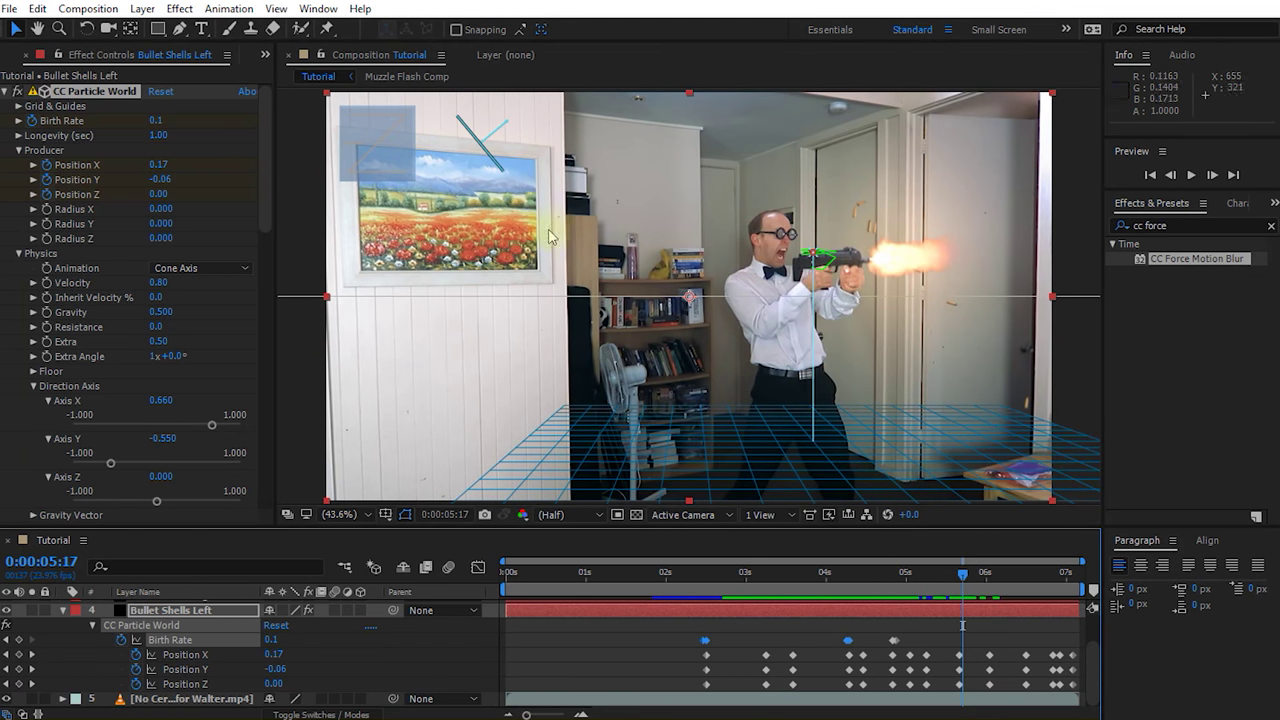
drag(884, 623, 1084, 690)
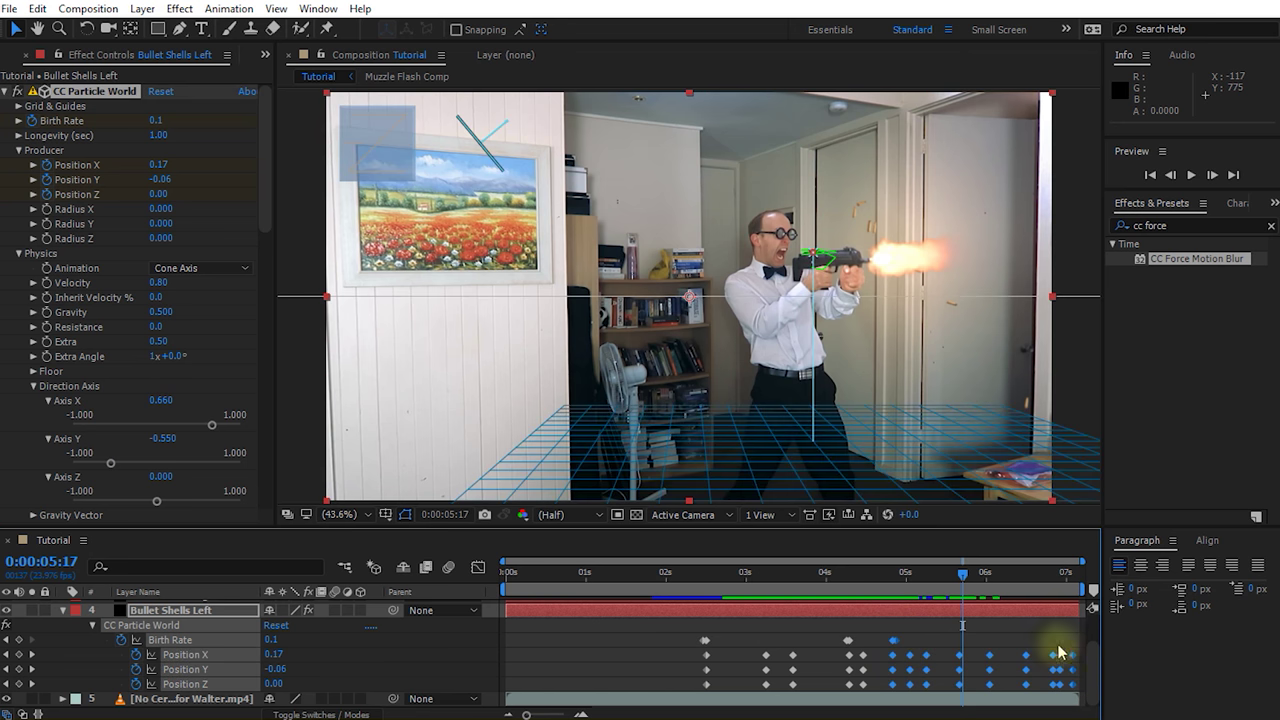
key(Delete)
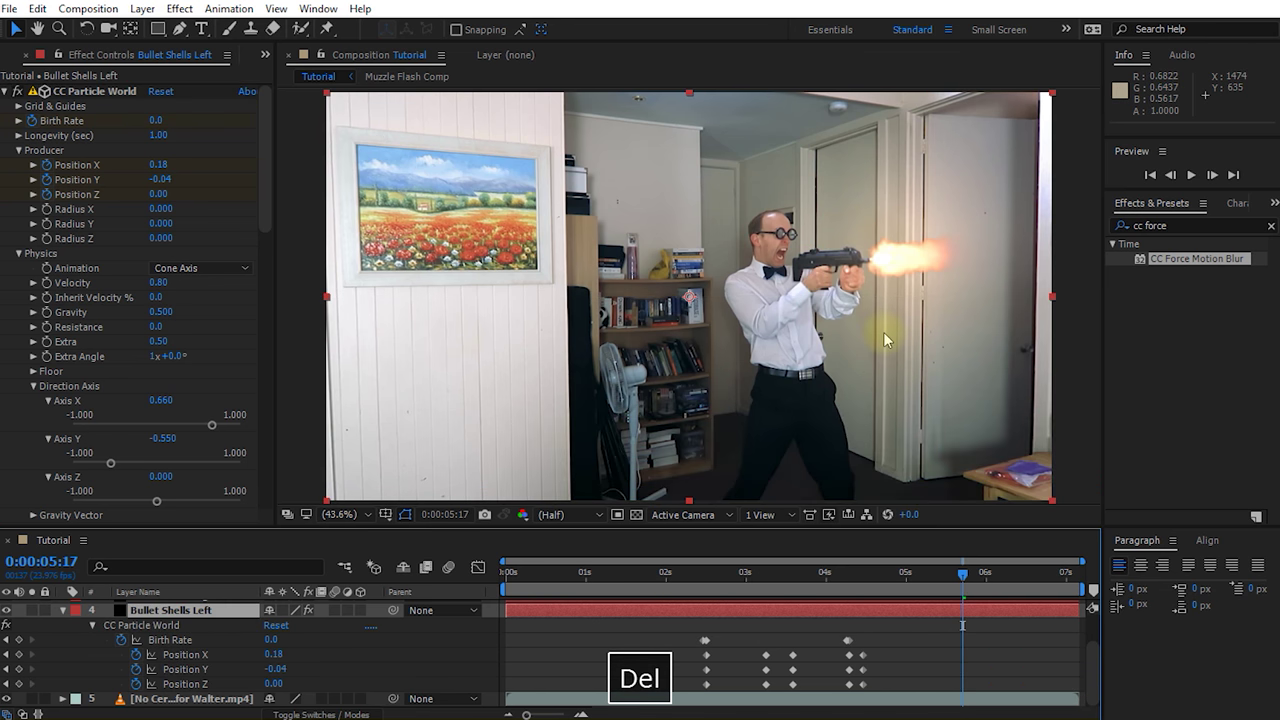
drag(958, 591, 680, 622)
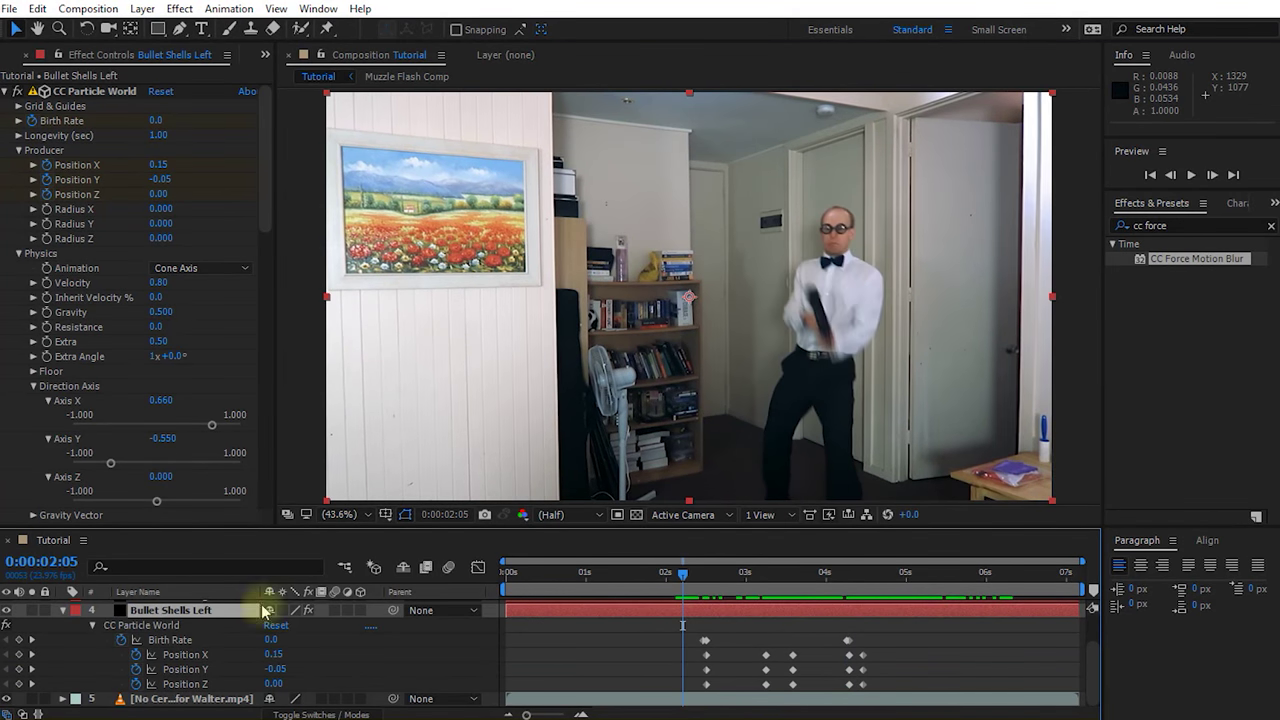
Hide the Bullet Shells Left layer and make the Bullet Shells Right layer visible.
click(63, 611)
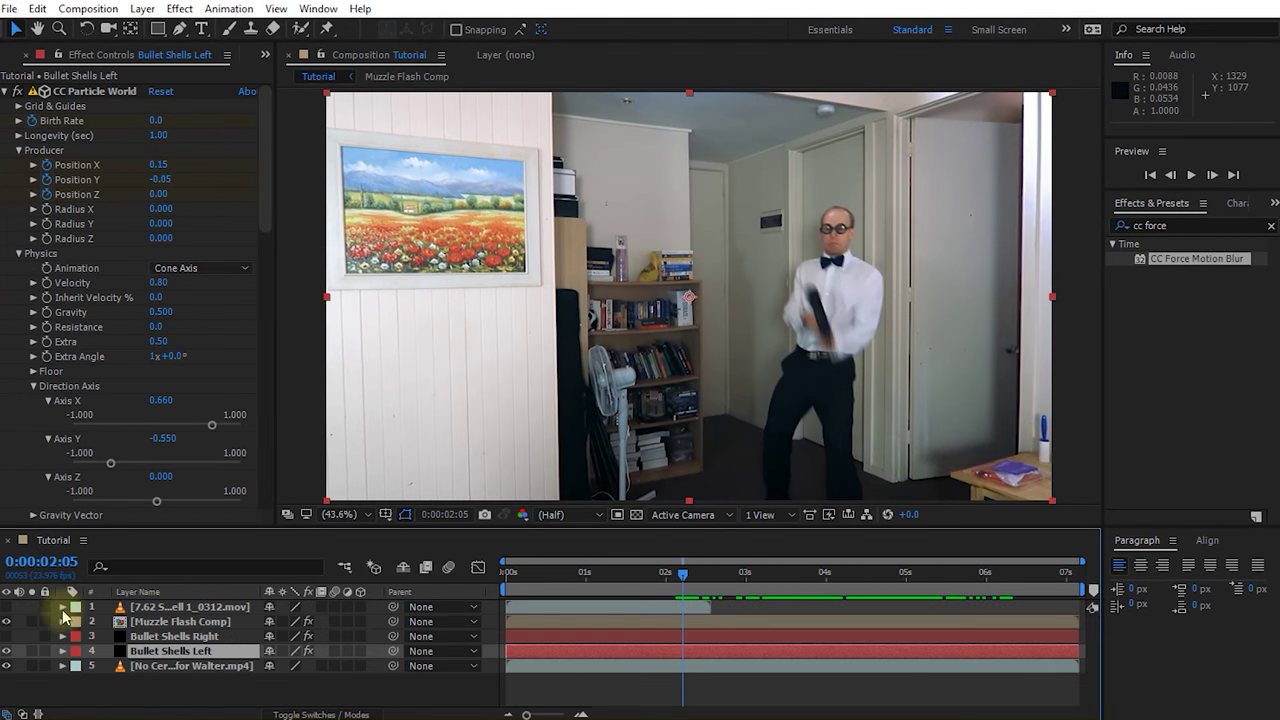
click(7, 664)
click(175, 637)
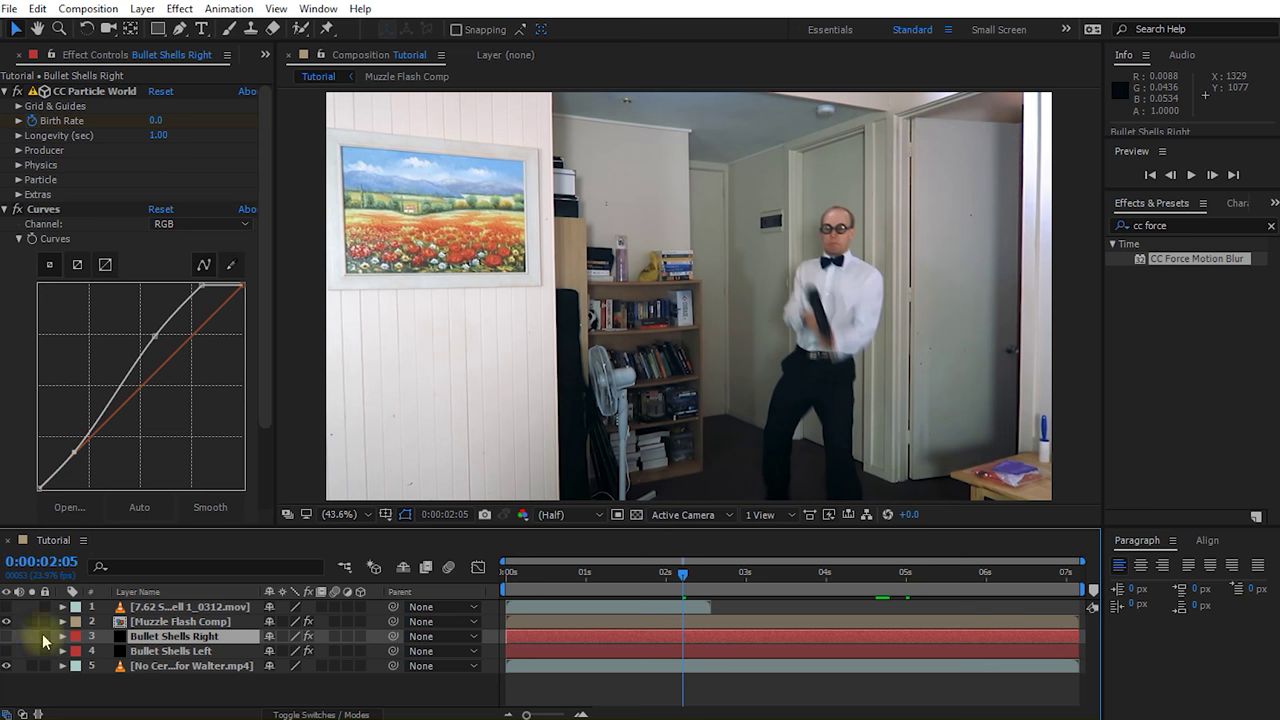
click(8, 637)
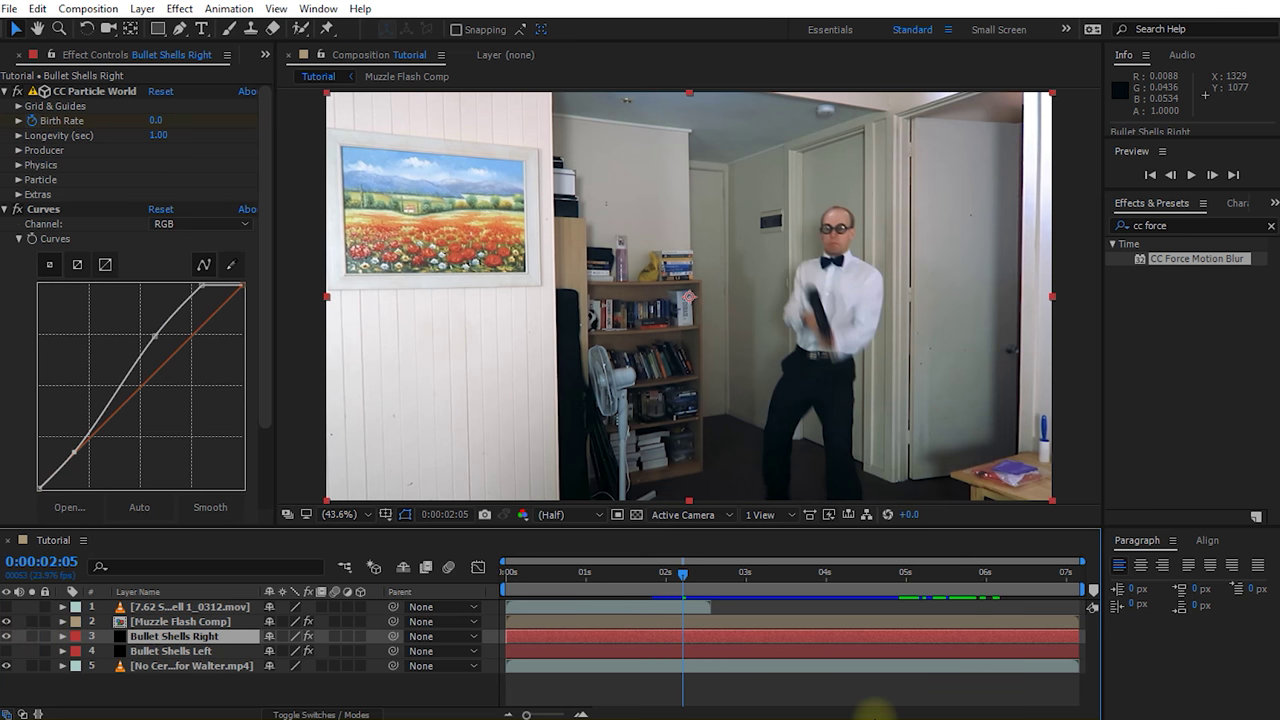
Delete the Birth Rate and Position keyframes for the left-facing shots, before 0:00:04:15, from the Bullet Shells Right layer.
key(u)
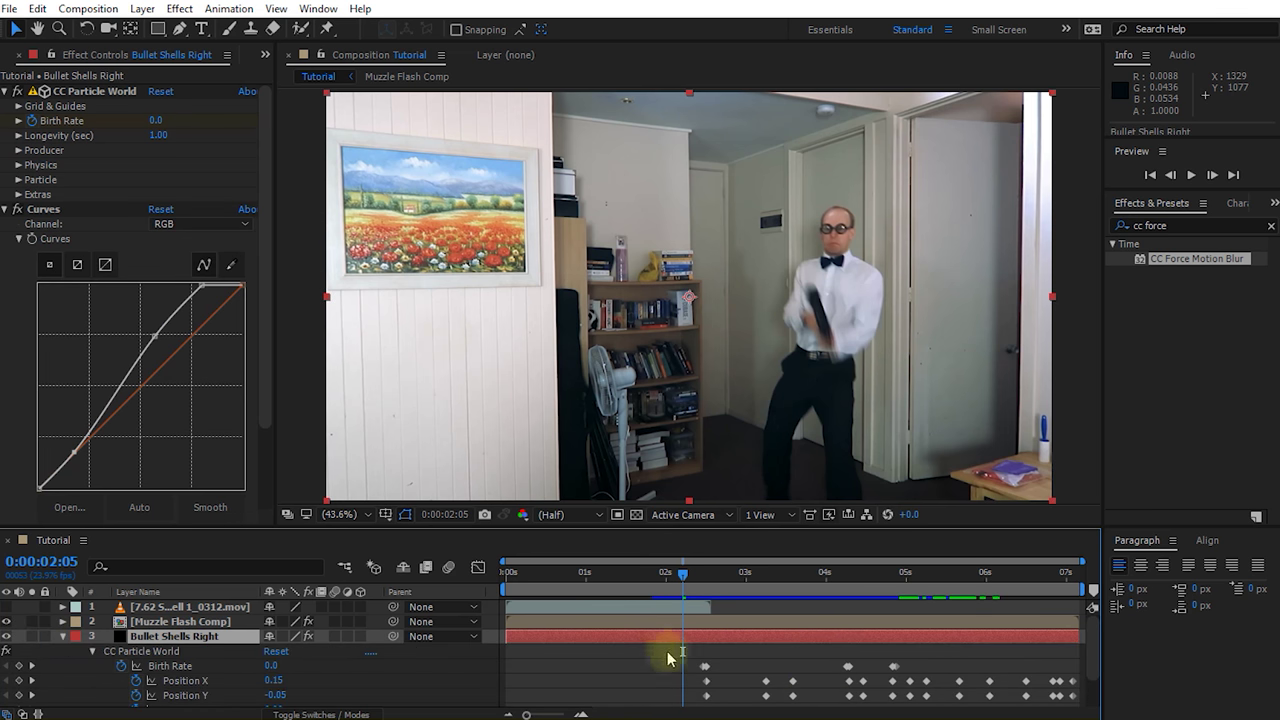
scroll(905, 650, down, 2)
drag(705, 573, 946, 605)
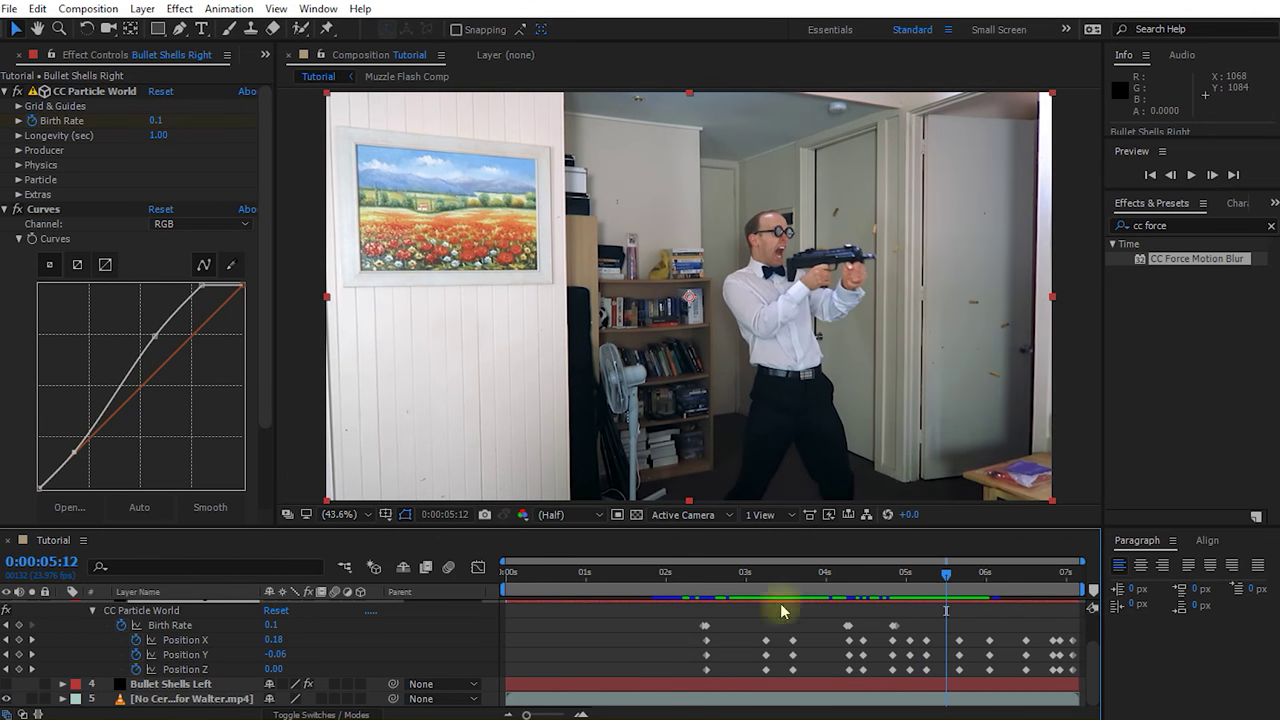
drag(648, 617, 870, 677)
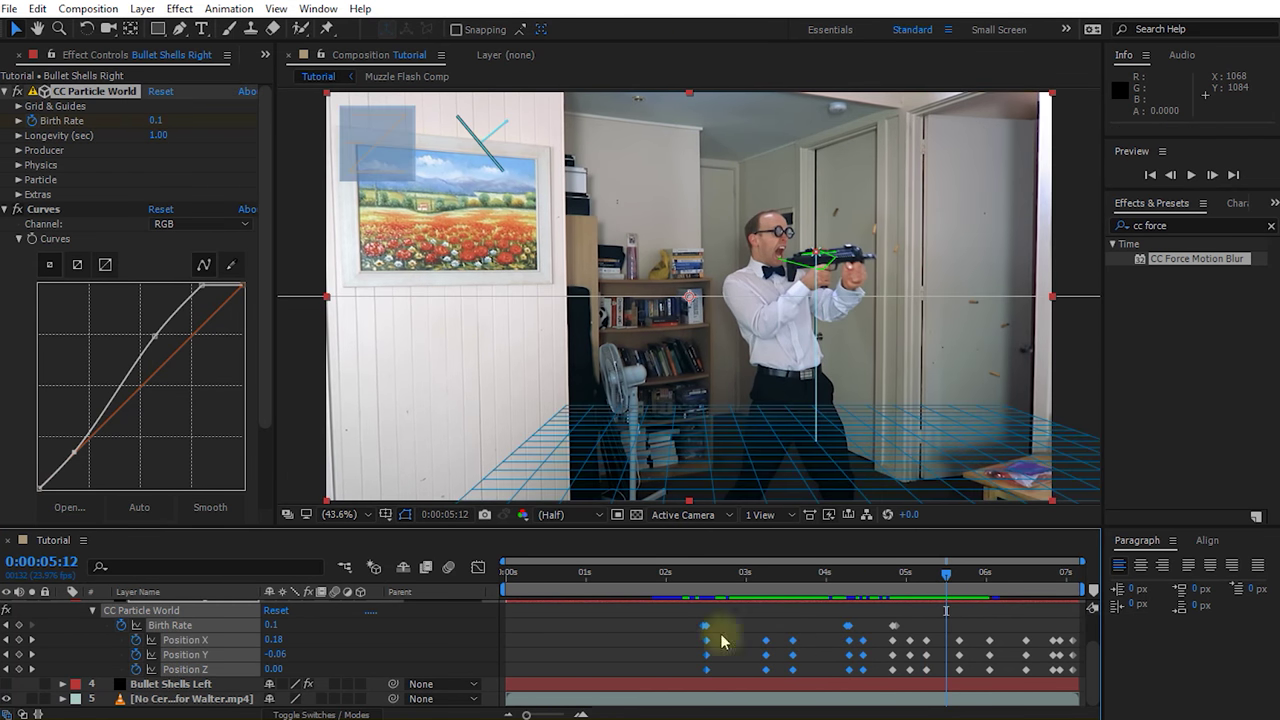
key(Delete)
drag(957, 571, 942, 607)
scroll(947, 625, up, 2)
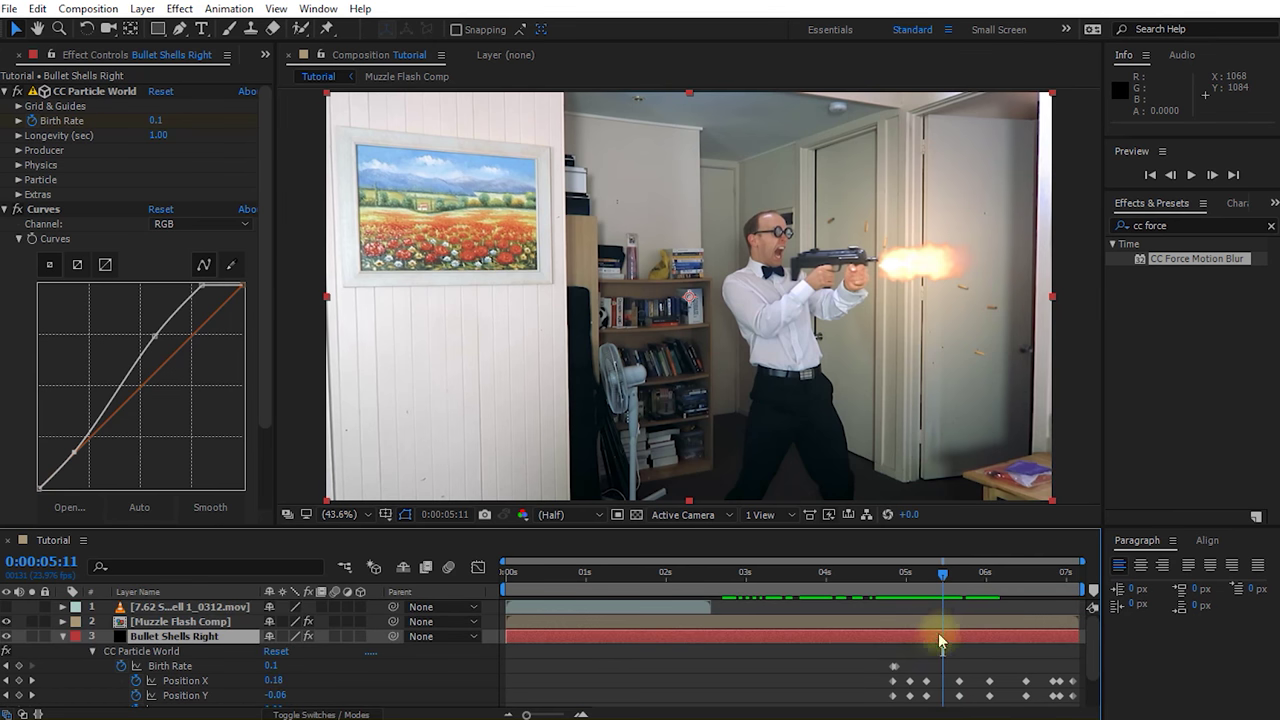
Set the Direction Axis of Bullet Shells Right to 0.047 for Axis X and 0.751 for Axis Z.
click(95, 91)
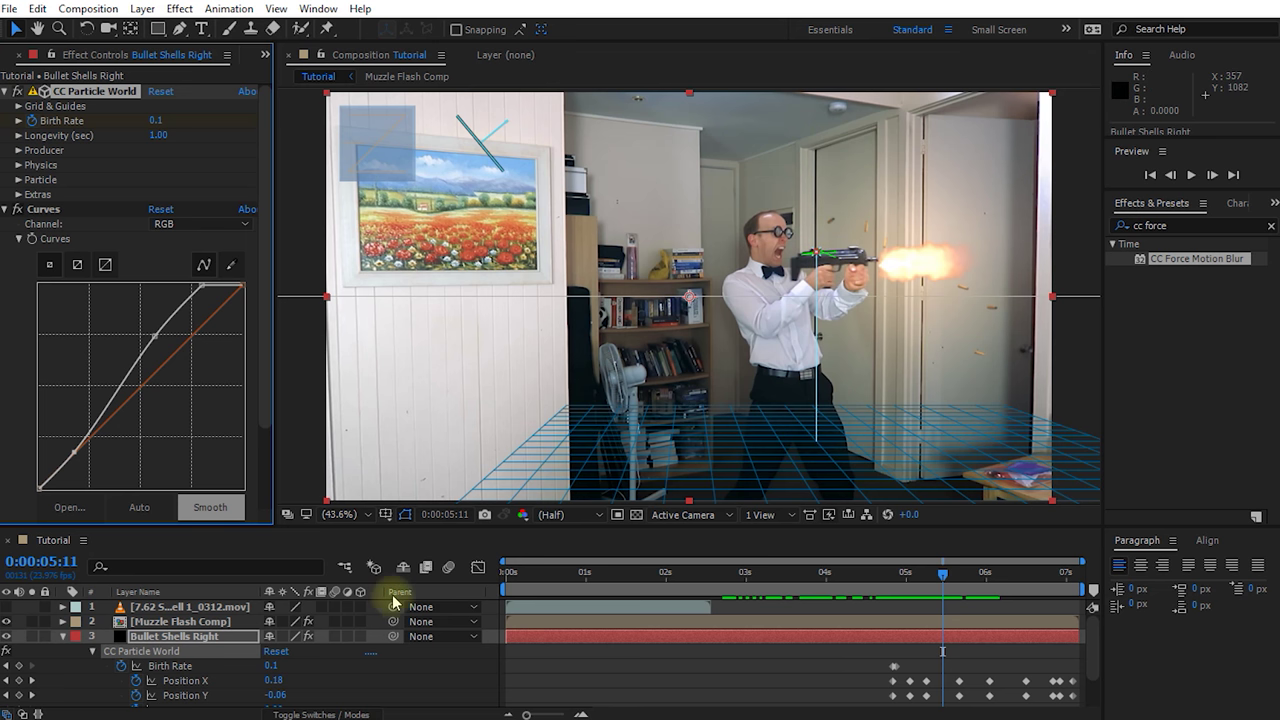
click(197, 642)
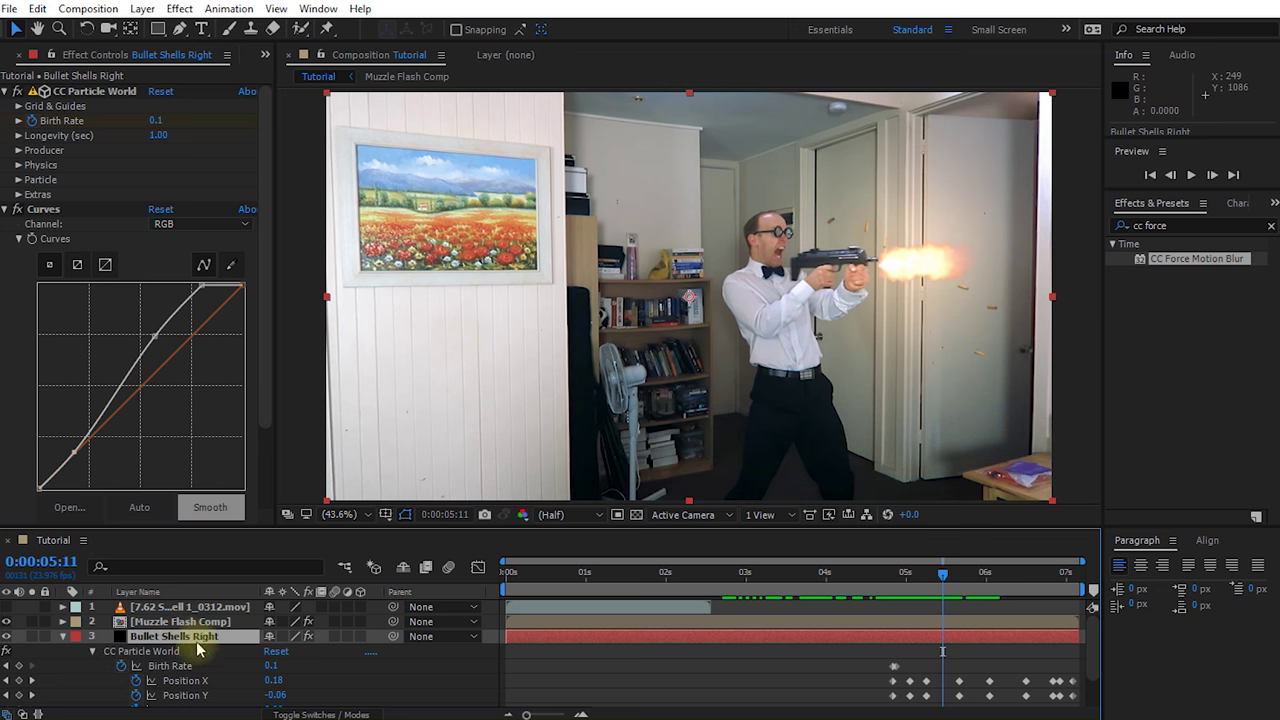
click(90, 92)
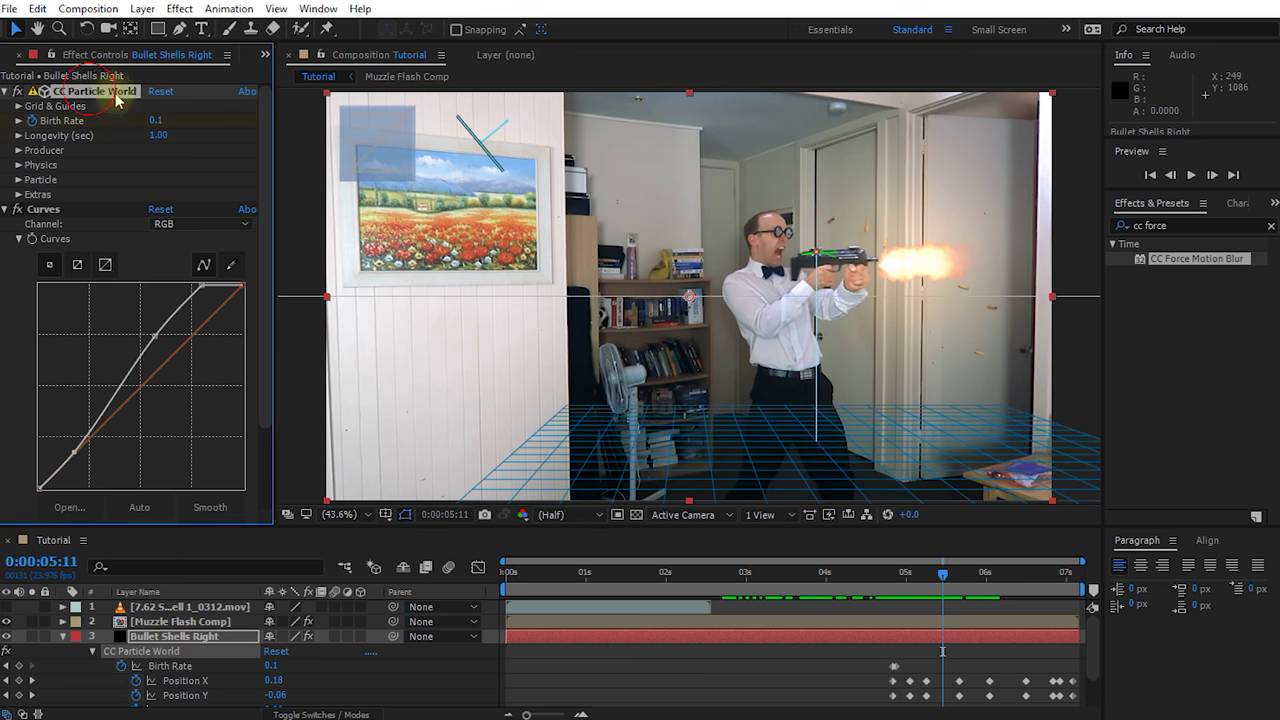
click(18, 166)
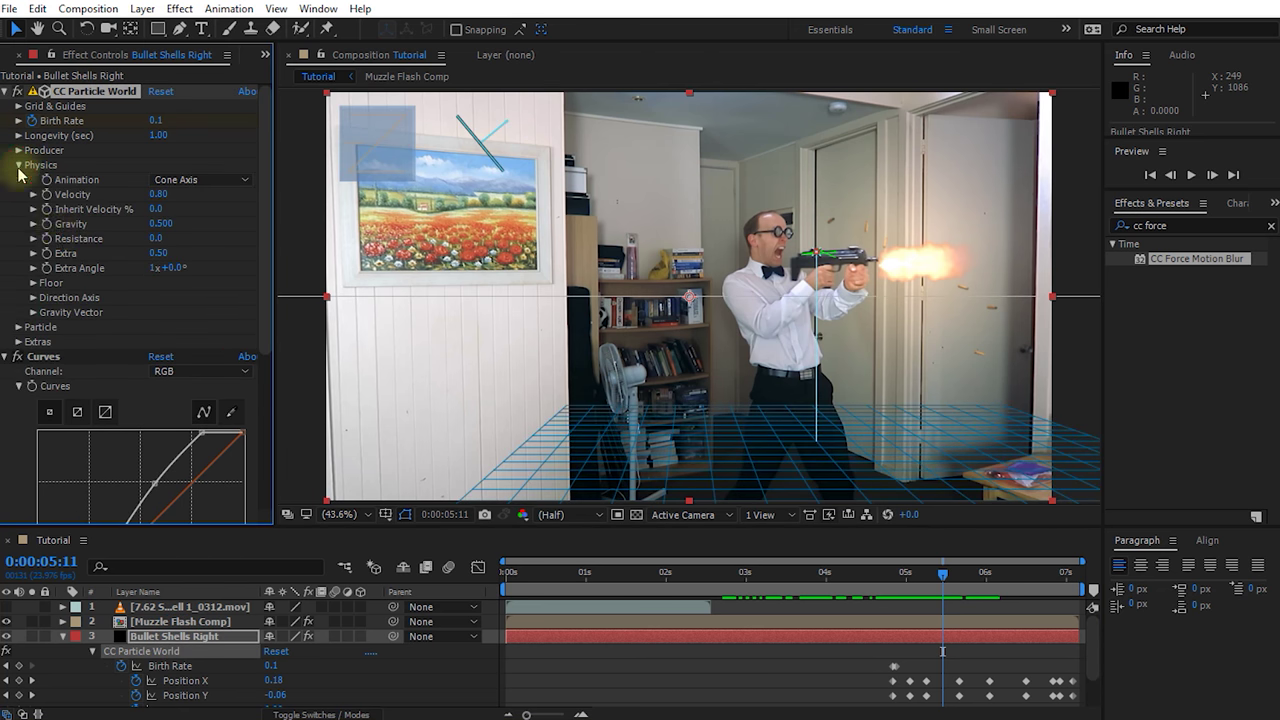
click(33, 298)
key(F4)
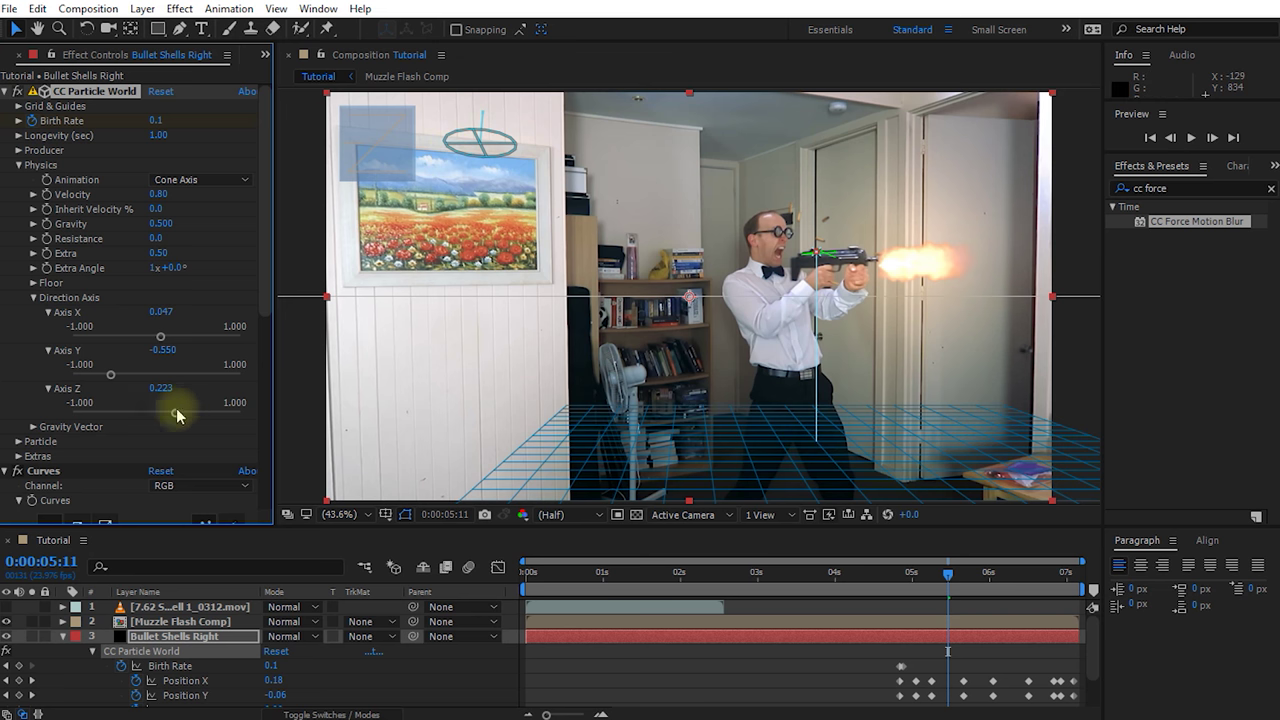
drag(185, 418, 211, 418)
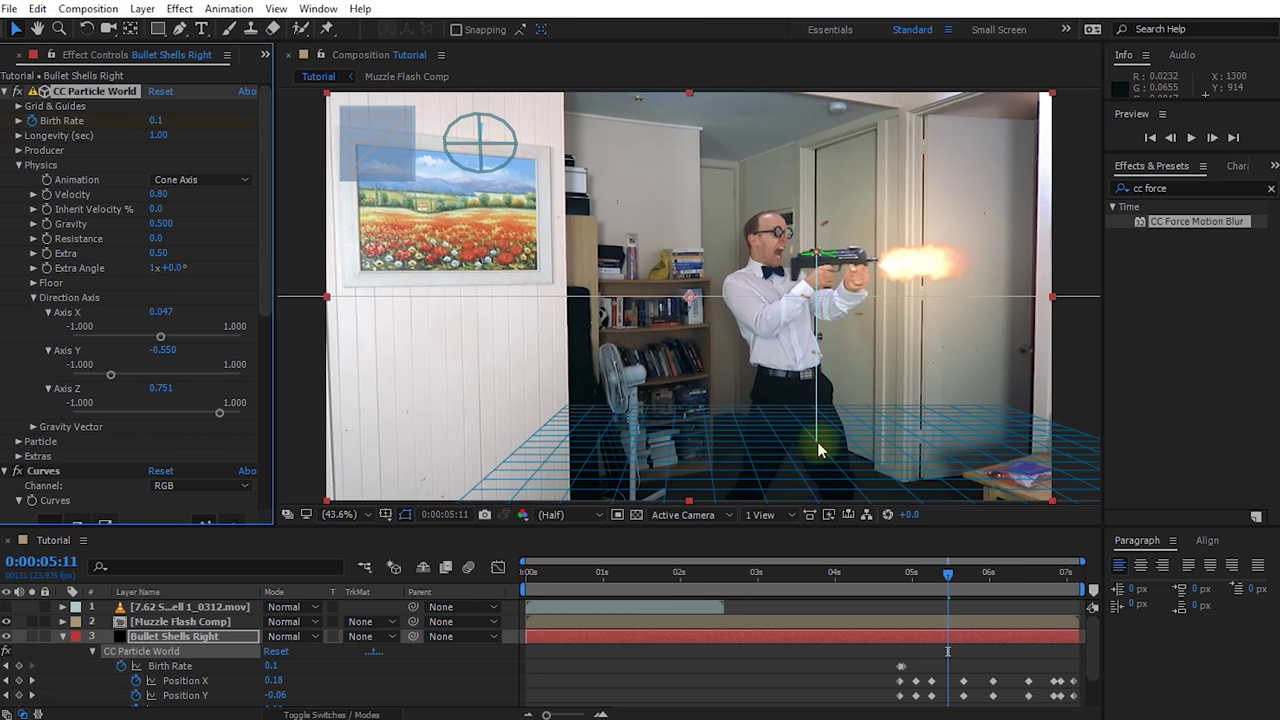
Preview the right-facing shells from 0:00:03:15 and check the frames at 0:00:06:00, 0:00:06:04 and 0:00:05:21.
drag(948, 572, 806, 572)
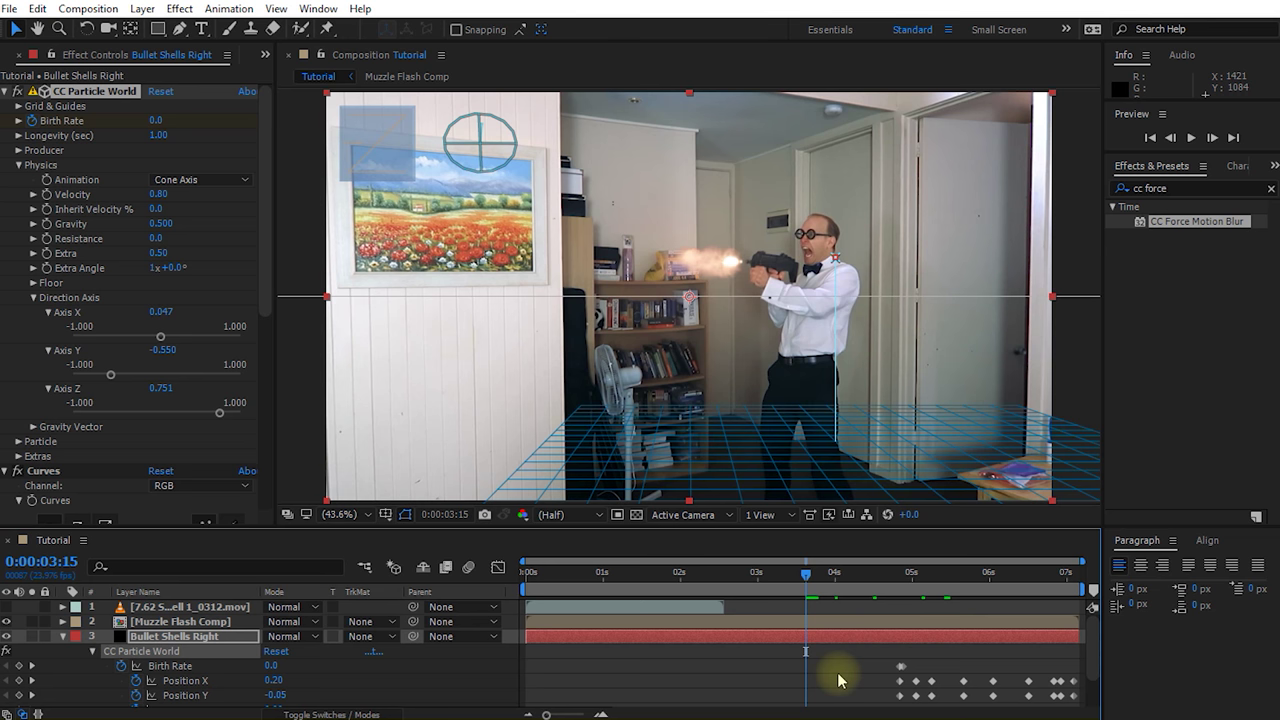
key(space)
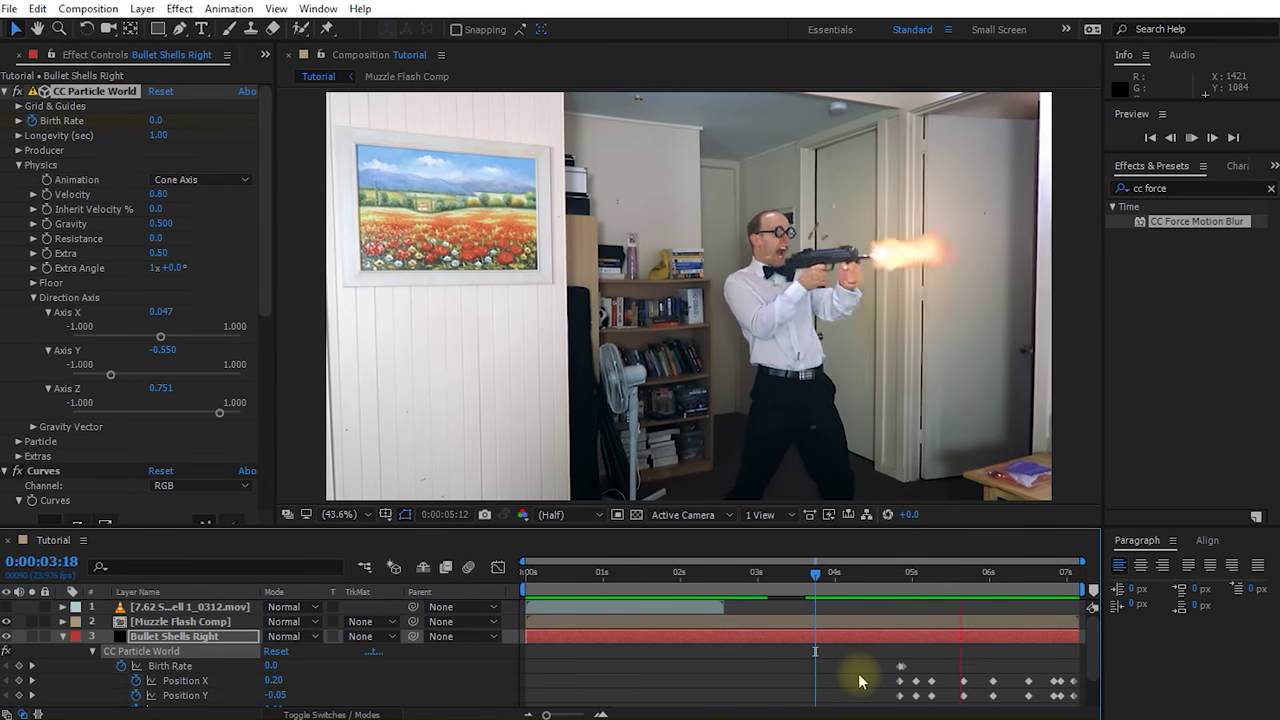
key(space)
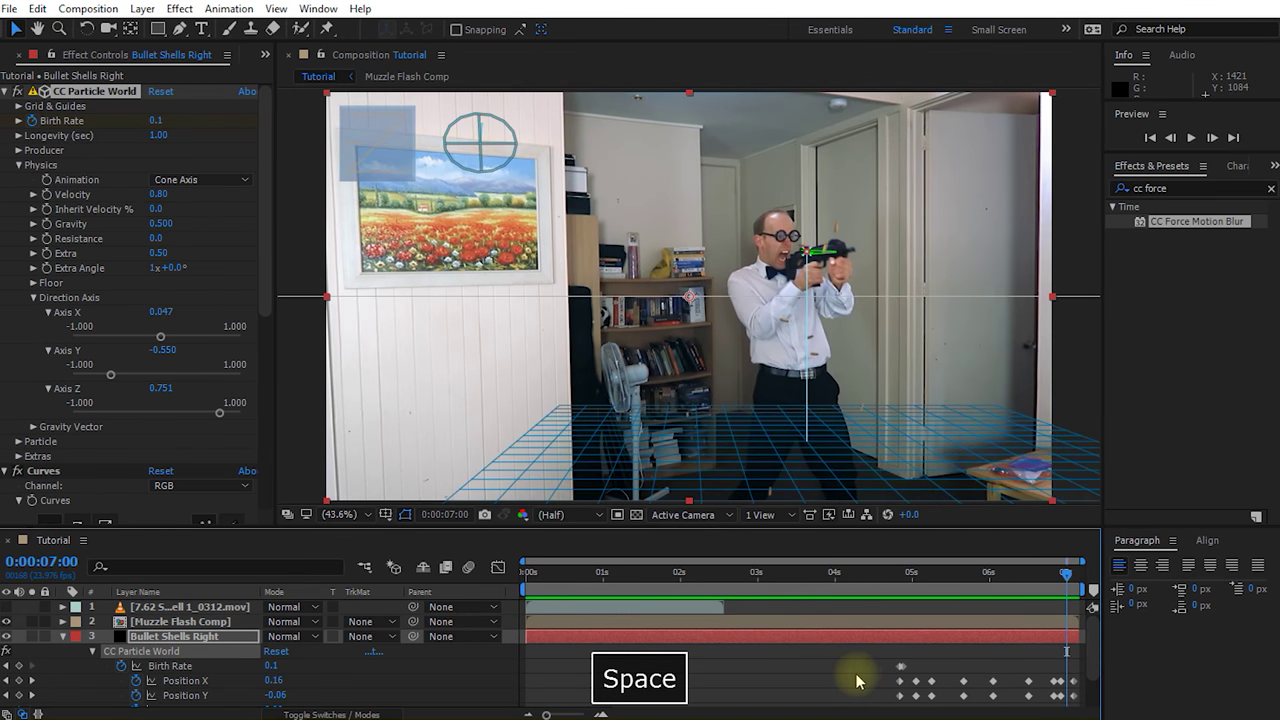
drag(1068, 576, 990, 622)
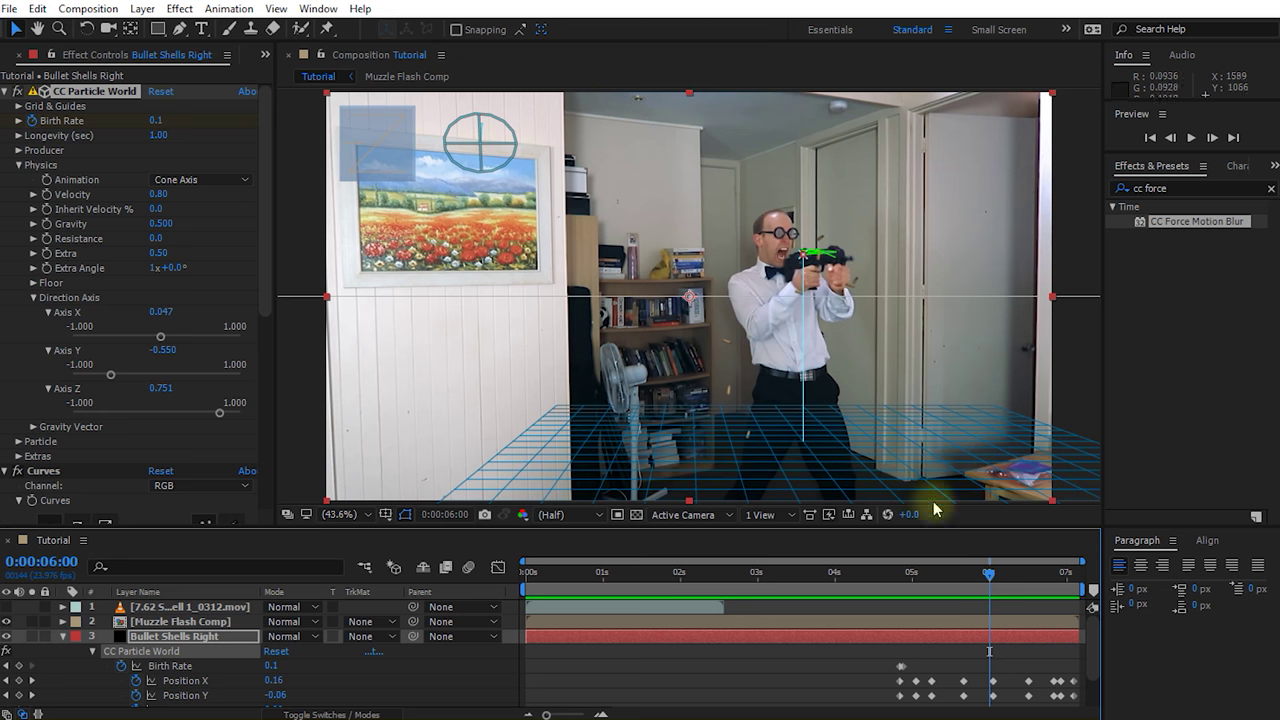
drag(992, 577, 1007, 583)
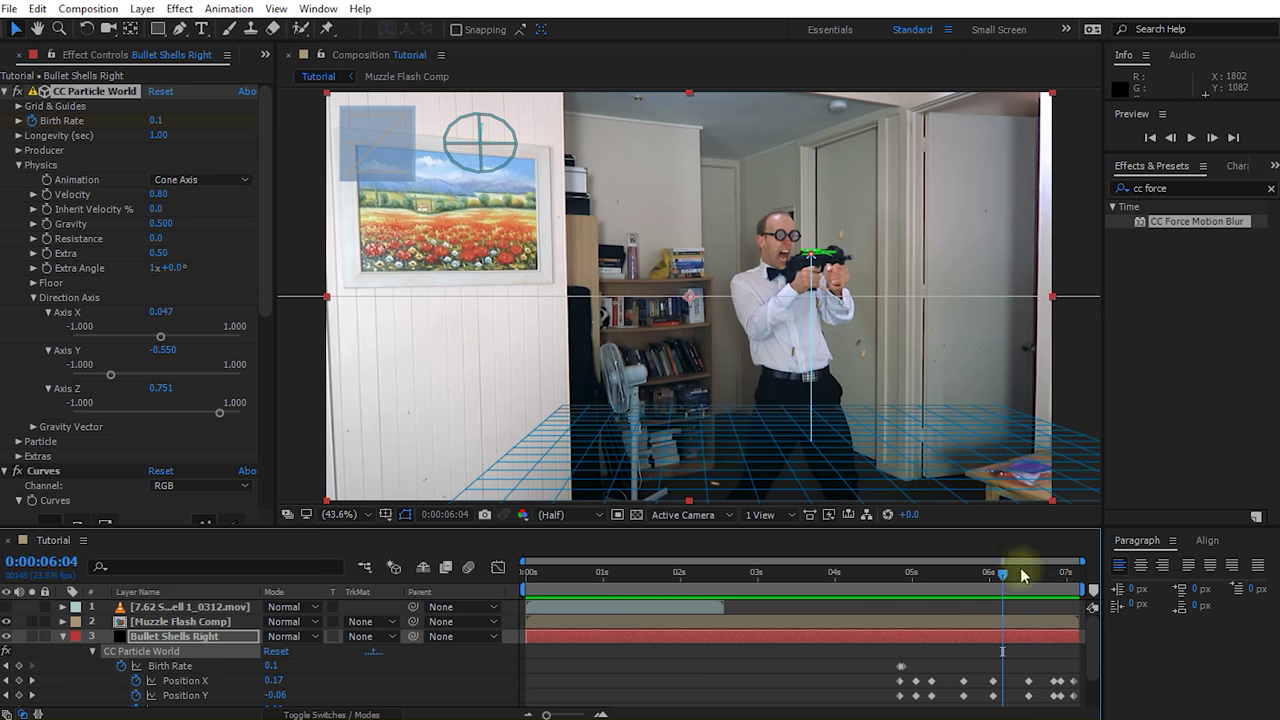
drag(1000, 574, 980, 584)
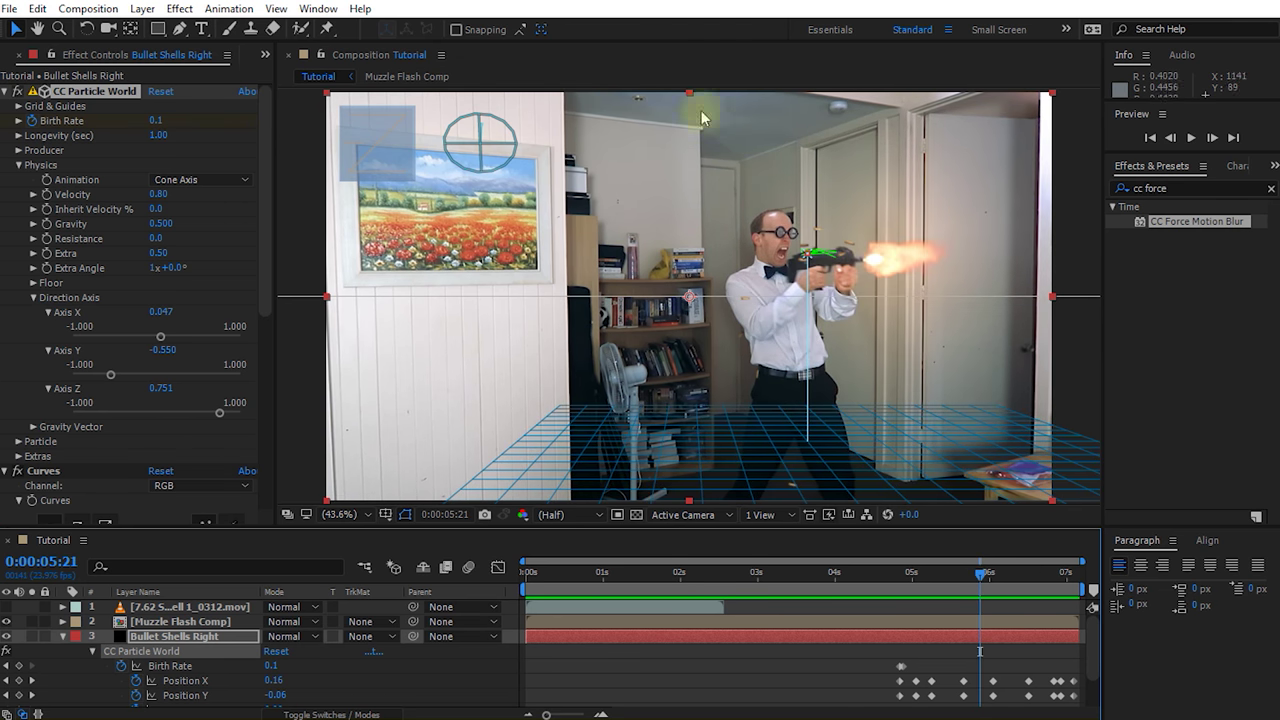
Add a black 1920 x 1080 solid named Bullet Shells Matte above Bullet Shells Right and hide it.
click(62, 641)
right_click(432, 688)
mouse_move(487, 523)
click(700, 566)
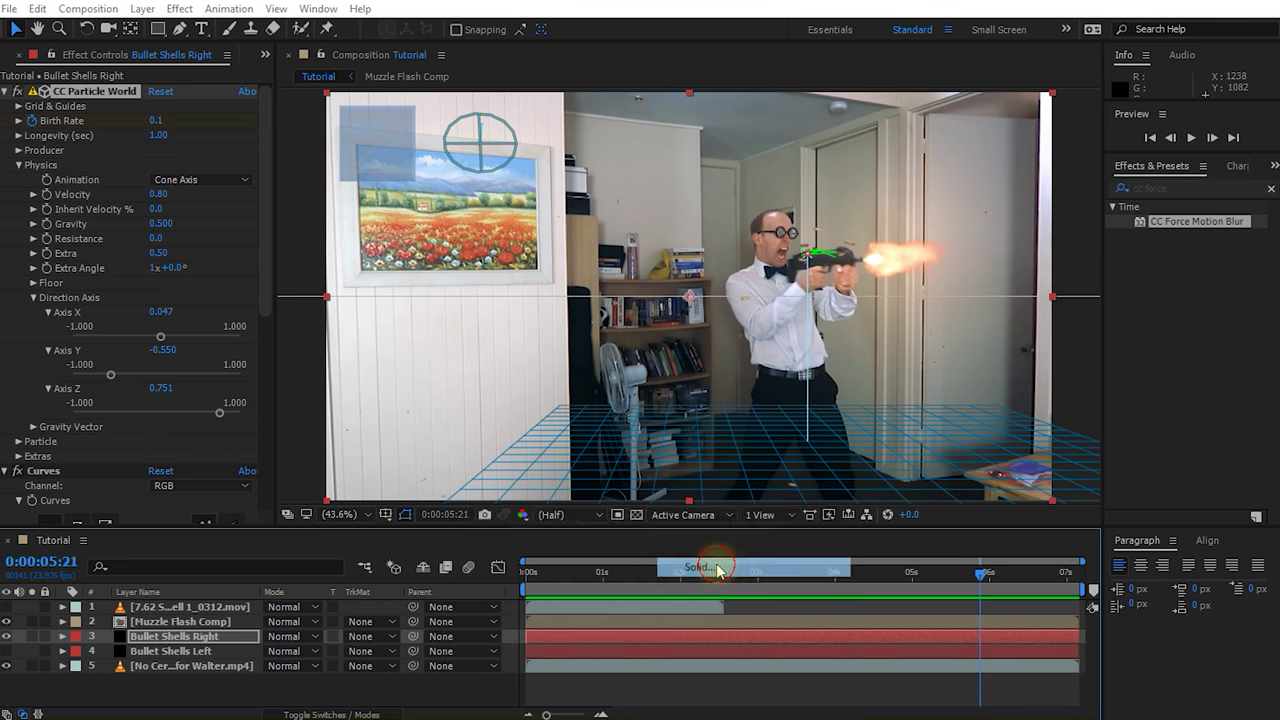
text(Bullet Shells Mal)
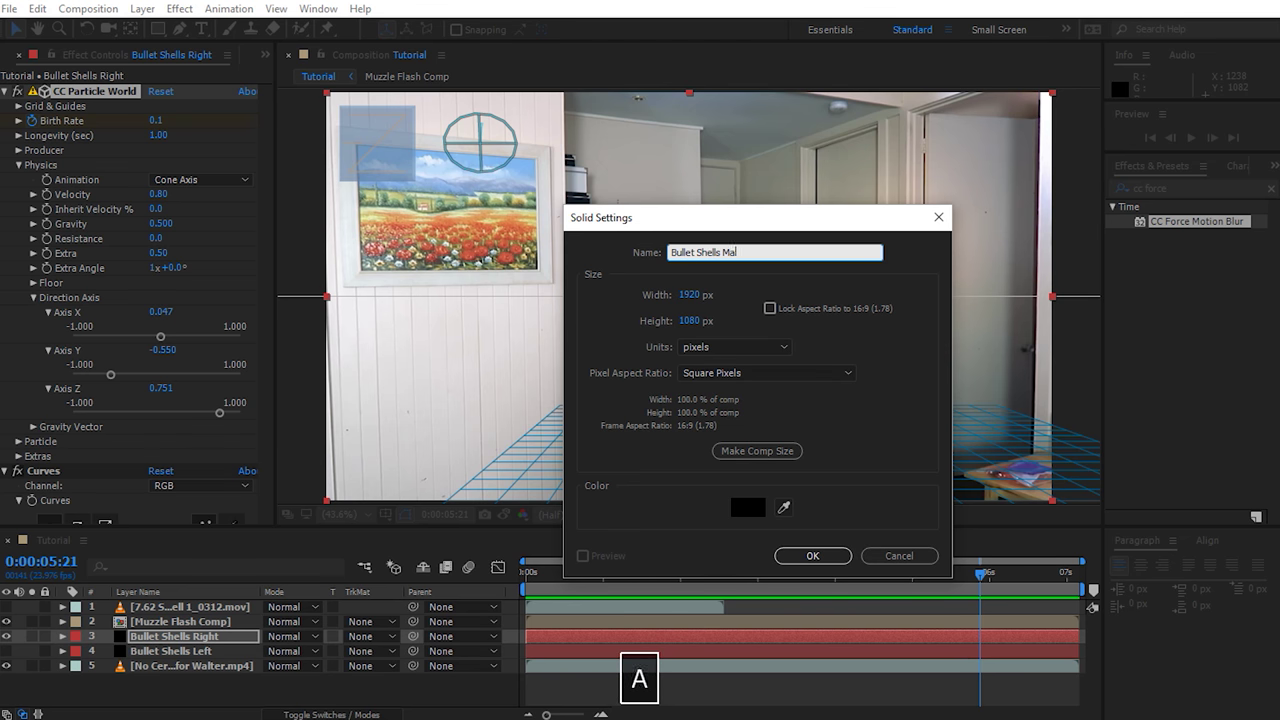
click(815, 555)
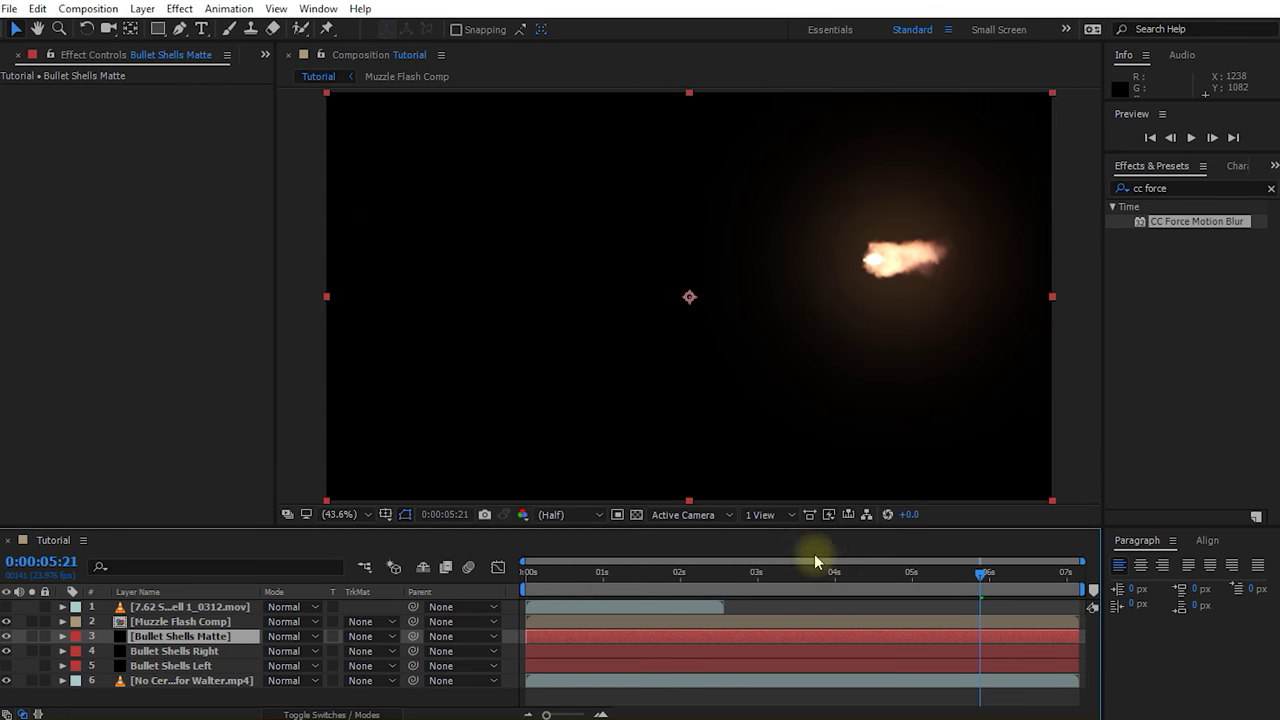
click(165, 638)
drag(175, 630, 172, 634)
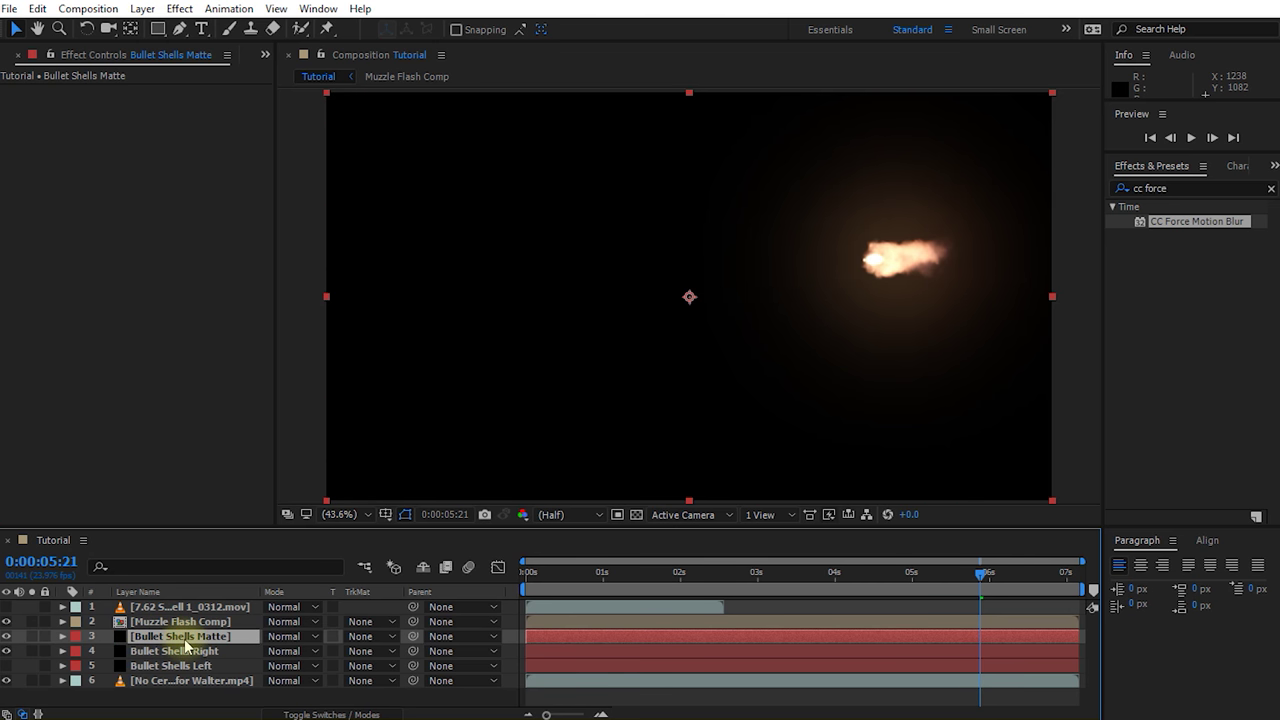
click(7, 637)
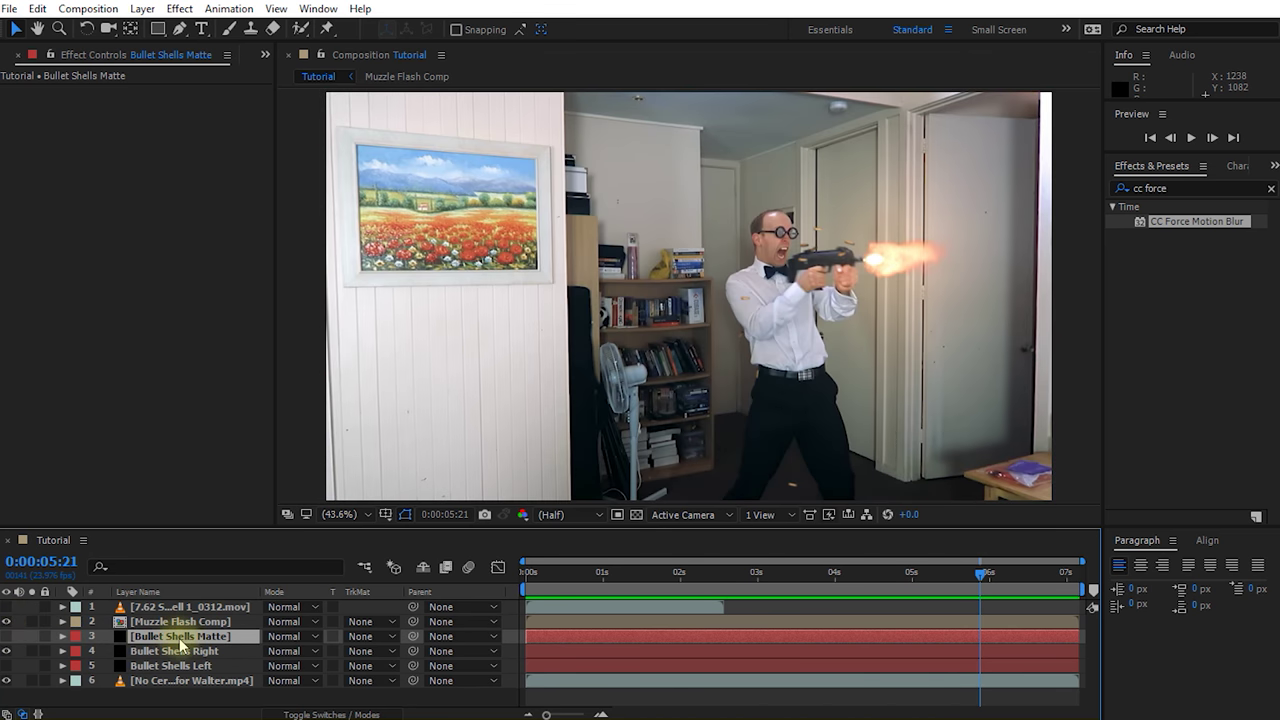
Draw a closed Pen tool mask on Bullet Shells Matte around the man's head, torso, arms and hands, down to the belt.
scroll(816, 300, up, 3)
key(space)
drag(968, 300, 774, 300)
click(178, 31)
click(721, 122)
click(665, 114)
click(639, 128)
click(631, 144)
click(640, 174)
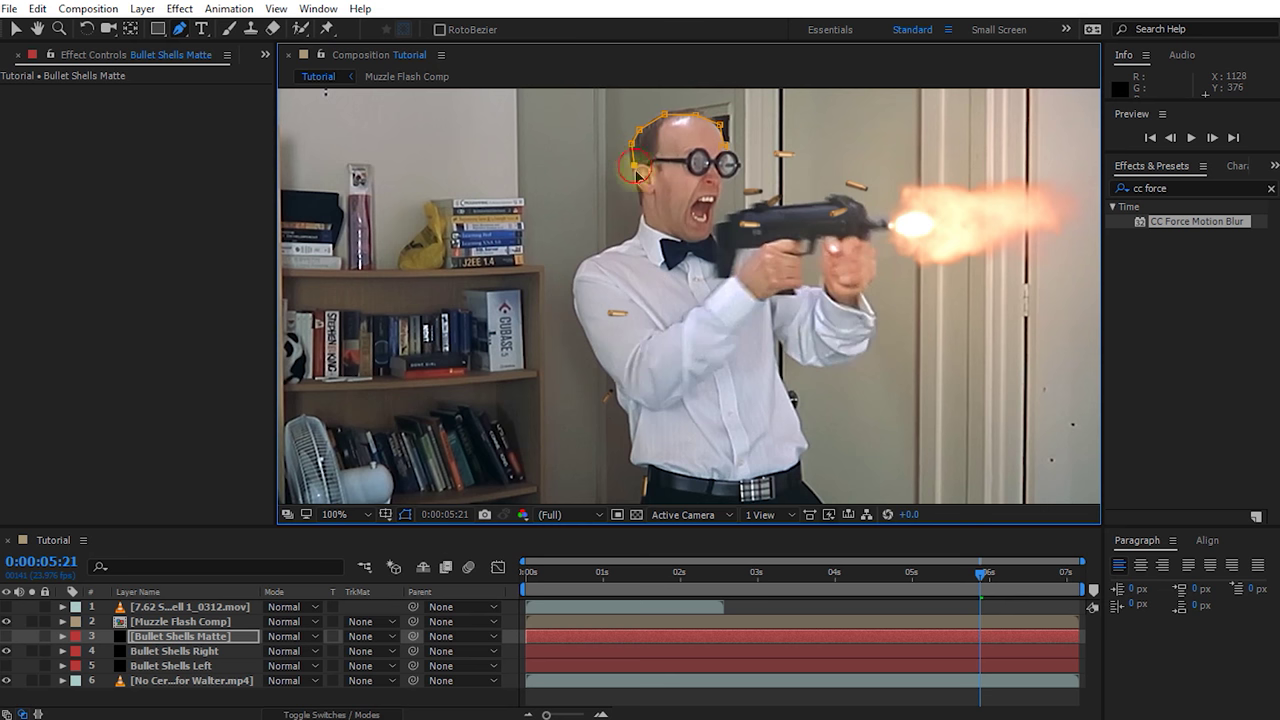
click(651, 480)
click(670, 487)
click(724, 491)
click(785, 487)
click(801, 467)
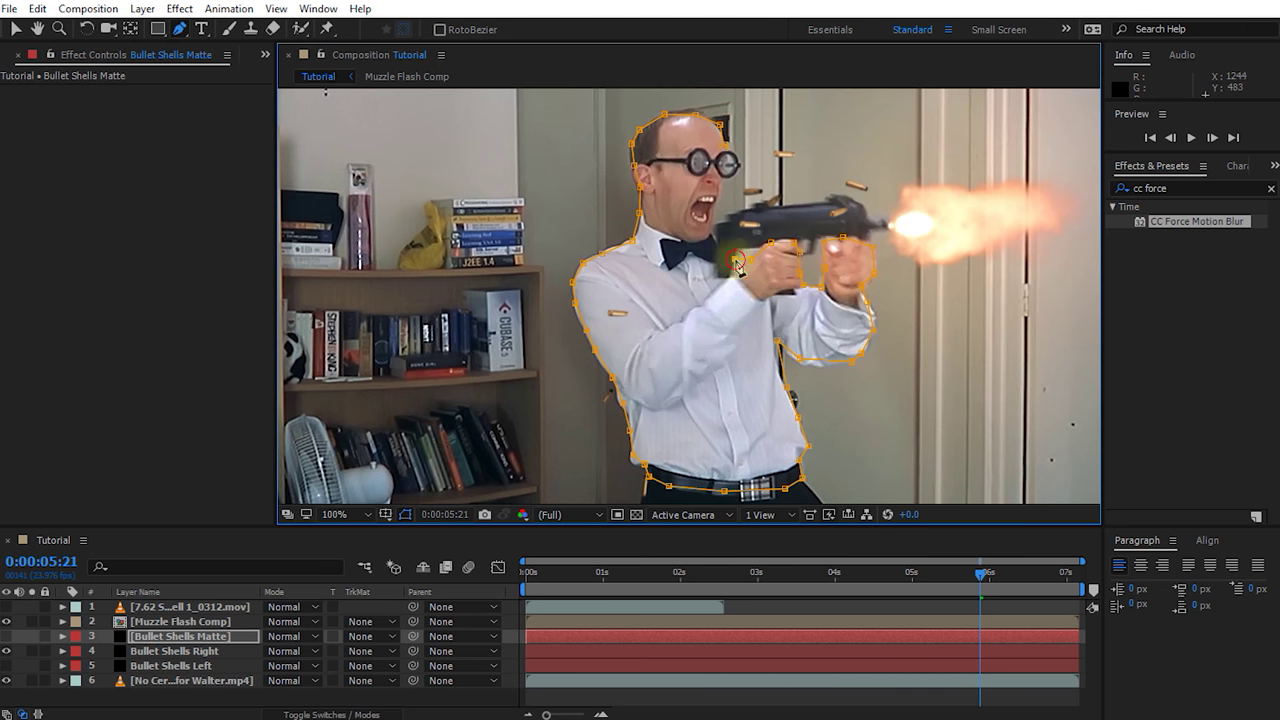
Start animating the Mask Path of Bullet Shells Matte with a keyframe at 0:00:05:21.
click(981, 640)
key(m)
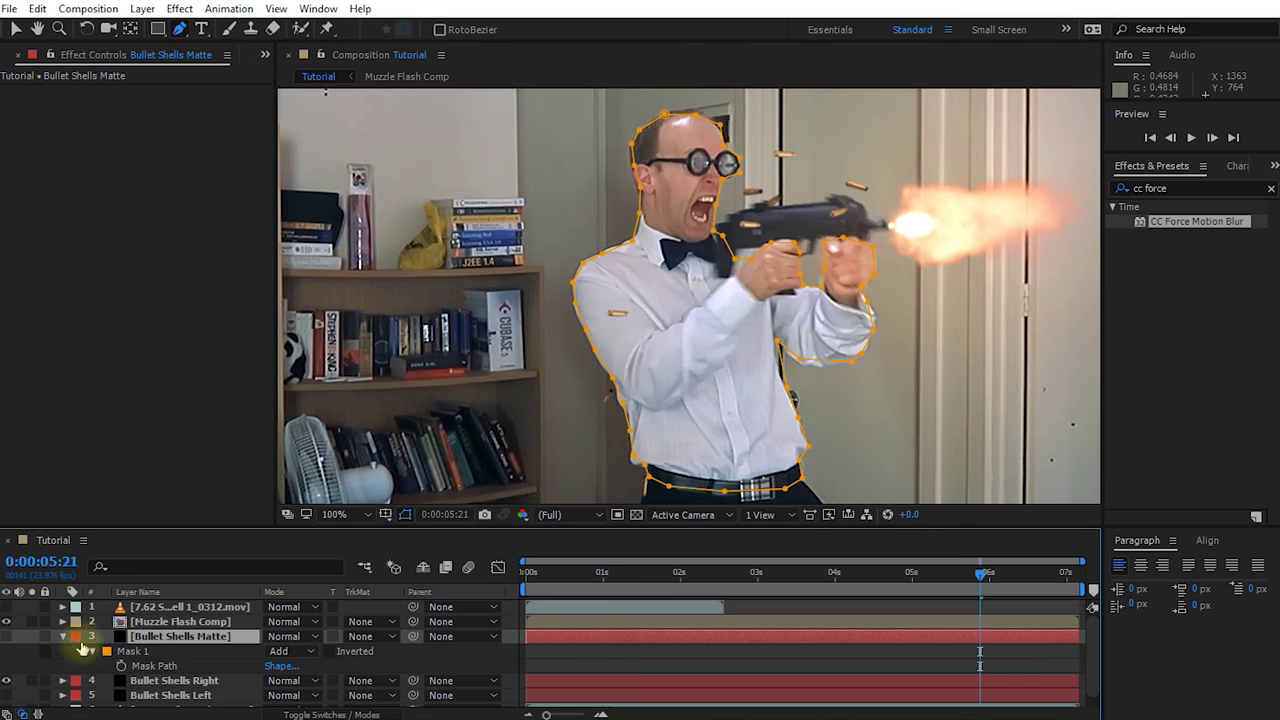
click(120, 666)
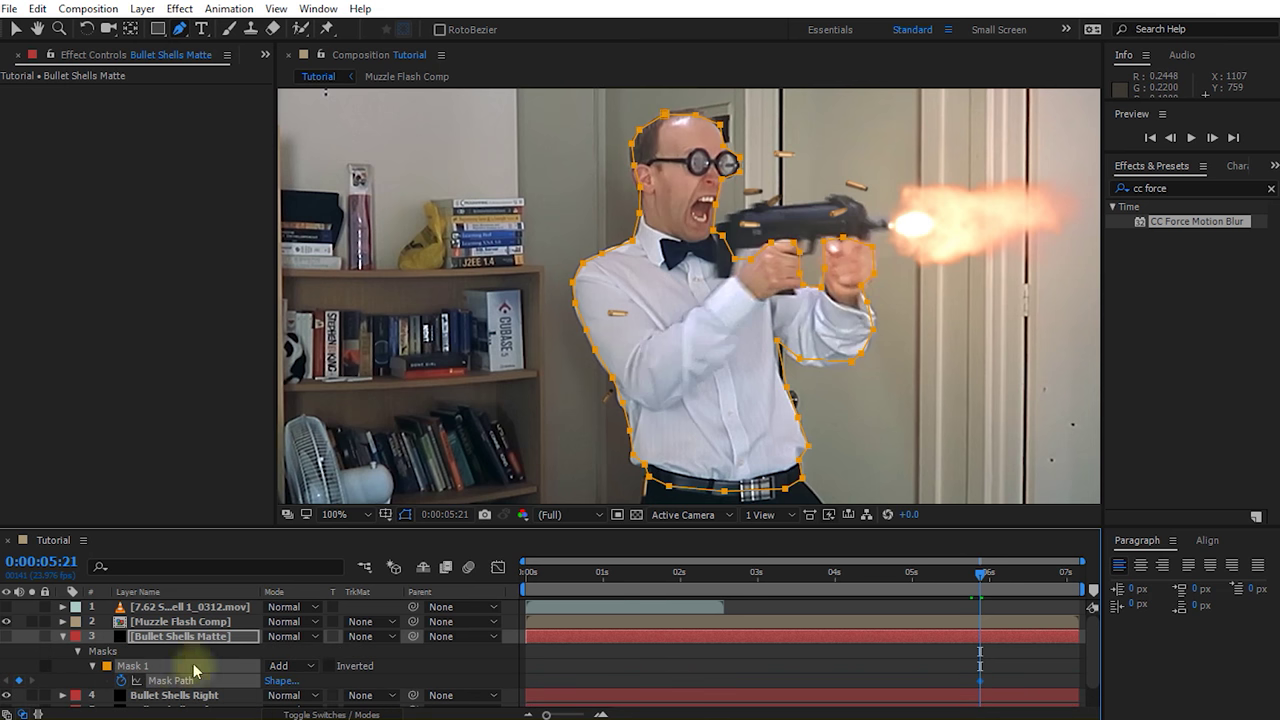
Adjust the mask's points at 0:00:05:18 to fit the man's front hand and forearm.
drag(981, 575, 971, 578)
drag(871, 282, 866, 285)
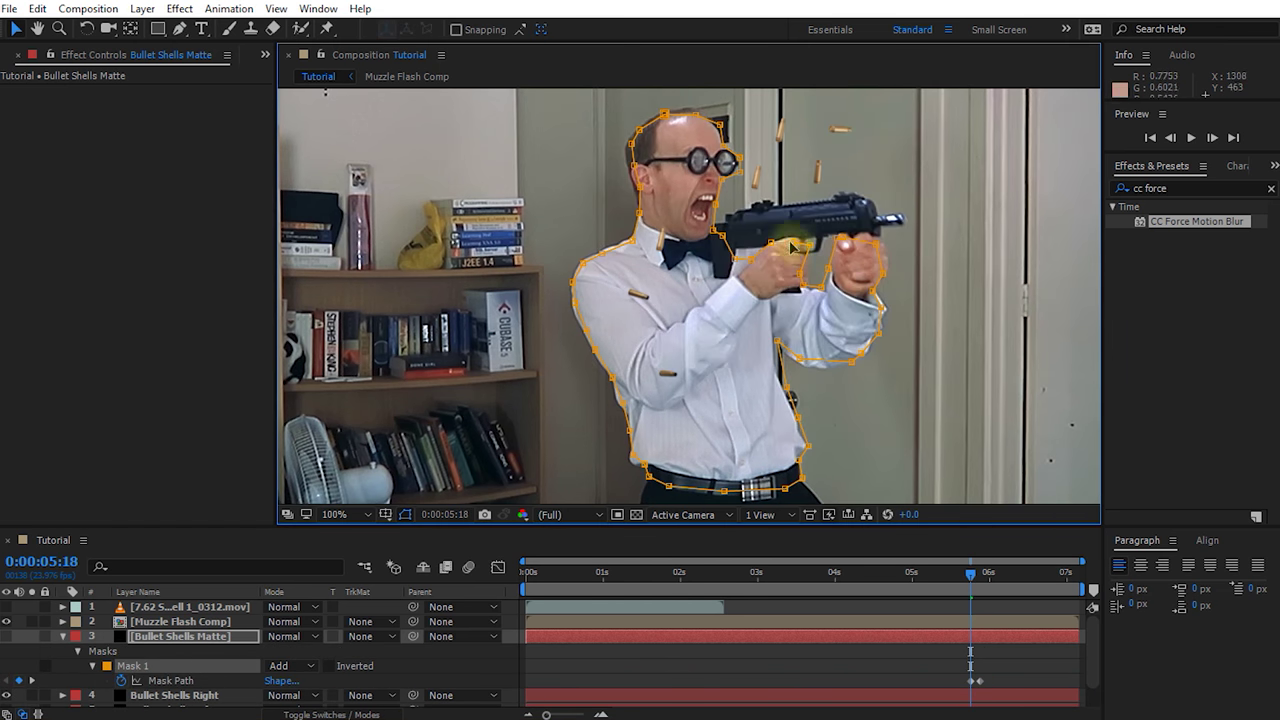
drag(860, 352, 848, 366)
Fit Mask 1 of Bullet Shells Matte to the man's head, torso and hands at 0:00:05:13.
key(Page_Up)
key(Page_Up)
key(Page_Up)
key(Page_Up)
key(Page_Up)
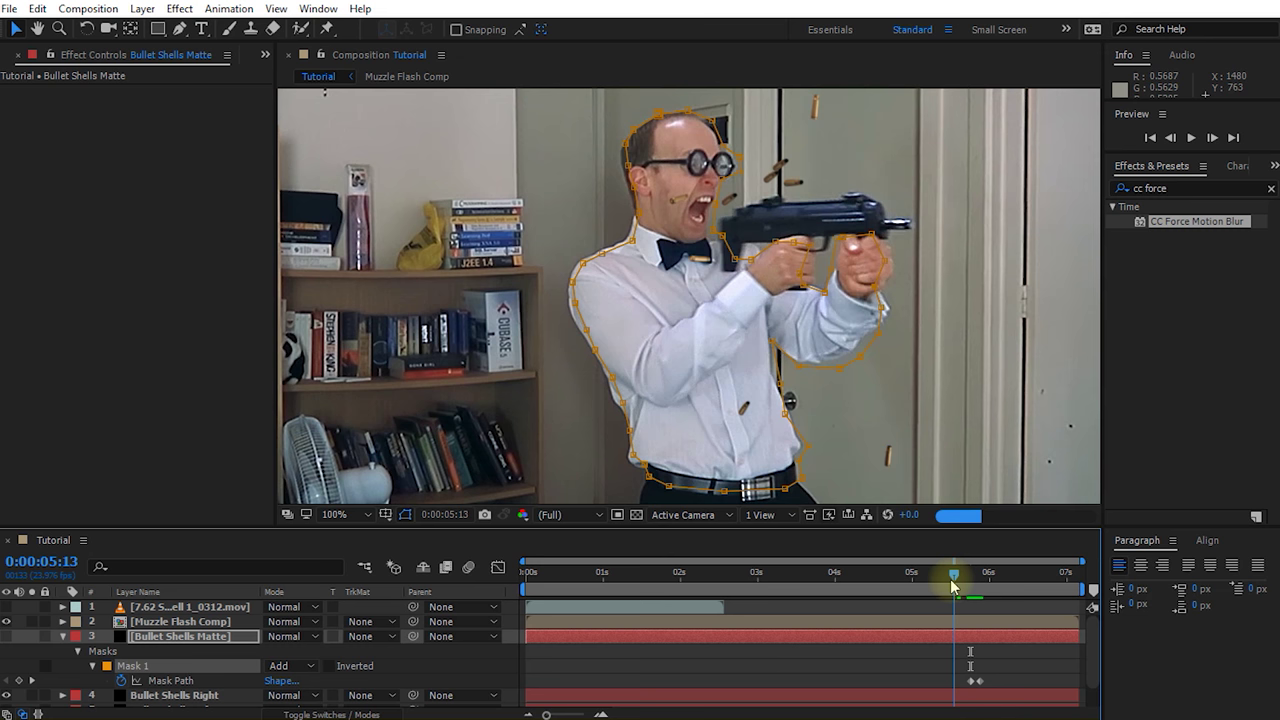
drag(592, 346, 585, 385)
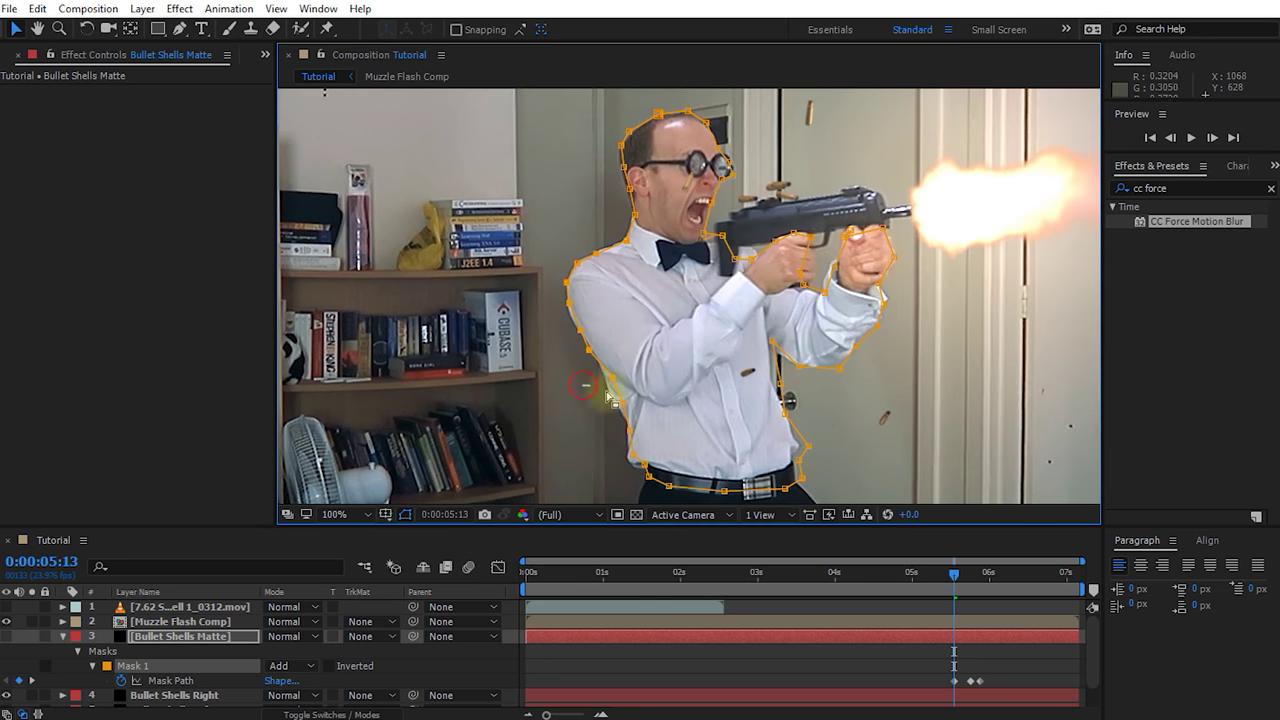
Fit Mask 1 to the man's body at 0:00:05:09, moving the head points over the back of his head.
key(Page_Up)
key(Page_Up)
key(Page_Up)
key(Page_Up)
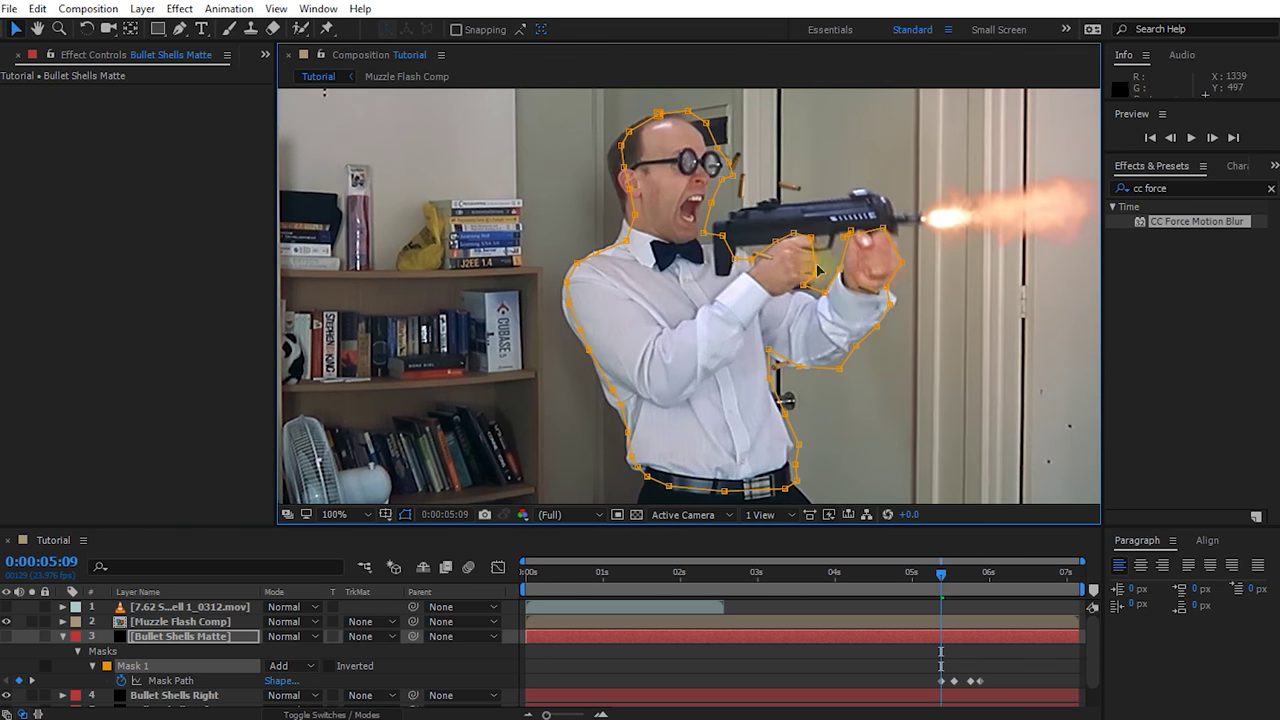
click(688, 113)
drag(628, 140, 610, 152)
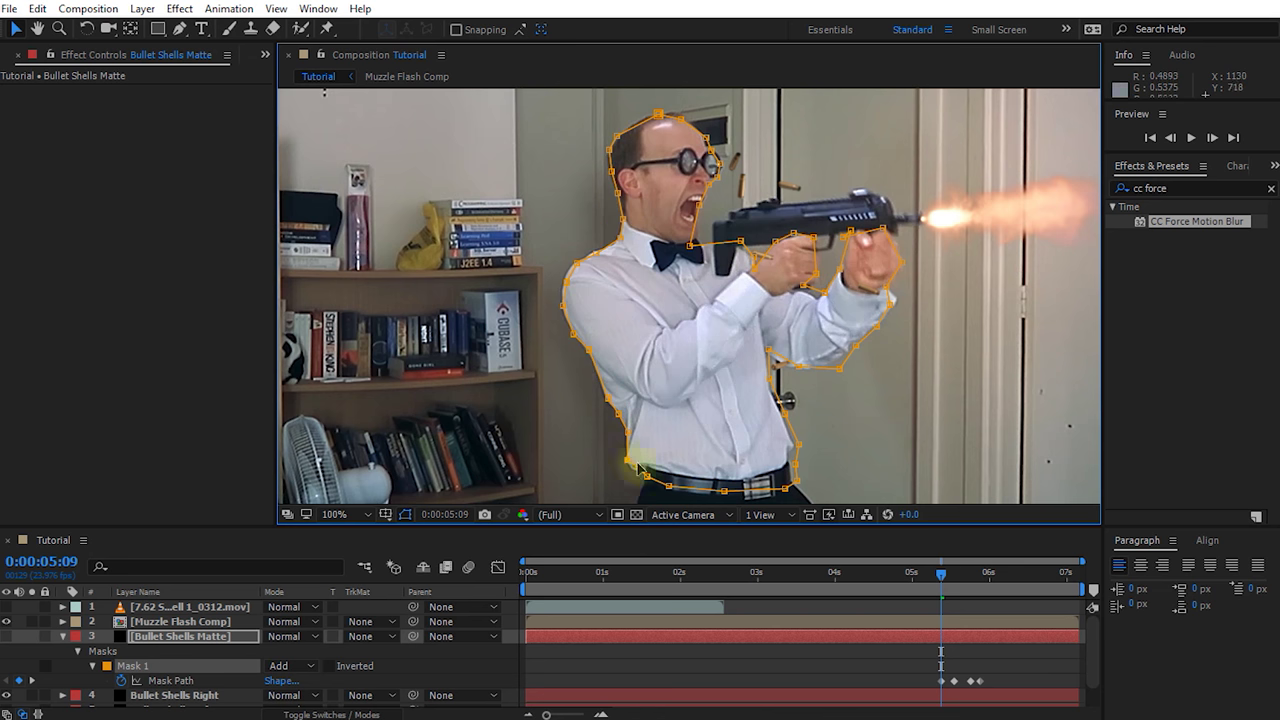
Adjust Mask 1 at 0:00:05:05 to follow the man's raised forearm, head and shoulder.
key(Page_Up)
key(Page_Up)
key(Page_Up)
key(Page_Up)
drag(885, 290, 900, 285)
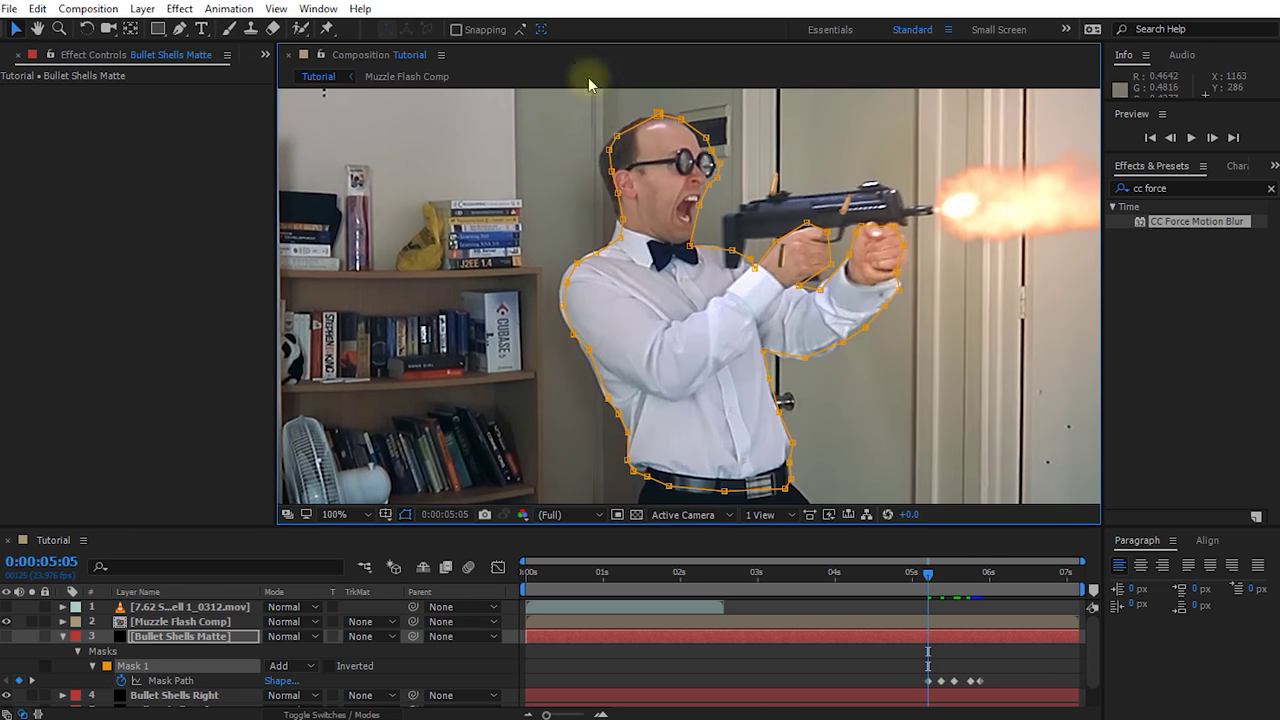
drag(609, 150, 602, 150)
click(574, 273)
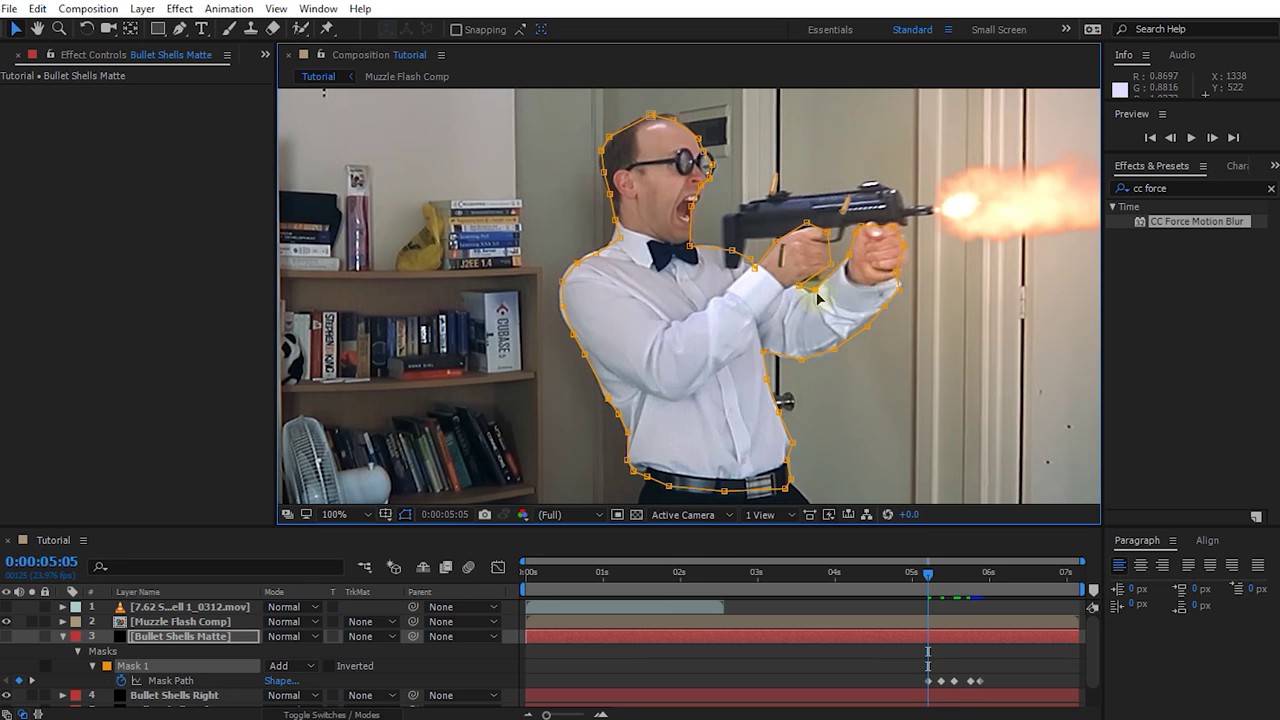
Refit Mask 1 to the man's front arm, torso and head at 0:00:05:00.
click(912, 572)
key(ctrl+Up)
key(ctrl+Down)
drag(905, 276, 912, 284)
key(space)
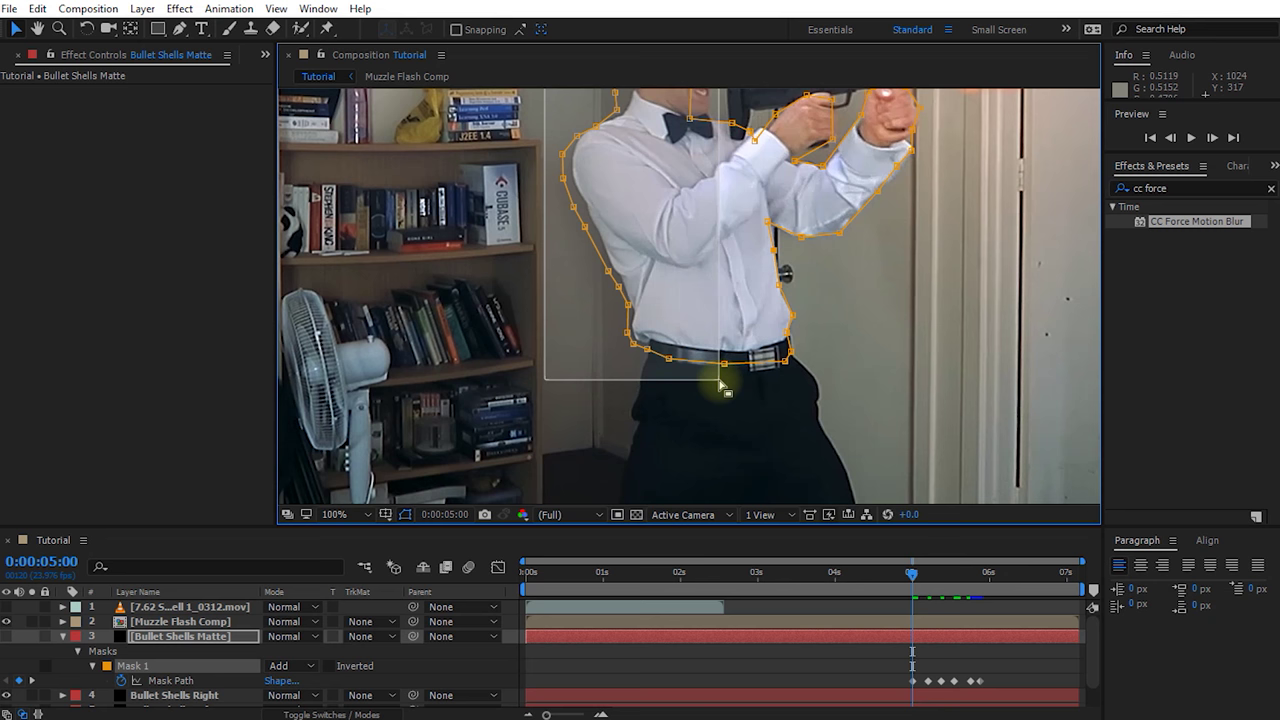
key(space)
drag(648, 117, 668, 128)
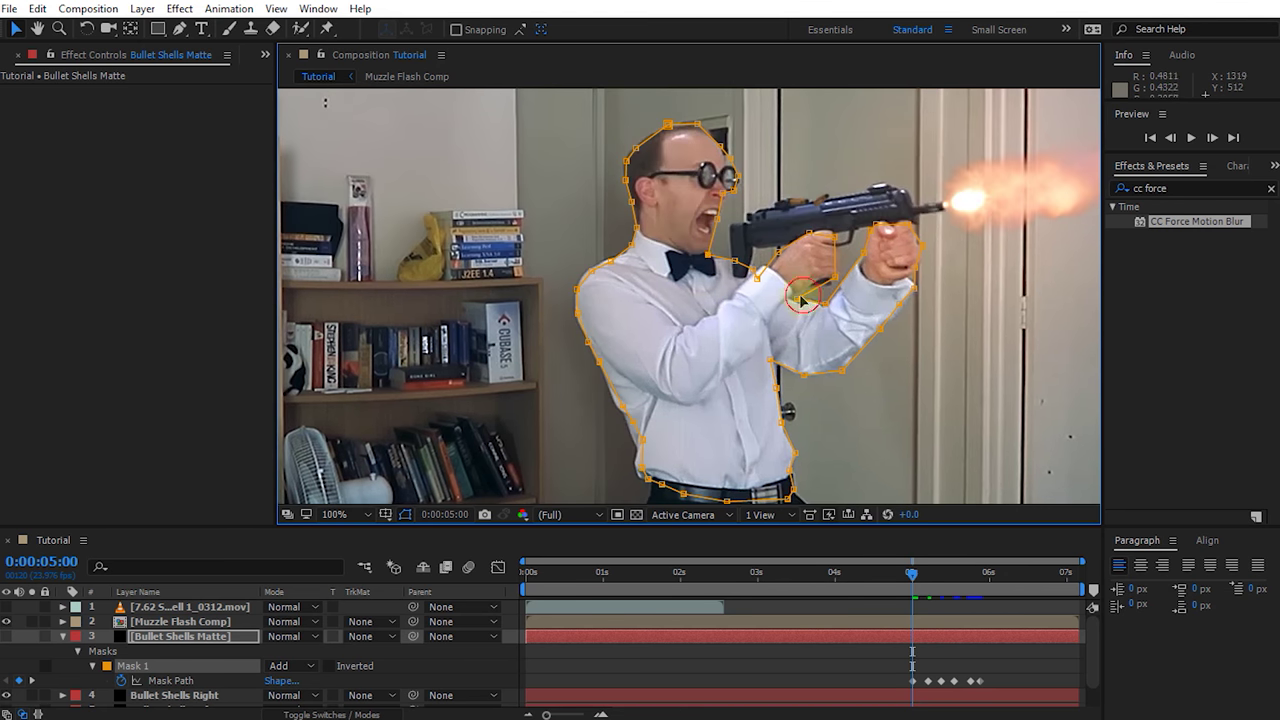
Move Mask 1's arm, head and torso points onto the man at 0:00:04:20.
key(Page_Up)
key(Page_Up)
key(Page_Up)
key(Page_Up)
drag(937, 337, 866, 287)
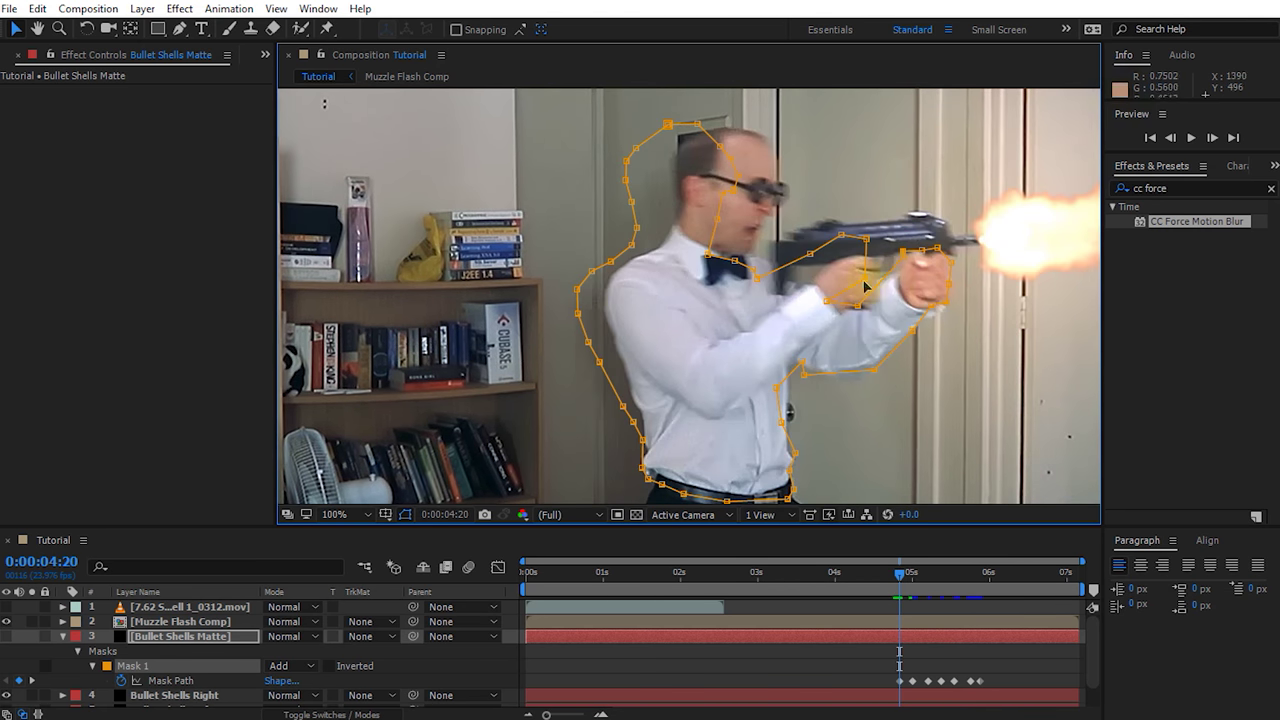
drag(627, 200, 675, 200)
drag(735, 262, 778, 267)
drag(700, 220, 741, 435)
Fit Mask 1 to the man's shoulder and back at 0:00:06:01.
drag(904, 572, 887, 578)
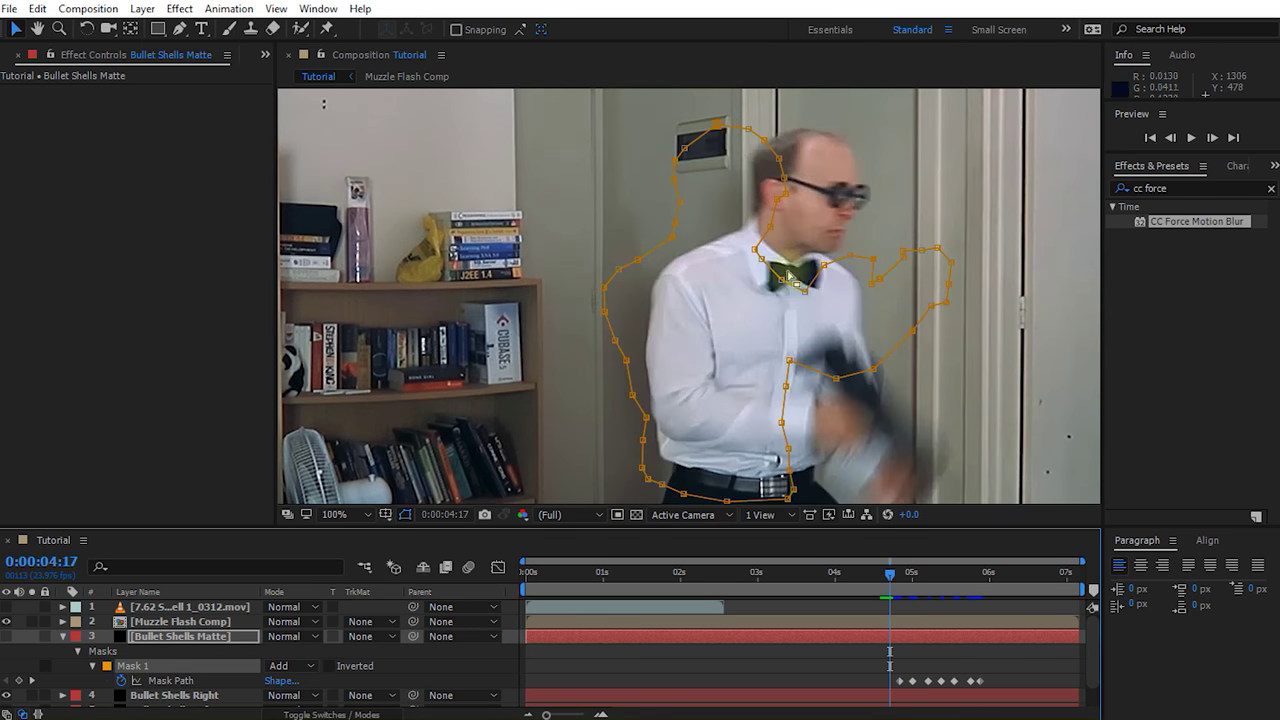
drag(904, 580, 988, 604)
drag(576, 290, 584, 290)
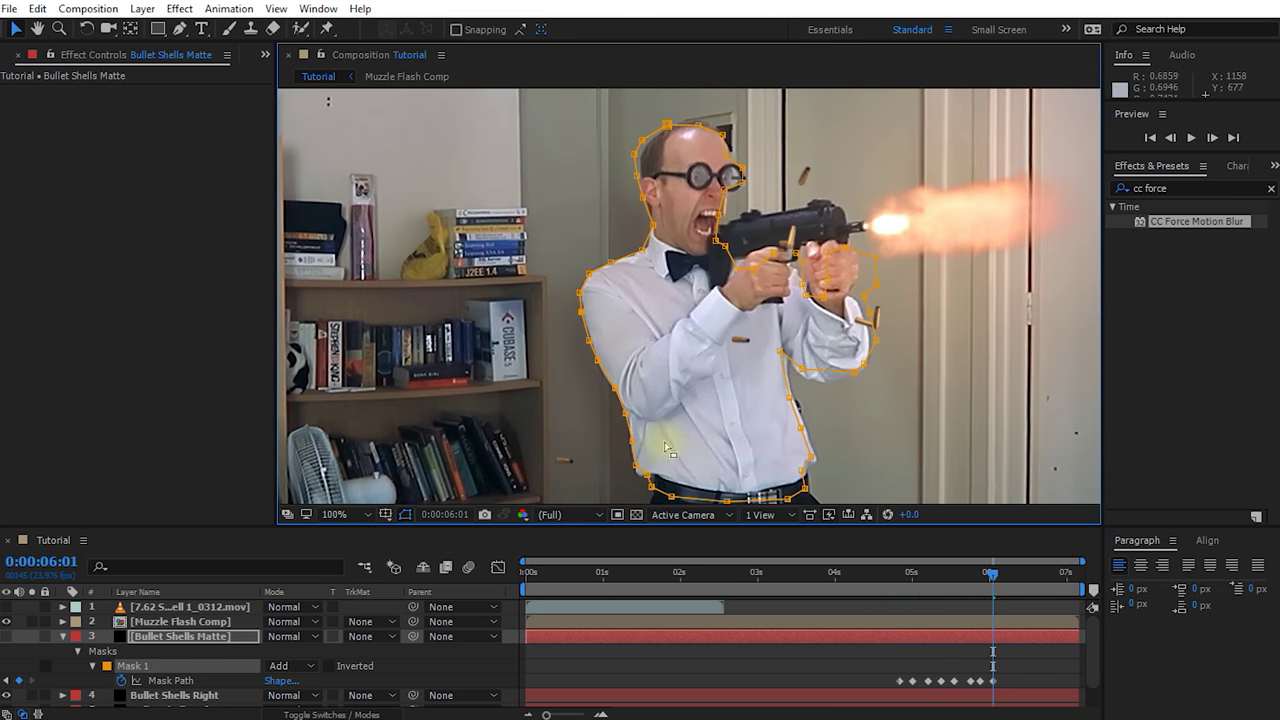
Reshape Mask 1 around the man's head, torso and arms at 0:00:06:10.
key(Page_Down)
key(Page_Down)
key(Page_Down)
key(Page_Down)
key(Page_Down)
key(Page_Down)
key(Page_Down)
key(Page_Down)
key(Page_Down)
drag(806, 357, 640, 418)
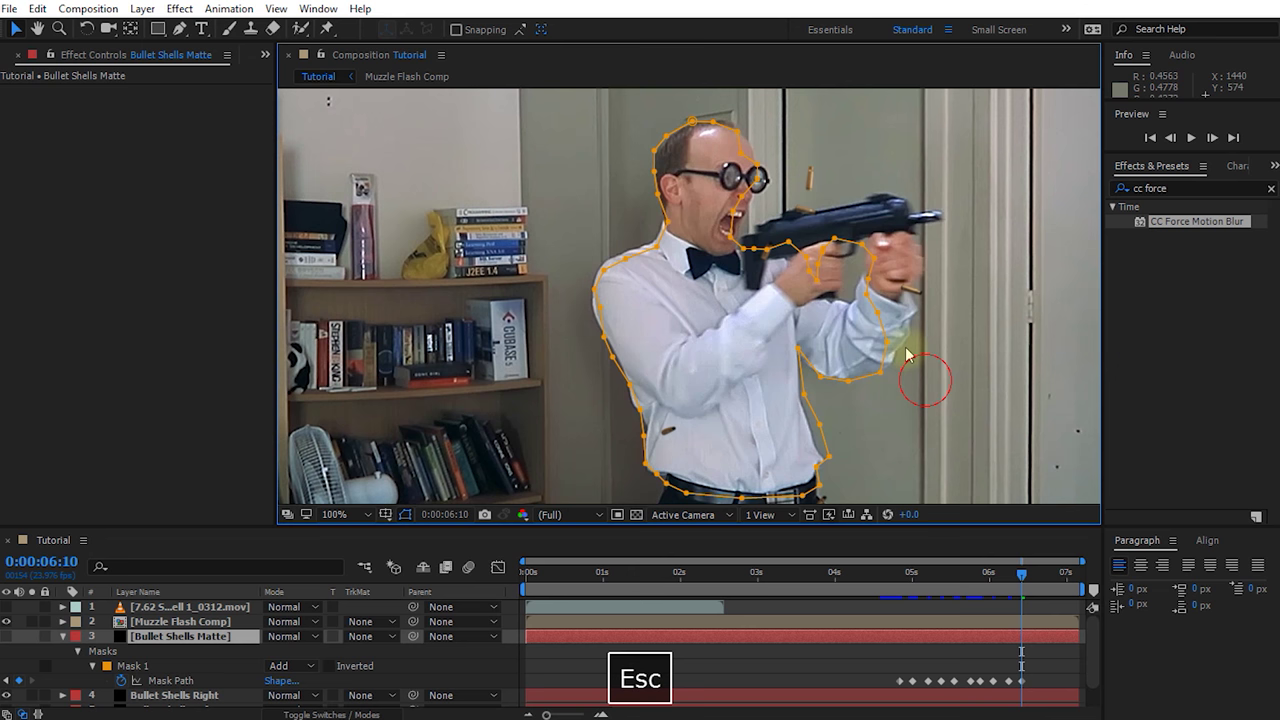
Adjust Mask 1 at 0:00:06:14 to cover the man's extended hands and forearm.
key(Page_Down)
key(Page_Down)
key(Page_Down)
key(Page_Down)
drag(876, 254, 900, 252)
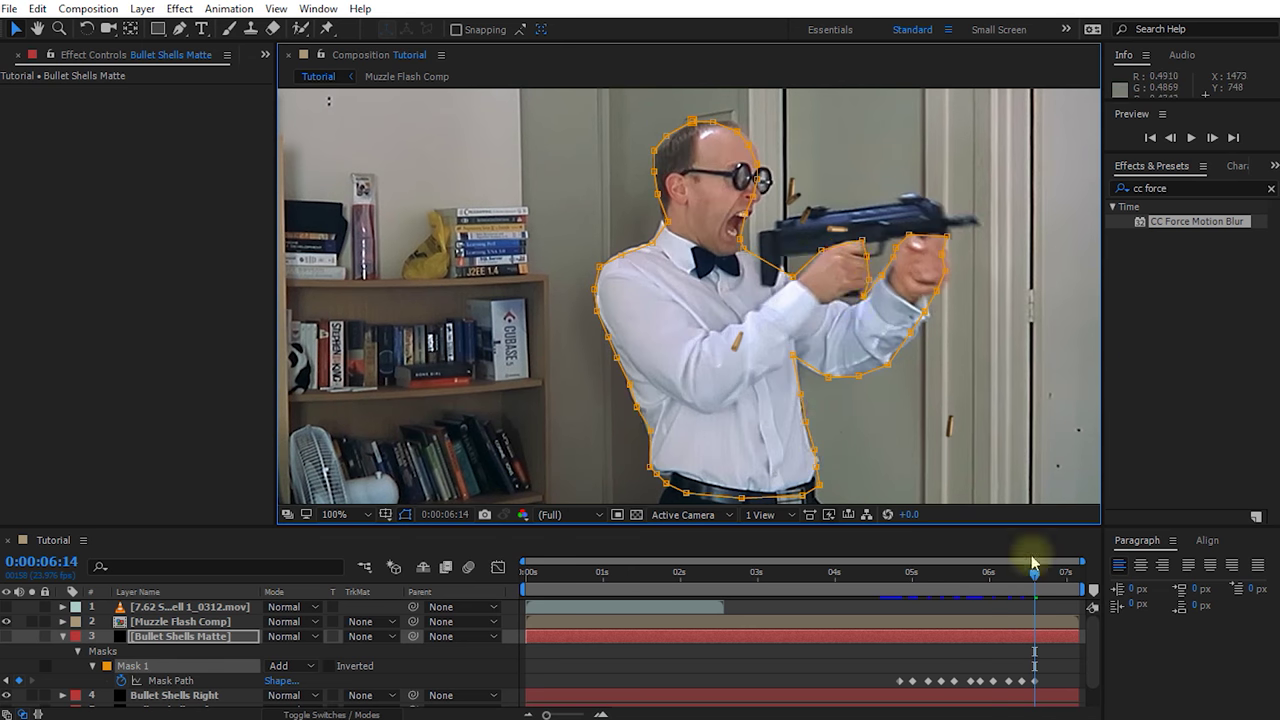
Keep Mask 1 fitted to the man's body and hands on the frames from 0:00:06:14 to 0:00:07:01.
key(Page_Down)
key(Page_Down)
key(Page_Down)
key(Page_Down)
key(Page_Down)
key(Page_Down)
key(Page_Down)
mouse_move(880, 280)
mouse_down()
mouse_move(868, 259)
mouse_move(857, 284)
mouse_up()
key(Page_Down)
key(Page_Down)
key(Page_Down)
key(Page_Down)
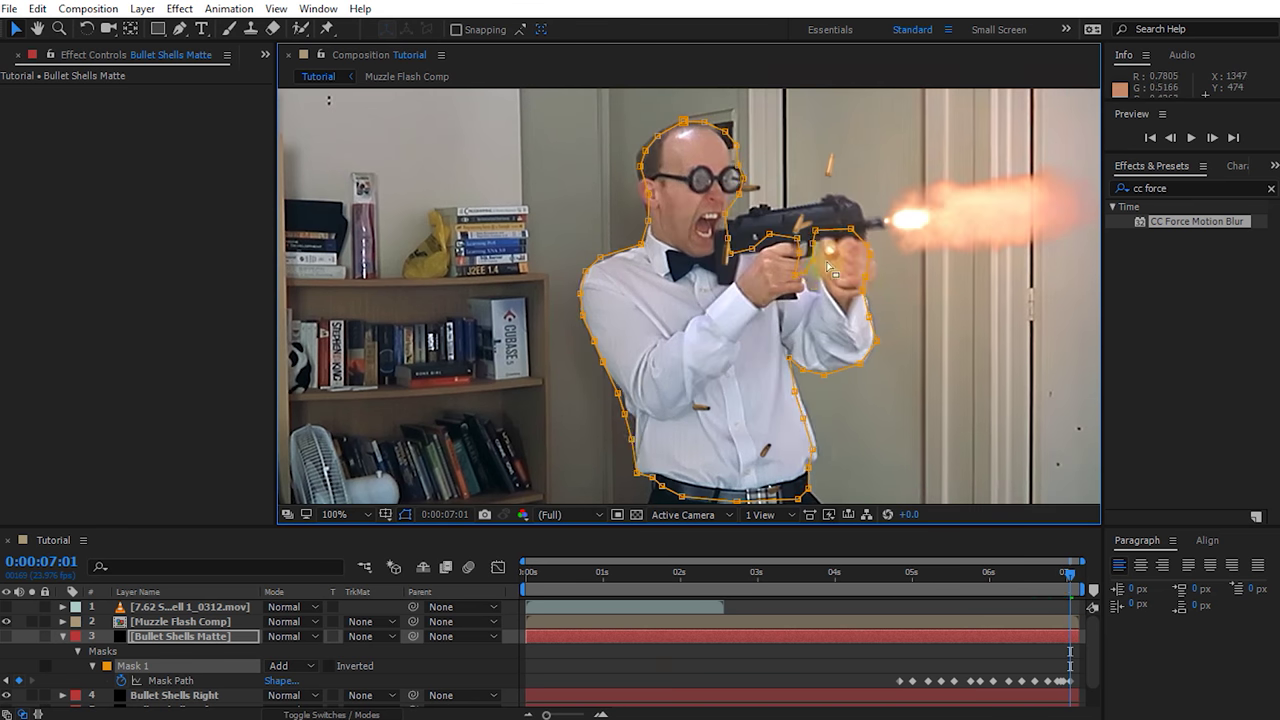
Correct Mask 1's points below the man's front arm at the end of the composition.
key(Page_Down)
key(Page_Down)
drag(800, 358, 788, 340)
Lock and collapse Mask 1, and draw a closed Pen tool mask around the gun at 0:00:06:05.
drag(1075, 575, 1008, 603)
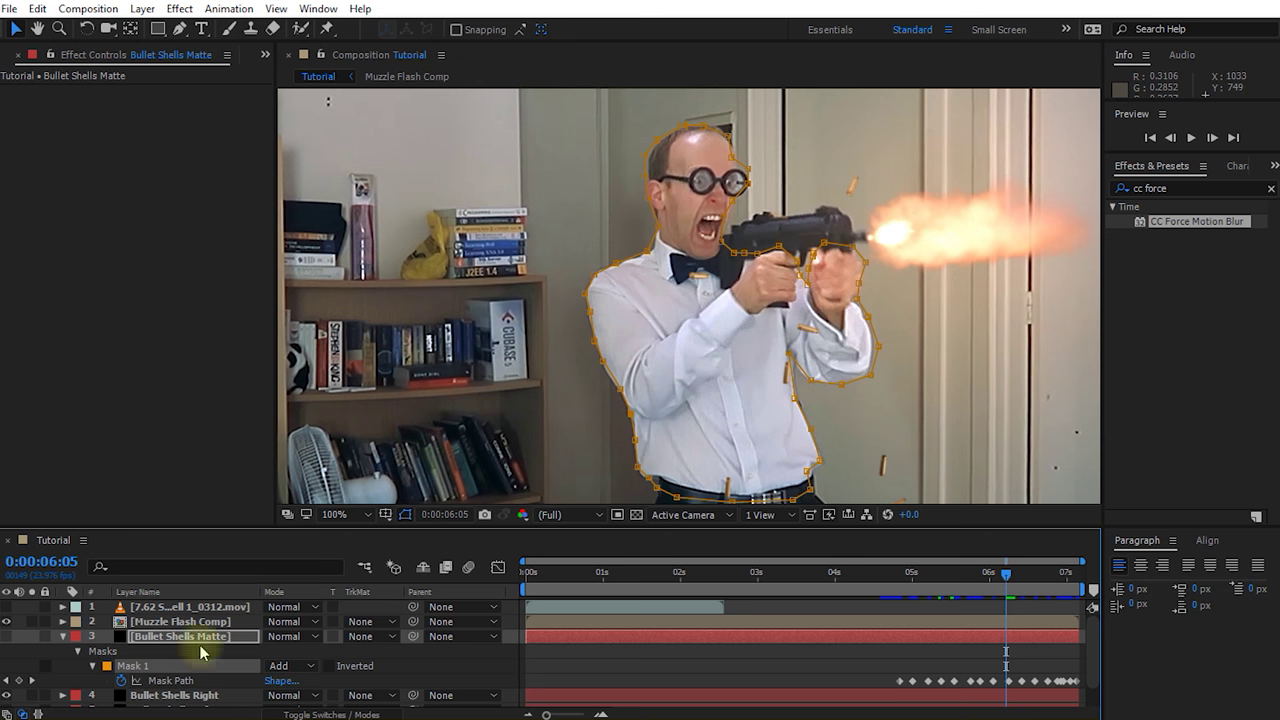
click(47, 672)
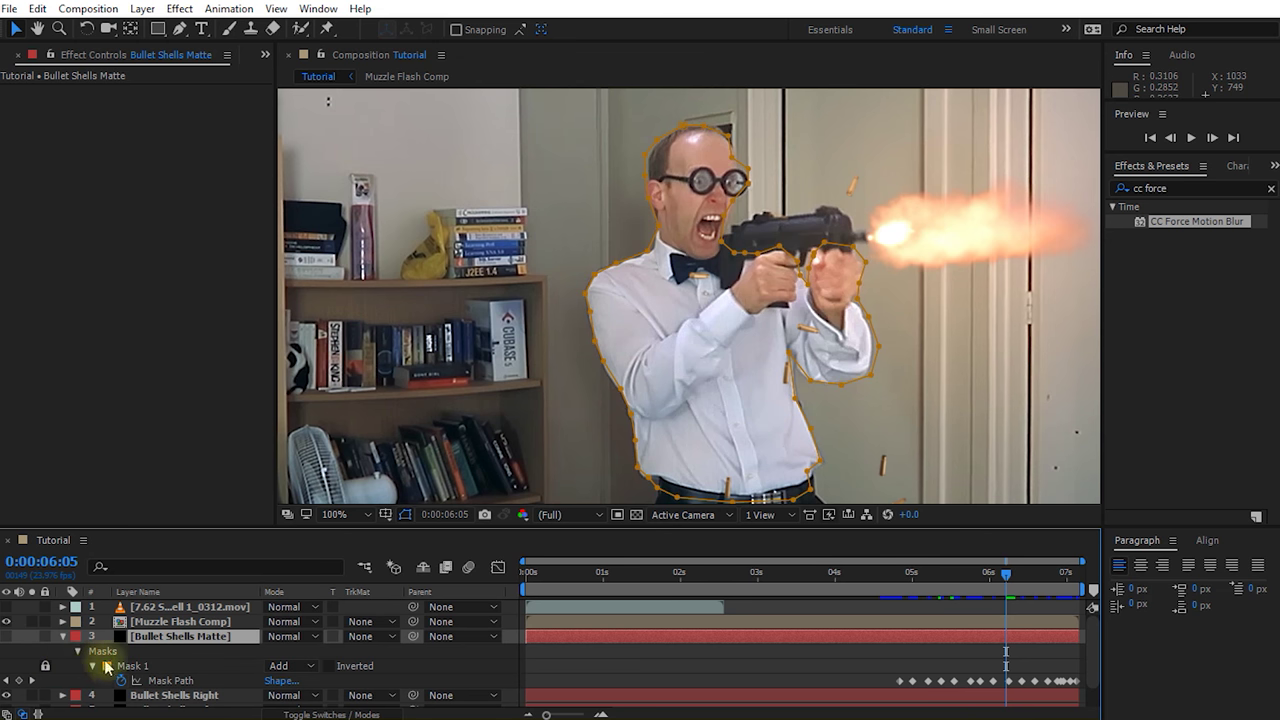
click(93, 668)
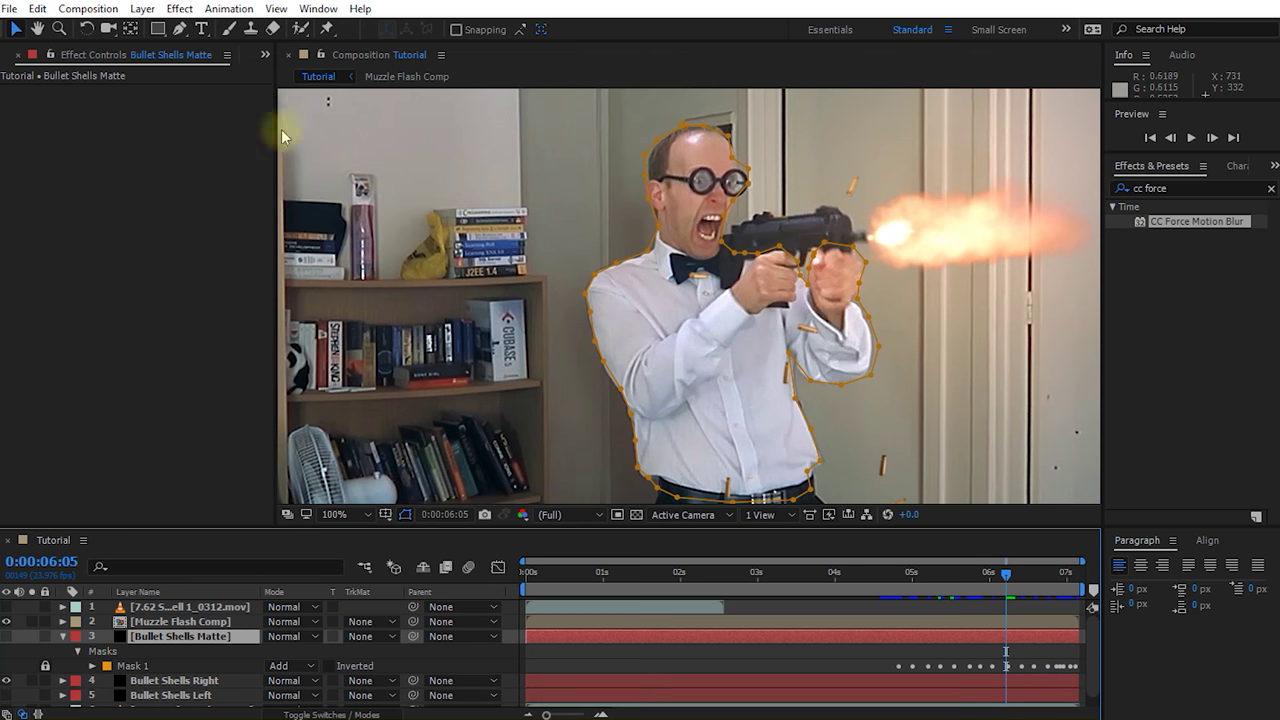
click(180, 30)
click(716, 245)
click(760, 215)
click(831, 216)
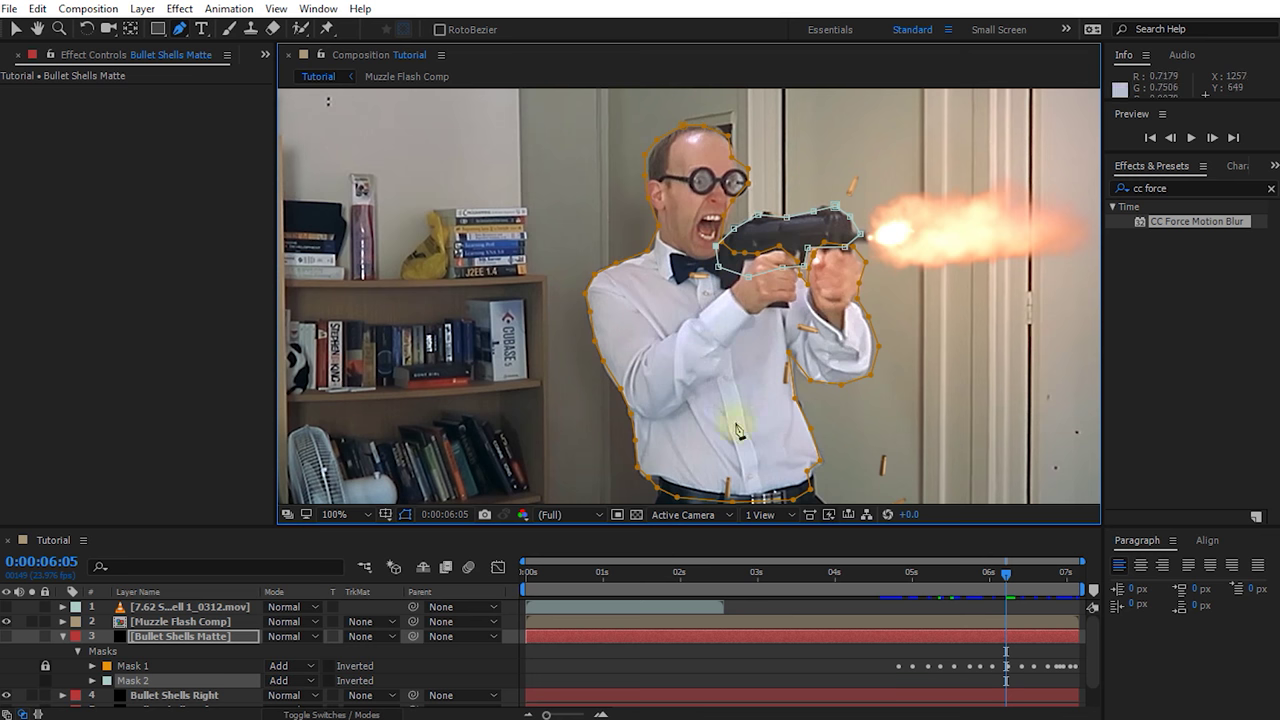
Start animating Mask 2's Mask Path at 0:00:06:05 and fit it to the gun at 0:00:05:22 and on earlier frames.
click(93, 680)
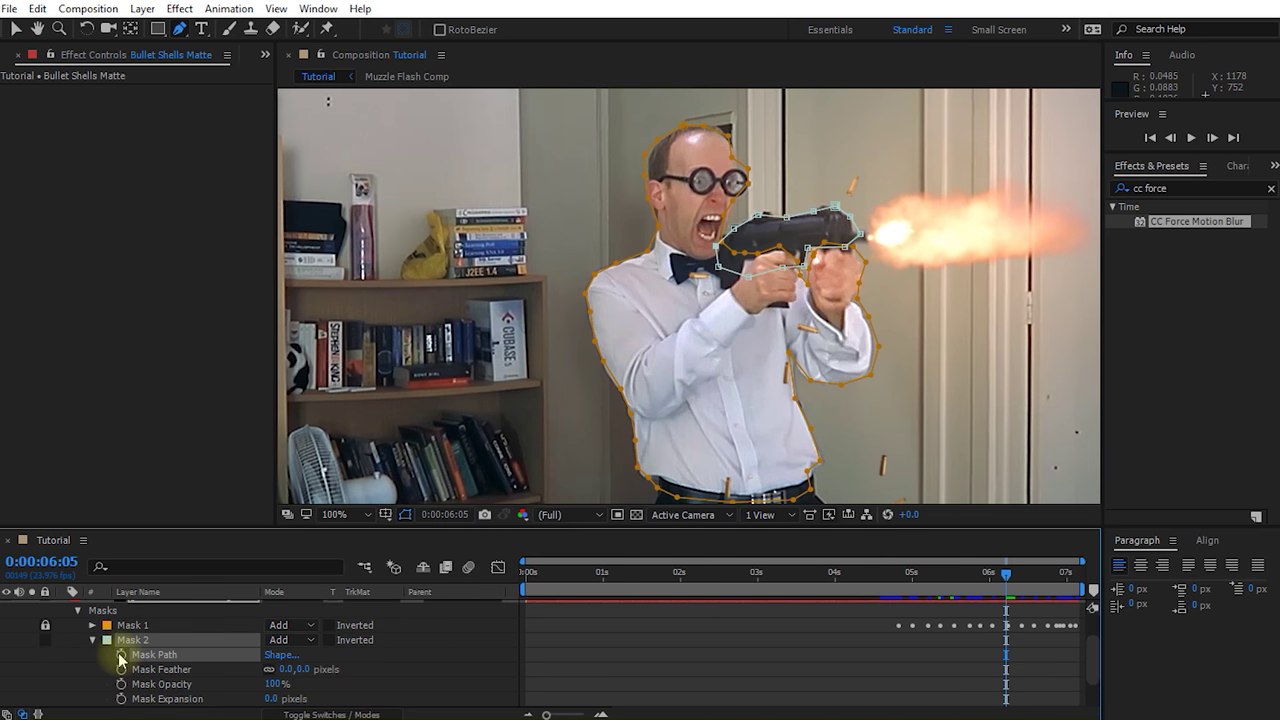
key(Escape)
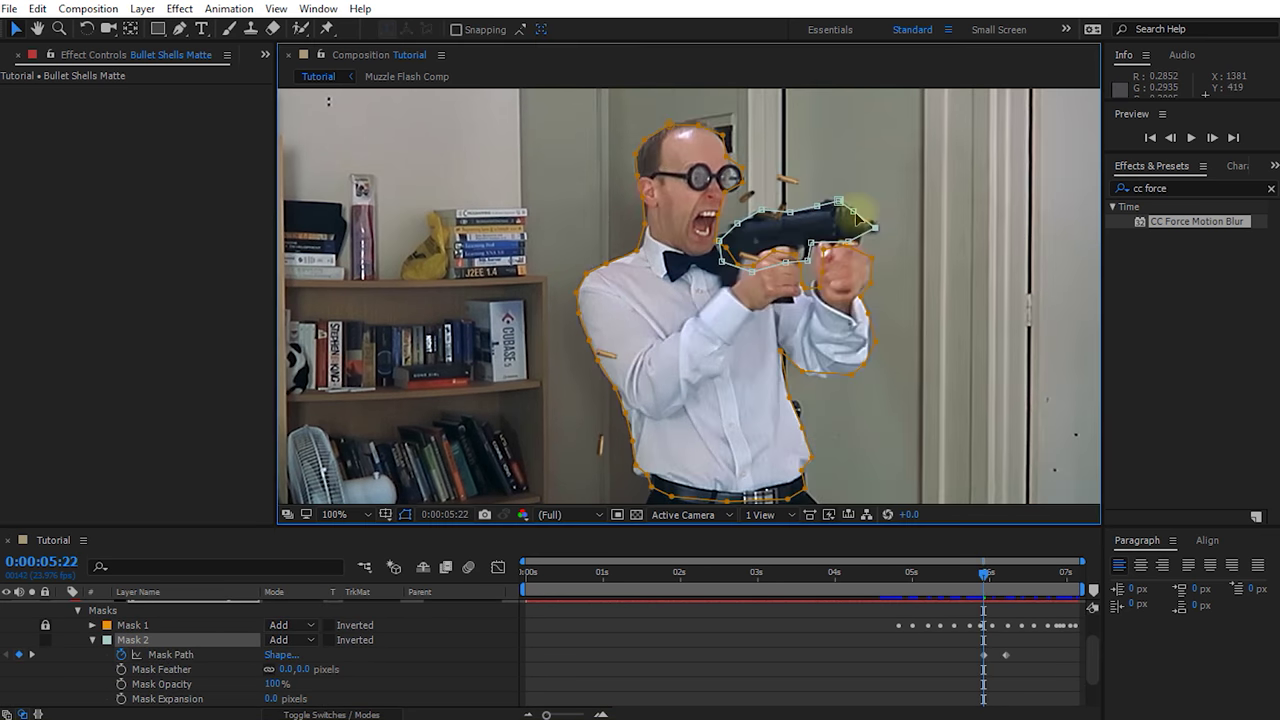
key(Page_Up)
key(Page_Up)
key(Page_Up)
key(Page_Up)
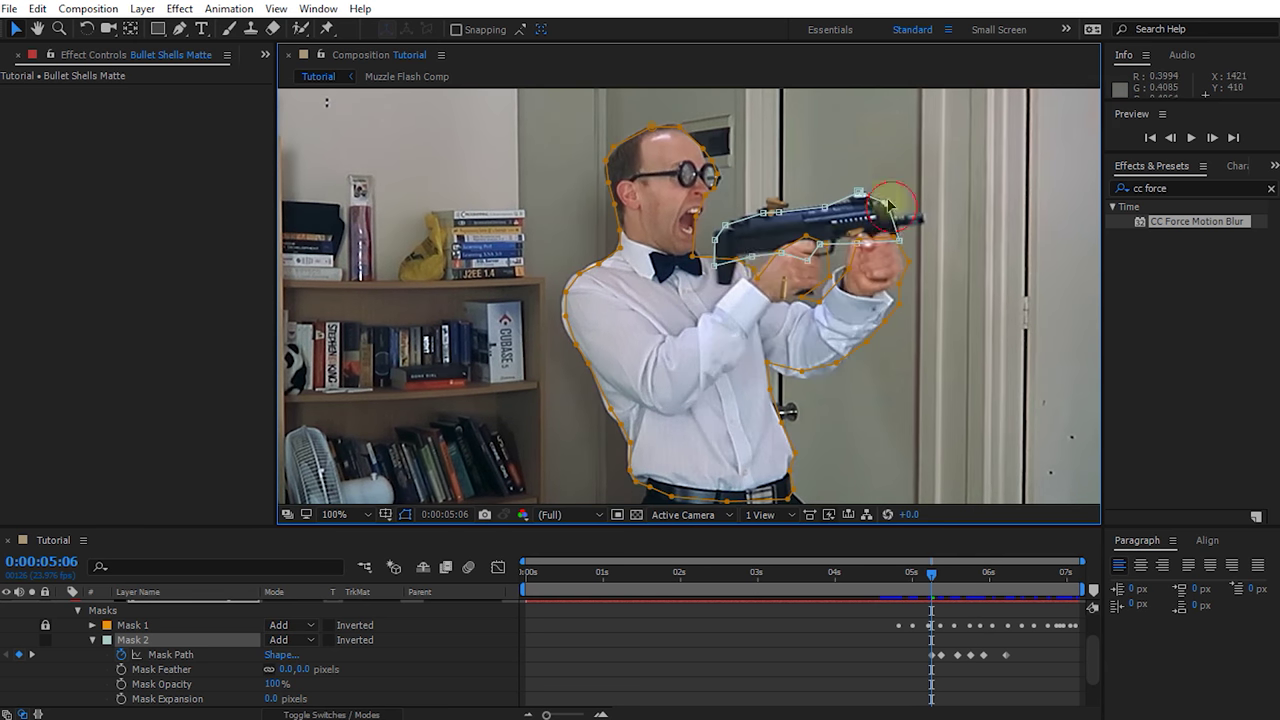
Fit Mask 2 to the gun at 0:00:05:06, on the opening shots, and forward to 0:00:06:13.
drag(907, 241, 813, 258)
key(Page_Down)
key(Page_Down)
key(Page_Down)
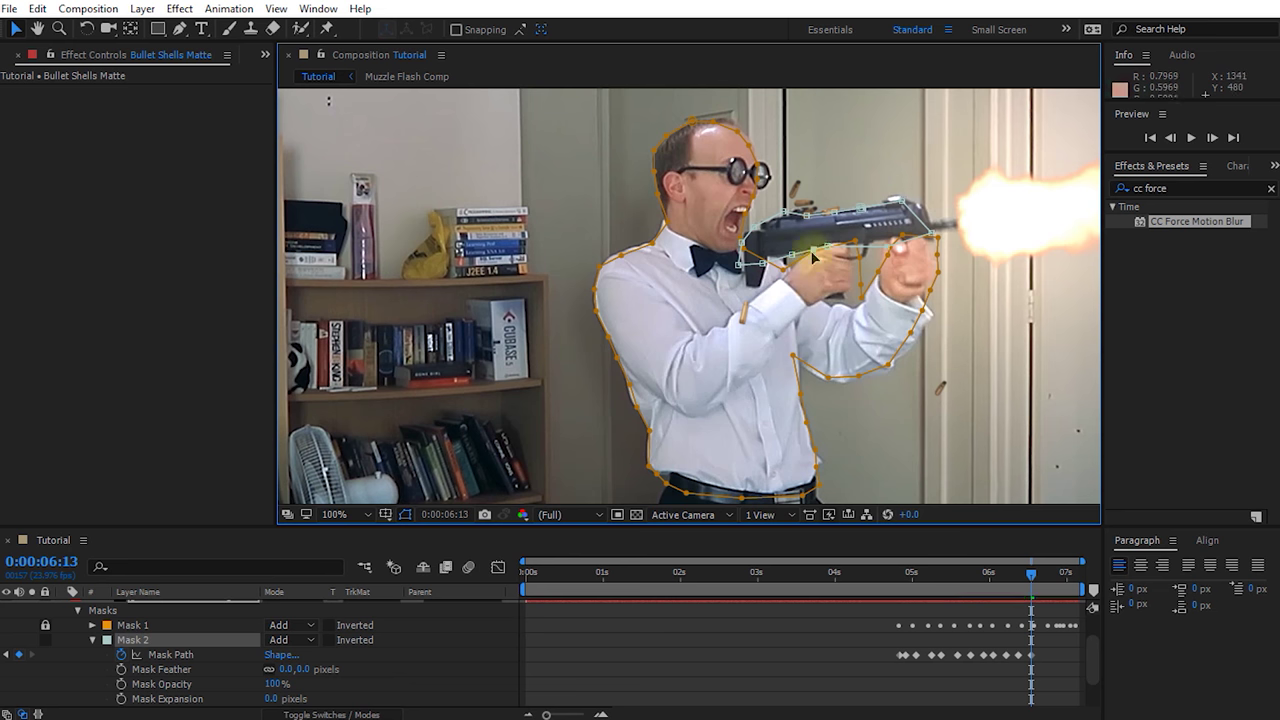
Reposition and reshape Mask 2 over the gun at 0:00:06:18 and 0:00:06:21.
key(Page_Down)
key(Page_Down)
key(Page_Down)
key(Page_Down)
key(Page_Down)
key(Page_Down)
key(Page_Down)
key(Page_Down)
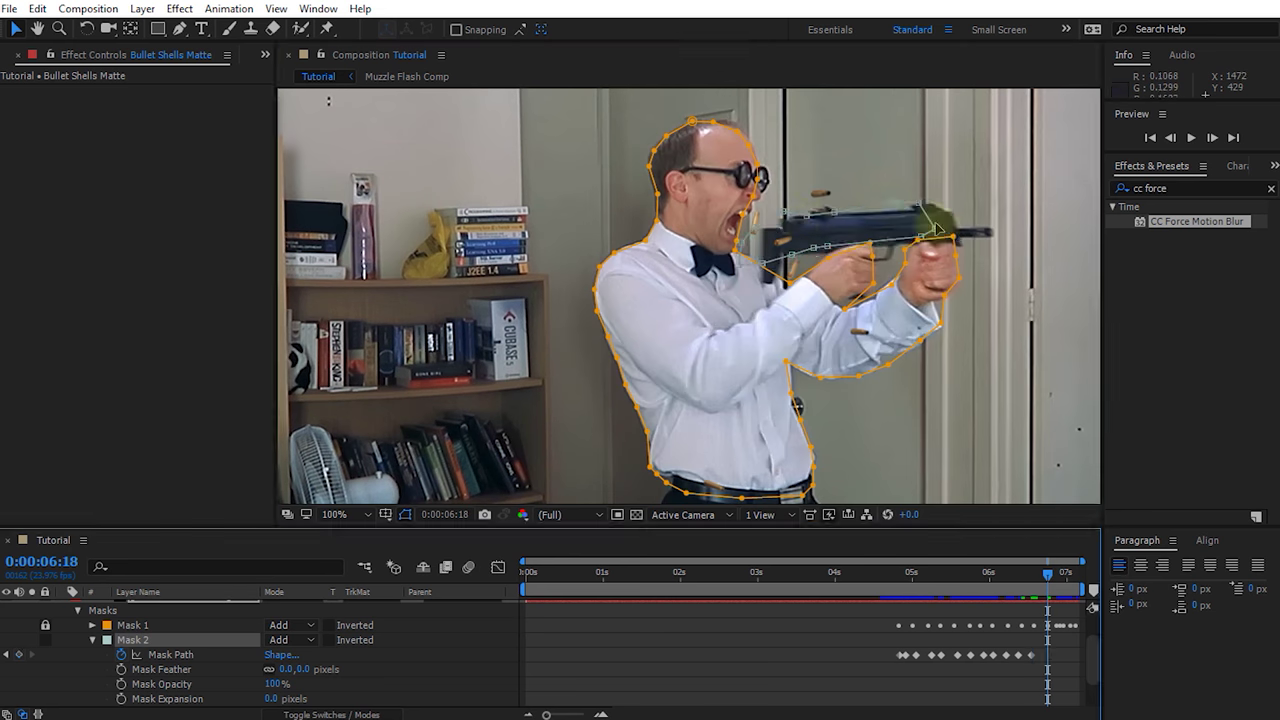
key(Escape)
drag(813, 258, 800, 215)
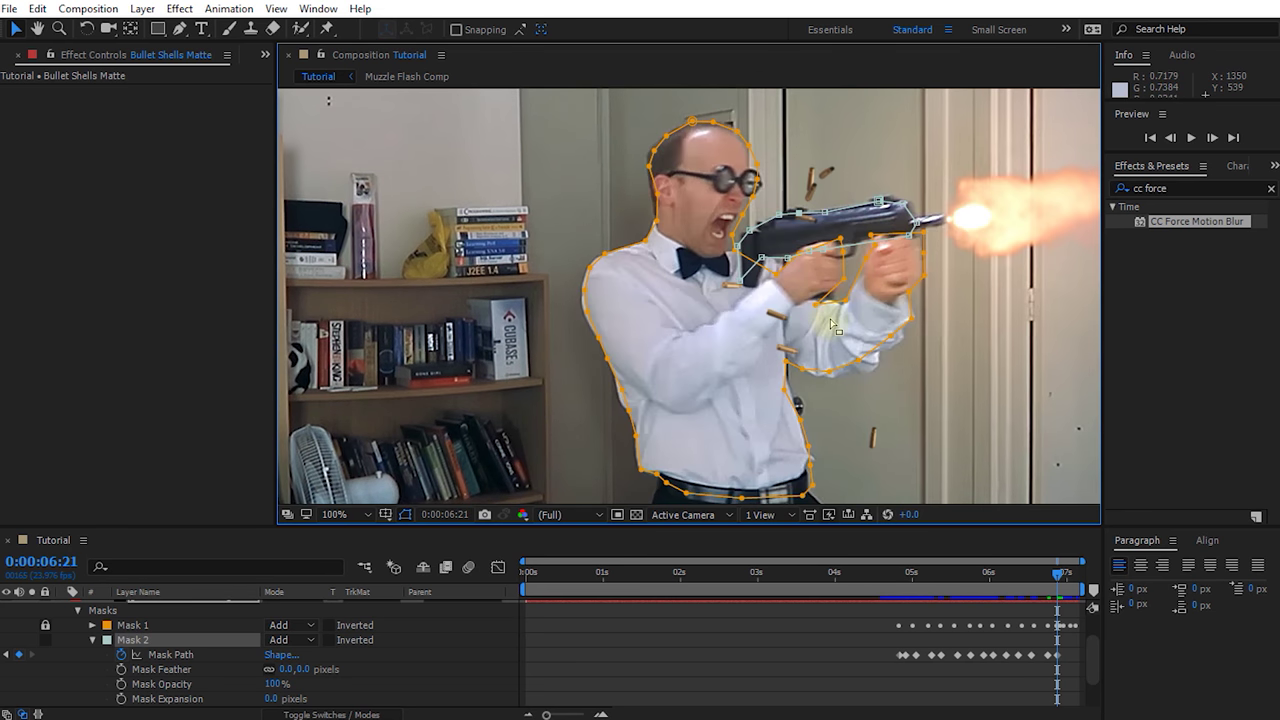
Adjust Mask 2 to match the gun's outline from 0:00:06:21 through 0:00:06:23.
key(Page_Down)
double_click(855, 212)
drag(903, 213, 846, 200)
key(Page_Down)
key(Page_Down)
key(Page_Down)
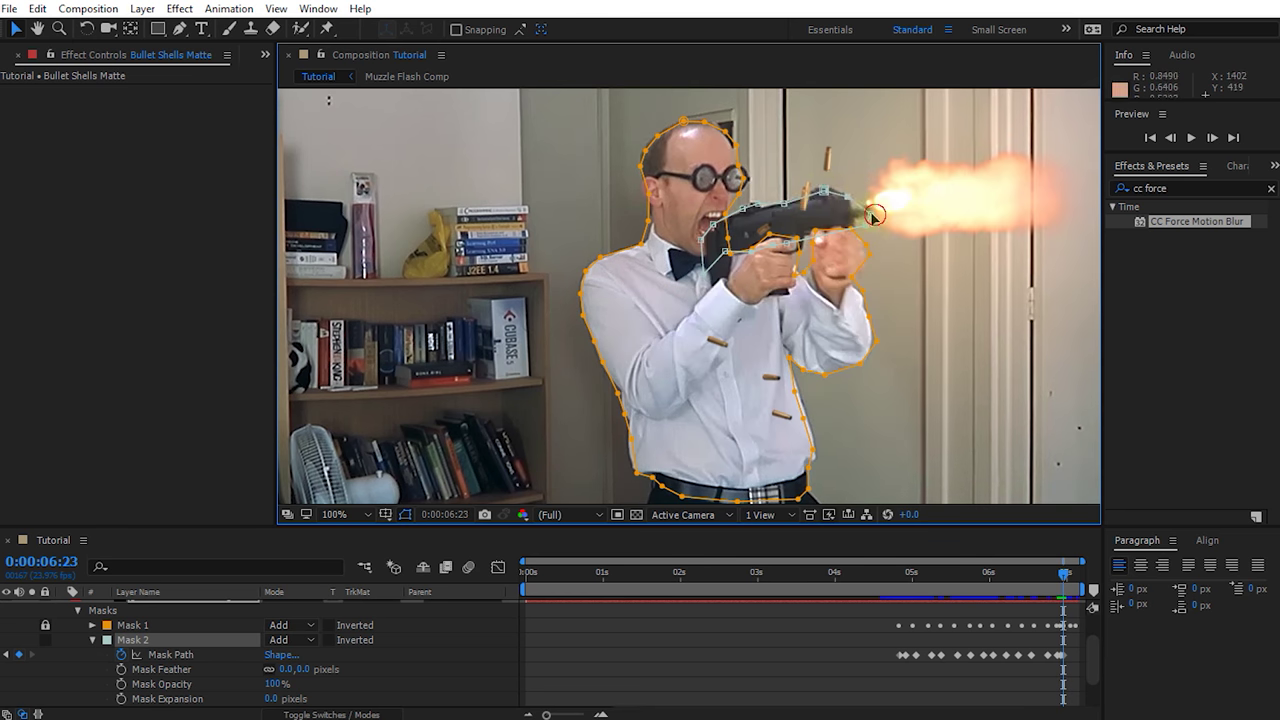
Go to 0:00:06:18, lock Mask 2 and collapse its properties.
drag(986, 572, 1049, 563)
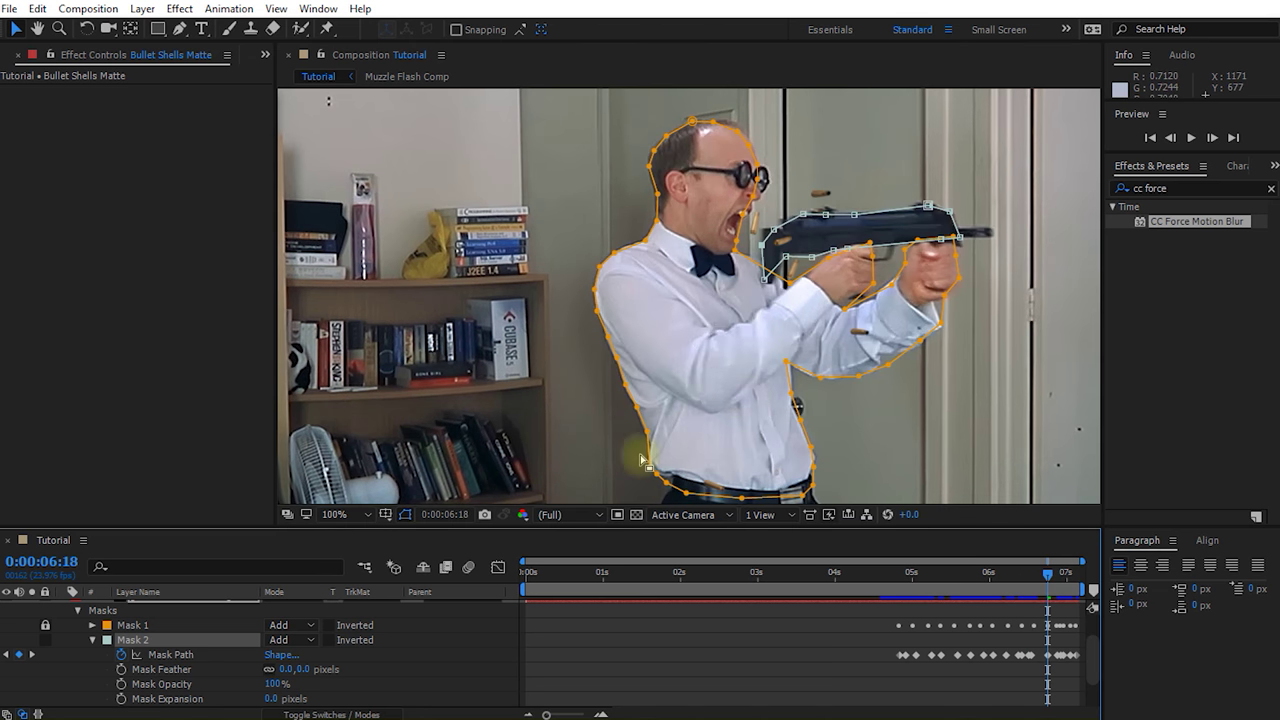
click(45, 640)
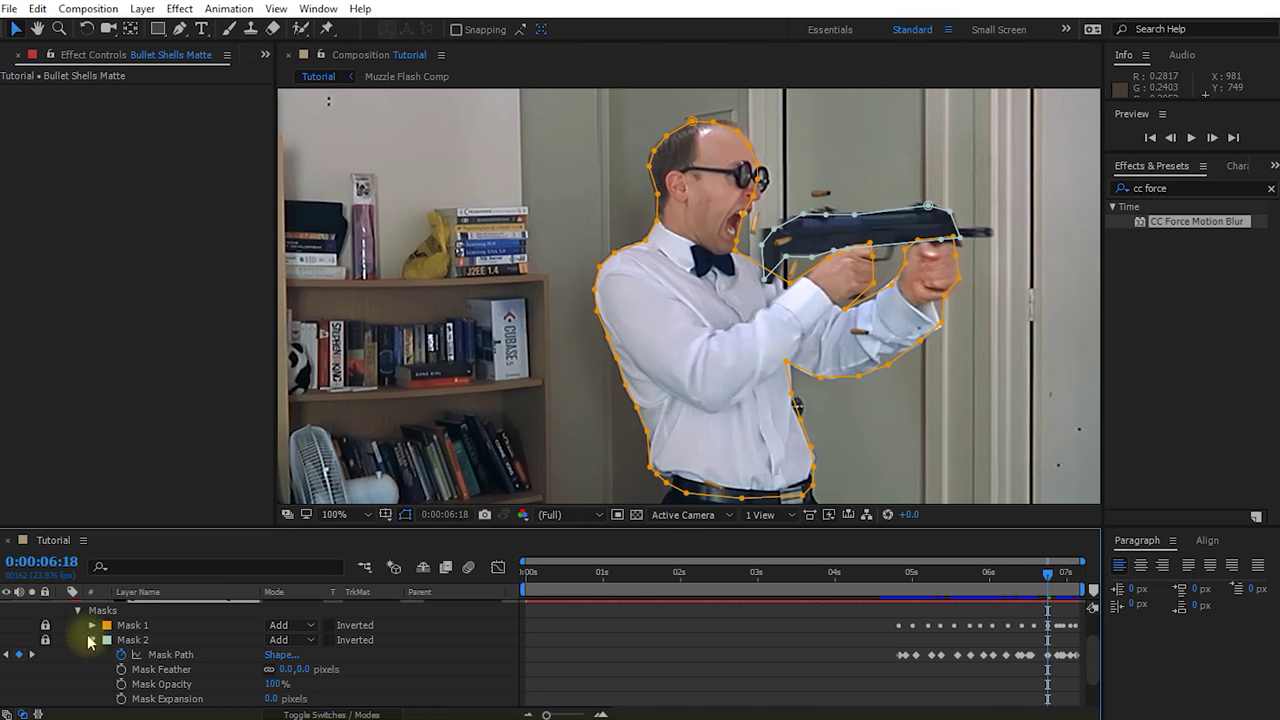
click(92, 640)
Draw a closed Pen tool mask on Bullet Shells Matte around the man's belt and trouser legs at 0:00:06:18.
drag(757, 398, 717, 365)
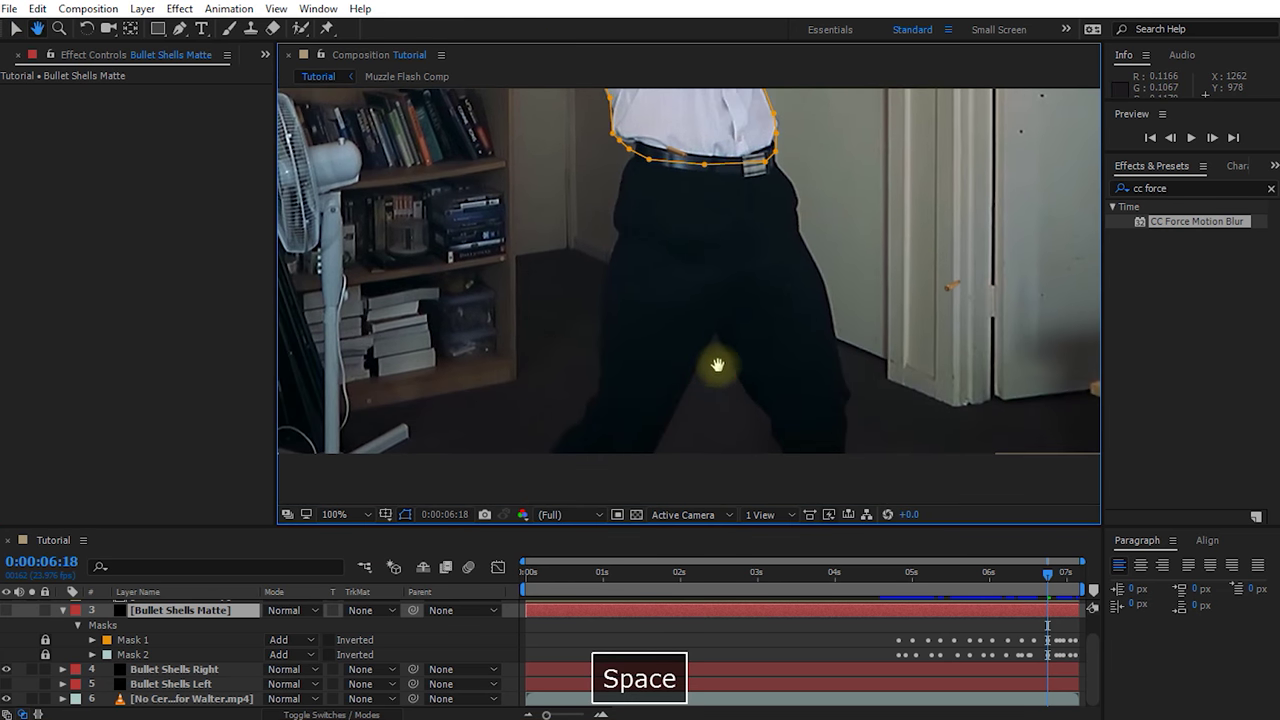
click(1035, 610)
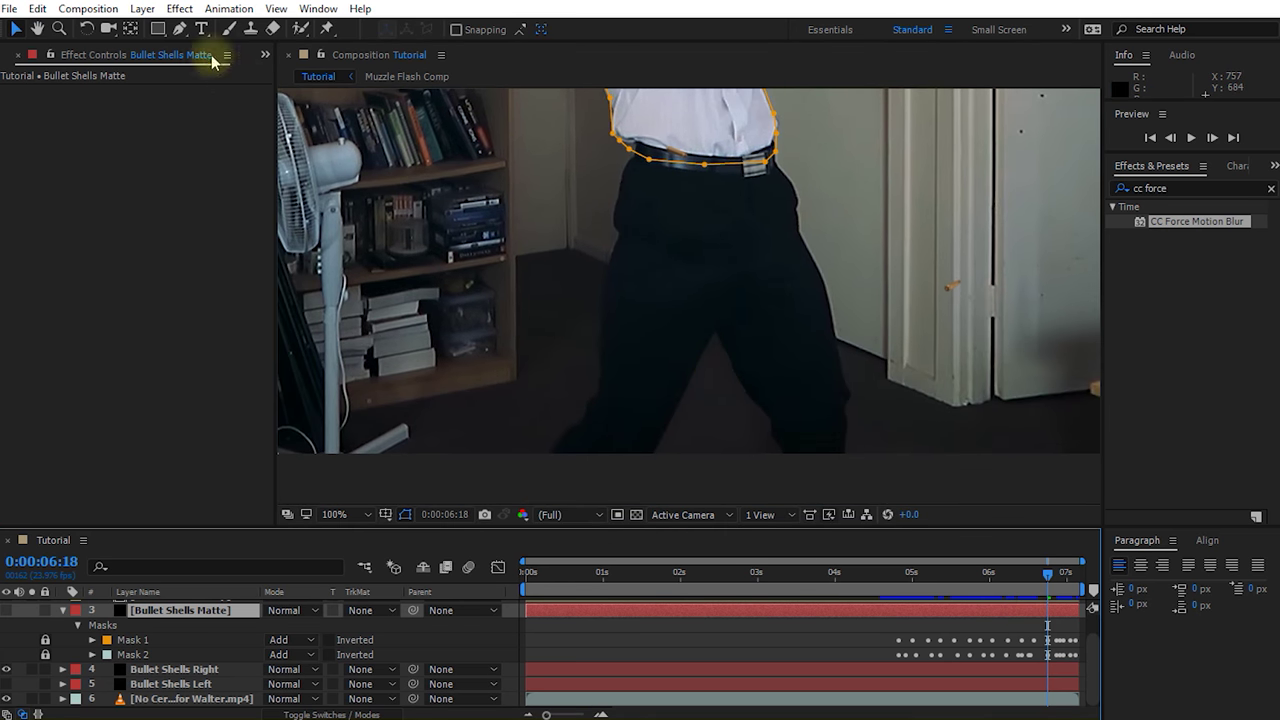
click(179, 28)
click(630, 162)
click(601, 377)
click(543, 462)
click(714, 332)
click(786, 462)
click(843, 409)
click(808, 248)
click(773, 148)
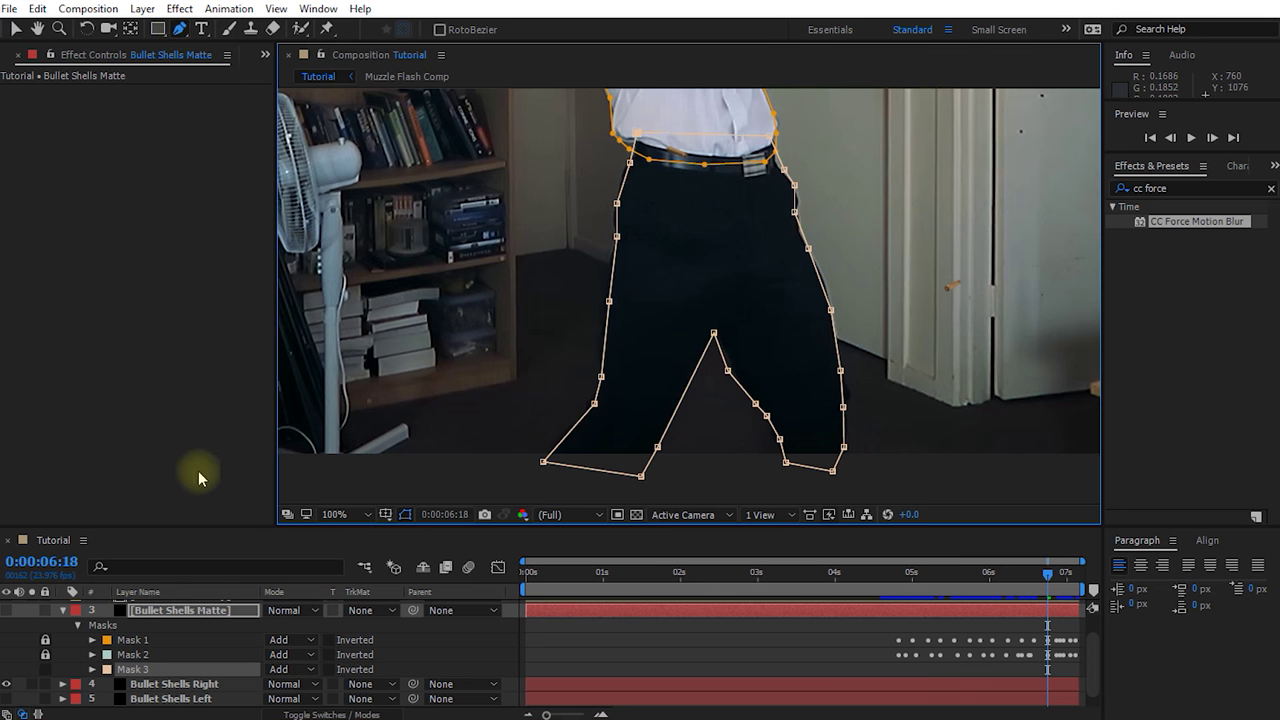
Start animating Mask 3's Mask Path at 0:00:06:18 and fit its leg points at 0:00:06:14 and earlier.
click(92, 669)
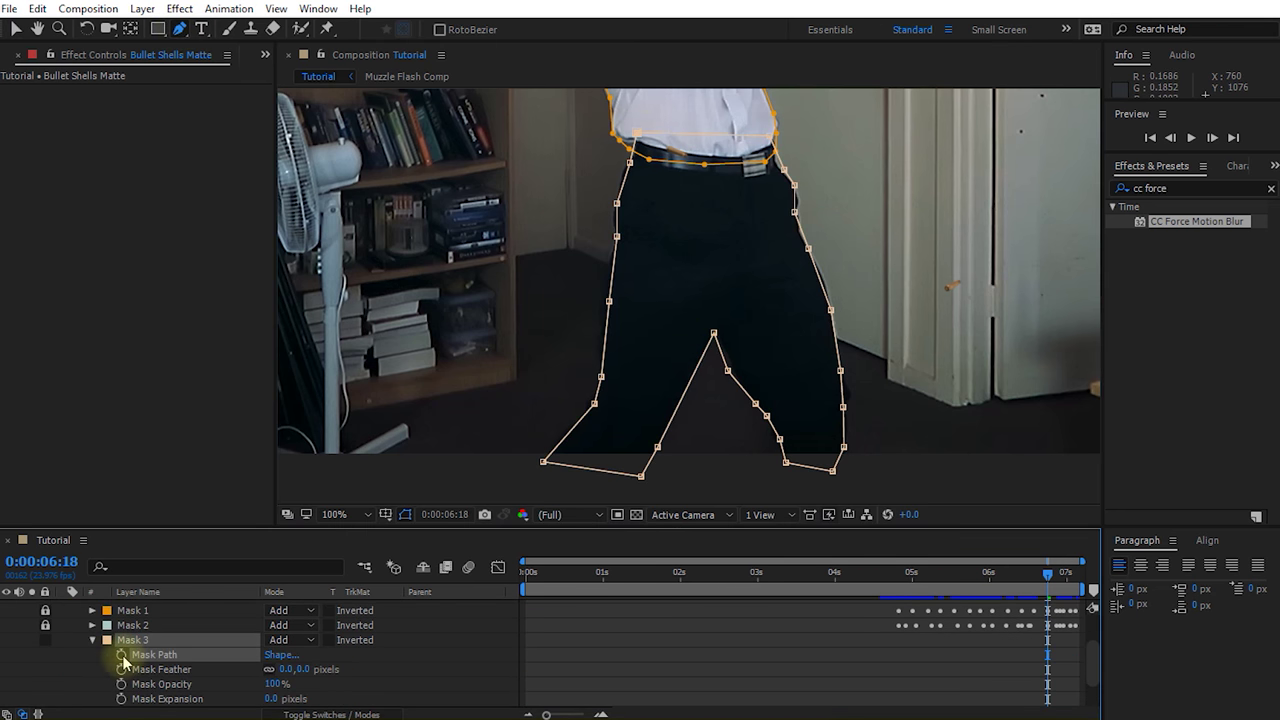
click(121, 656)
key(v)
drag(543, 462, 557, 449)
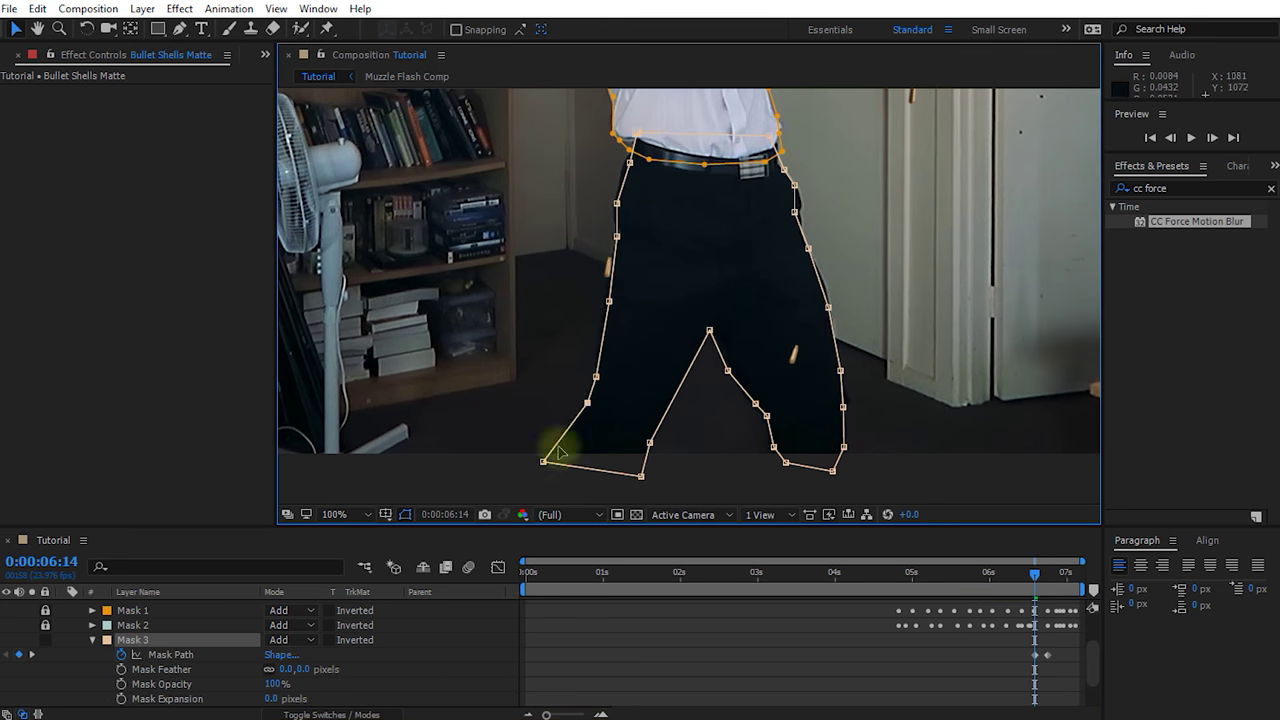
drag(755, 404, 757, 391)
drag(831, 310, 829, 303)
Fit Mask 3 to the man's hips and legs on the frames back to 0:00:05:20.
key(Page_Up)
key(Page_Up)
key(Page_Up)
key(Page_Up)
key(Page_Up)
key(Page_Up)
drag(833, 368, 829, 360)
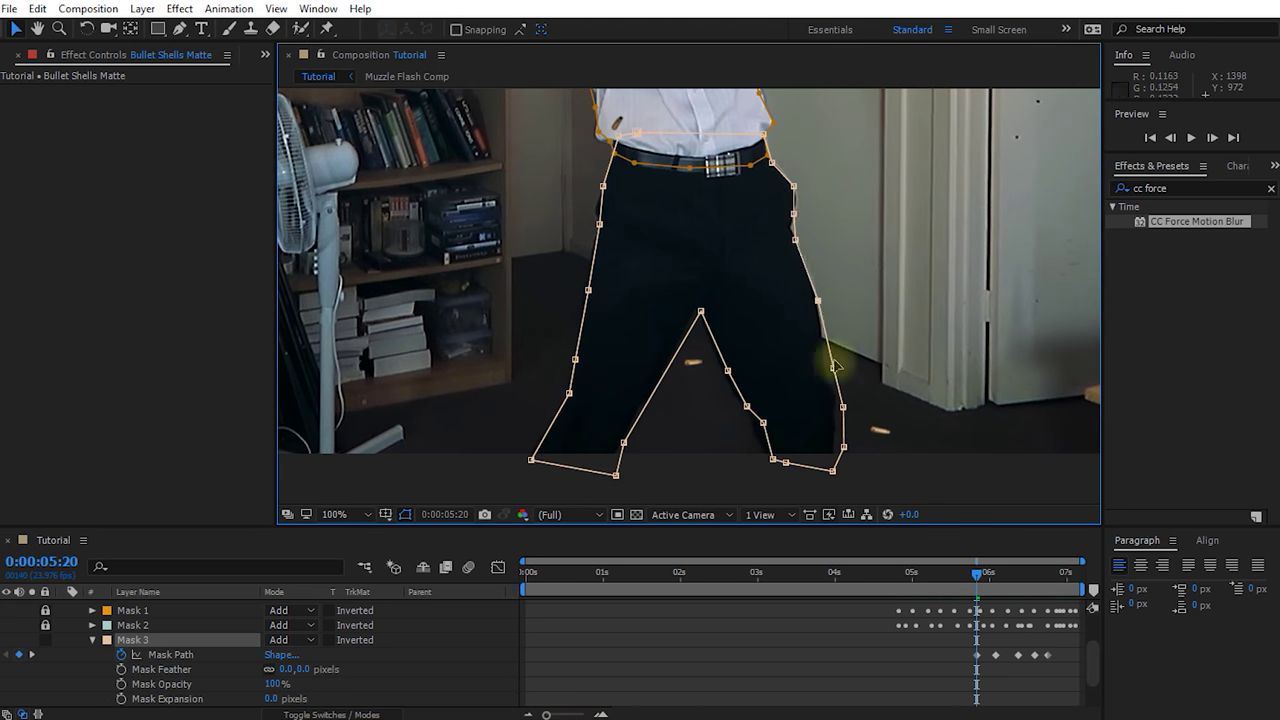
Adjust Mask 3's inner leg points on the frames before 0:00:05:20.
key(Page_Up)
key(Page_Up)
key(Page_Up)
key(Page_Up)
key(Page_Up)
drag(746, 406, 737, 409)
Fit Mask 3 to the trouser legs around 0:00:04:22 and at the end of the composition.
drag(961, 574, 896, 574)
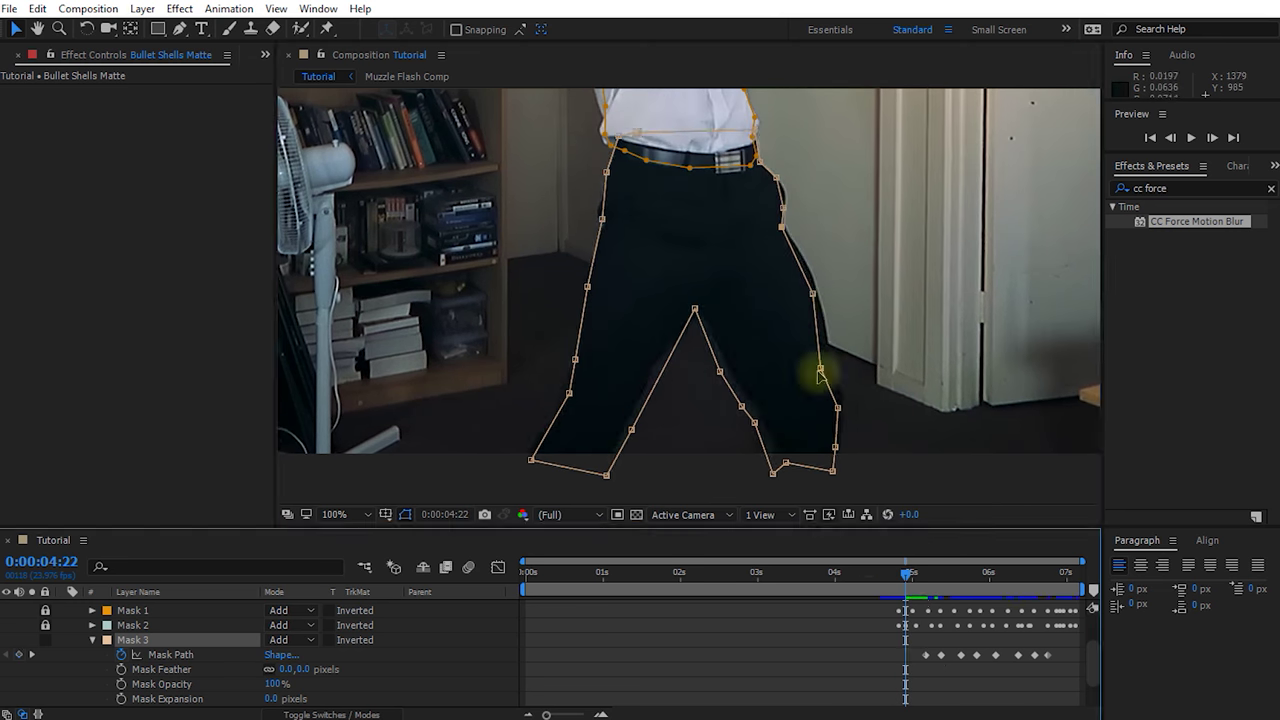
drag(774, 457, 792, 455)
key(End)
drag(833, 372, 831, 366)
drag(630, 452, 636, 441)
Fit the whole composition in the viewer at 0:00:05:22 and collapse Mask 3's properties.
drag(1060, 578, 985, 600)
key(alt+slash)
click(93, 641)
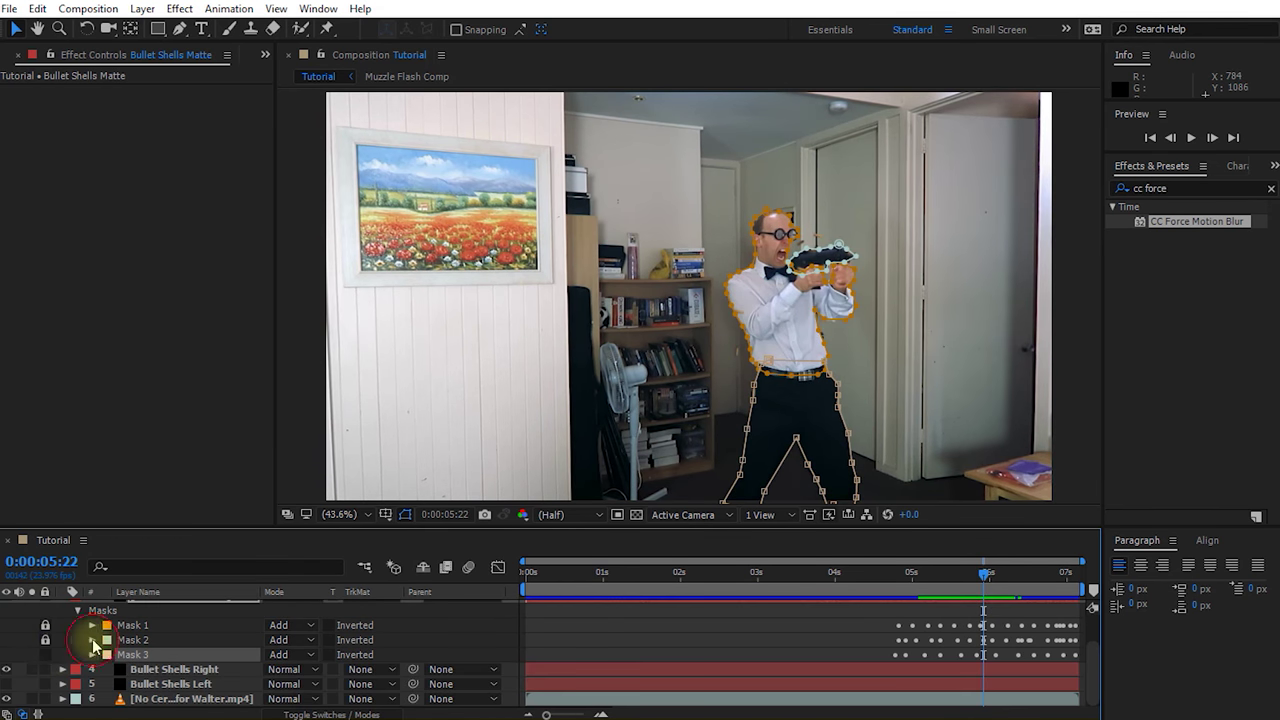
Unlock Mask 1 and Mask 2 and set the Mask Feather of all three matte masks to 2 pixels.
click(44, 626)
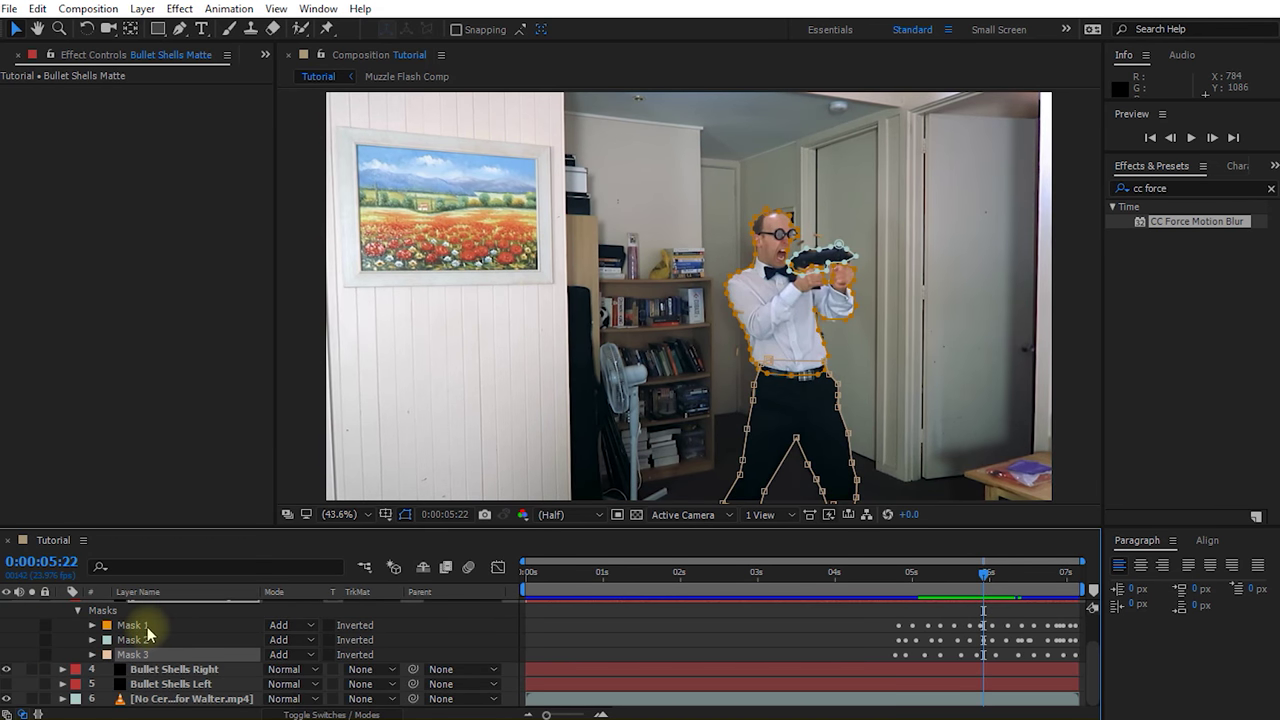
shift+click(147, 626)
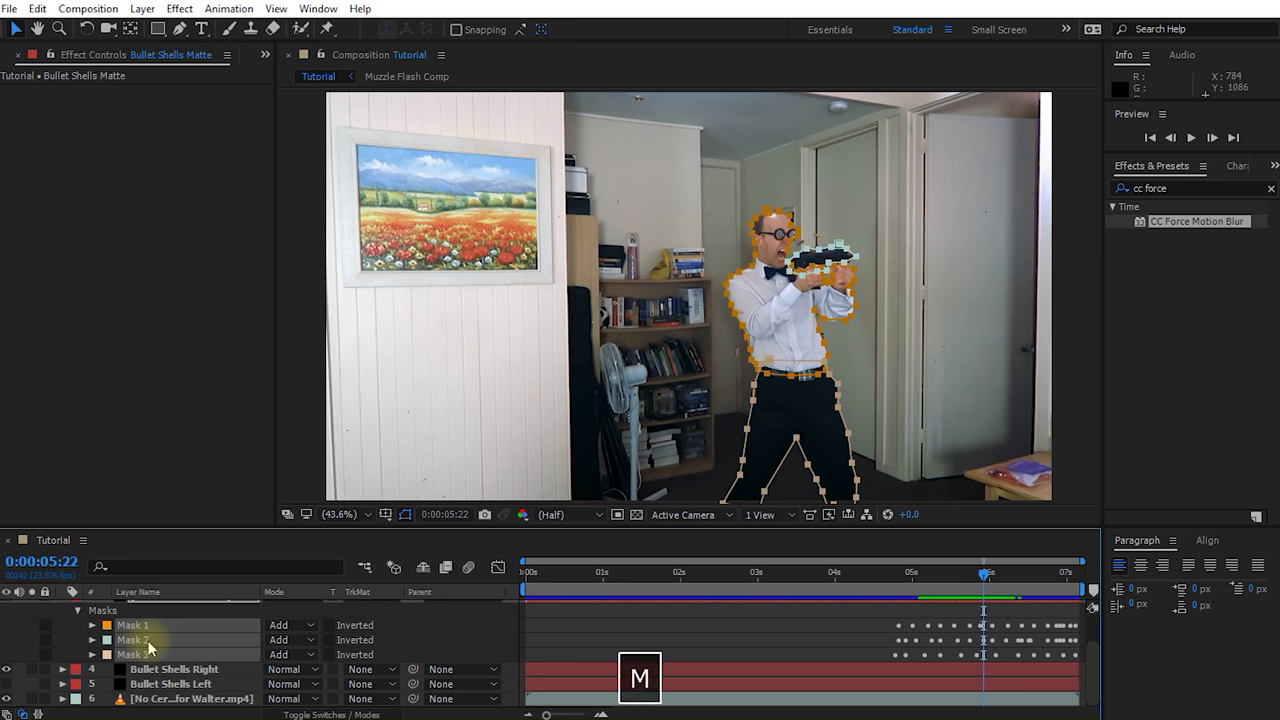
key(m)
scroll(204, 640, down, 1)
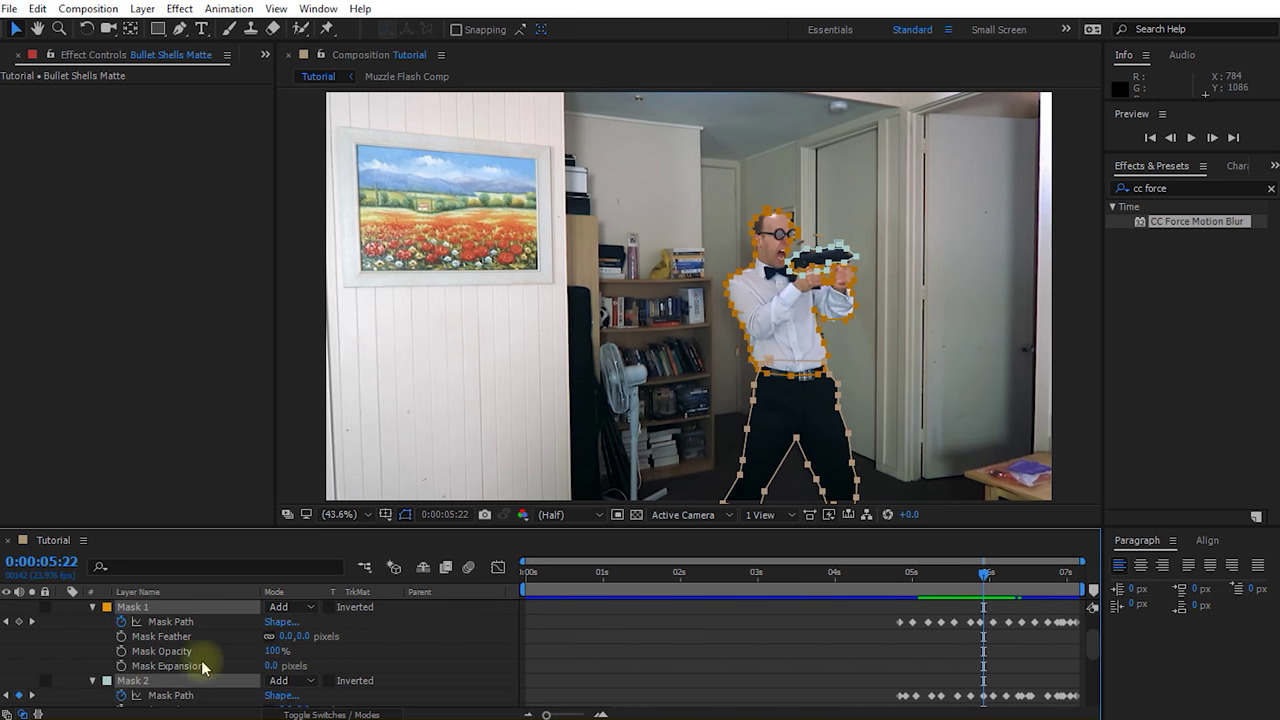
click(398, 637)
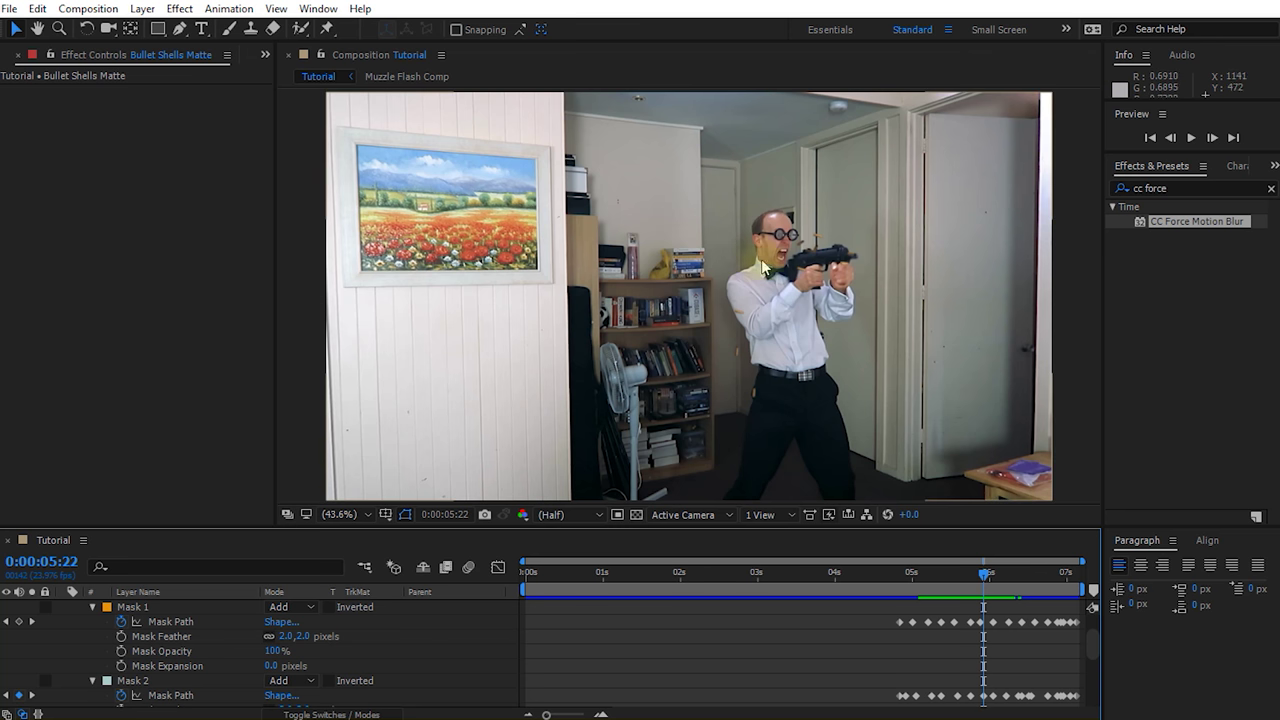
Show the Bullet Shells Matte layer, check its silhouette against the shooter up to 0:00:06:00, and collapse its properties.
scroll(172, 605, up, 1)
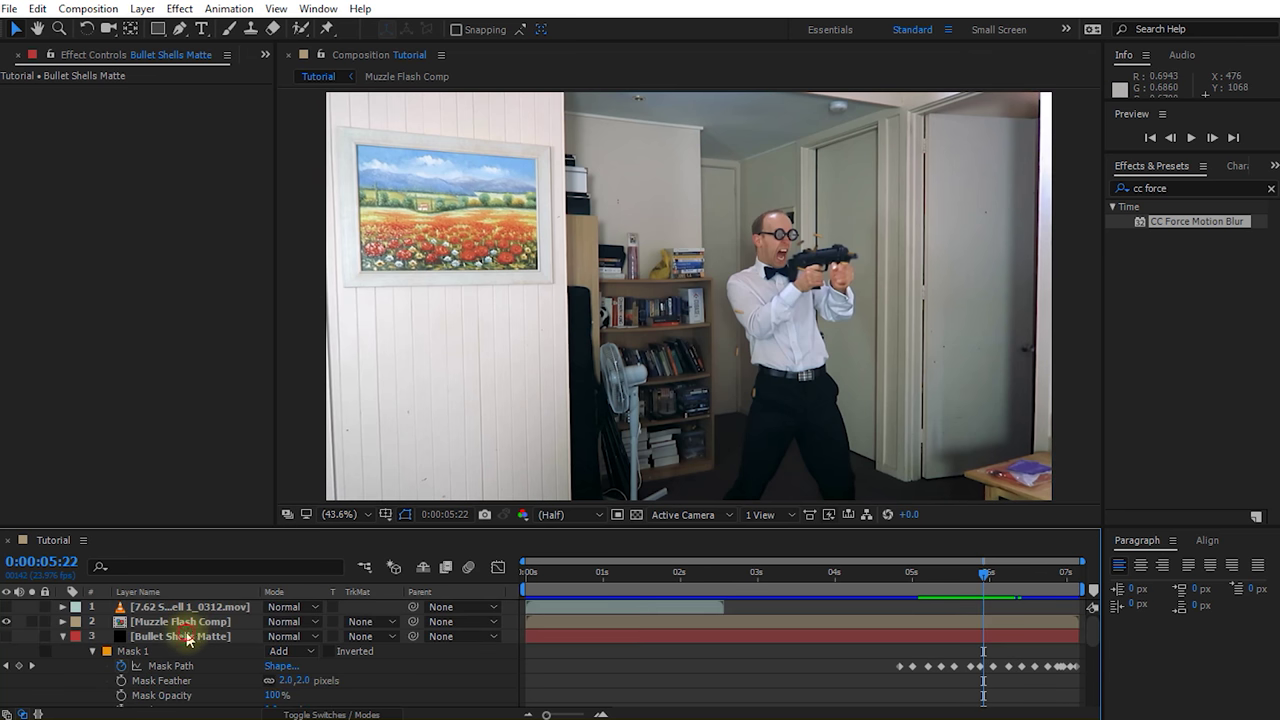
click(186, 637)
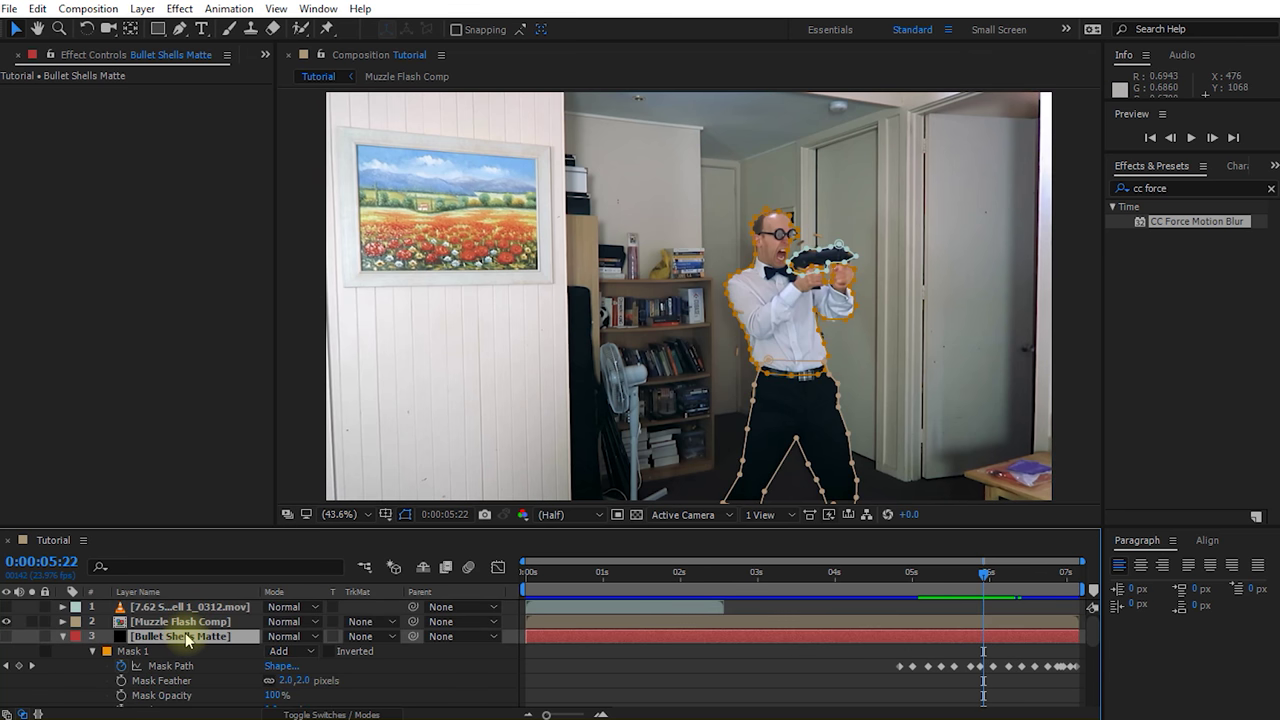
click(7, 637)
mouse_move(995, 586)
mouse_down()
mouse_move(1051, 589)
mouse_move(920, 588)
mouse_move(988, 590)
mouse_up()
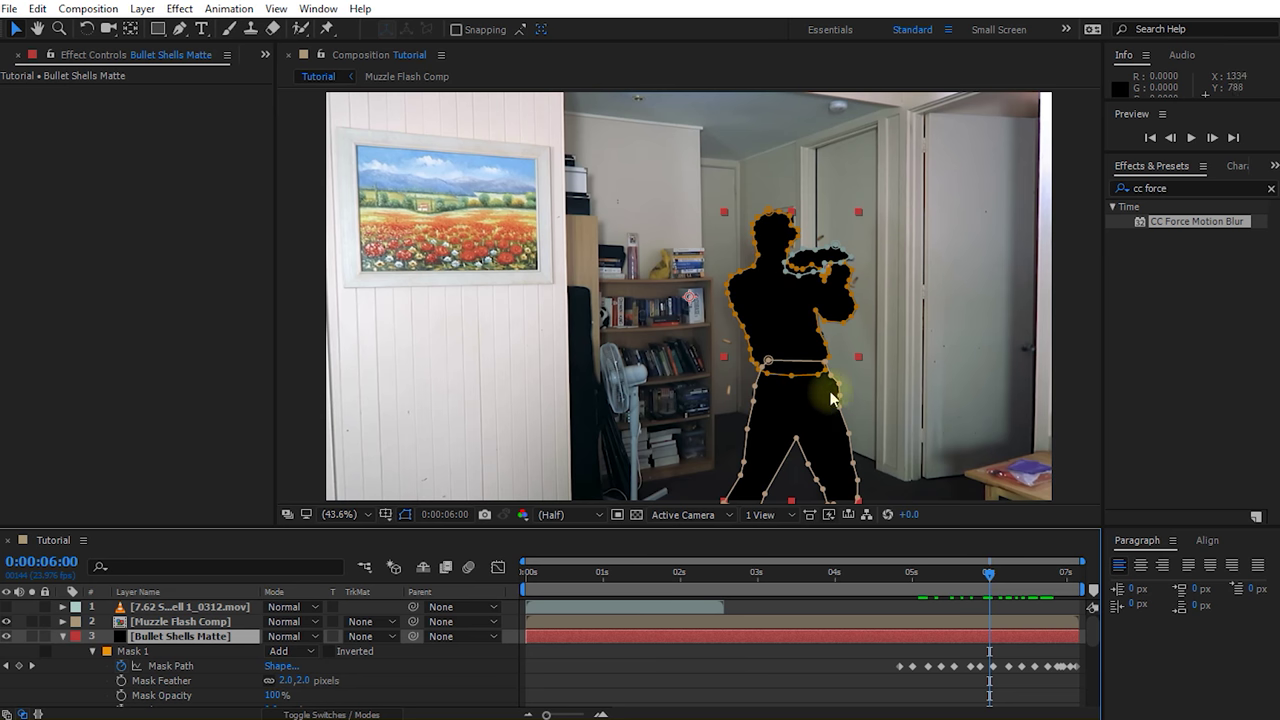
click(63, 637)
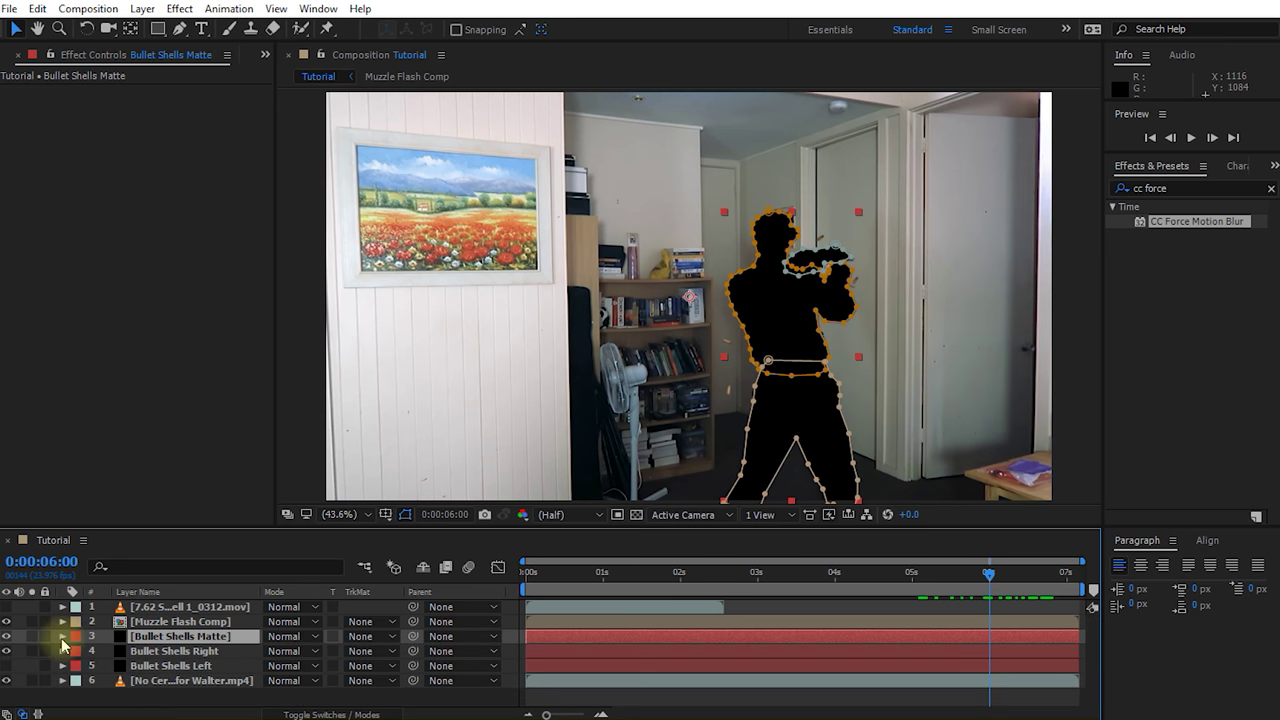
Set the track matte of Bullet Shells Right to Alpha Inverted Matte using Bullet Shells Matte.
click(186, 652)
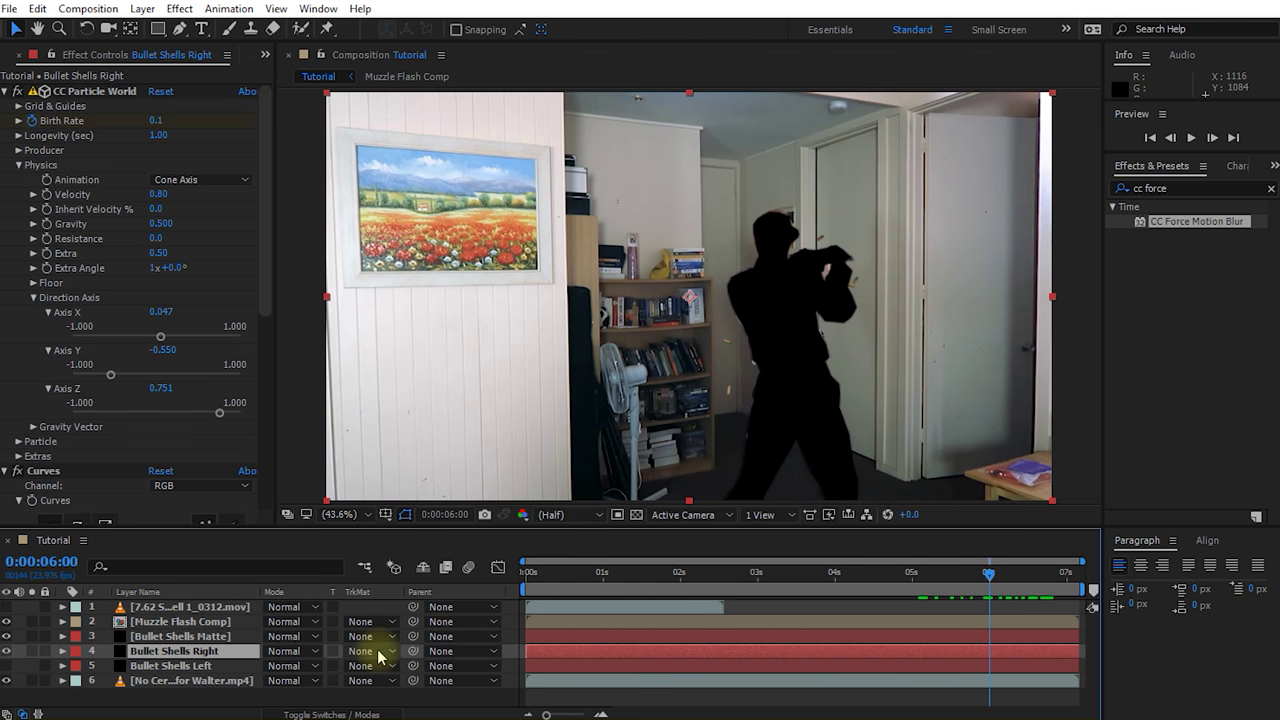
key(F4)
key(F4)
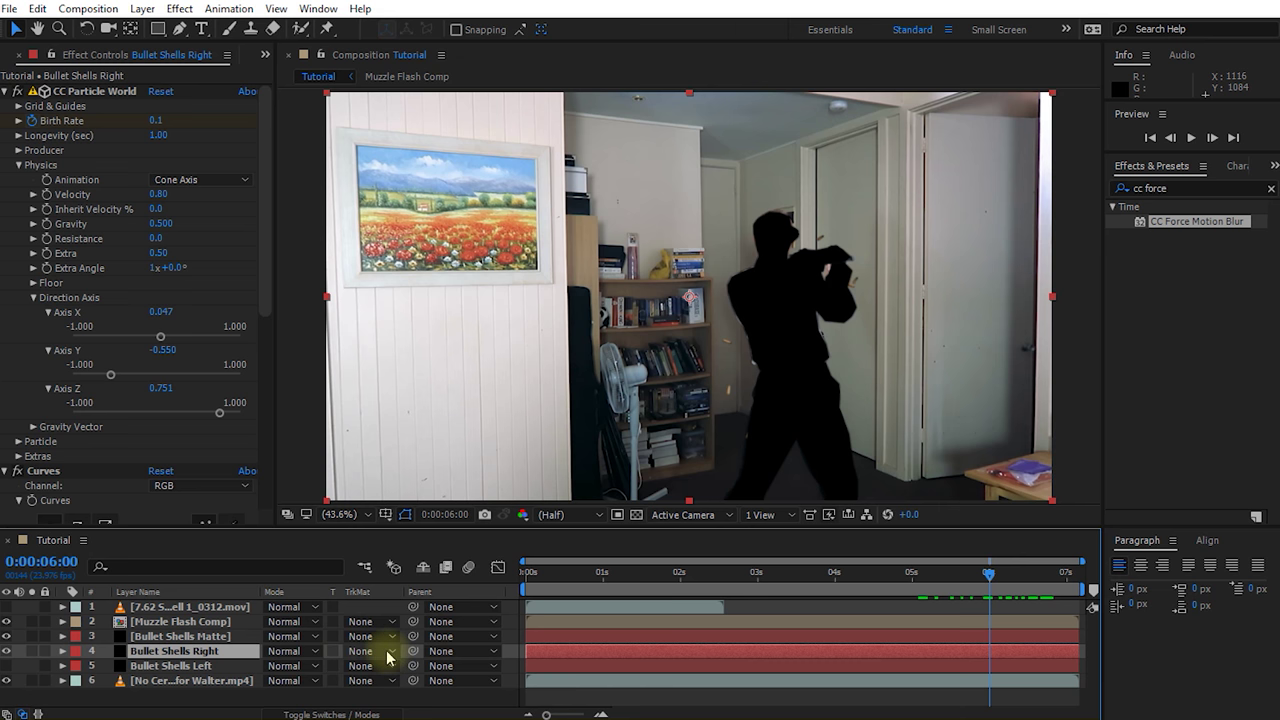
click(388, 655)
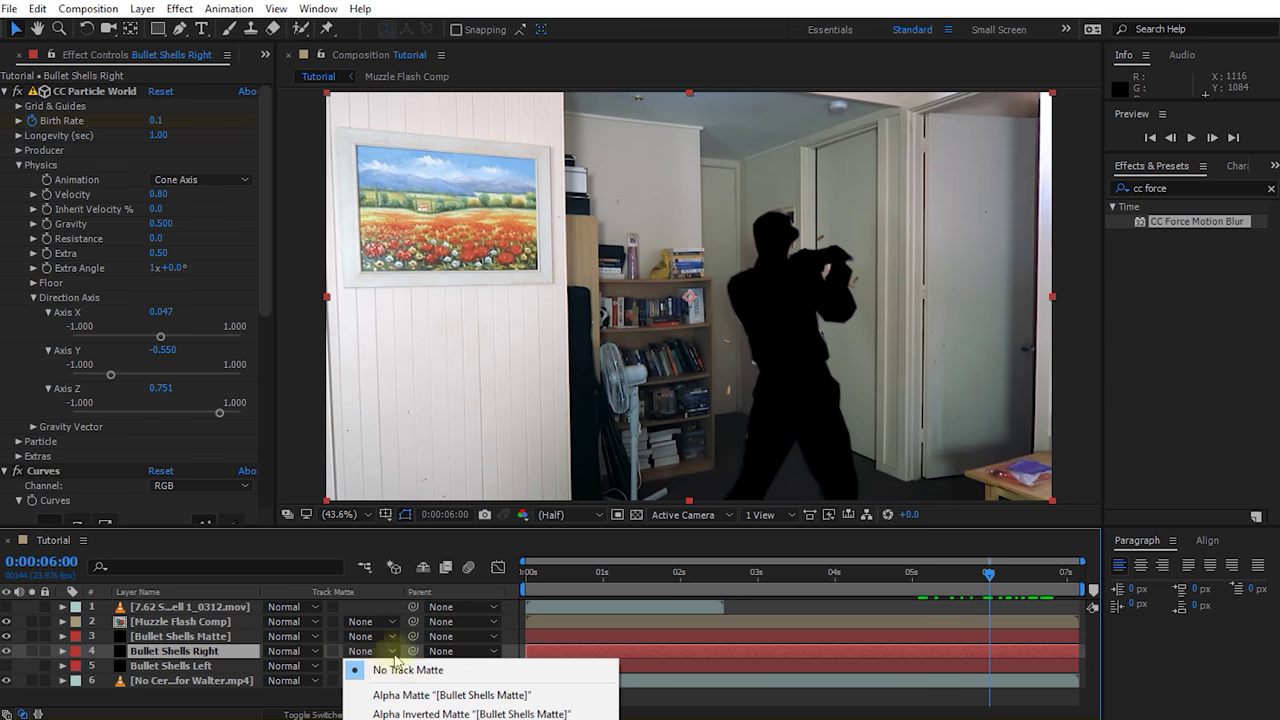
click(430, 714)
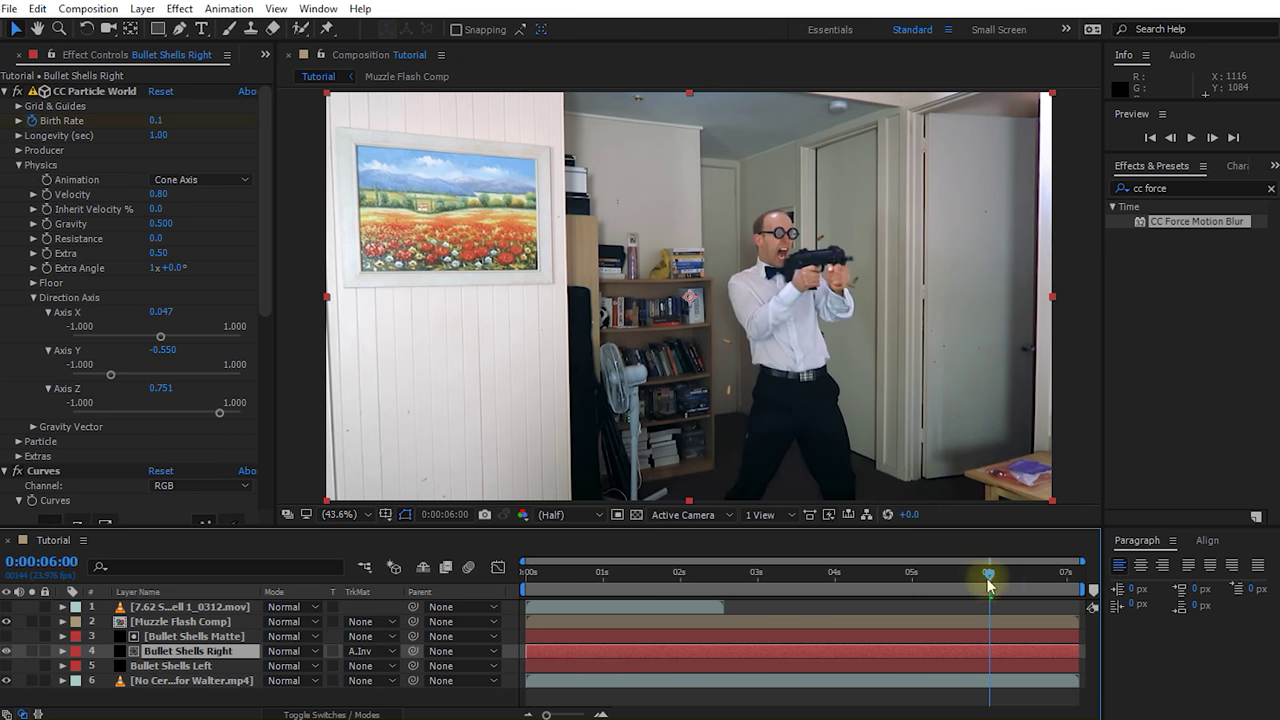
Preview the matted shells around 0:00:06:00 and return to the start of the composition.
mouse_move(988, 585)
mouse_down()
mouse_move(923, 587)
mouse_move(978, 590)
mouse_up()
key(space)
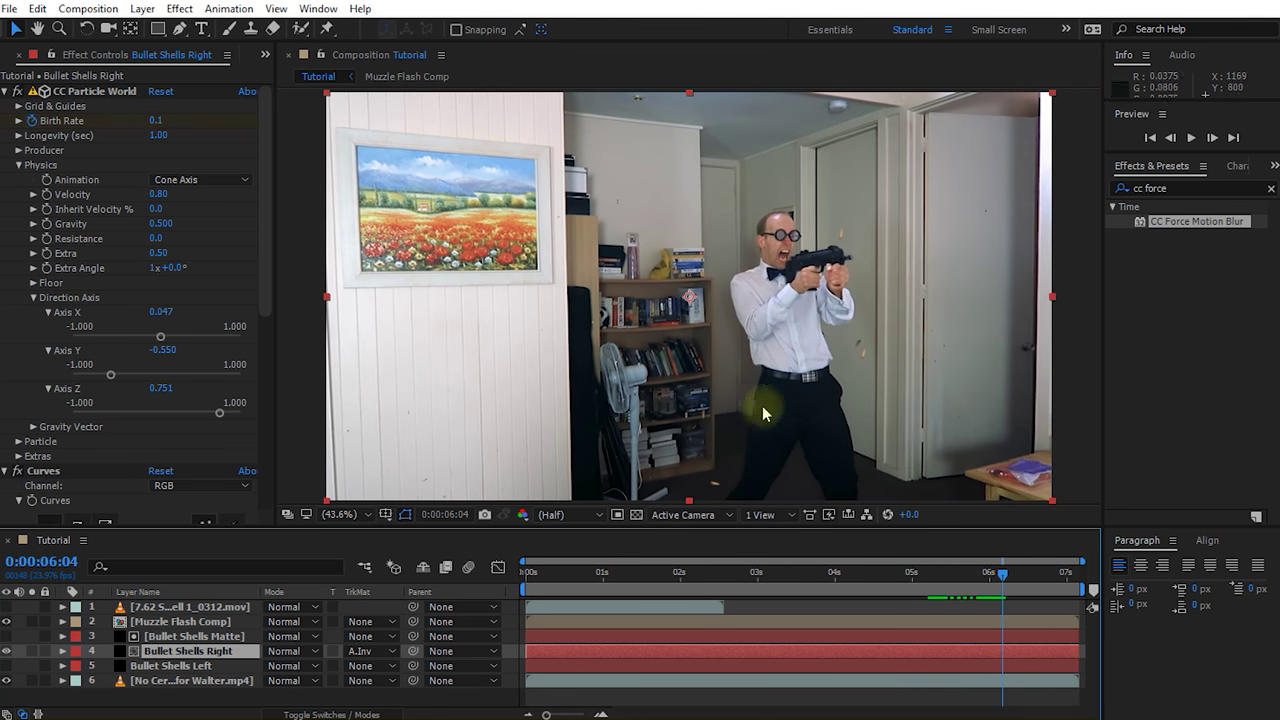
drag(1003, 580, 491, 606)
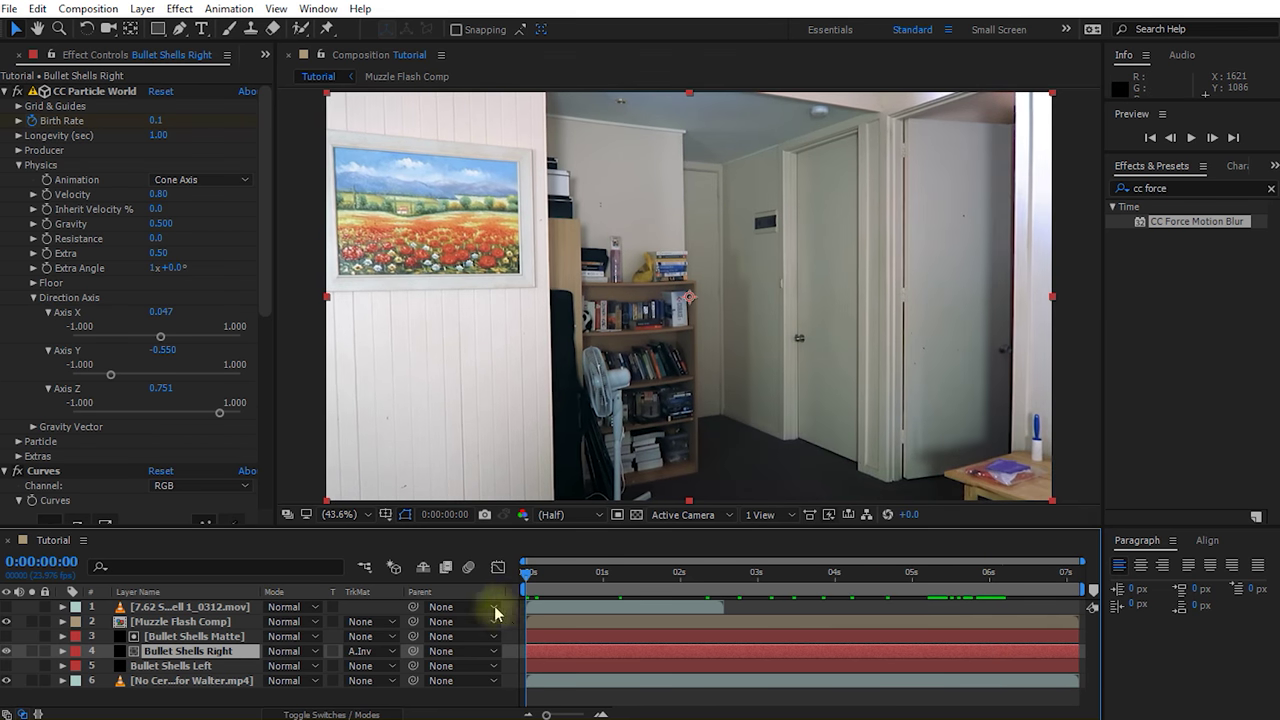
Make the Bullet Shells Left layer visible and enable its CC Force Motion Blur effect.
click(168, 666)
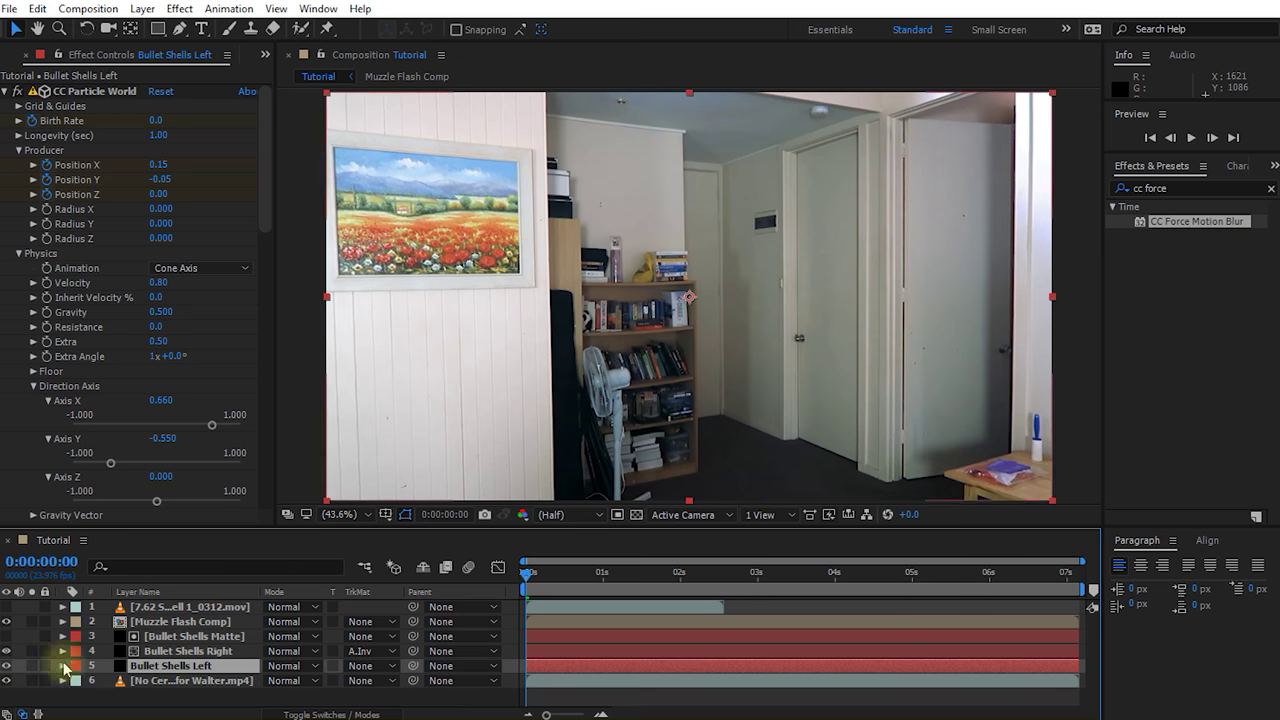
drag(264, 128, 243, 428)
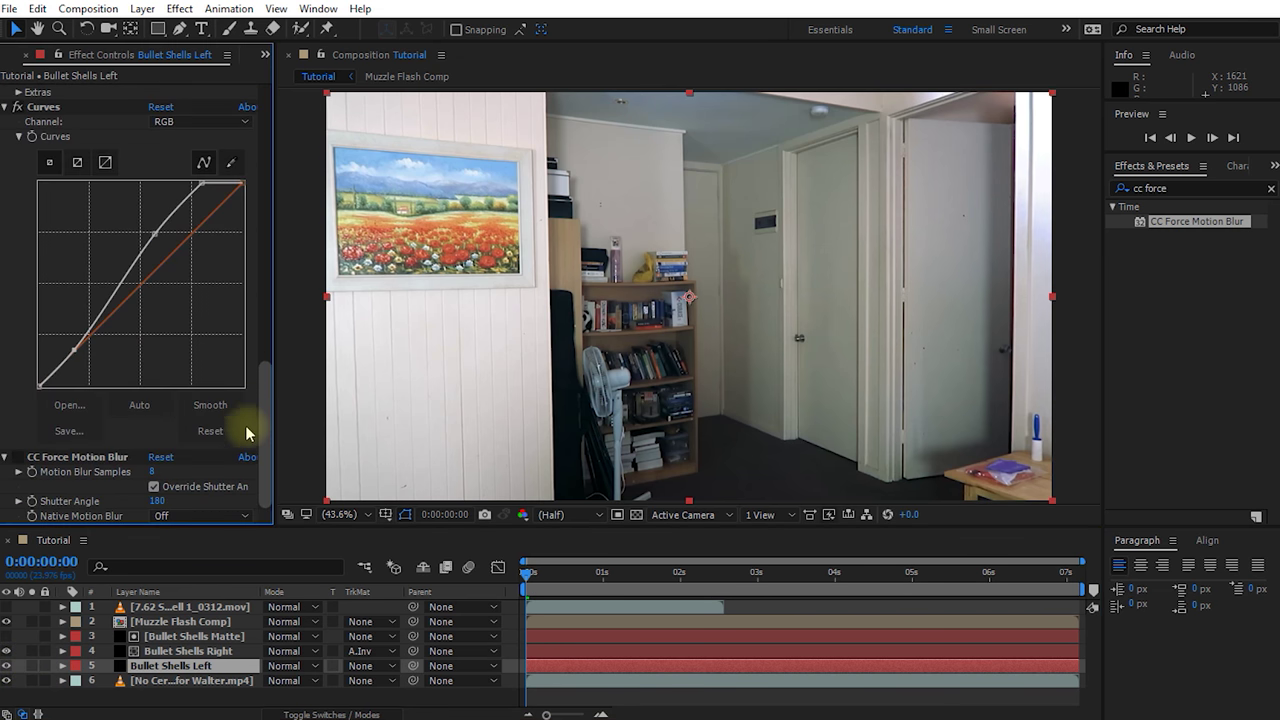
click(55, 458)
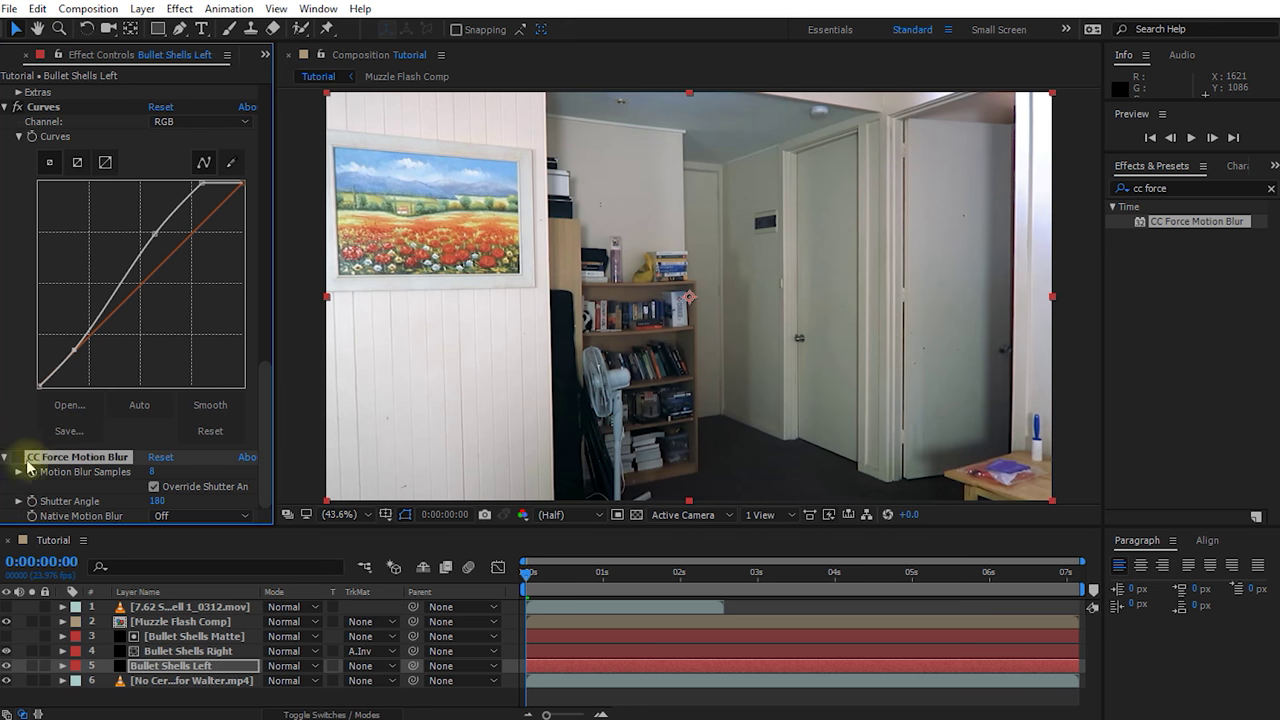
Enable CC Force Motion Blur on the Bullet Shells Right layer and preview the composition from the start.
click(180, 651)
drag(263, 100, 257, 334)
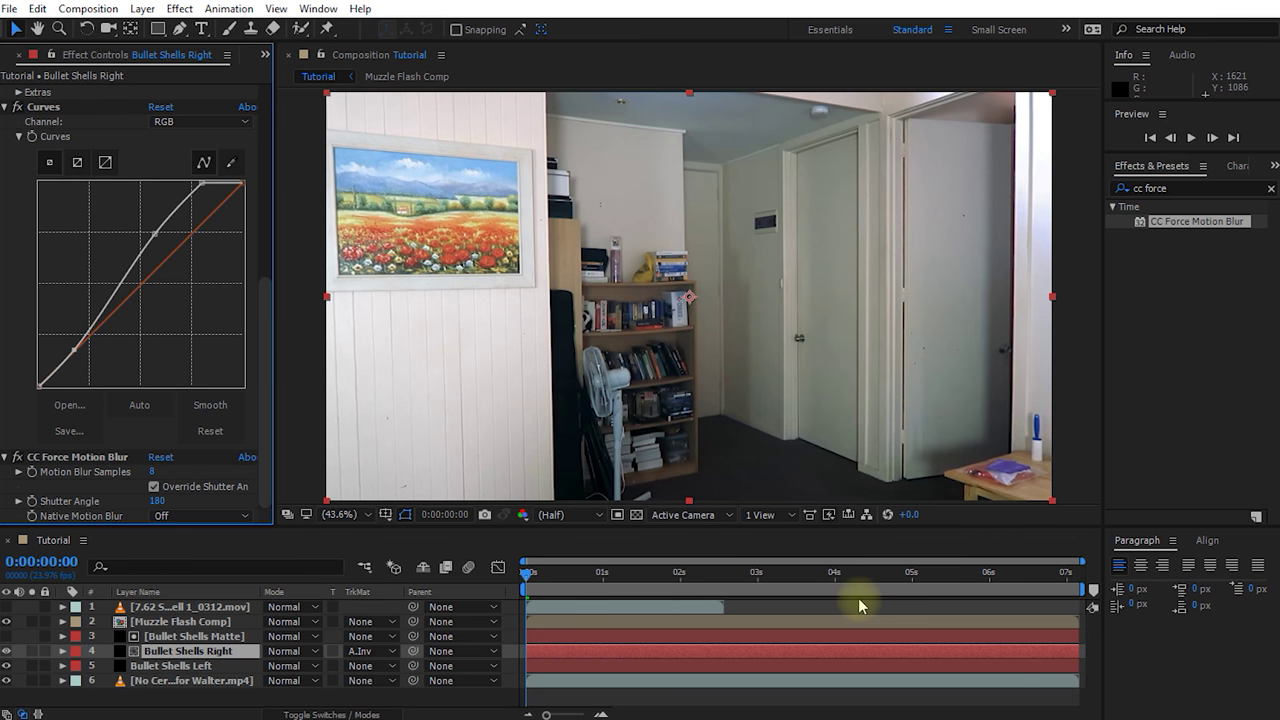
key(shift+space)
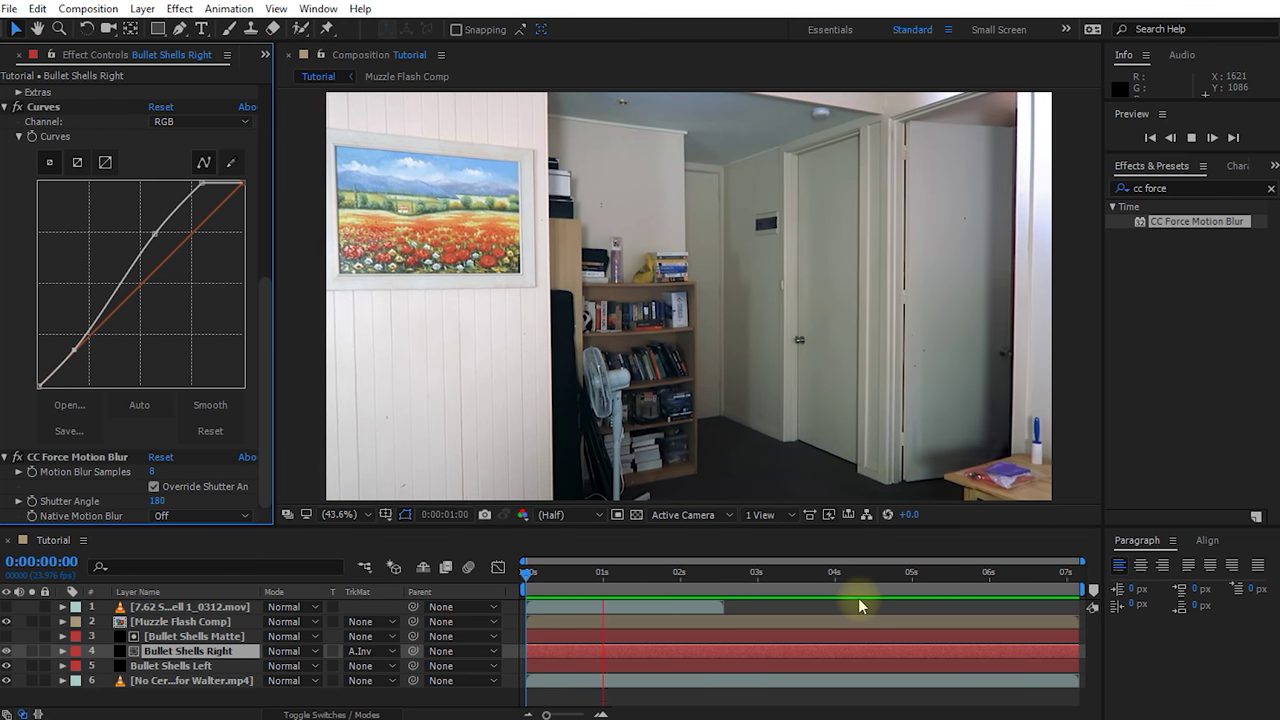